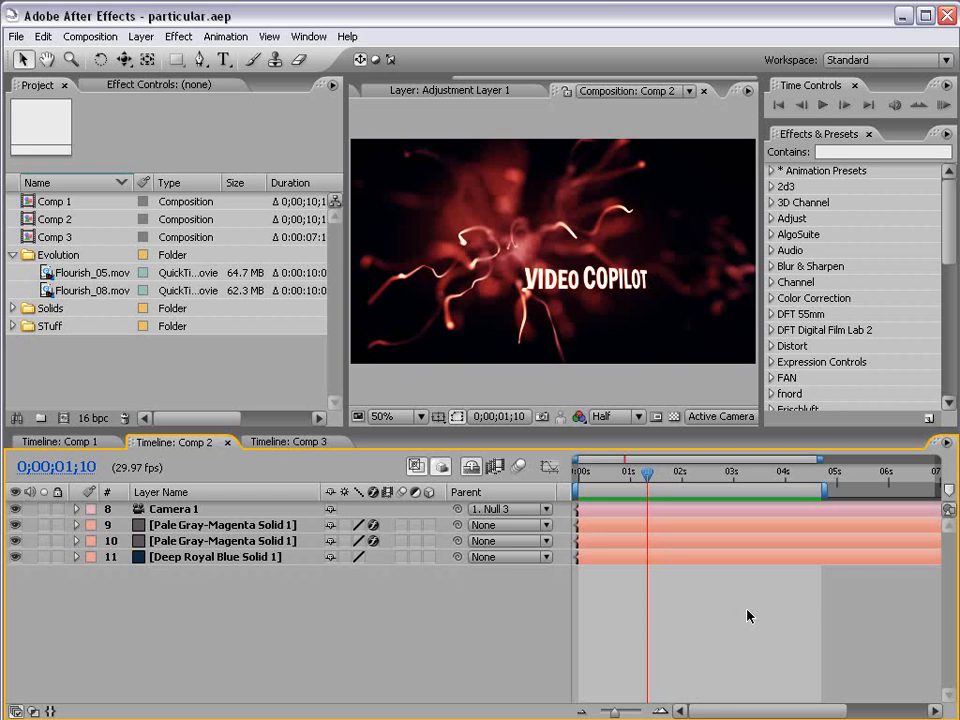
Preview the Comp 2 animation around 0;00;03;06 and reveal the composition's hidden shy layers.
{"action": "key", "text": "KP_0"}
{"action": "left_click_drag", "start_coordinate": [648, 473], "coordinate": [744, 473]}
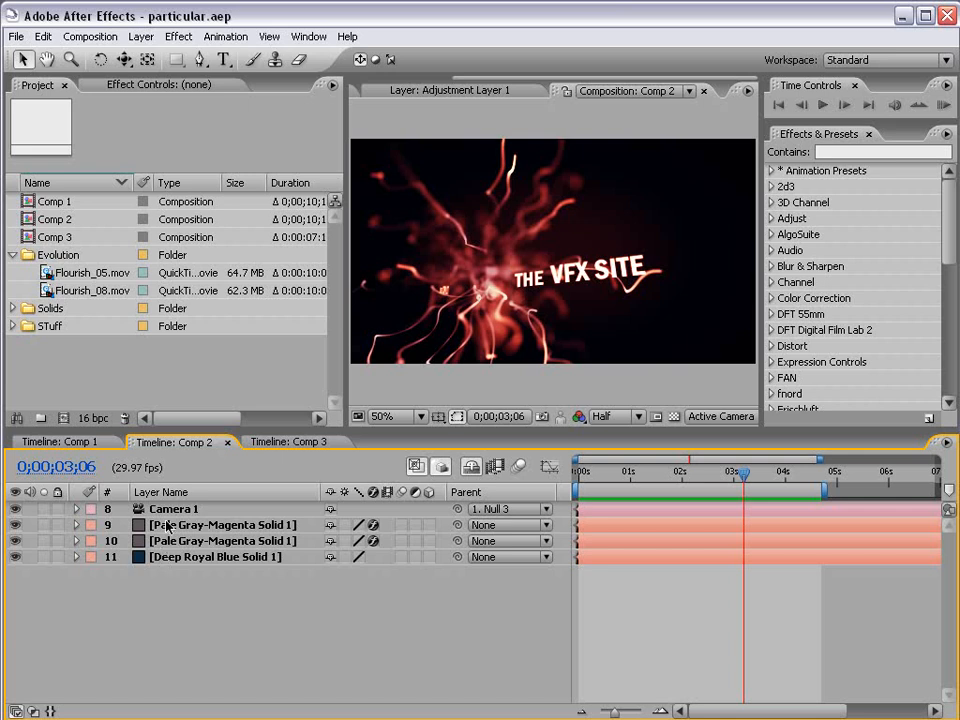
{"action": "left_click", "coordinate": [172, 509]}
{"action": "left_click", "coordinate": [471, 466]}
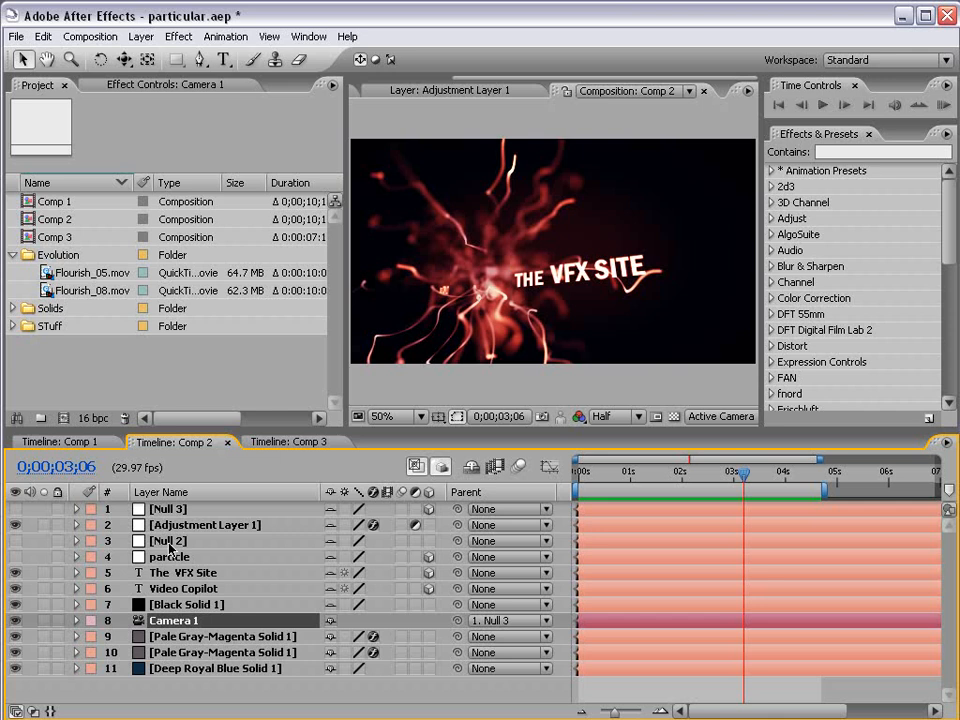
Open the Comp 3 timeline and select its Camera 1 layer.
{"action": "left_click", "coordinate": [266, 442]}
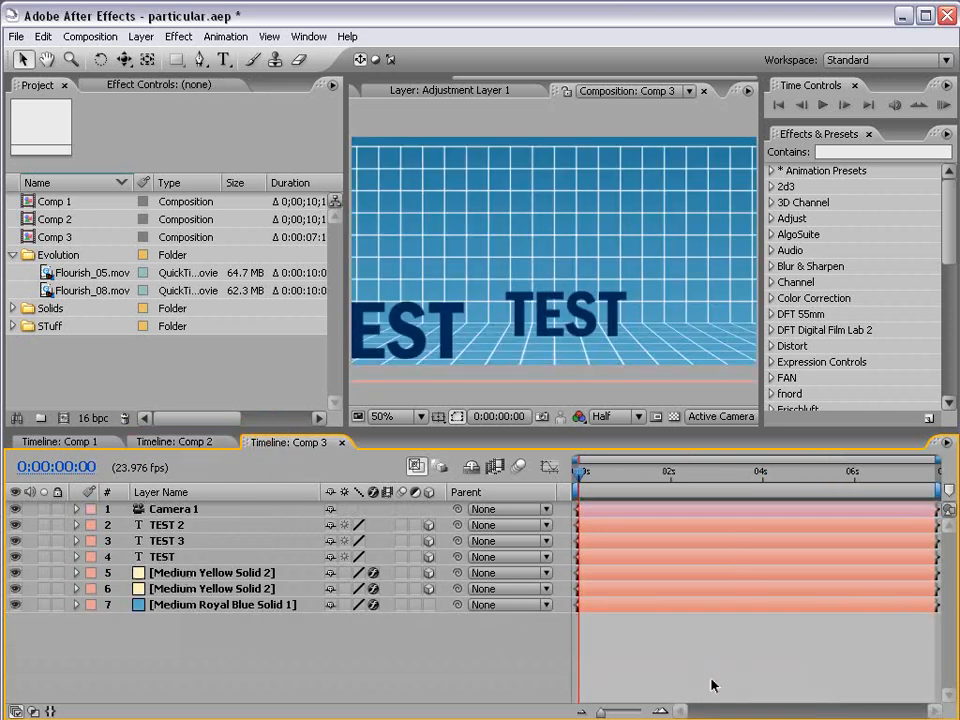
{"action": "left_click", "coordinate": [170, 511]}
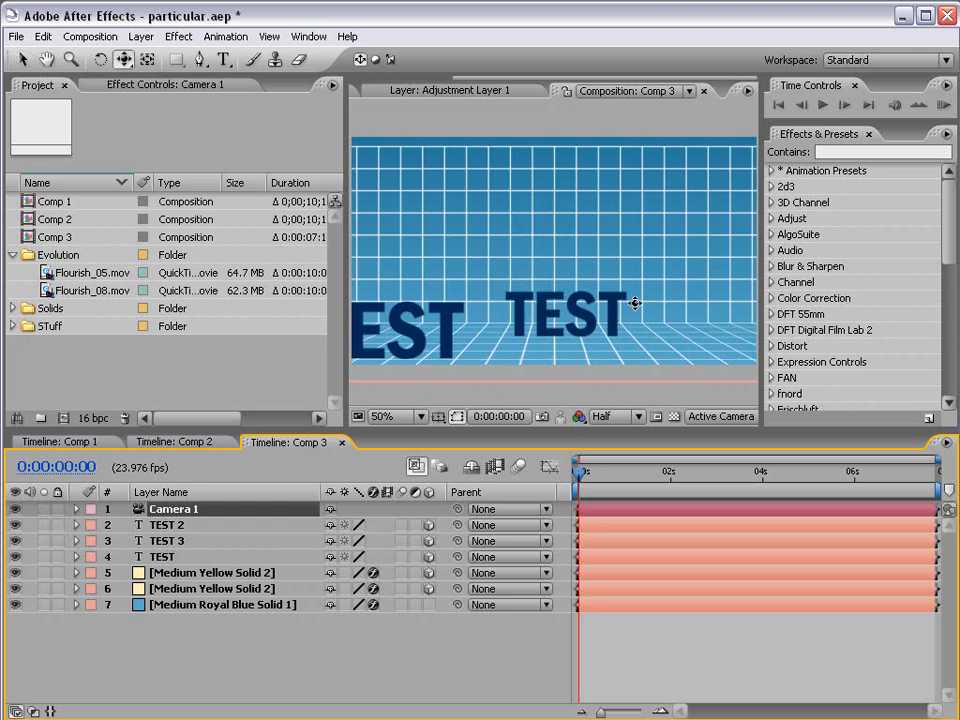
Try orbiting Camera 1 around the TEST text in the composition view and undo the camera move.
{"action": "key", "text": "c"}
{"action": "left_click_drag", "start_coordinate": [676, 303], "coordinate": [632, 339]}
{"action": "key", "text": "ctrl+z"}
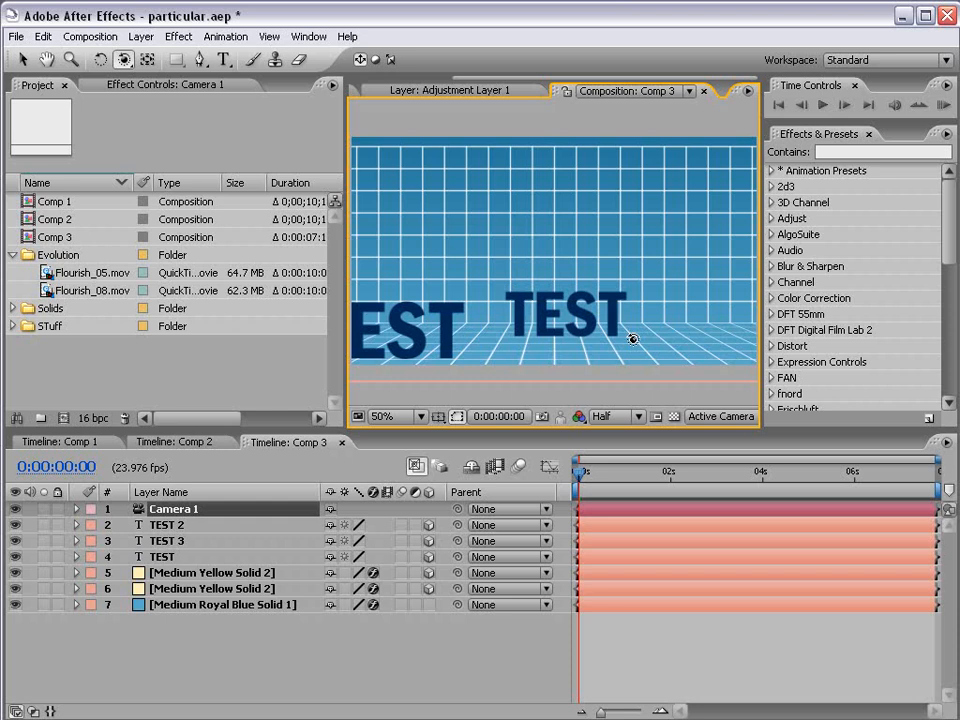
Reveal Camera 1's Position and Point of Interest and start keyframing both properties at 0:00:00:00.
{"action": "left_click", "coordinate": [174, 512]}
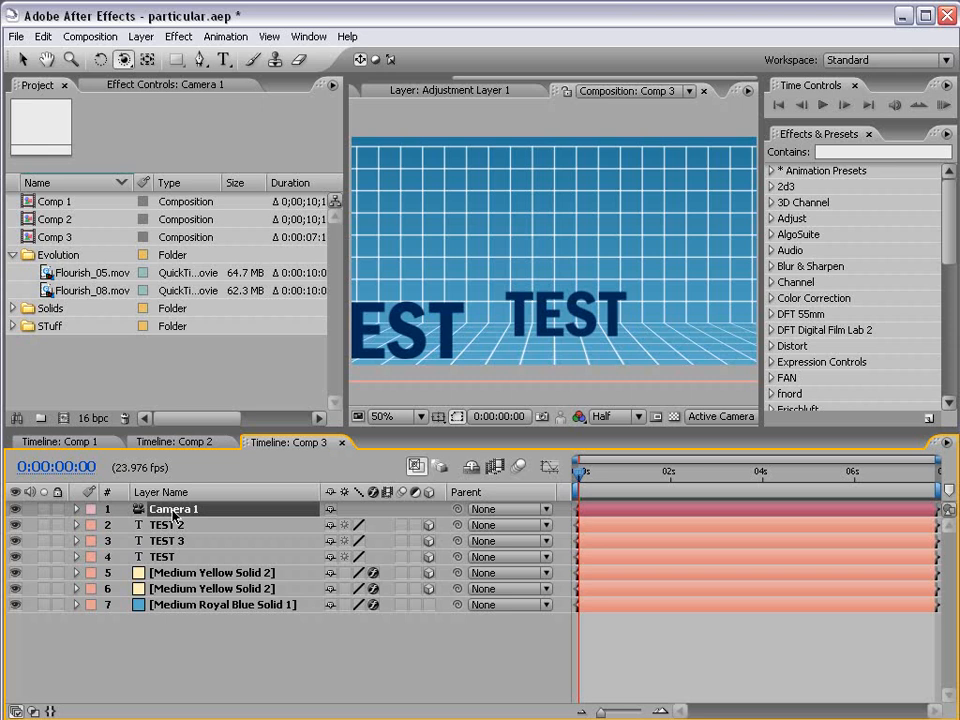
{"action": "key", "text": "p"}
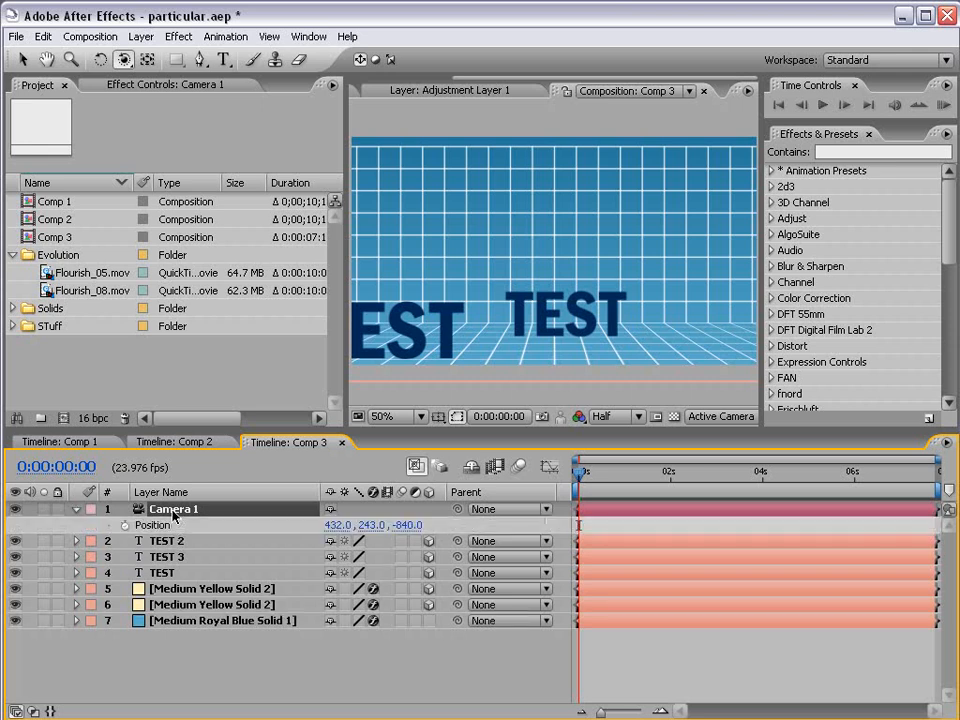
{"action": "key", "text": "shift+a"}
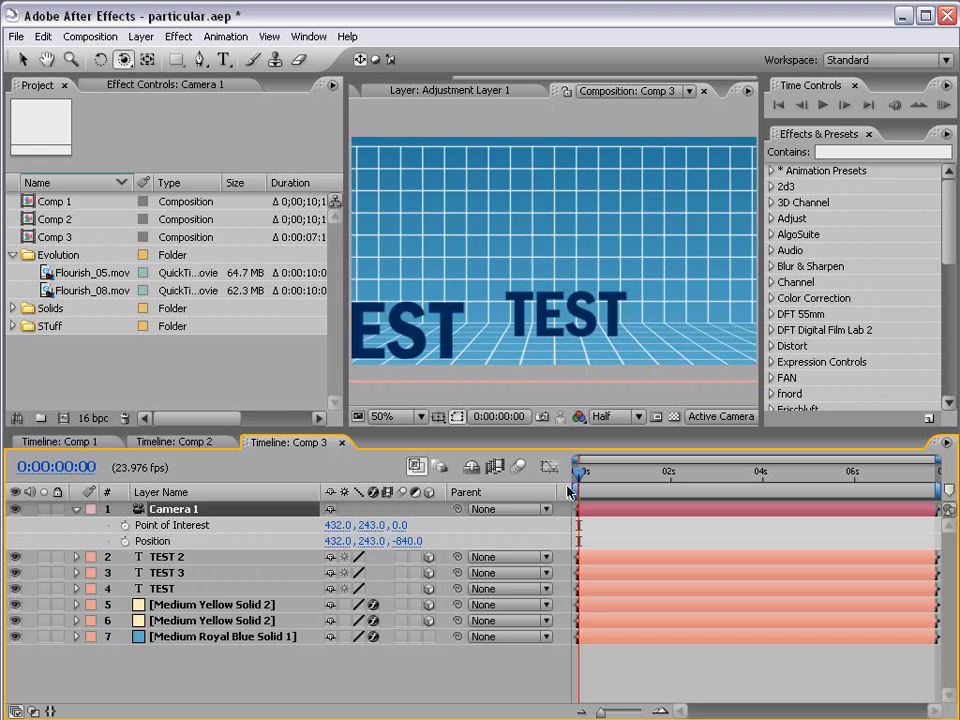
{"action": "left_click_drag", "start_coordinate": [580, 475], "coordinate": [567, 494]}
{"action": "left_click", "coordinate": [124, 541]}
{"action": "left_click", "coordinate": [124, 525]}
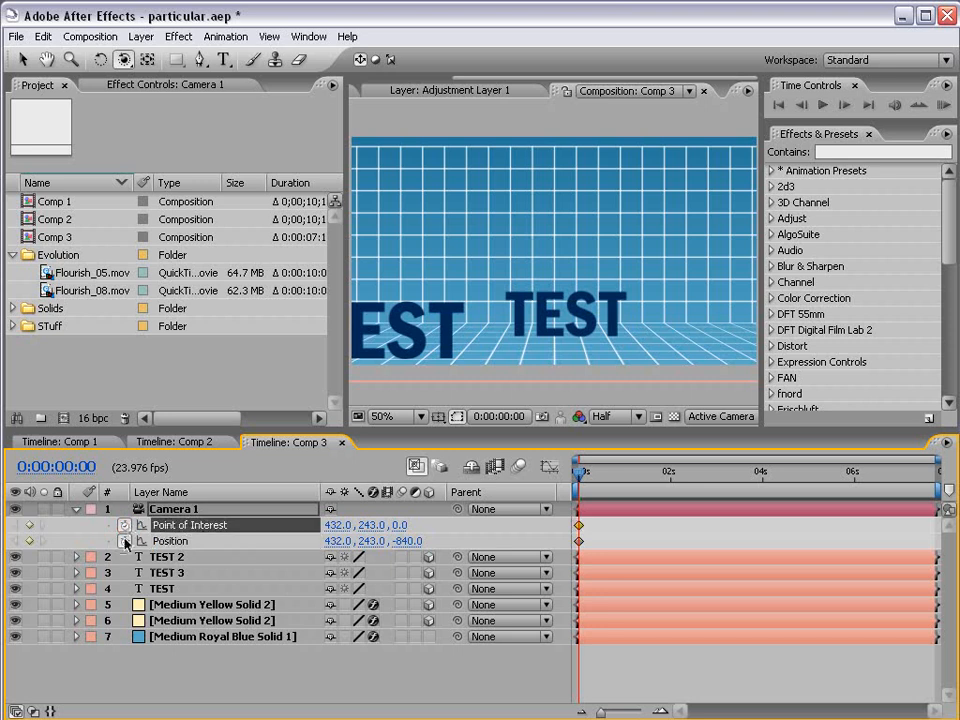
At 0:00:02:00, track Camera 1 sideways so Point of Interest and Position both have X at -252.
{"action": "left_click_drag", "start_coordinate": [578, 476], "coordinate": [671, 490]}
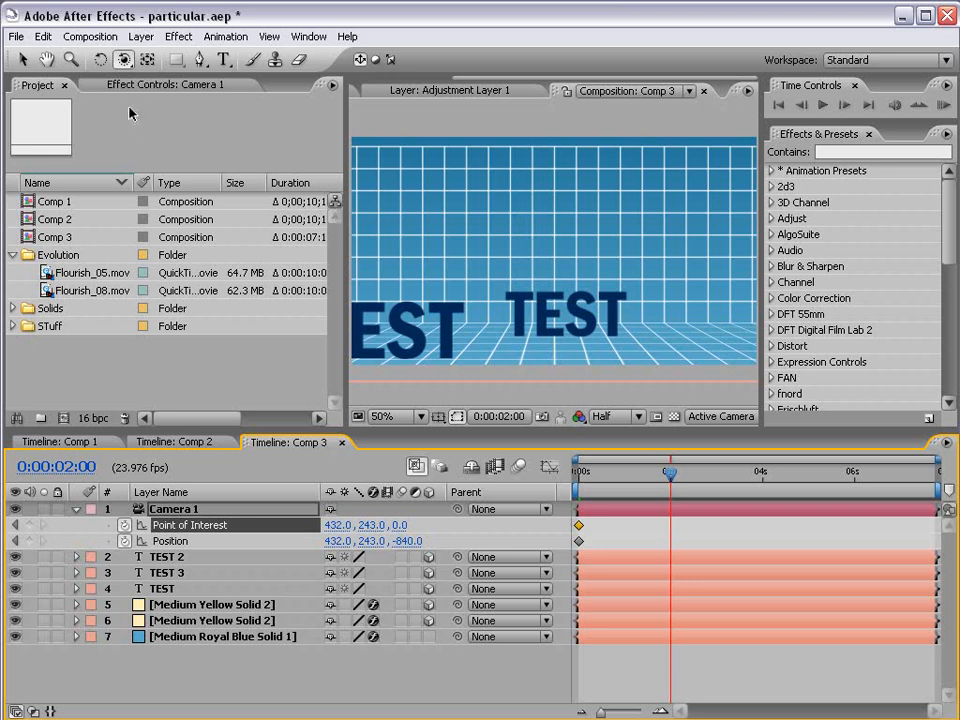
{"action": "left_click_drag", "start_coordinate": [130, 65], "coordinate": [155, 79]}
{"action": "left_click_drag", "start_coordinate": [388, 276], "coordinate": [682, 283]}
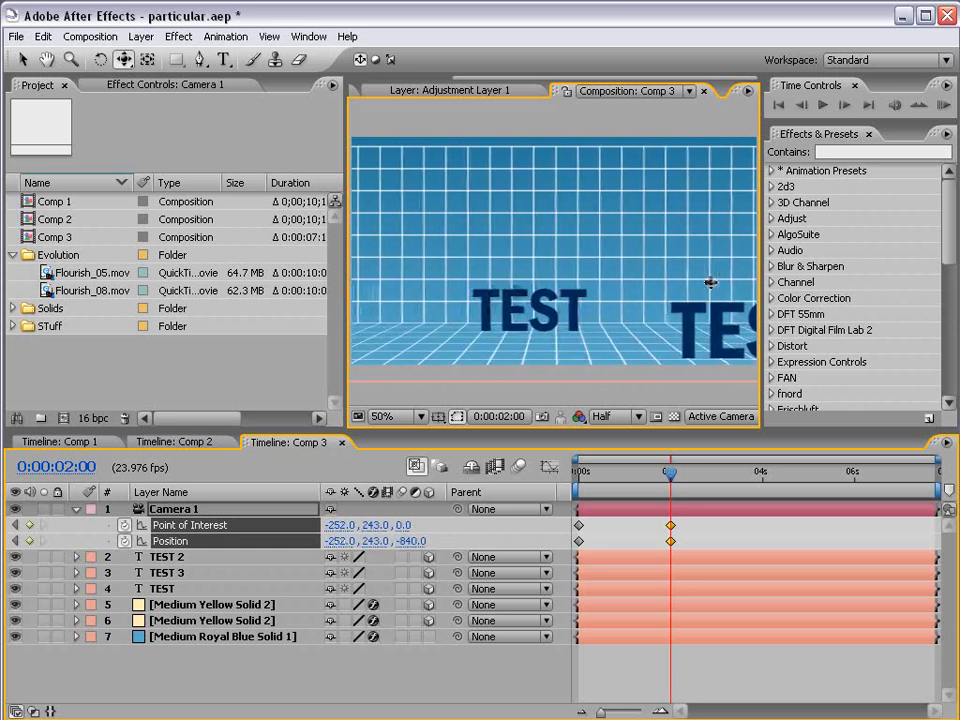
At 0:00:00:22, dolly Camera 1 along Z to a Point of Interest Z of -12 and a Position Z of -852.
{"action": "left_click", "coordinate": [583, 463]}
{"action": "left_click_drag", "start_coordinate": [579, 491], "coordinate": [621, 488]}
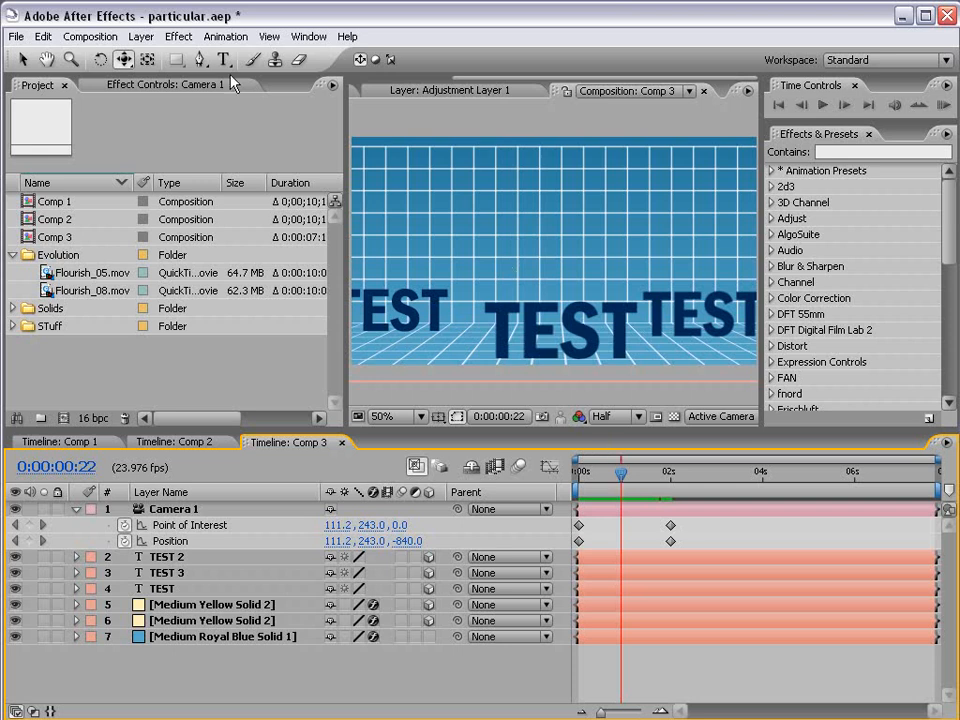
{"action": "left_click_drag", "start_coordinate": [128, 68], "coordinate": [200, 99]}
{"action": "left_click_drag", "start_coordinate": [400, 258], "coordinate": [543, 371]}
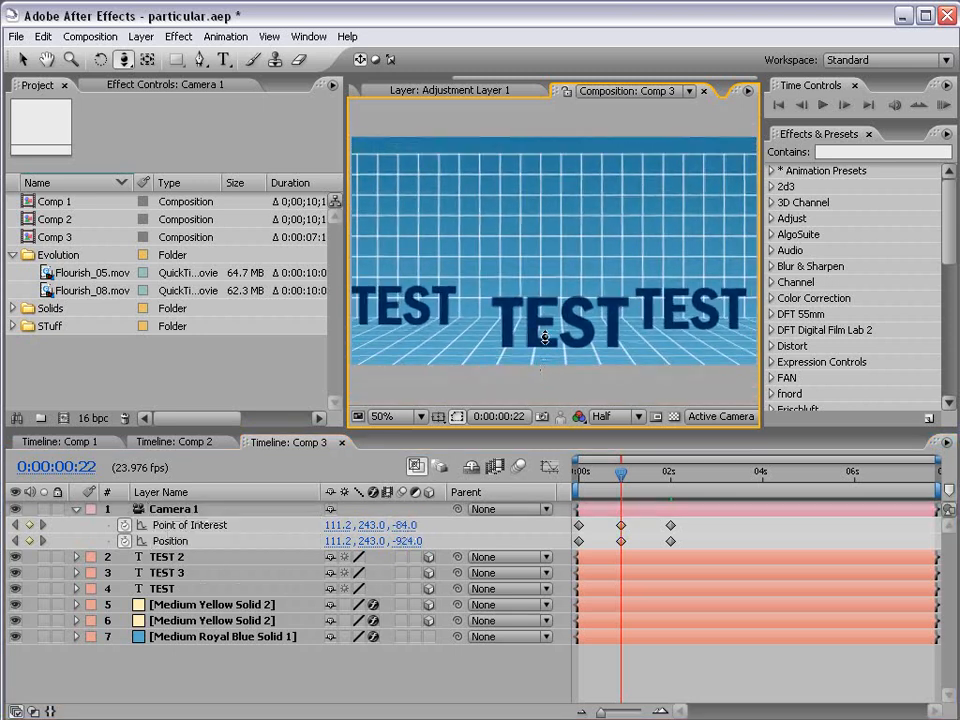
{"action": "left_click", "coordinate": [620, 542]}
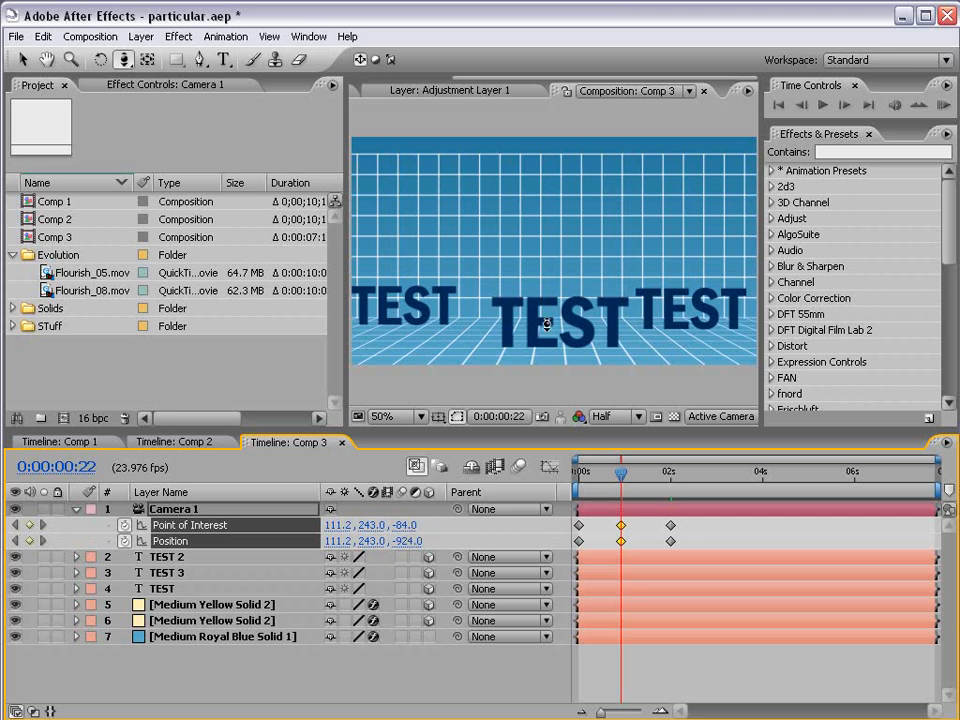
{"action": "left_click_drag", "start_coordinate": [546, 324], "coordinate": [558, 285]}
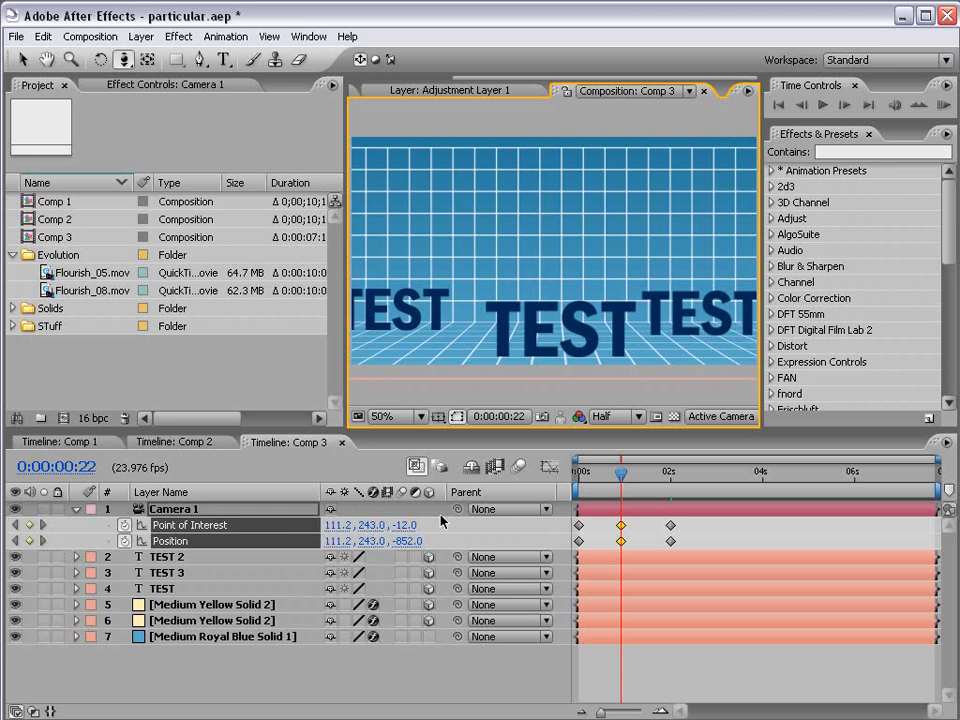
Try retiming the Point of Interest keyframe at two seconds and preview the camera move.
{"action": "left_click", "coordinate": [786, 543]}
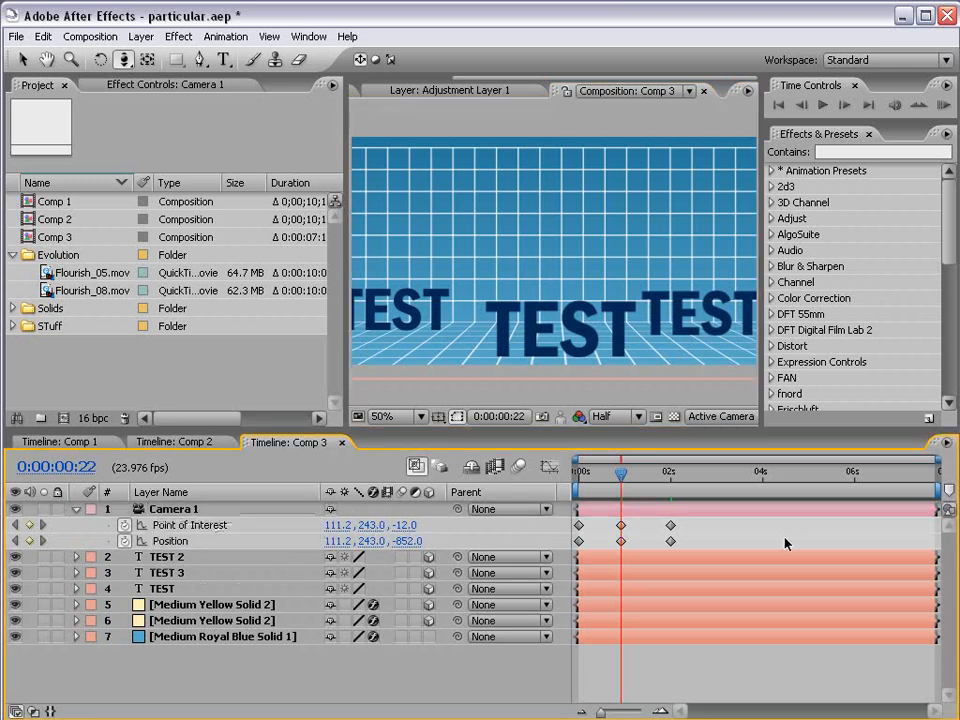
{"action": "left_click_drag", "start_coordinate": [670, 525], "coordinate": [708, 525]}
{"action": "left_click_drag", "start_coordinate": [600, 478], "coordinate": [624, 515]}
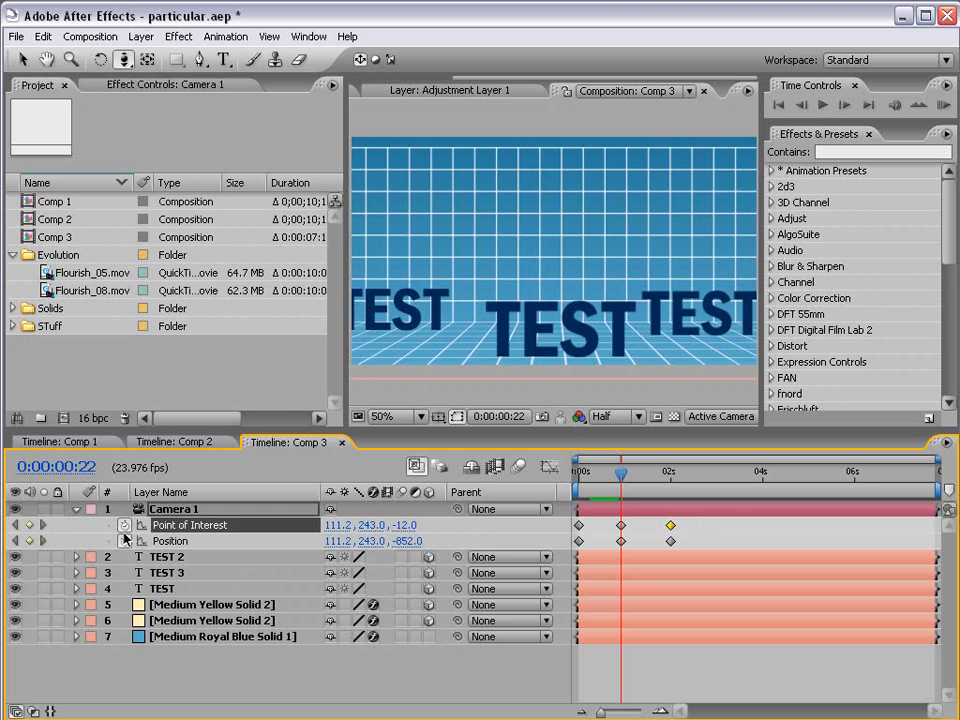
{"action": "left_click", "coordinate": [757, 527]}
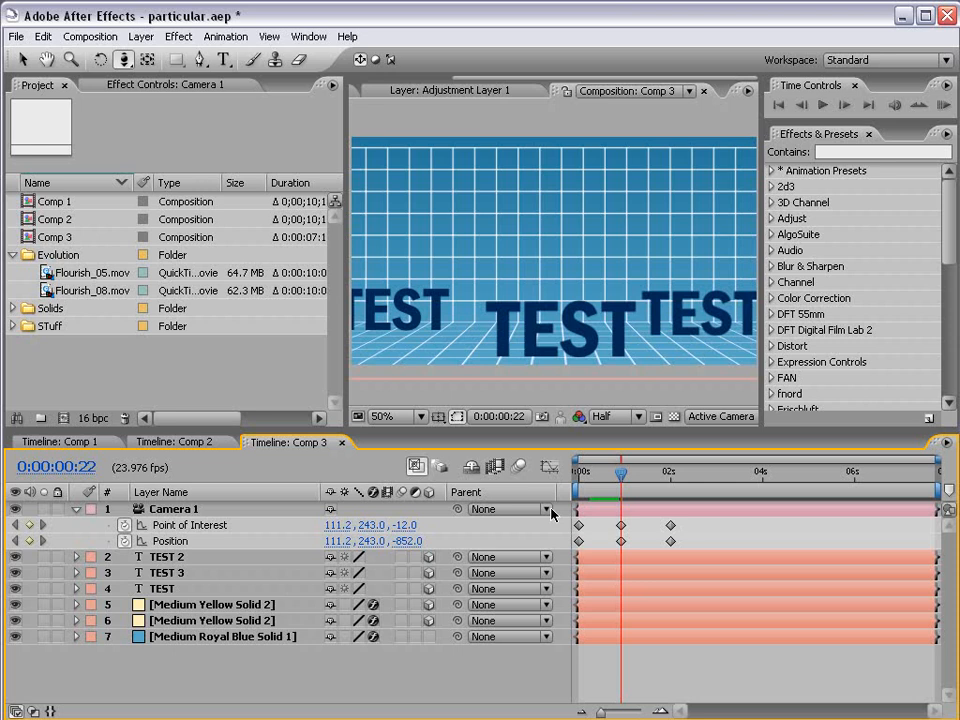
Remove all Point of Interest and Position keyframes from Camera 1, restore its original framing and collapse the layer.
{"action": "left_click_drag", "start_coordinate": [124, 525], "coordinate": [124, 541]}
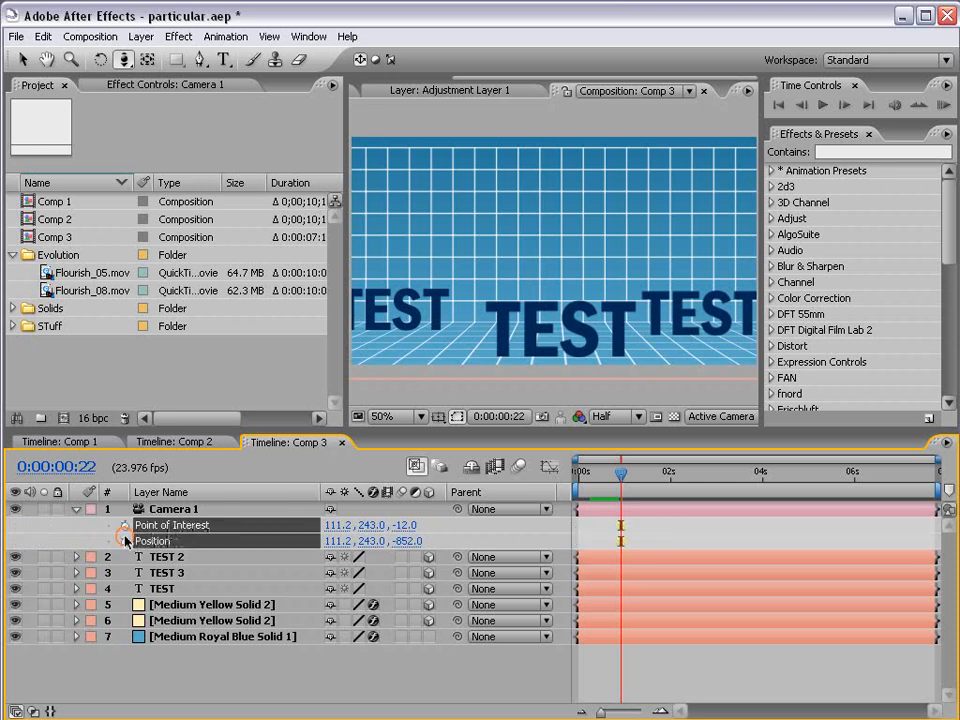
{"action": "left_click", "coordinate": [186, 511]}
{"action": "key", "text": "u"}
{"action": "key", "text": "u"}
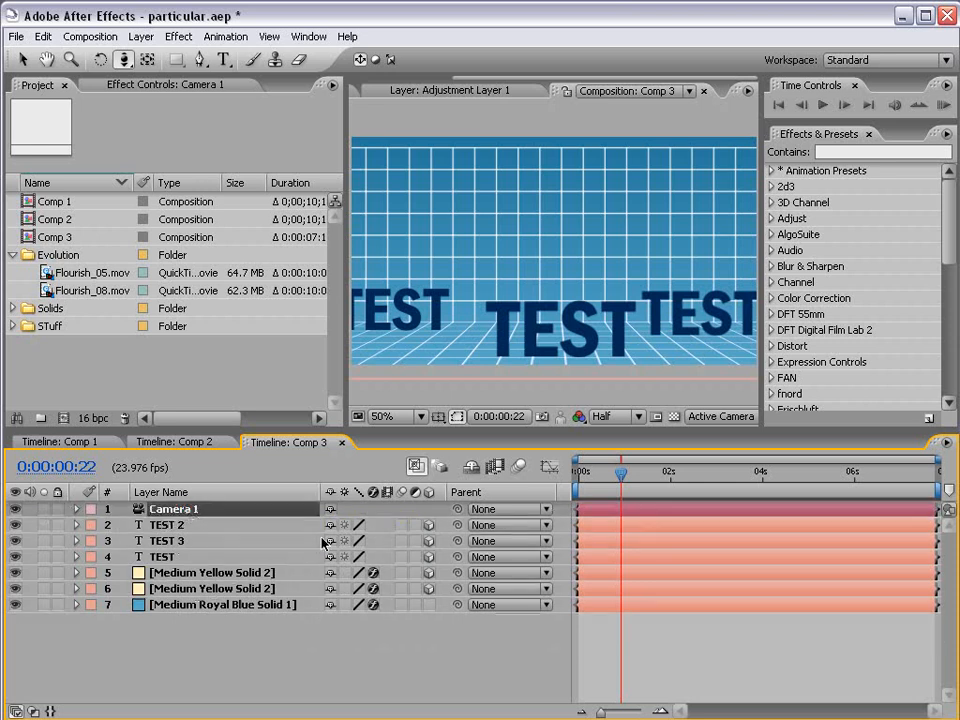
{"action": "left_click", "coordinate": [338, 525]}
{"action": "left_click", "coordinate": [78, 511]}
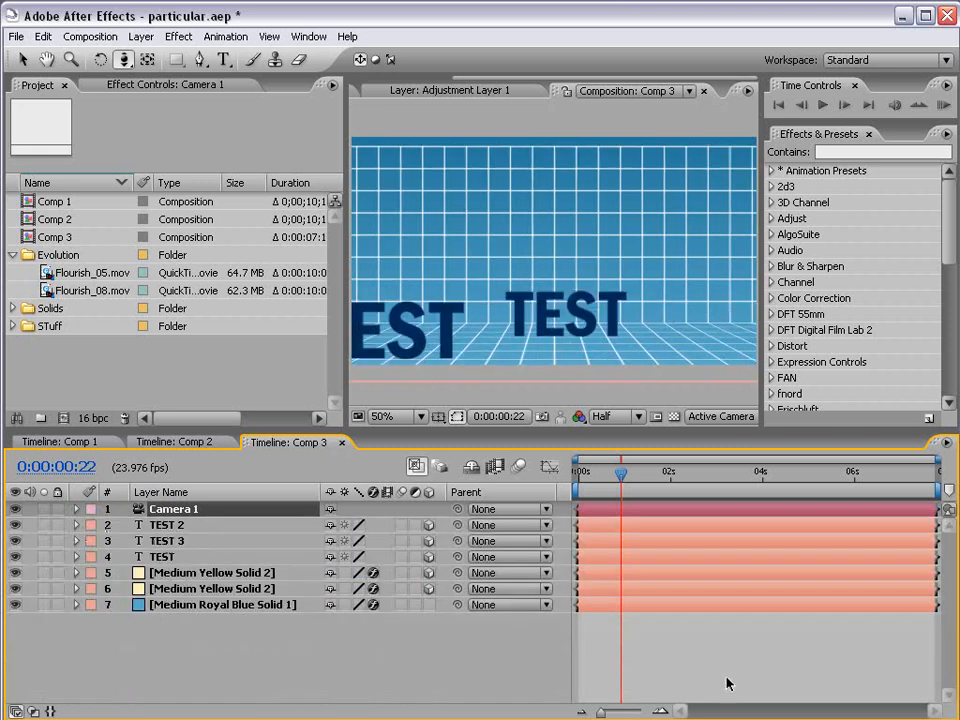
Add a new null object to Comp 3 and make it a 3D layer.
{"action": "left_click", "coordinate": [724, 686]}
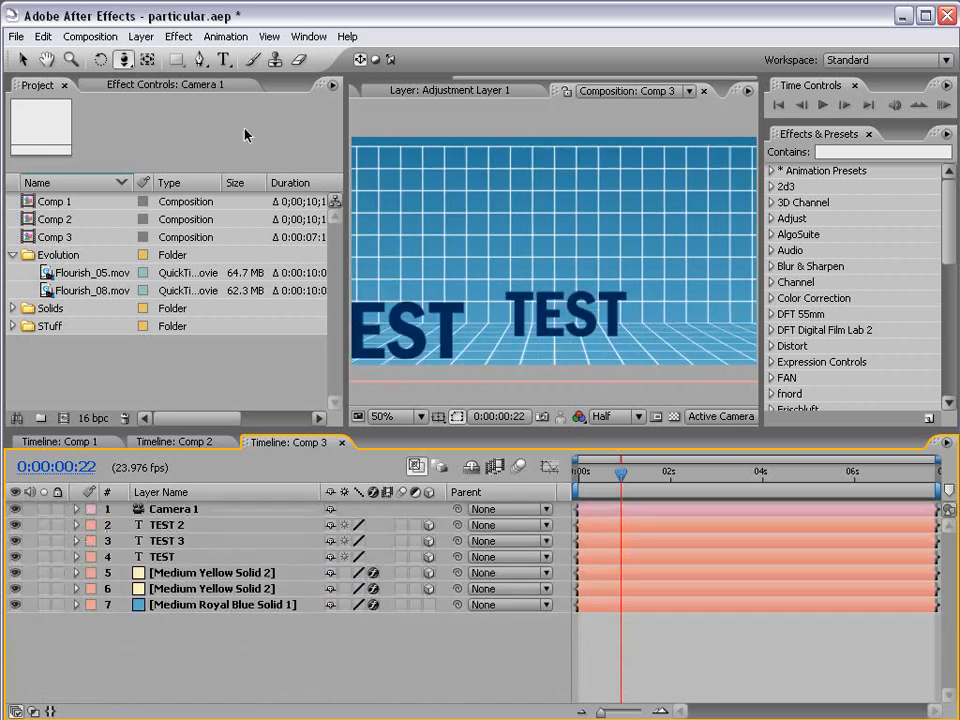
{"action": "left_click", "coordinate": [141, 36]}
{"action": "mouse_move", "coordinate": [150, 56]}
{"action": "left_click", "coordinate": [398, 120]}
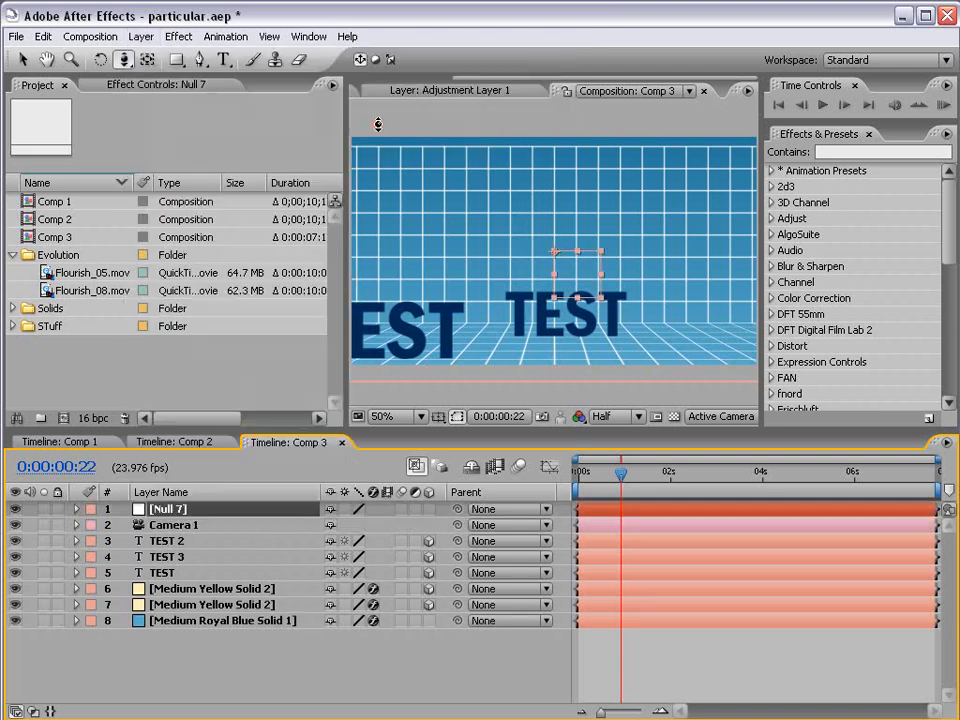
{"action": "left_click", "coordinate": [428, 509]}
Parent Camera 1 to the new null and rename the null layer Dolly.
{"action": "left_click", "coordinate": [177, 527]}
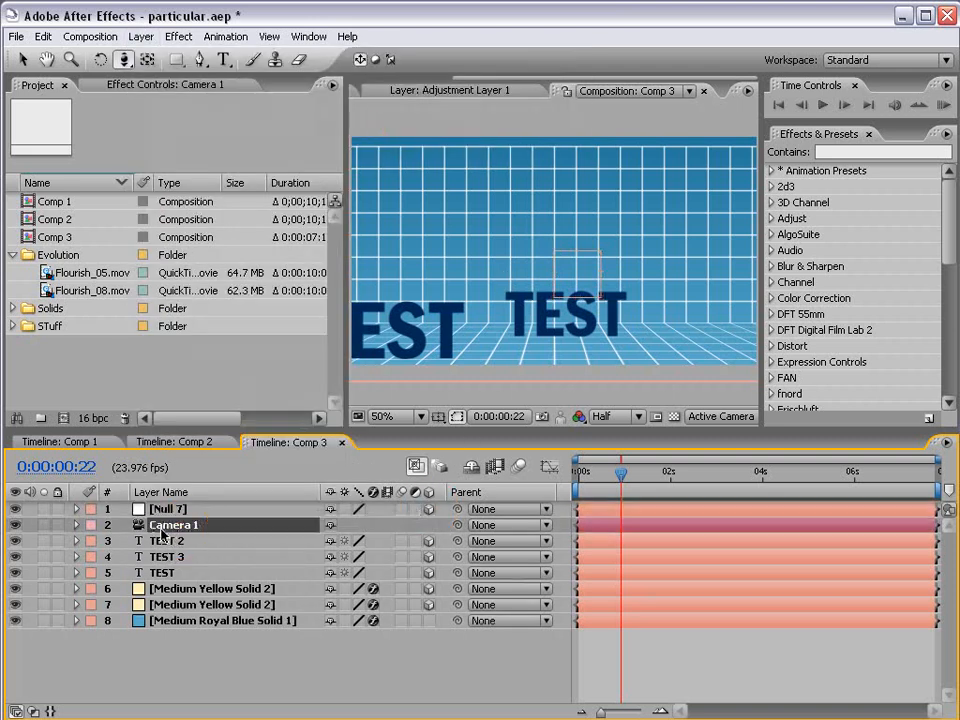
{"action": "left_click_drag", "start_coordinate": [457, 525], "coordinate": [187, 511]}
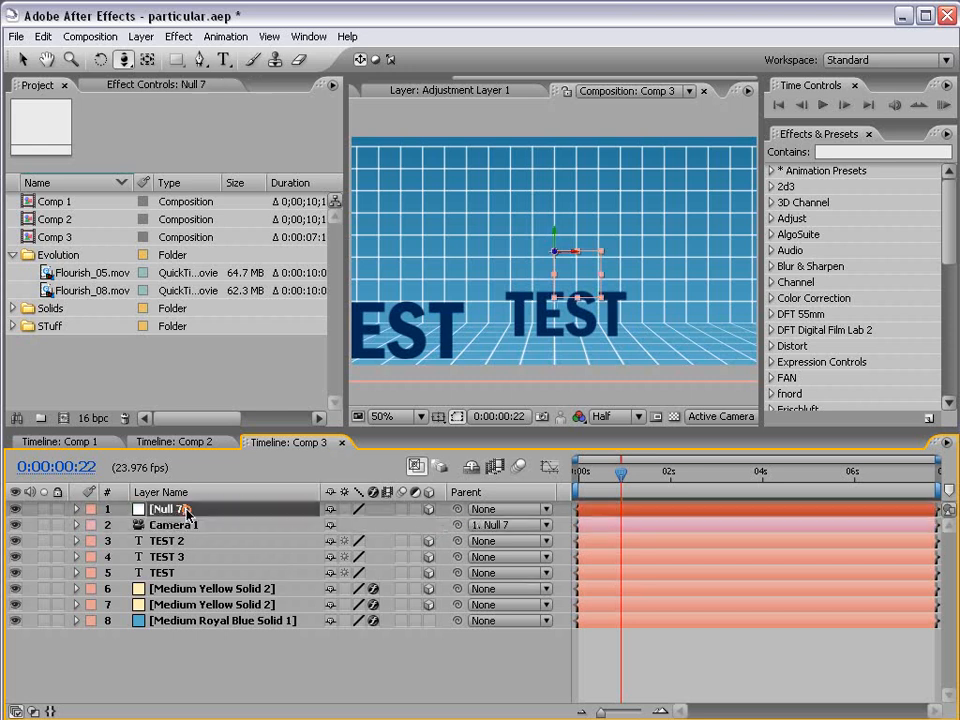
{"action": "key", "text": "Return"}
{"action": "type", "text": "Dolly"}
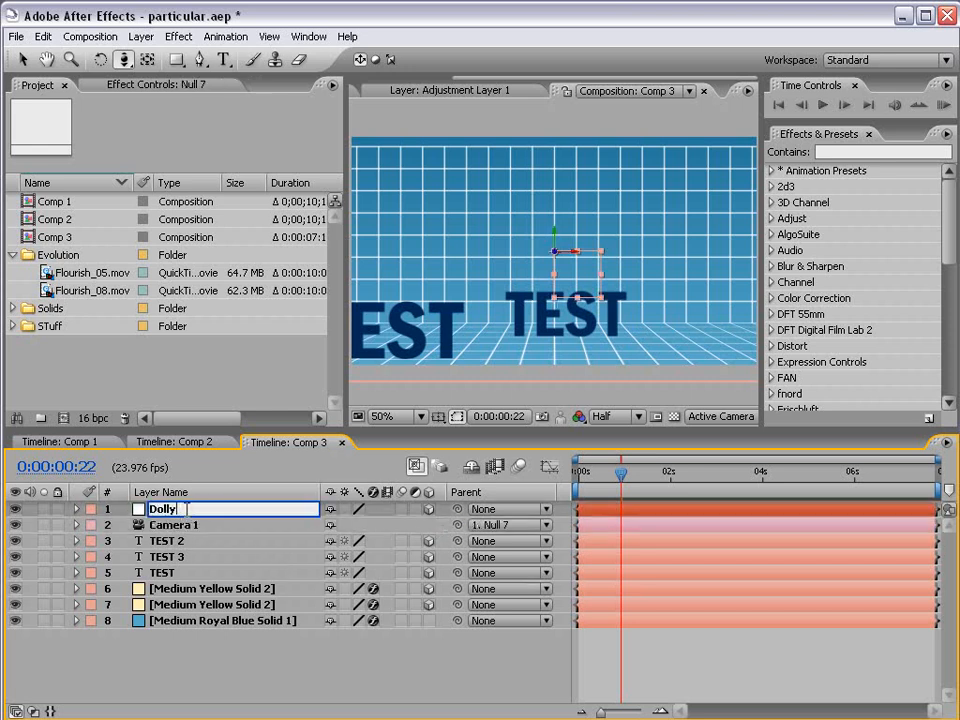
{"action": "key", "text": "Return"}
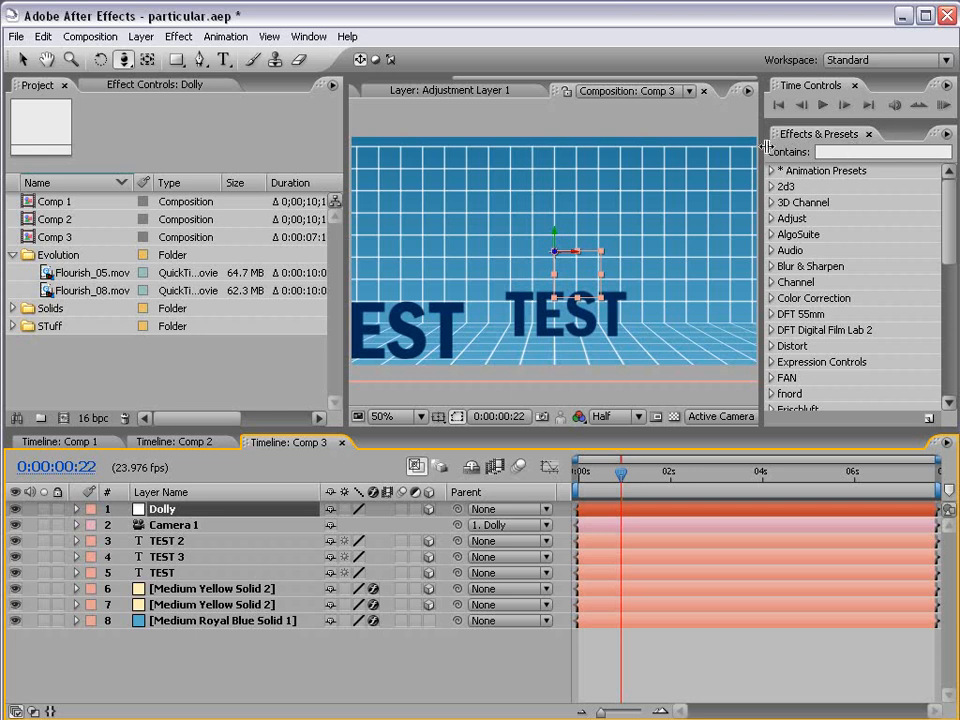
Apply the Separate XYZ Position preset to the Dolly null and reveal its Position property at 0:00:00:00.
{"action": "left_click", "coordinate": [844, 153]}
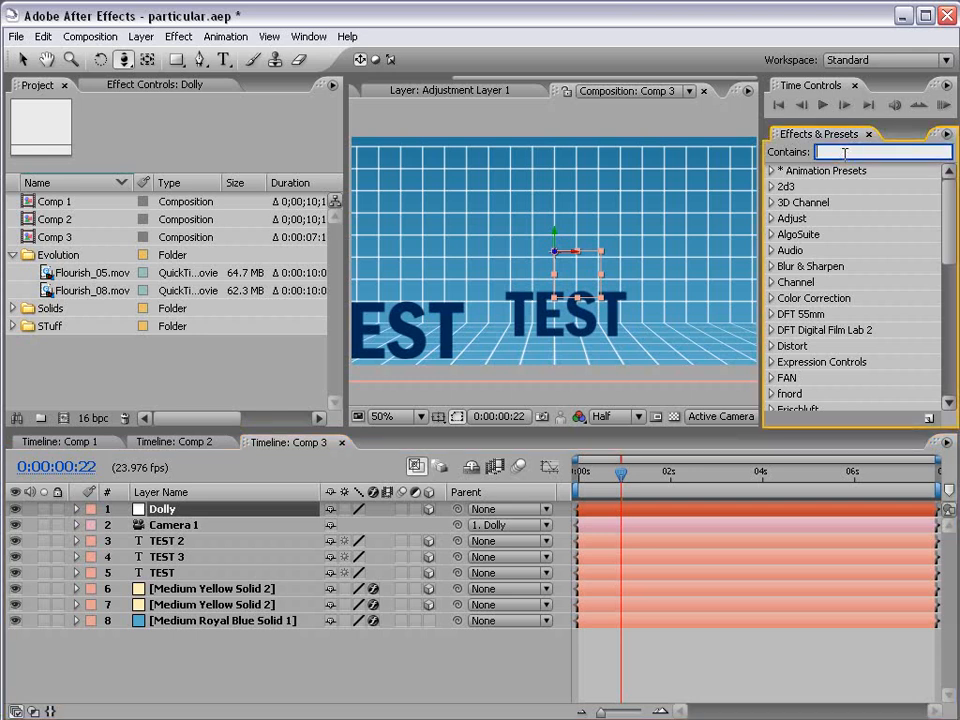
{"action": "type", "text": "separa"}
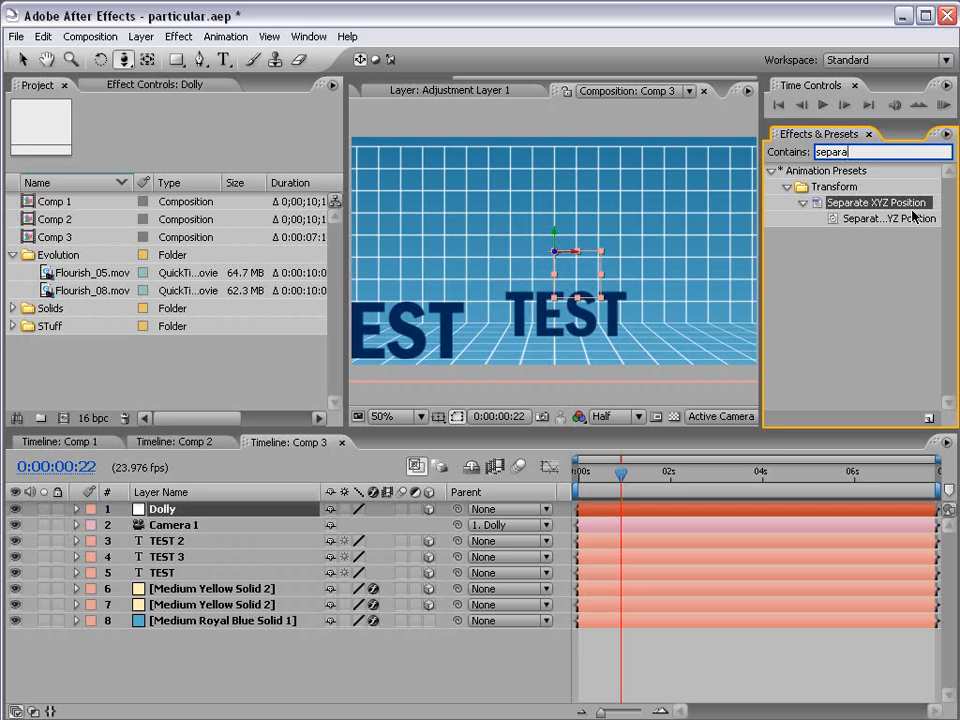
{"action": "left_click", "coordinate": [810, 246]}
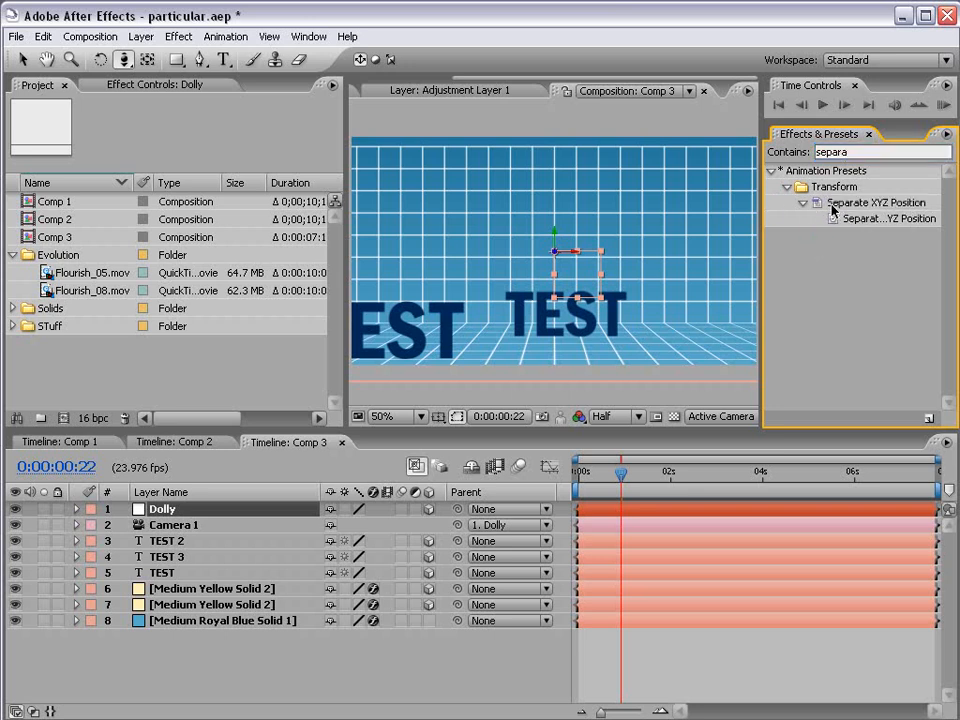
{"action": "left_click_drag", "start_coordinate": [845, 203], "coordinate": [618, 515]}
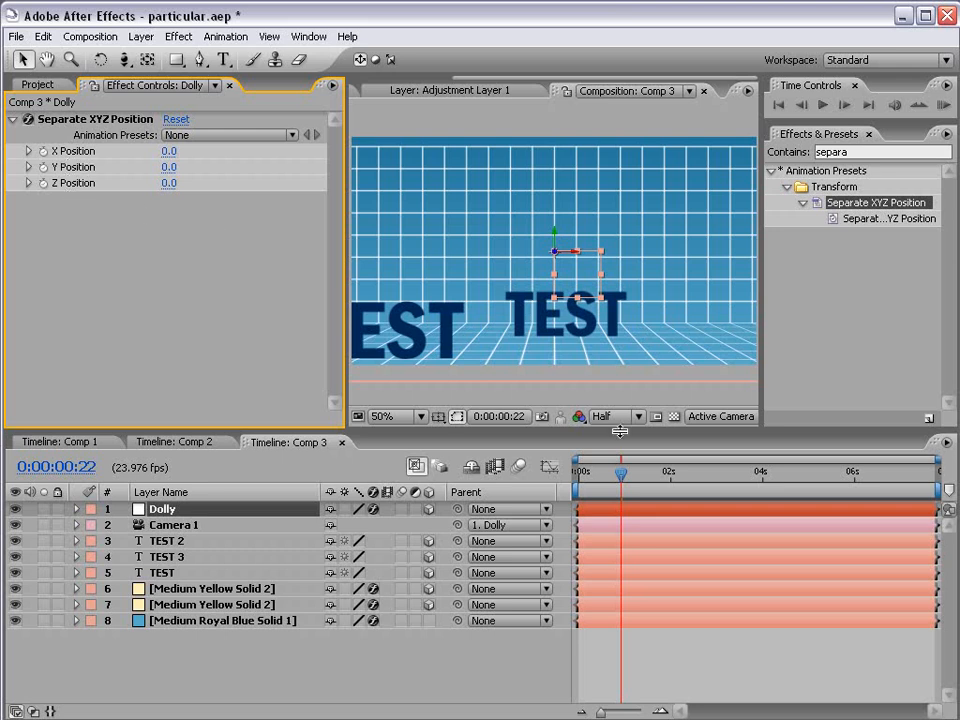
{"action": "left_click_drag", "start_coordinate": [604, 478], "coordinate": [578, 478]}
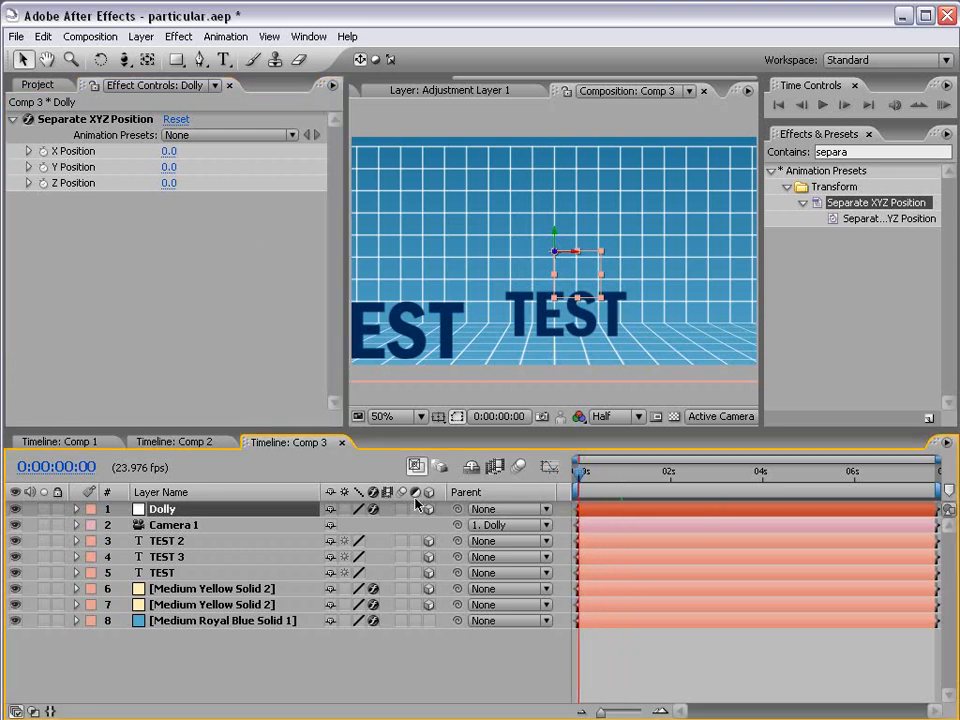
{"action": "key", "text": "p"}
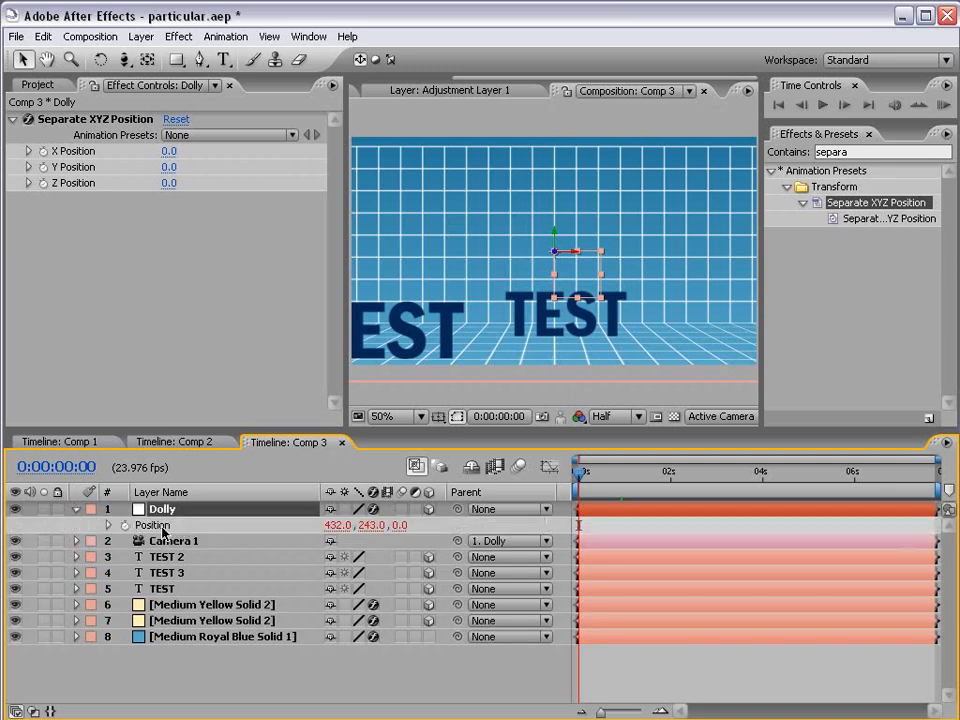
Rename the Separate XYZ Position effect on the Dolly layer to Camera Controls.
{"action": "left_click", "coordinate": [88, 233]}
{"action": "left_click", "coordinate": [91, 121]}
{"action": "key", "text": "Return"}
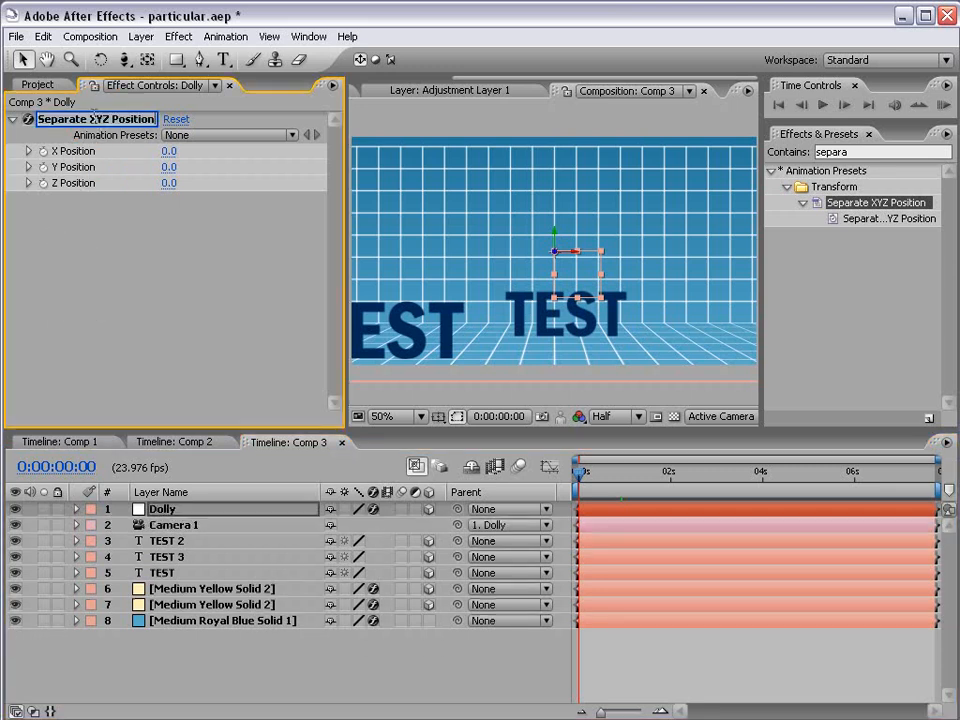
{"action": "type", "text": "Camera Control"}
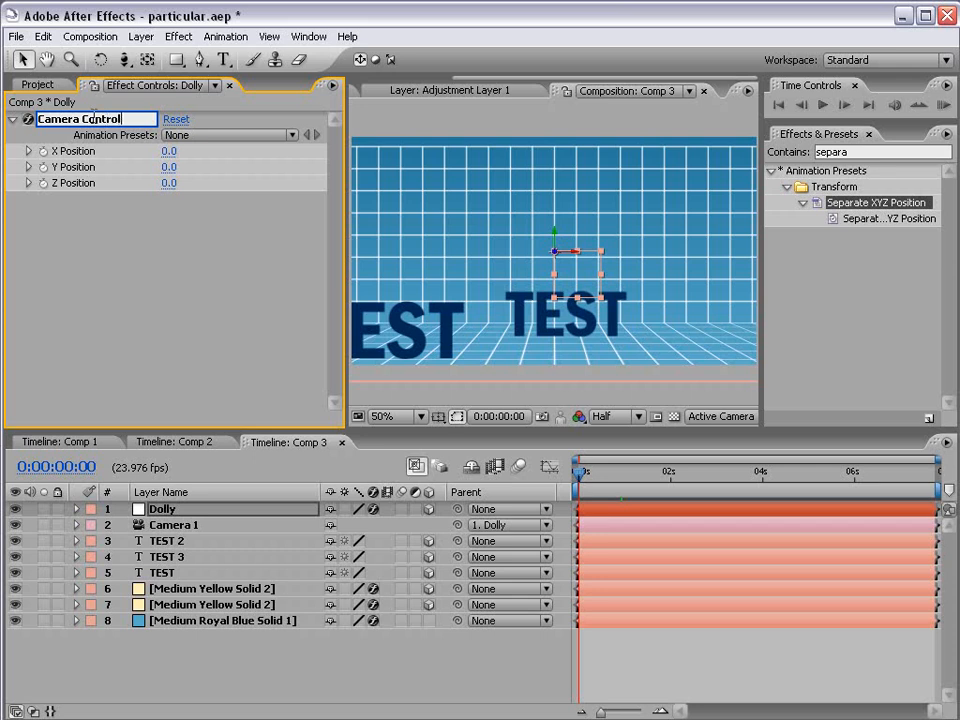
{"action": "type", "text": "s"}
{"action": "key", "text": "Return"}
Reveal the Camera Controls effect under the Dolly layer and expand its X, Y and Z Position properties.
{"action": "left_click", "coordinate": [149, 510]}
{"action": "key", "text": "e"}
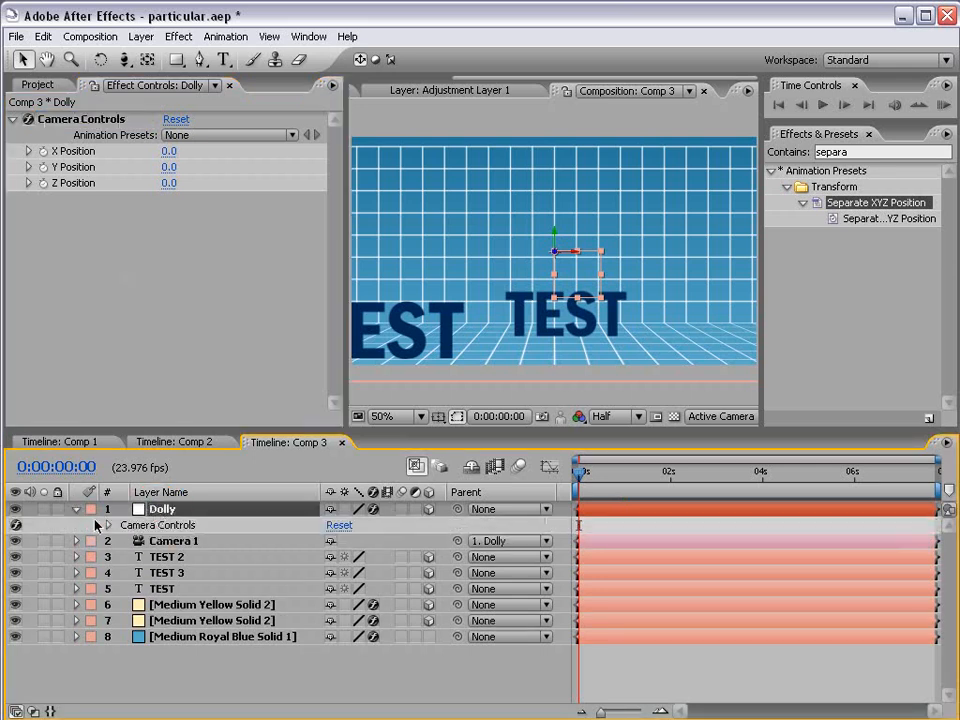
{"action": "left_click", "coordinate": [108, 525]}
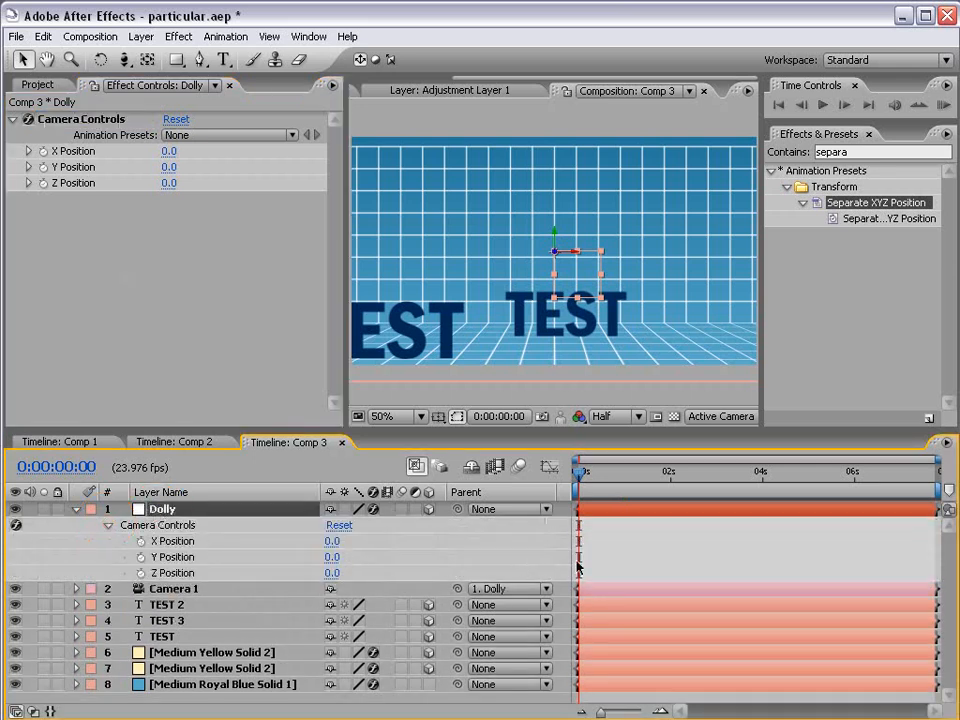
{"action": "left_click", "coordinate": [638, 531]}
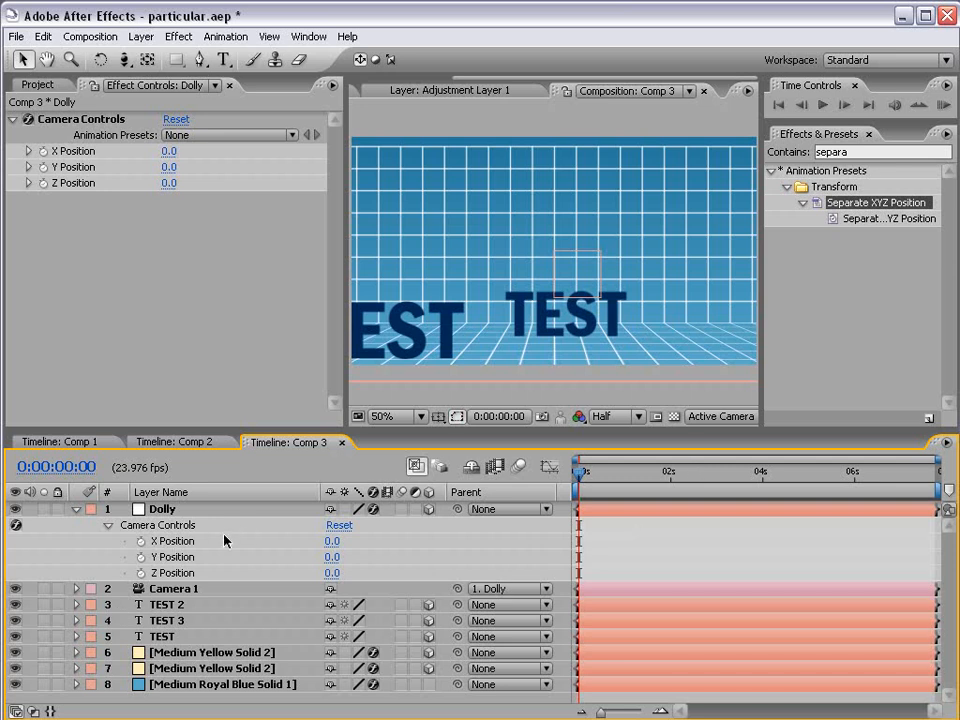
Keyframe Dolly's X Position from 0 at 0:00:00:00 to -430 at 0:00:02:01.
{"action": "left_click", "coordinate": [140, 541]}
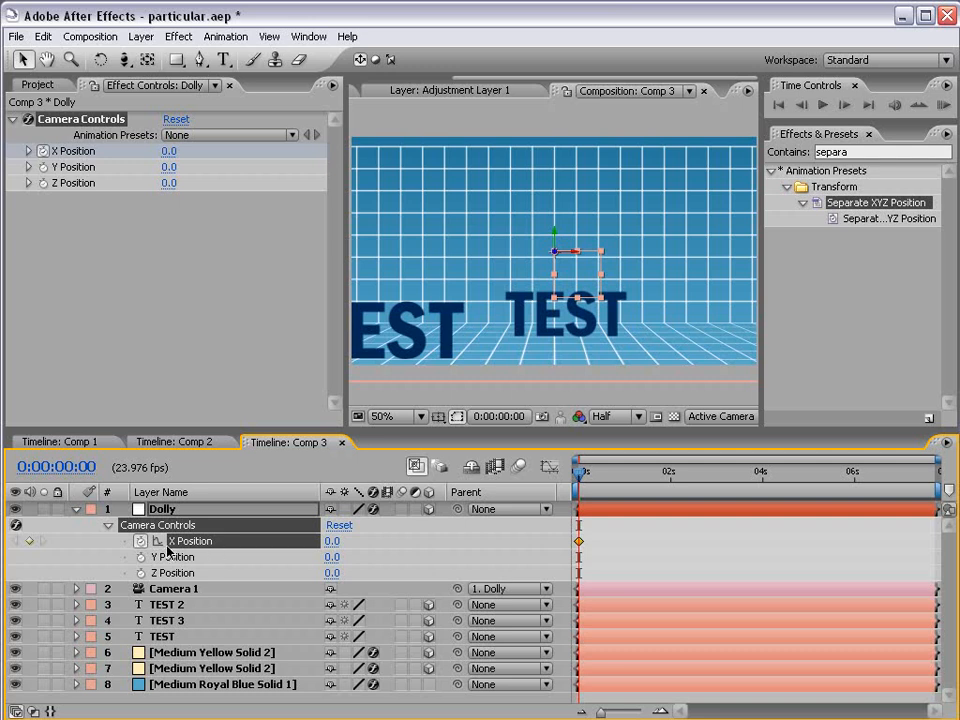
{"action": "left_click_drag", "start_coordinate": [585, 478], "coordinate": [672, 477]}
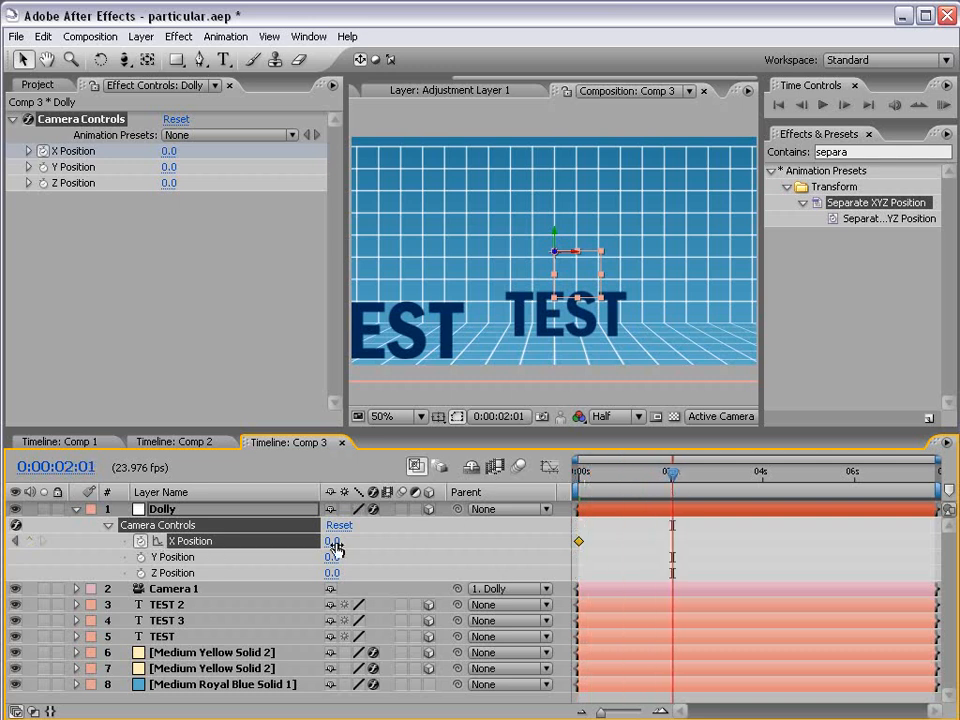
{"action": "left_click_drag", "start_coordinate": [332, 541], "coordinate": [296, 541]}
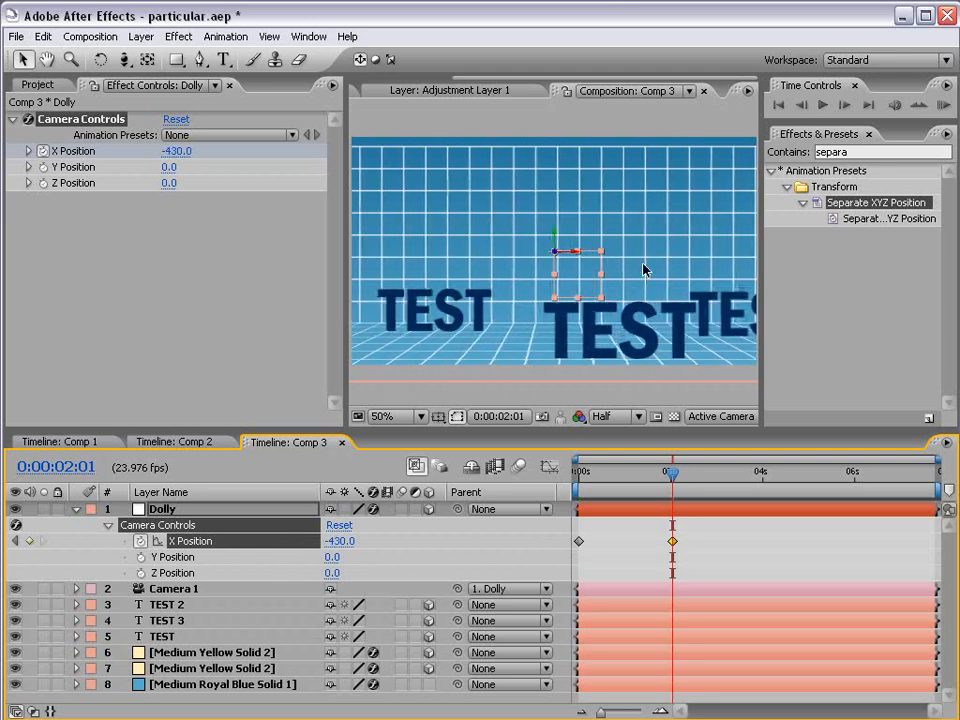
Shift the Dolly null left along its X axis in the view and set its Z Position to -130 at 0:00:00:00.
{"action": "left_click_drag", "start_coordinate": [577, 258], "coordinate": [418, 274]}
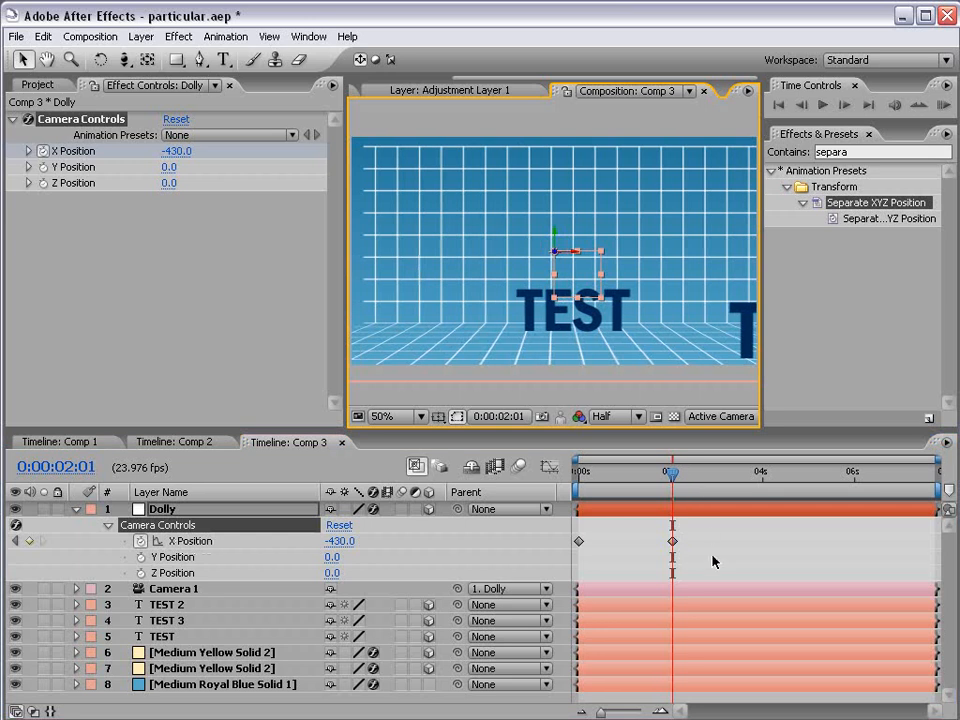
{"action": "left_click_drag", "start_coordinate": [673, 475], "coordinate": [575, 482]}
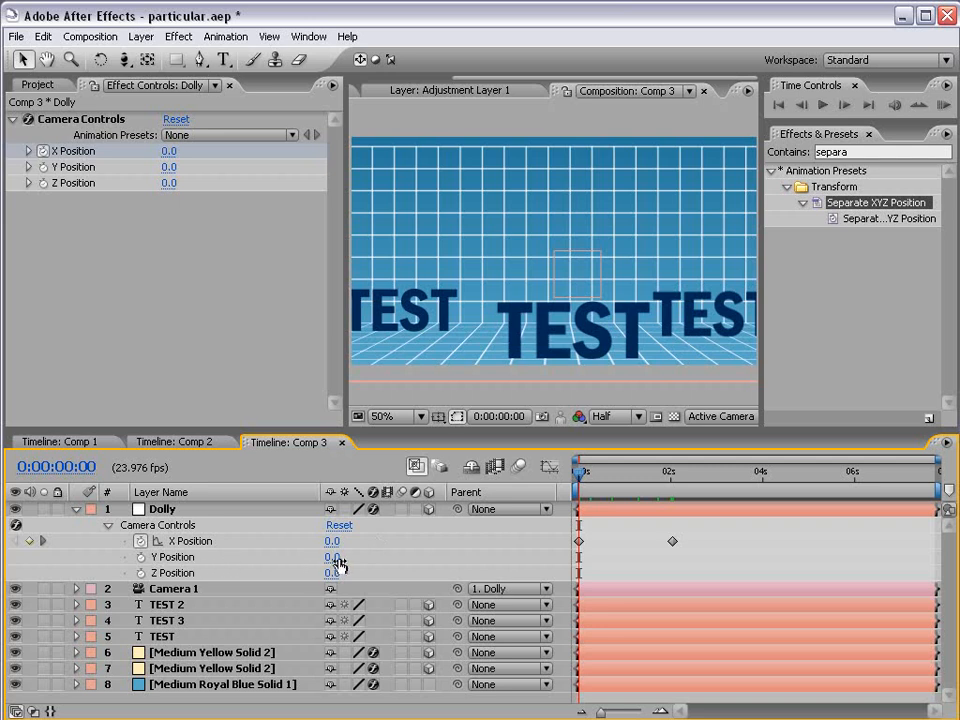
{"action": "left_click_drag", "start_coordinate": [332, 557], "coordinate": [317, 573]}
{"action": "key", "text": "ctrl+z"}
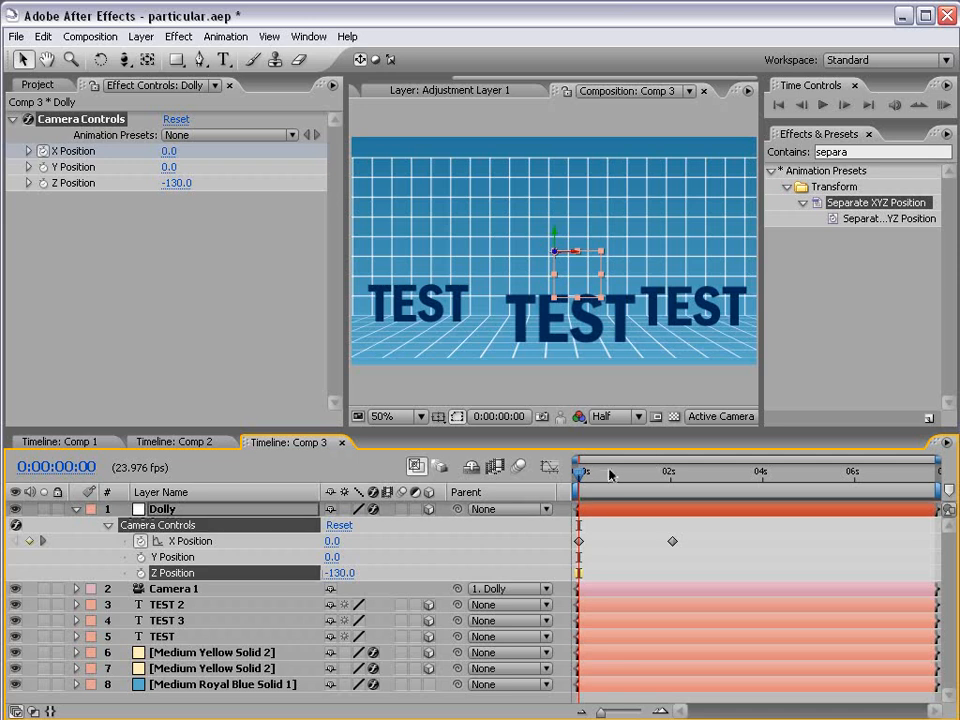
Shift the Dolly null right along its X axis in the view at 0:00:00:00 and deselect it.
{"action": "mouse_move", "coordinate": [585, 476]}
{"action": "left_mouse_down"}
{"action": "mouse_move", "coordinate": [632, 476]}
{"action": "mouse_move", "coordinate": [577, 476]}
{"action": "left_mouse_up"}
{"action": "left_click_drag", "start_coordinate": [578, 257], "coordinate": [750, 263]}
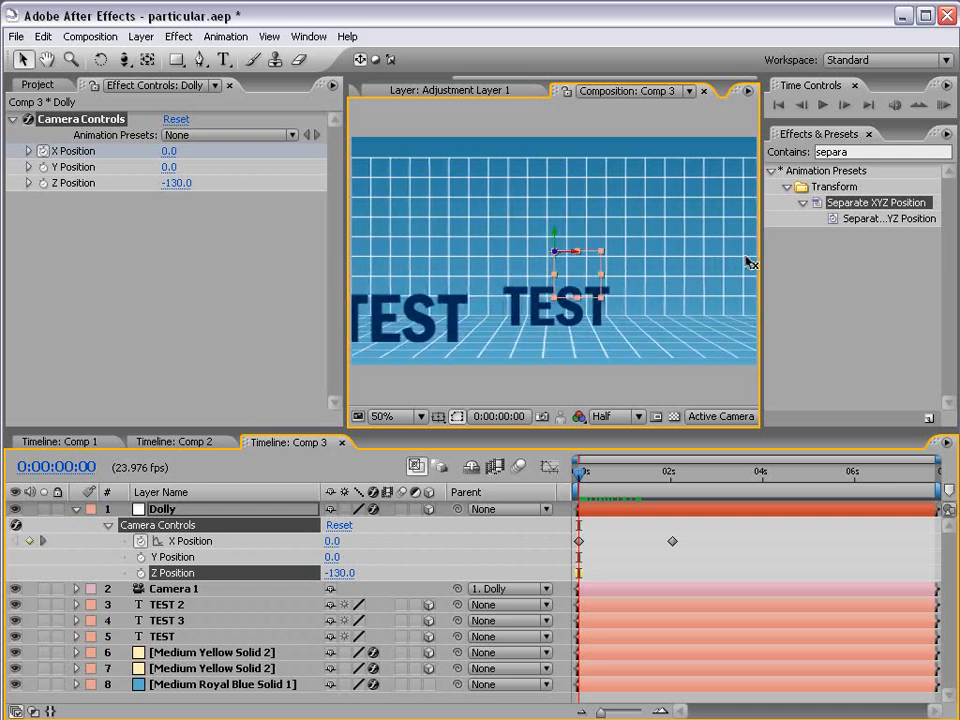
{"action": "left_click", "coordinate": [634, 538]}
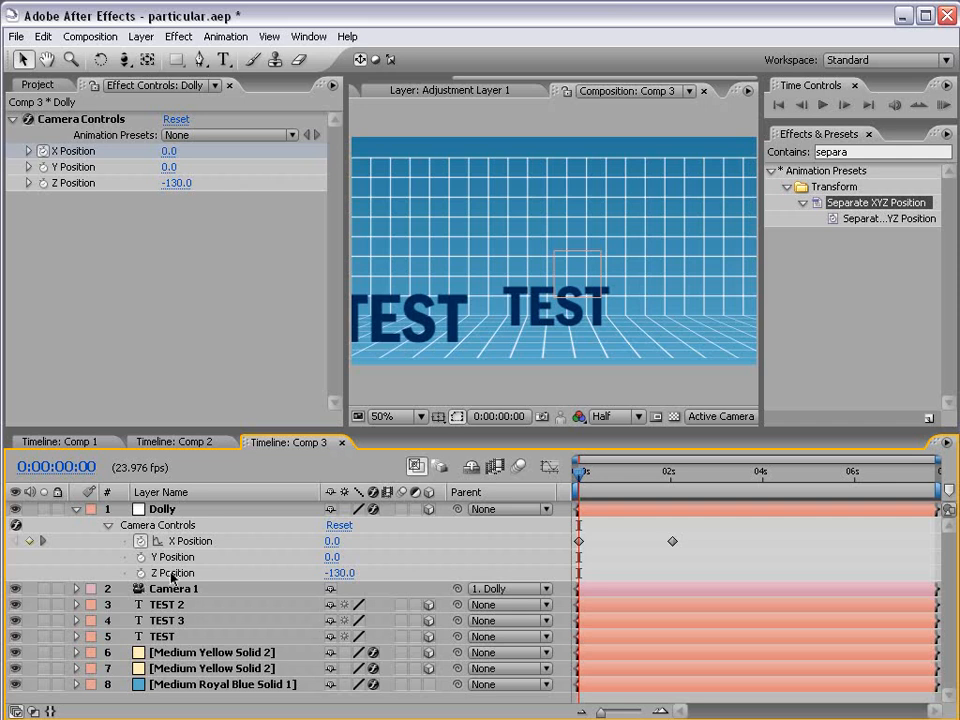
Set Dolly's Y Position to 80 and keyframe Z Position from 370 at 0:00:00:00 to 80 at 0:00:01:12.
{"action": "left_click_drag", "start_coordinate": [330, 573], "coordinate": [360, 578]}
{"action": "left_click", "coordinate": [362, 560]}
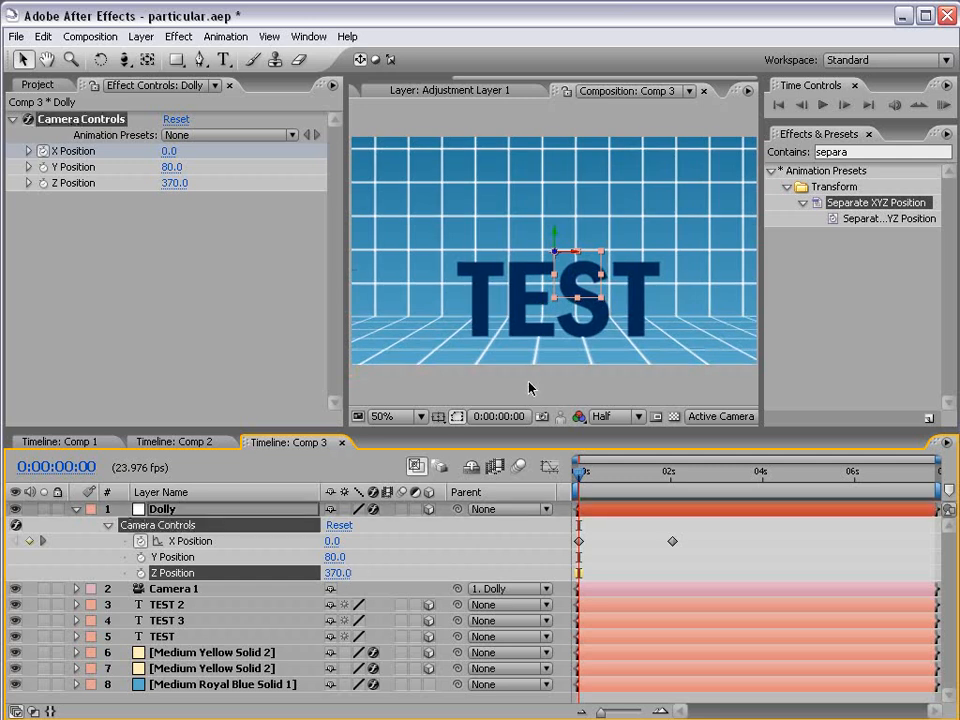
{"action": "left_click", "coordinate": [140, 573]}
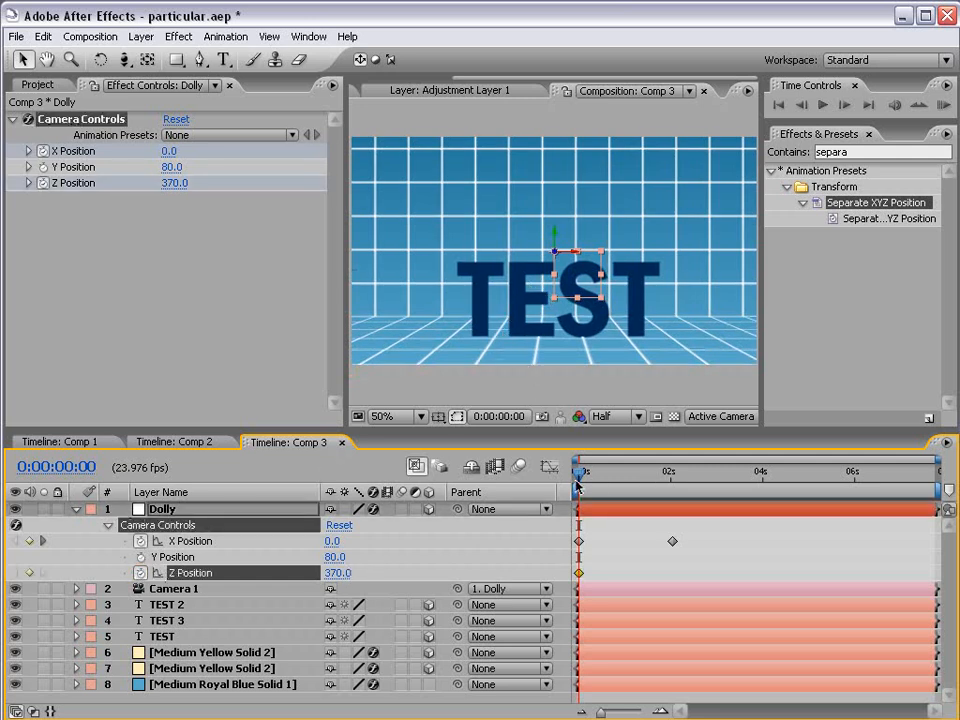
{"action": "left_click_drag", "start_coordinate": [577, 486], "coordinate": [647, 487]}
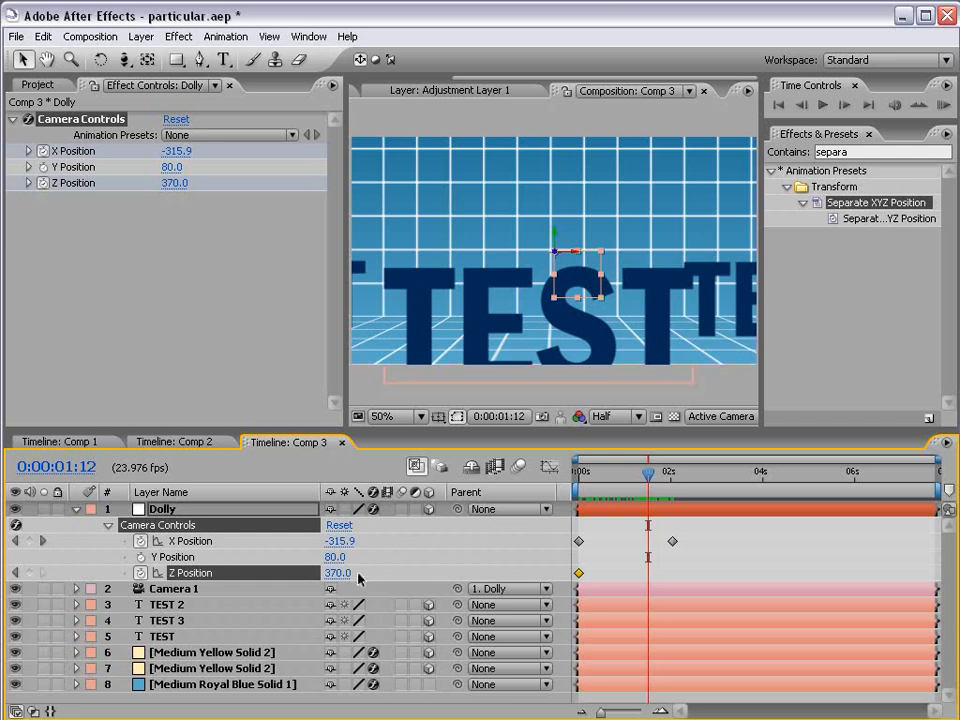
{"action": "left_click_drag", "start_coordinate": [340, 573], "coordinate": [317, 573]}
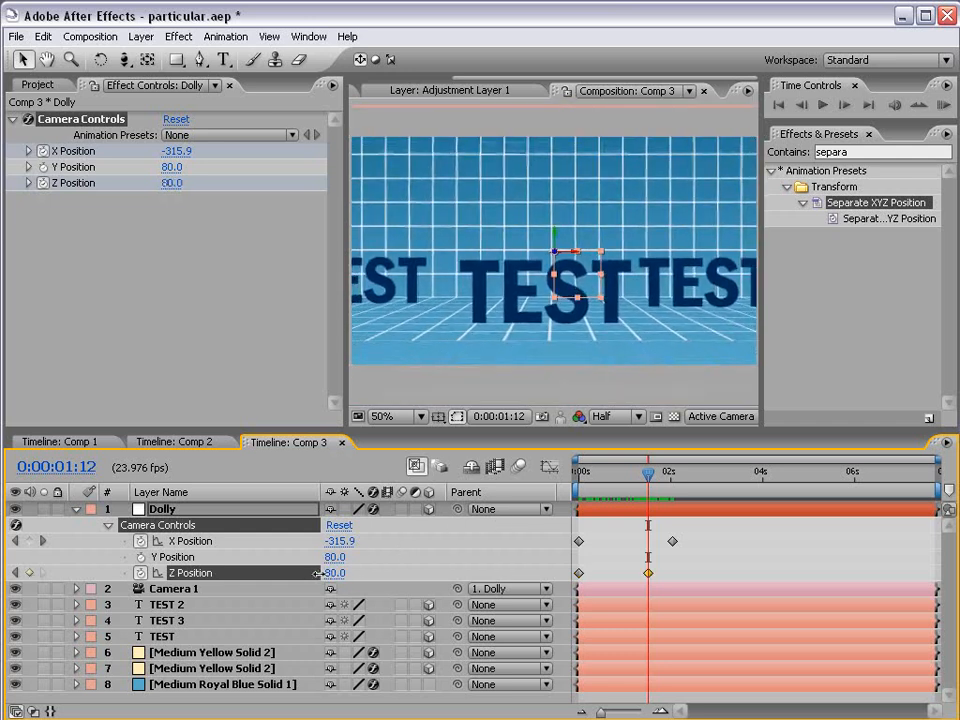
Set Dolly's X Position to -740 at 0:00:02:01 and move the second Z Position keyframe to 0:00:00:22.
{"action": "left_click_drag", "start_coordinate": [647, 485], "coordinate": [672, 481]}
{"action": "mouse_move", "coordinate": [340, 541]}
{"action": "left_mouse_down"}
{"action": "mouse_move", "coordinate": [386, 525]}
{"action": "mouse_move", "coordinate": [376, 540]}
{"action": "mouse_move", "coordinate": [342, 543]}
{"action": "left_mouse_up"}
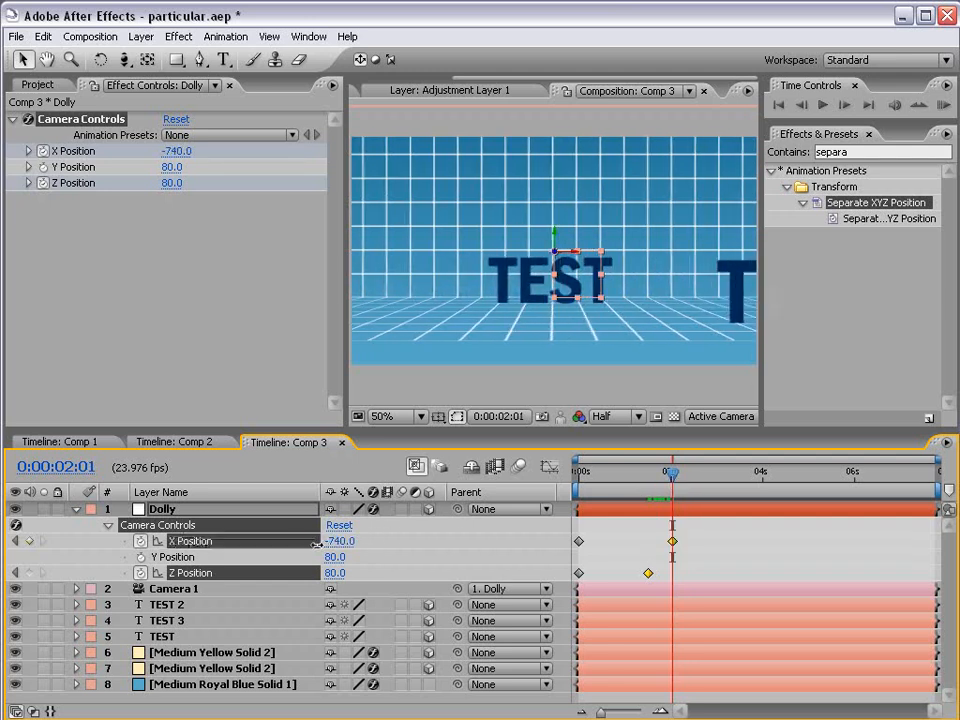
{"action": "left_click_drag", "start_coordinate": [672, 484], "coordinate": [626, 494]}
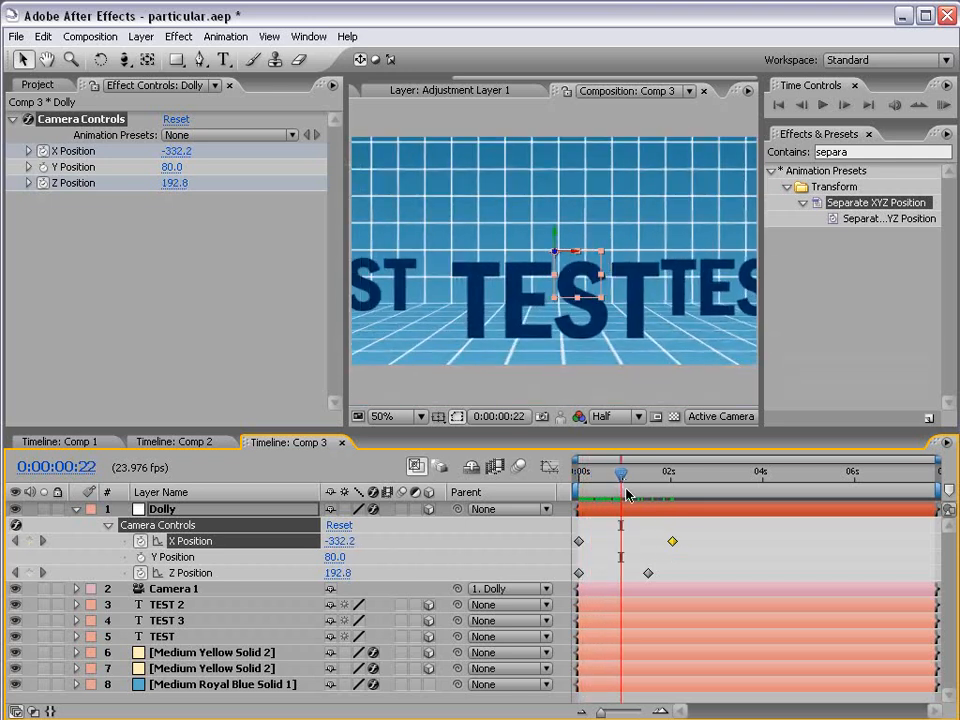
{"action": "left_click_drag", "start_coordinate": [648, 575], "coordinate": [620, 572]}
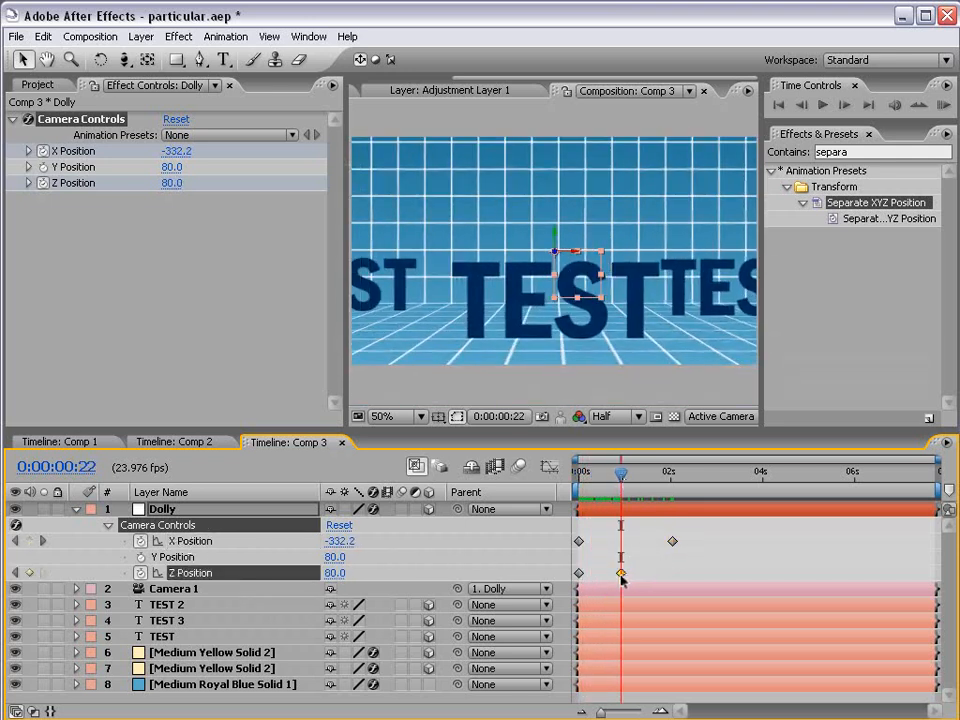
Add a third Z Position keyframe with a higher value at 0:00:02:01 and preview the camera move.
{"action": "left_click_drag", "start_coordinate": [624, 491], "coordinate": [673, 477]}
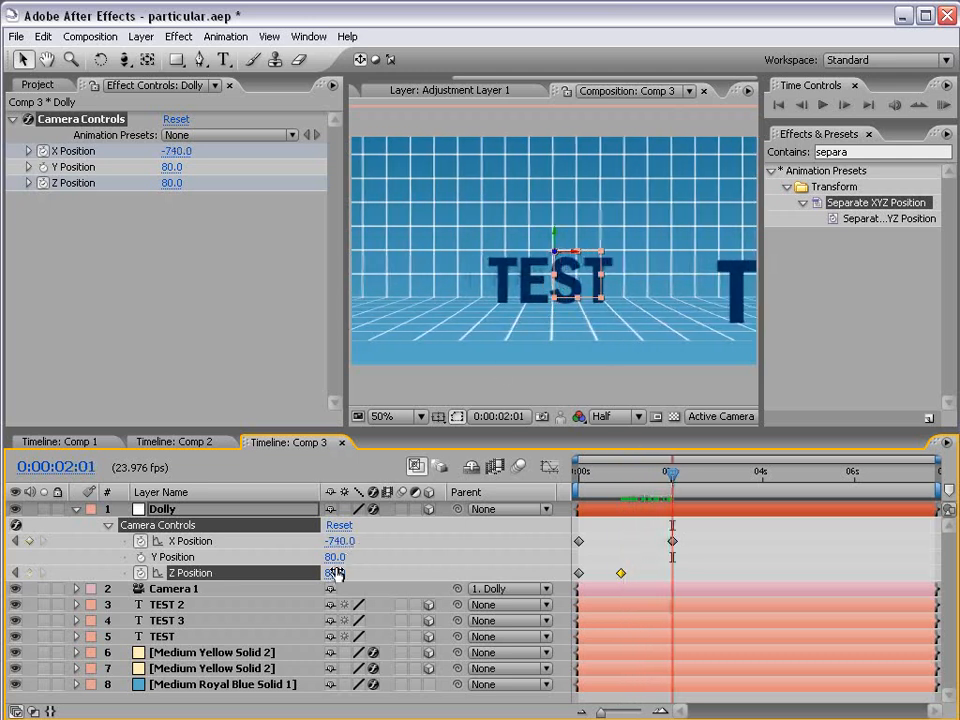
{"action": "left_click_drag", "start_coordinate": [330, 573], "coordinate": [365, 572]}
{"action": "key", "text": "KP_0"}
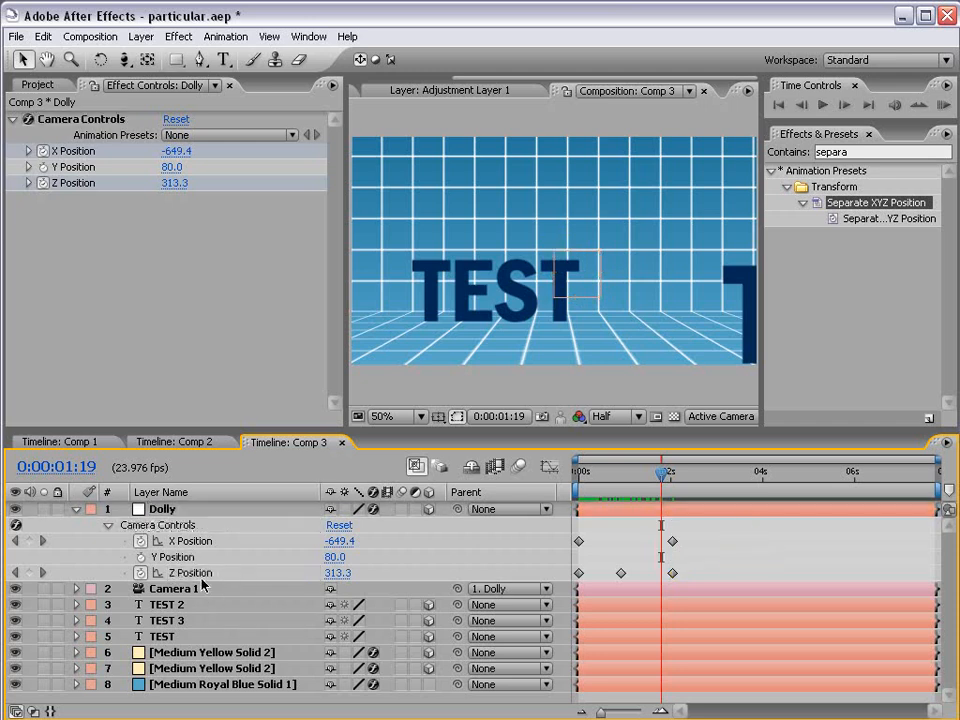
{"action": "key", "text": "KP_0"}
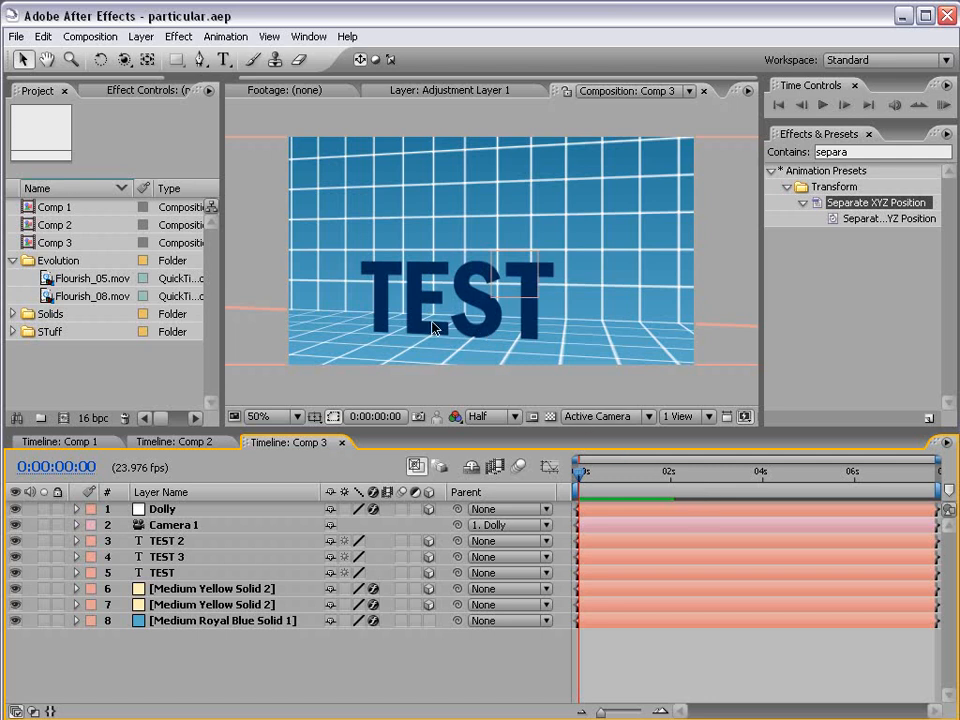
Create a new 864 x 486 square-pixel composition named Comp 4 at 24 fps, lasting 10 seconds.
{"action": "left_click", "coordinate": [90, 36]}
{"action": "left_click", "coordinate": [84, 52]}
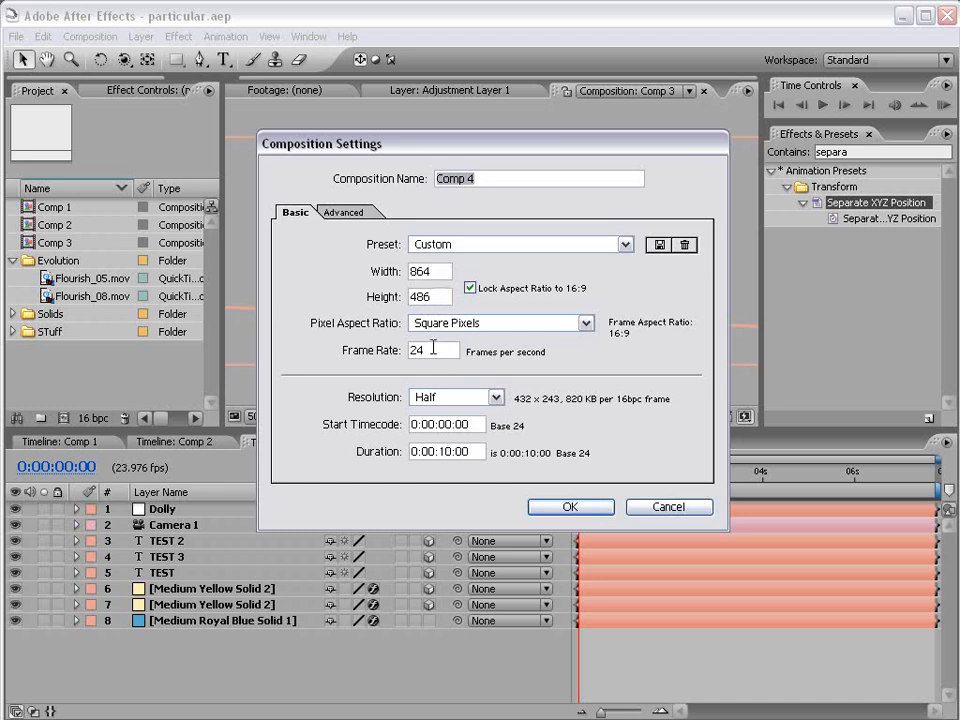
{"action": "left_click", "coordinate": [567, 507]}
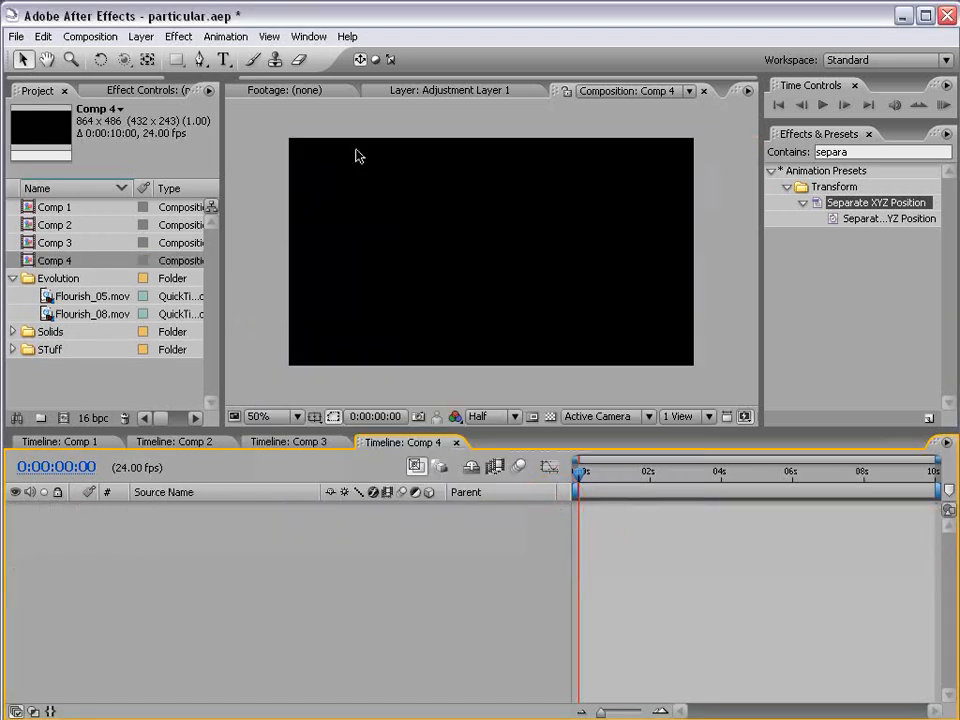
Add a comp-sized black solid to Comp 4 and deselect it.
{"action": "left_click", "coordinate": [141, 36]}
{"action": "mouse_move", "coordinate": [152, 56]}
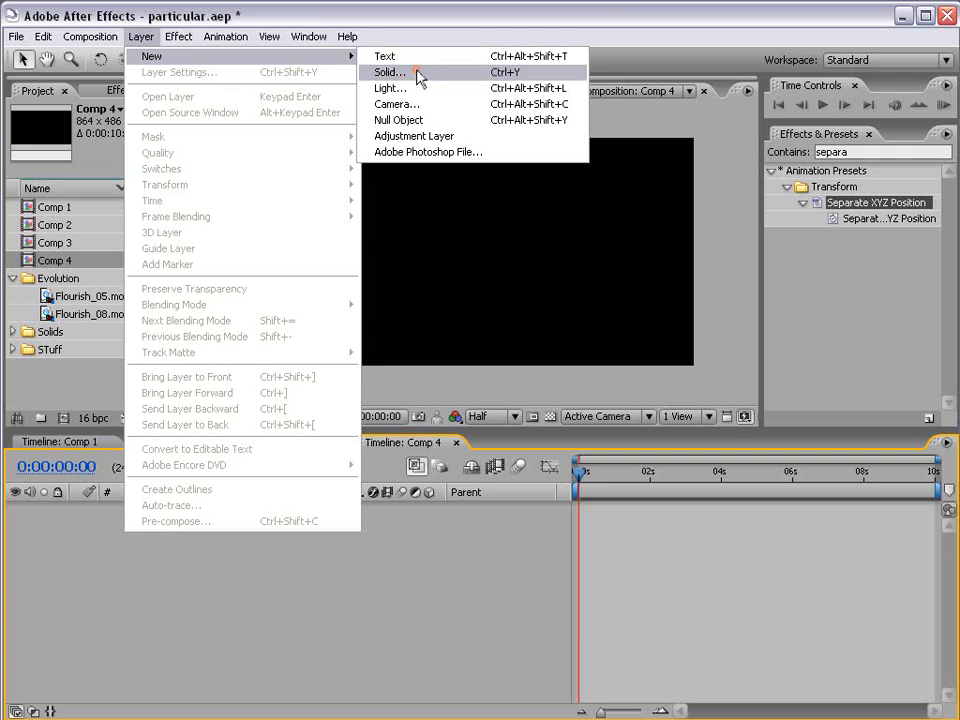
{"action": "left_click", "coordinate": [418, 74]}
{"action": "left_click", "coordinate": [528, 626]}
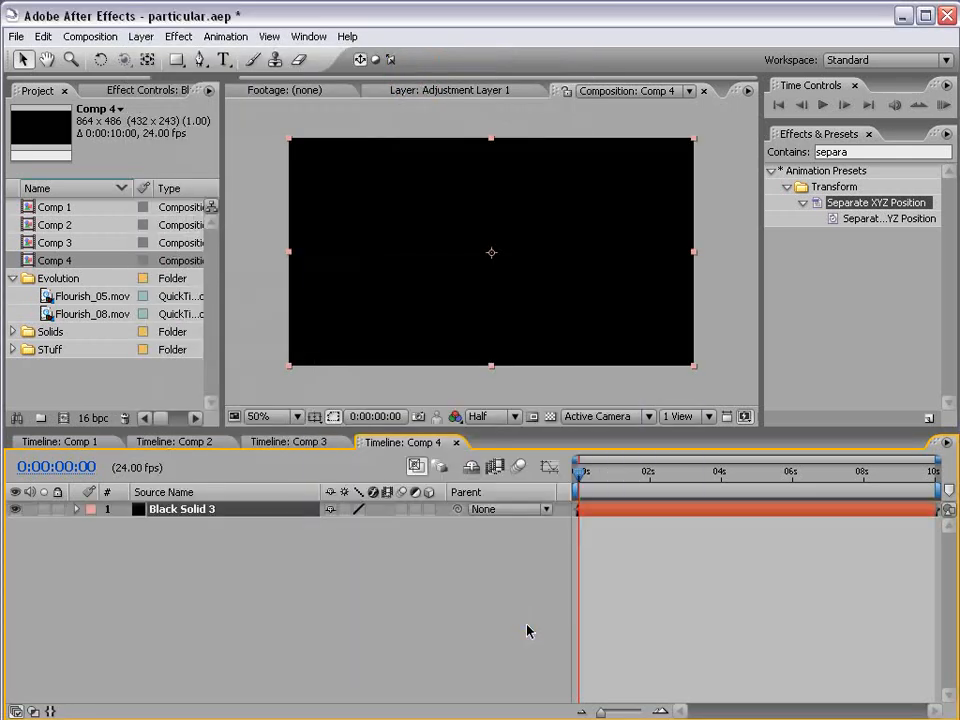
{"action": "left_click", "coordinate": [257, 377]}
Add a second comp-sized solid coloured red above the black one.
{"action": "left_click", "coordinate": [141, 36]}
{"action": "mouse_move", "coordinate": [150, 57]}
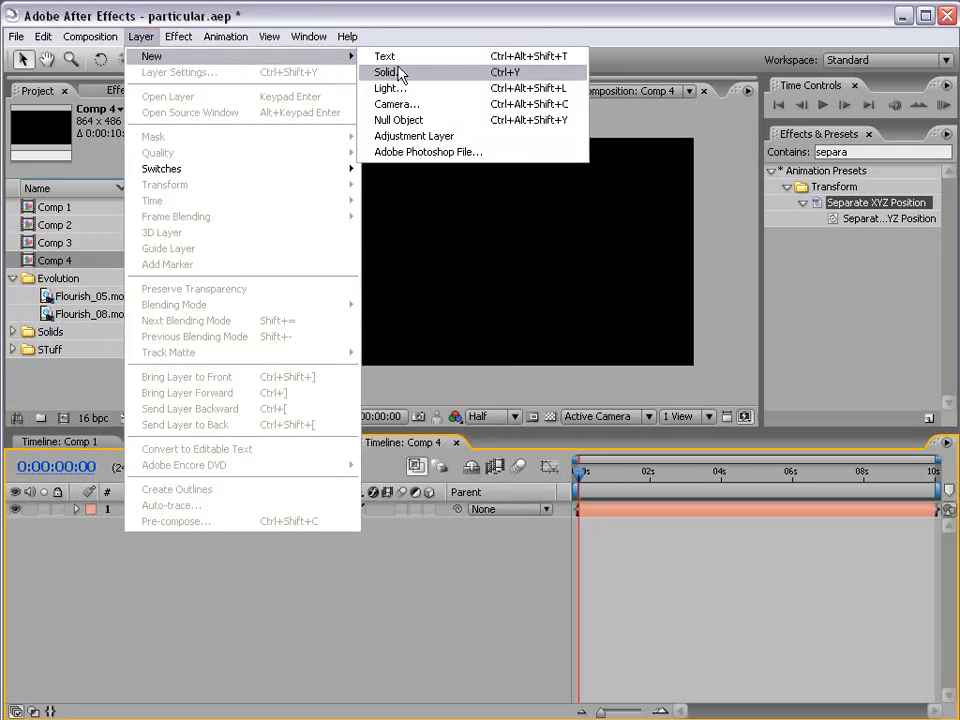
{"action": "left_click", "coordinate": [400, 73]}
{"action": "left_click", "coordinate": [405, 583]}
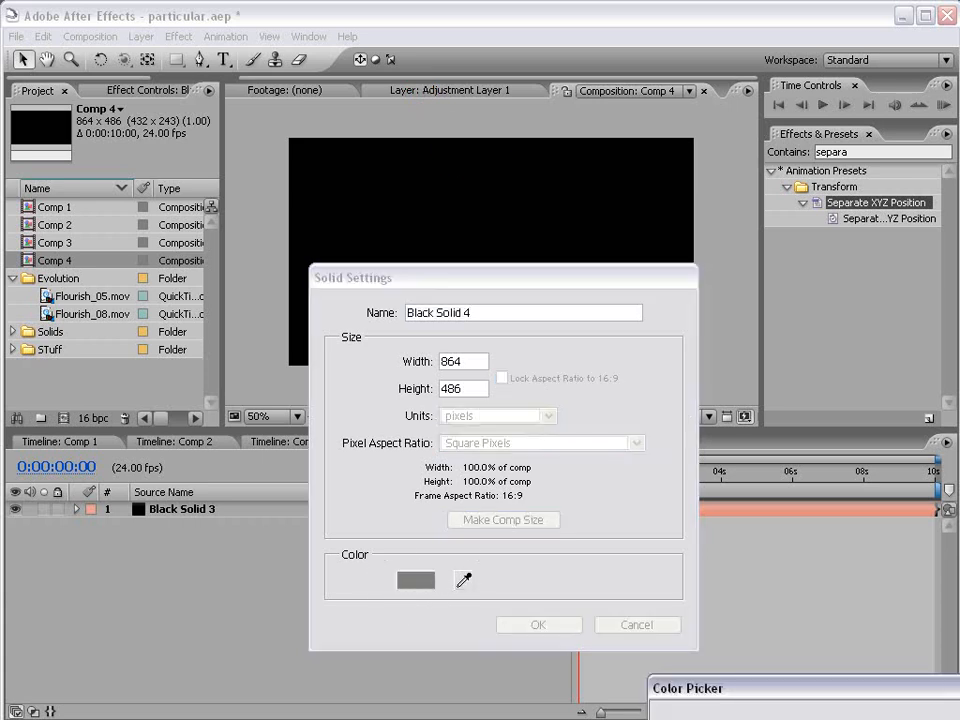
{"action": "left_click_drag", "start_coordinate": [890, 697], "coordinate": [525, 386]}
{"action": "left_click", "coordinate": [709, 420]}
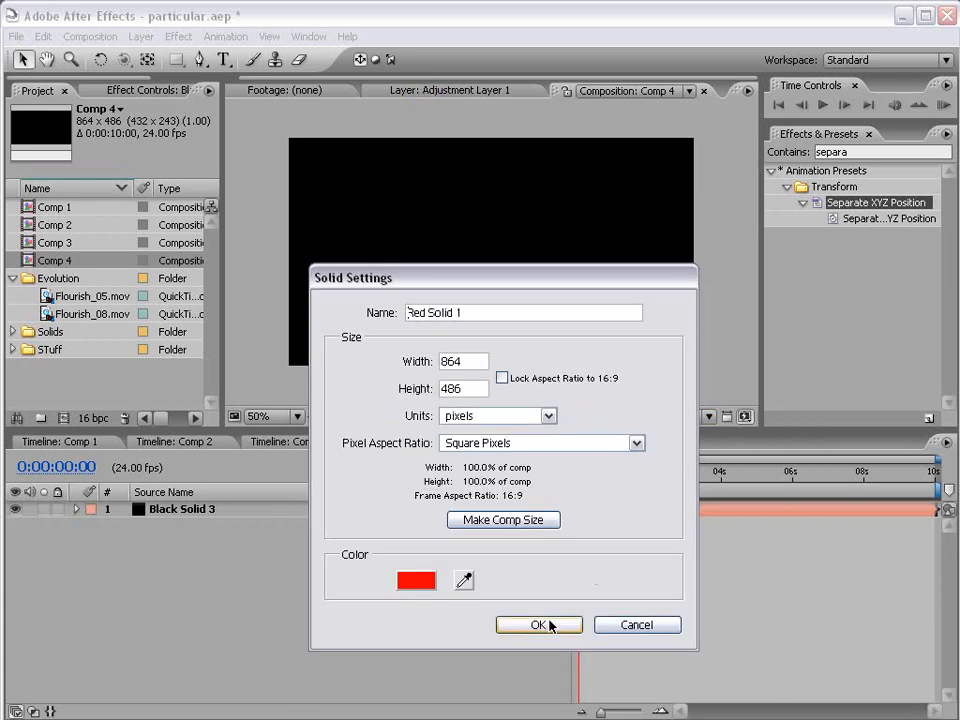
{"action": "left_click", "coordinate": [545, 625]}
Rename the black solid layer BG.
{"action": "left_click", "coordinate": [163, 526]}
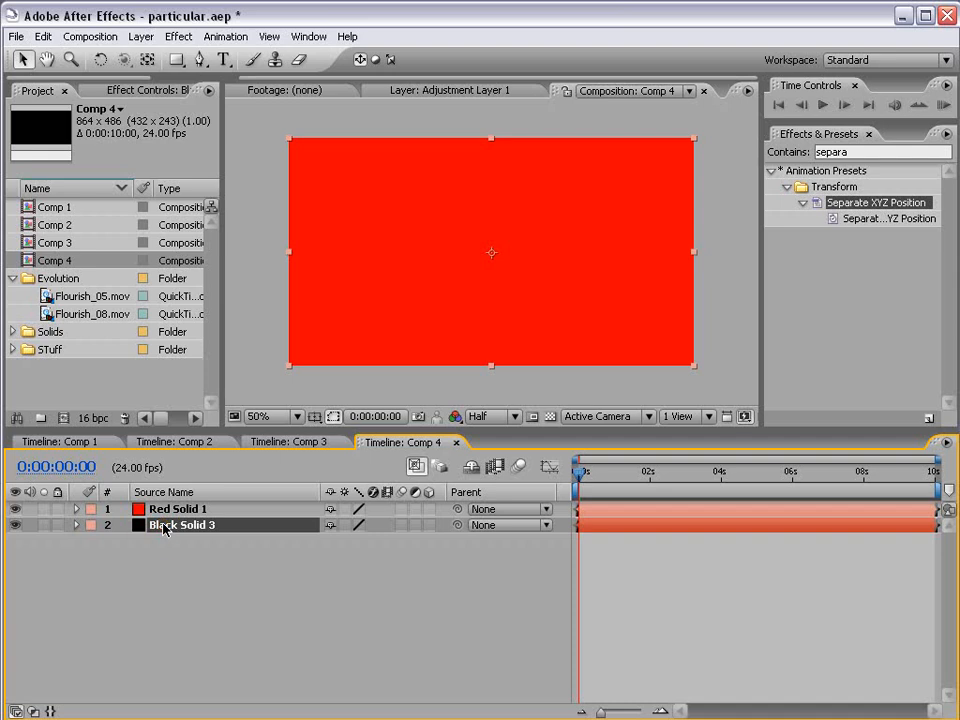
{"action": "key", "text": "Return"}
{"action": "type", "text": "BG"}
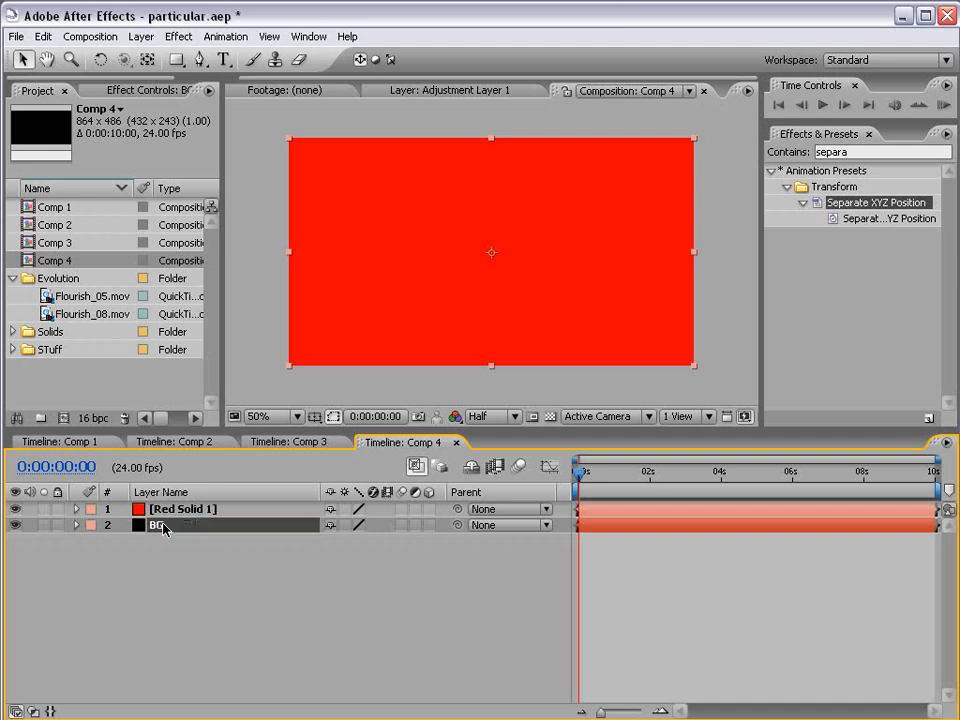
Rename the red solid layer Particles and leave it selected.
{"action": "left_click", "coordinate": [163, 510]}
{"action": "key", "text": "Return"}
{"action": "type", "text": "Pa"}
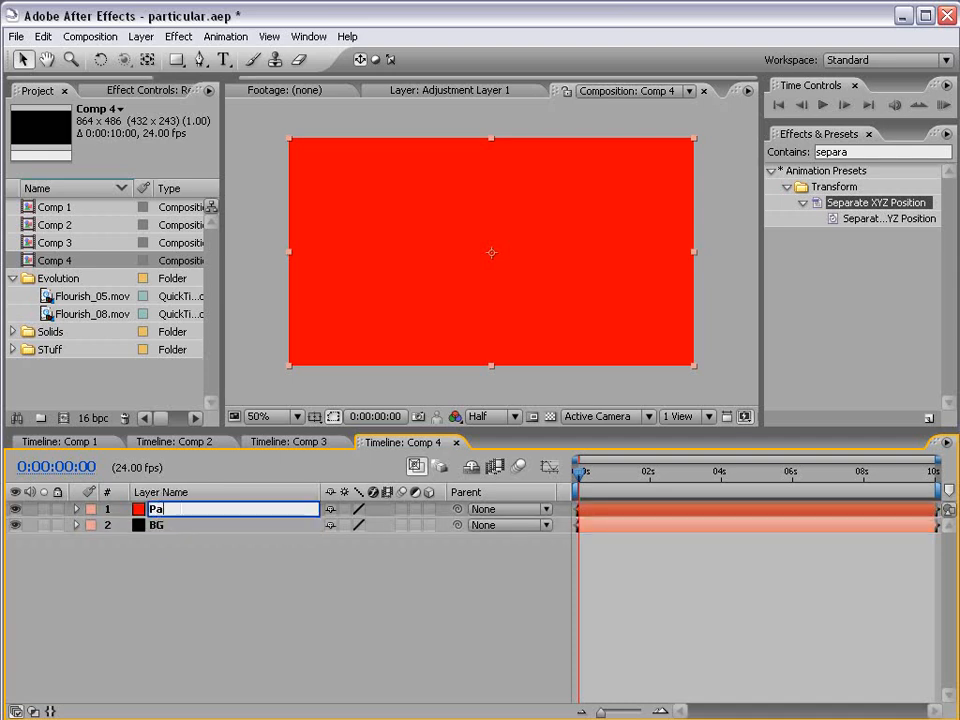
{"action": "type", "text": "rticles"}
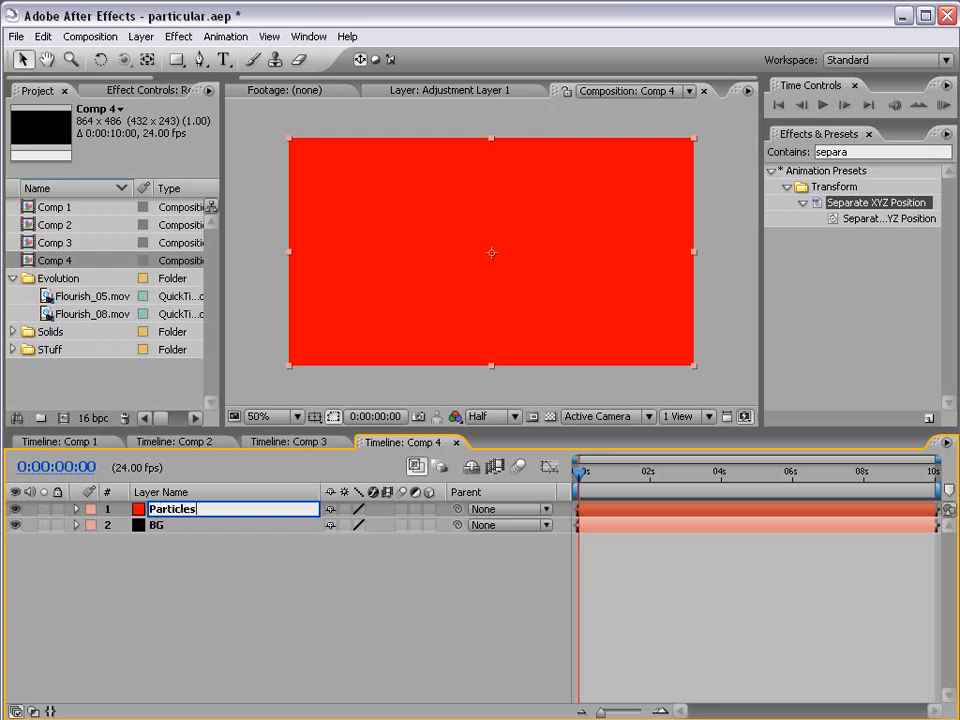
{"action": "left_click", "coordinate": [288, 572]}
{"action": "left_click", "coordinate": [196, 514]}
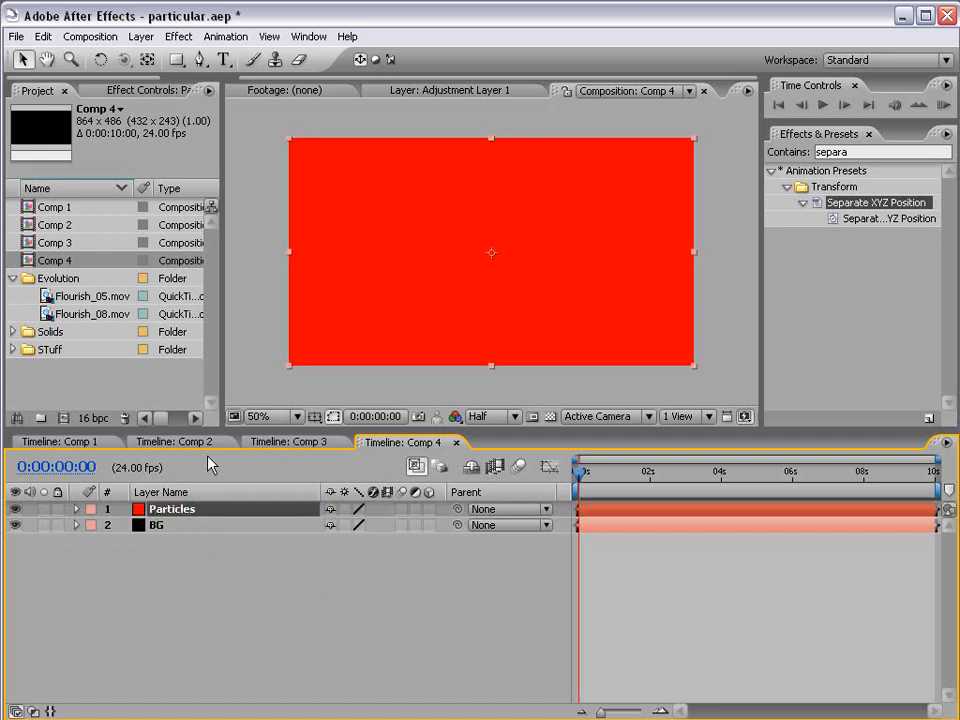
Apply the Trapcode Particular effect to the Particles layer and scrub through the first second.
{"action": "left_click", "coordinate": [185, 40]}
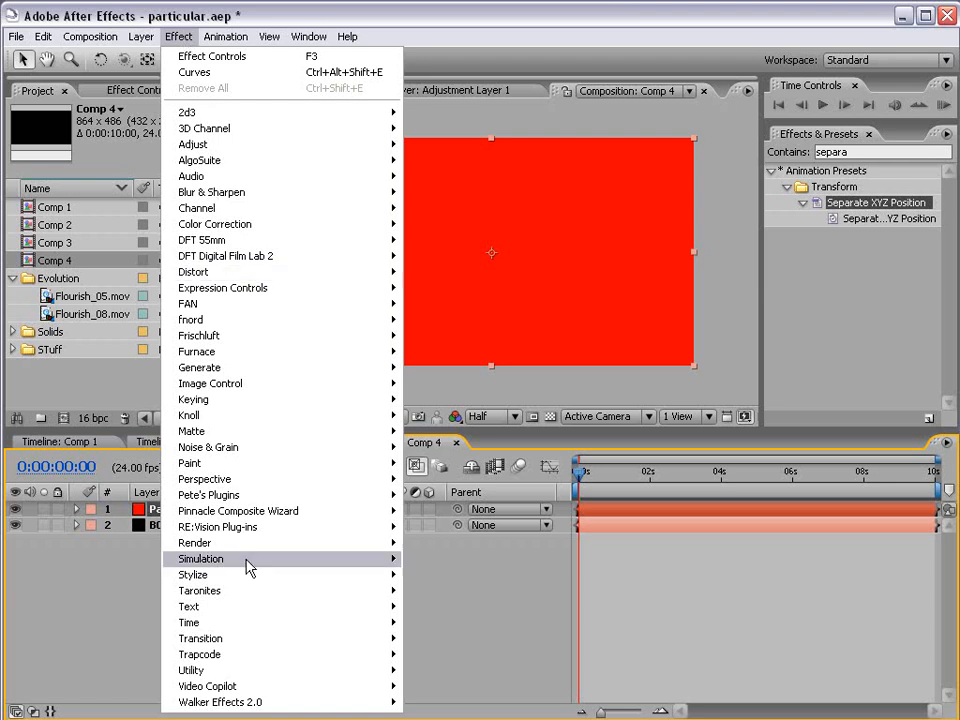
{"action": "mouse_move", "coordinate": [203, 655]}
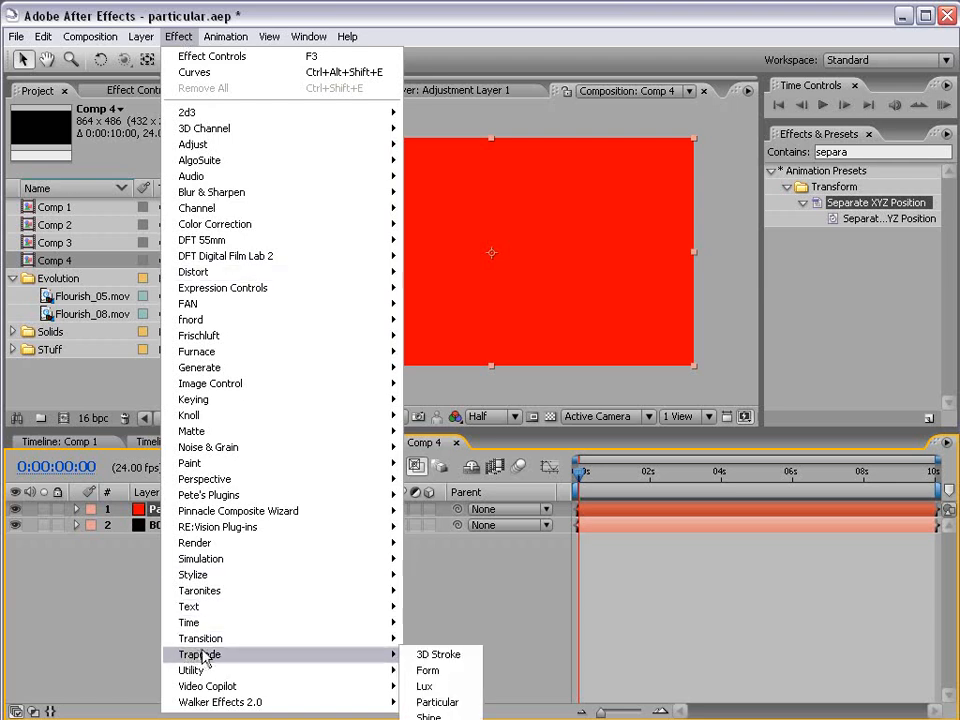
{"action": "left_click", "coordinate": [452, 703]}
{"action": "left_click_drag", "start_coordinate": [580, 471], "coordinate": [613, 481]}
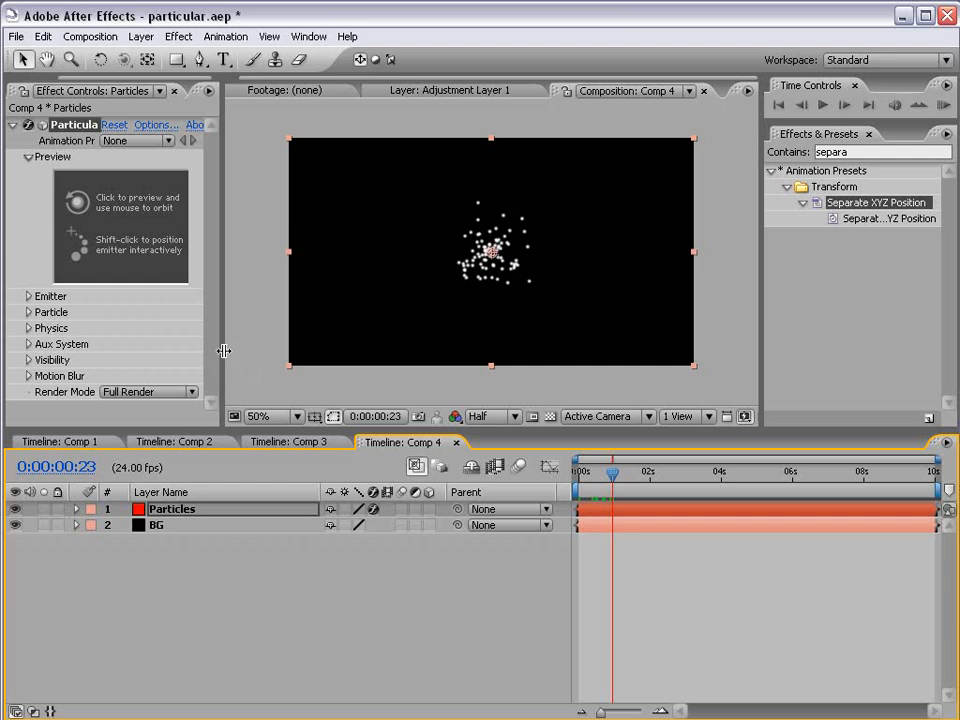
Widen the effect controls area and scrub through the default particle emission, ending on the first frame.
{"action": "left_click_drag", "start_coordinate": [224, 351], "coordinate": [244, 345]}
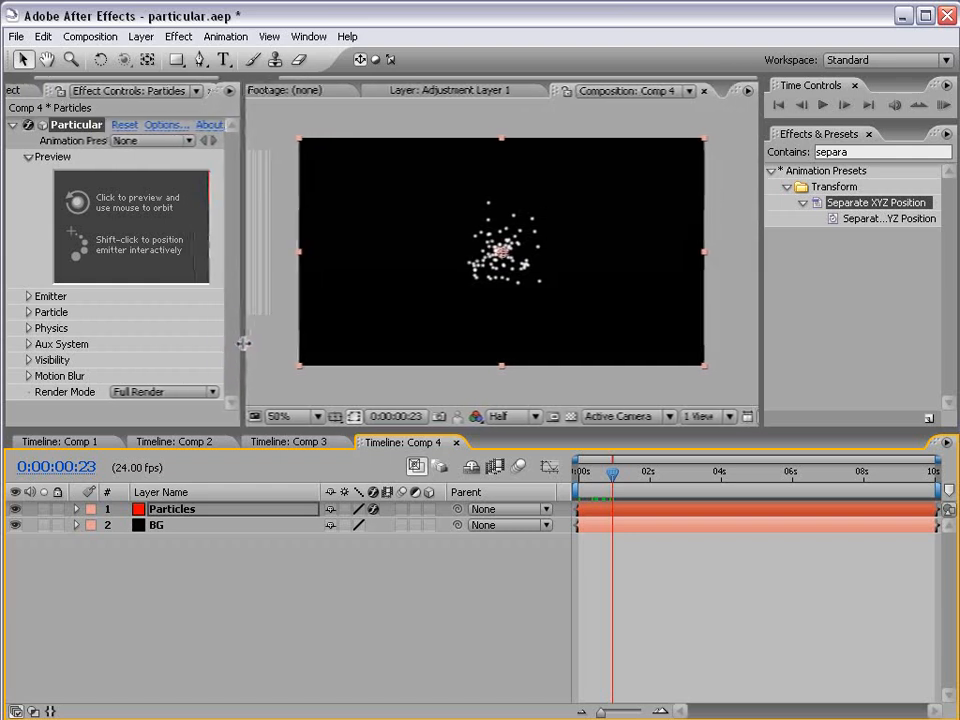
{"action": "left_click", "coordinate": [588, 477]}
{"action": "left_click_drag", "start_coordinate": [588, 477], "coordinate": [630, 477]}
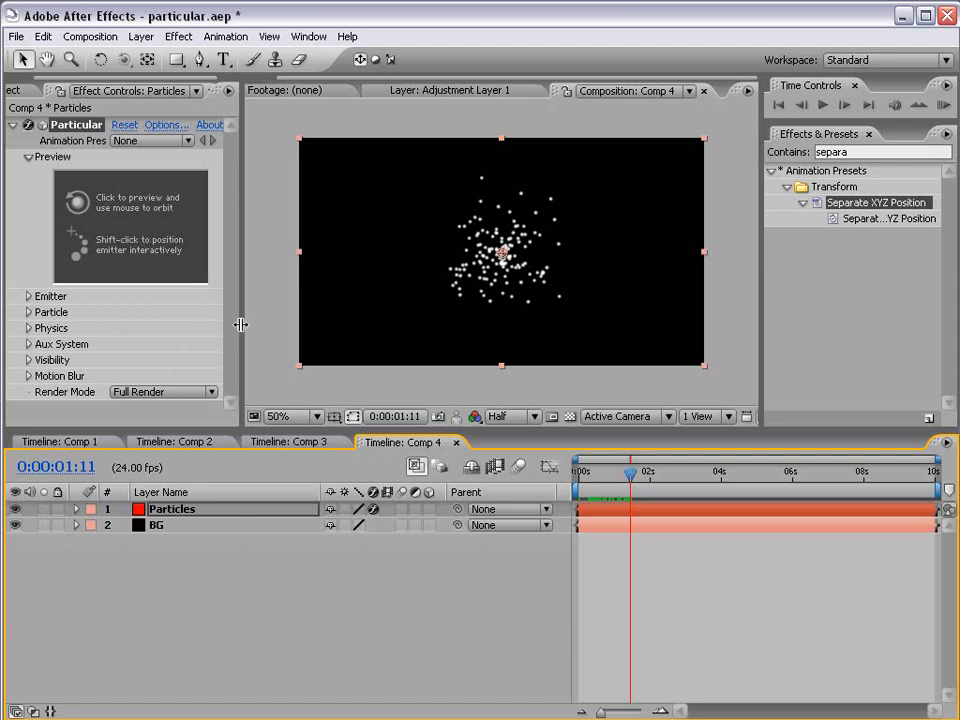
{"action": "left_click_drag", "start_coordinate": [240, 324], "coordinate": [308, 324]}
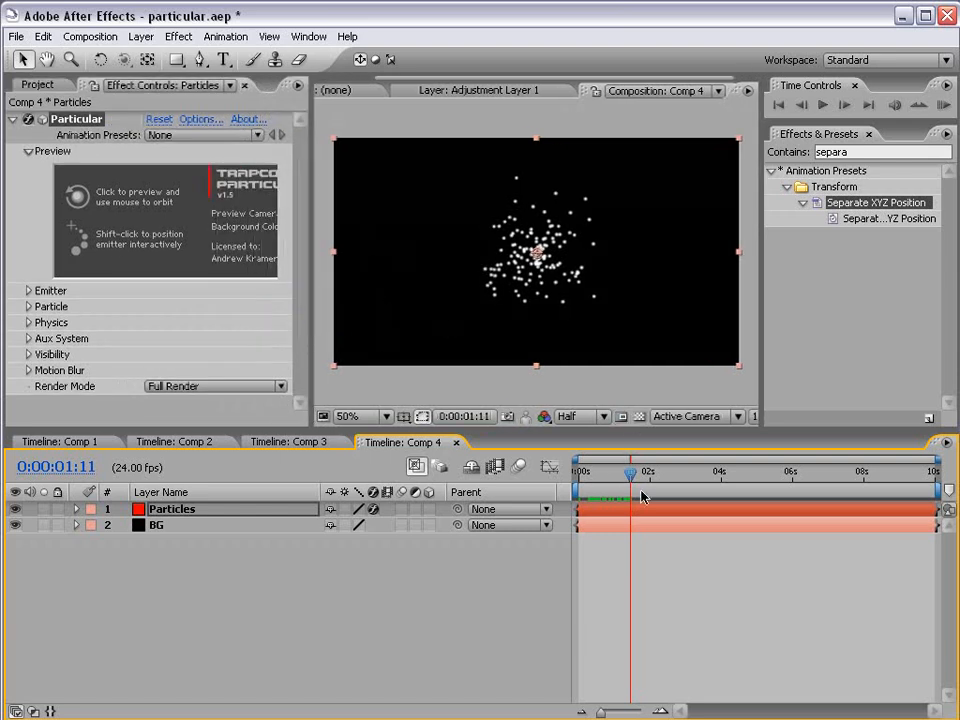
{"action": "left_click_drag", "start_coordinate": [642, 497], "coordinate": [553, 508]}
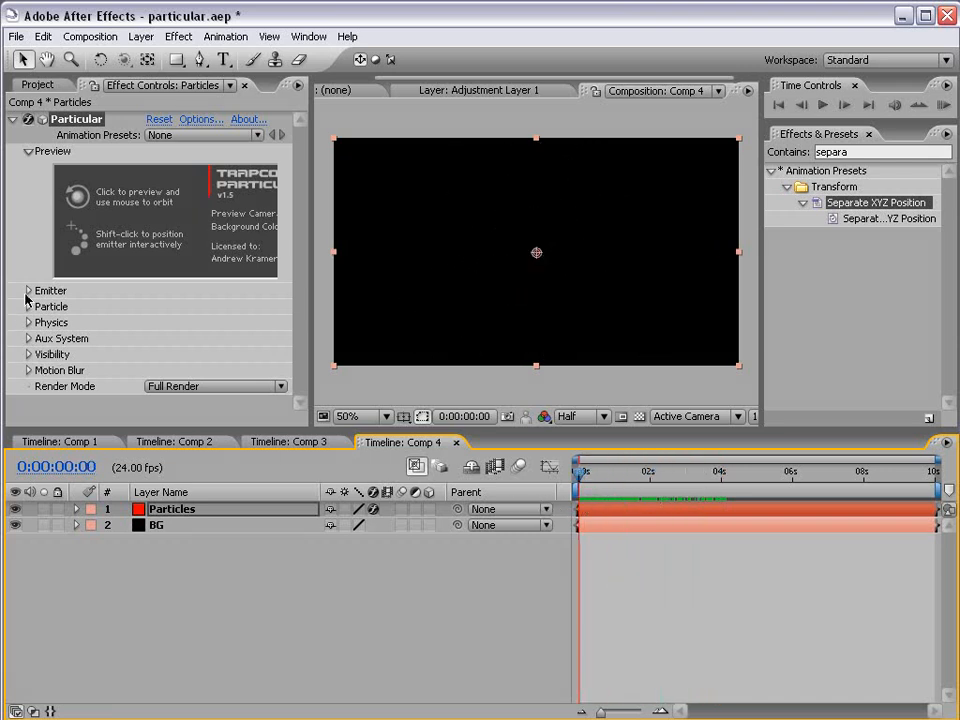
Set the emitter's Particles/sec to 1500, then scrub the result and return to the first frame.
{"action": "left_click", "coordinate": [27, 291]}
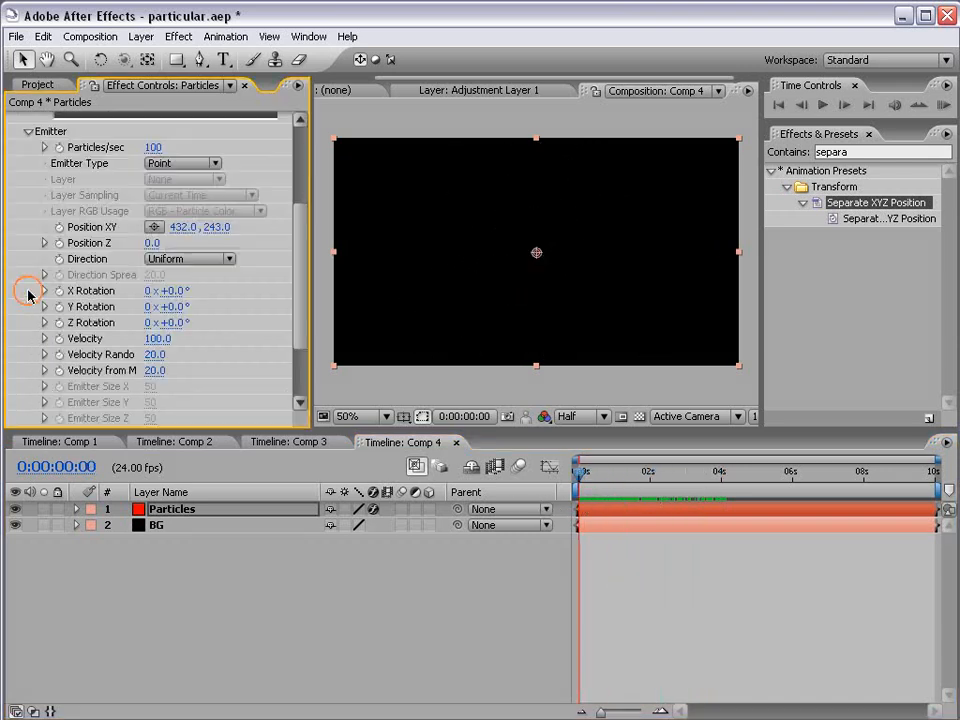
{"action": "left_click", "coordinate": [153, 147]}
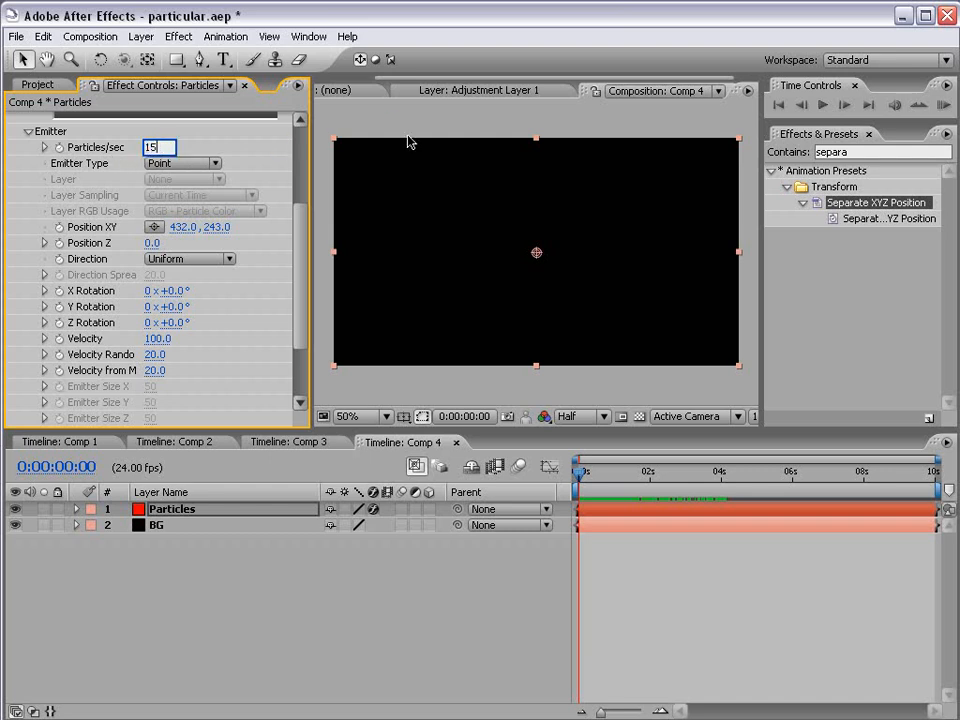
{"action": "key", "text": "Return"}
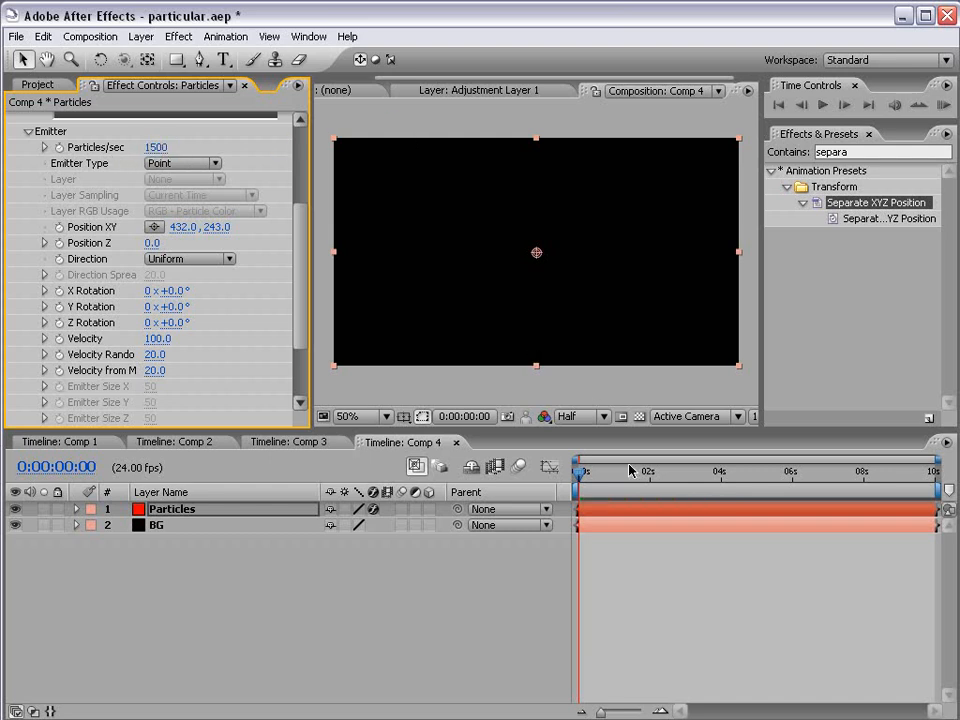
{"action": "left_click_drag", "start_coordinate": [630, 470], "coordinate": [510, 476]}
Keyframe Particles/sec at 1500 on frame 0 and at 0 on frame 0:00:00:01.
{"action": "left_click", "coordinate": [59, 147]}
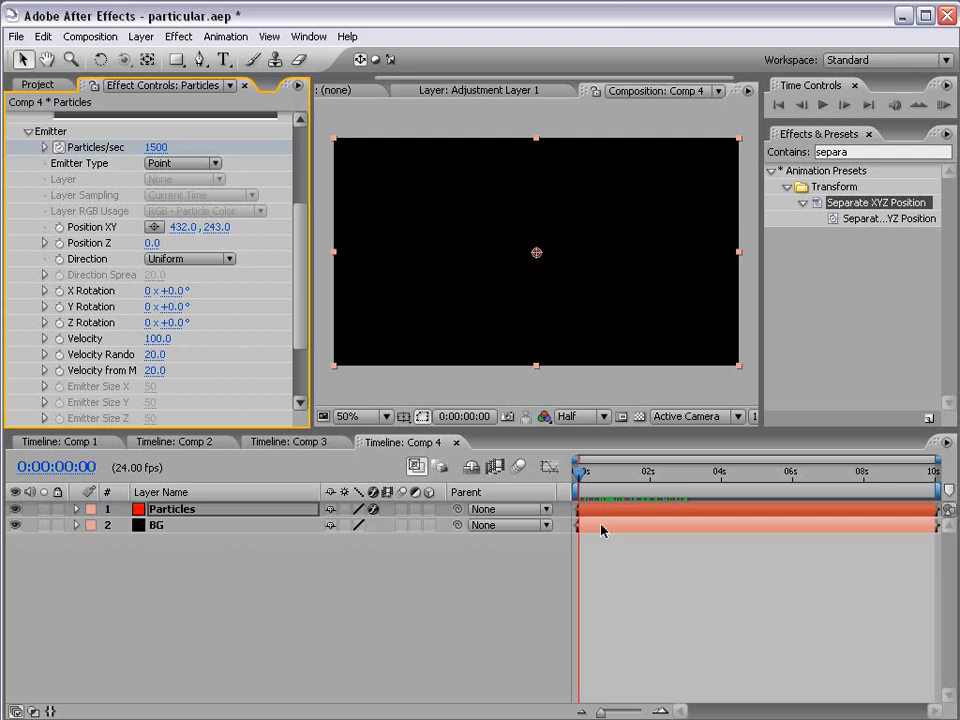
{"action": "key", "text": "Page_Down"}
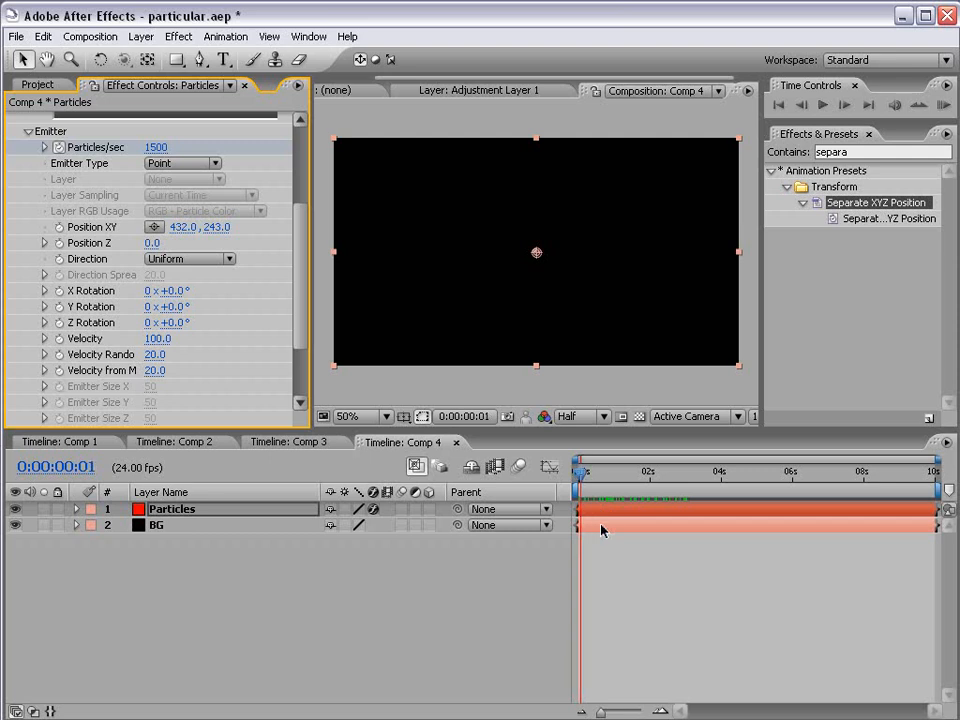
{"action": "left_click", "coordinate": [174, 147]}
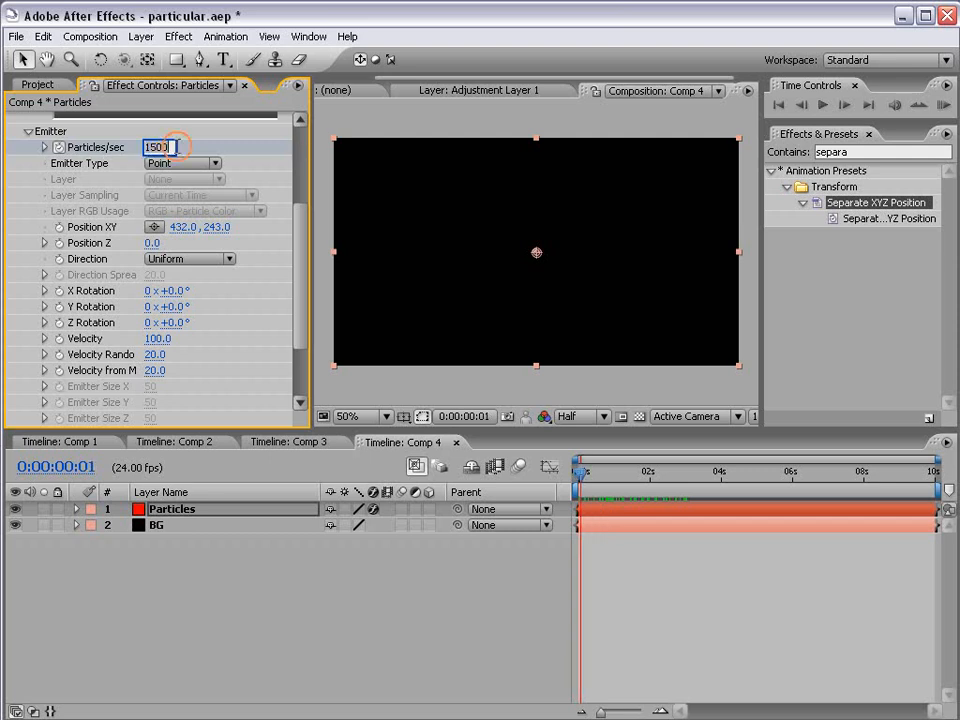
{"action": "type", "text": "0"}
{"action": "key", "text": "Return"}
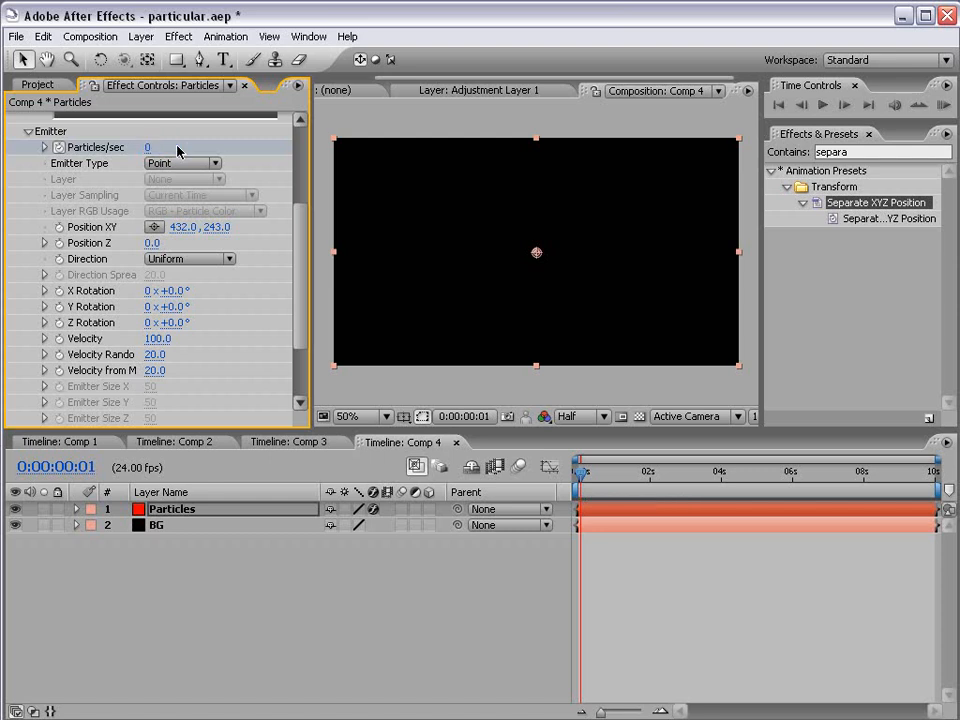
Reveal the Particles/sec keyframes in a magnified timeline and scrub through the particle burst.
{"action": "key", "text": "="}
{"action": "key", "text": "="}
{"action": "key", "text": "u"}
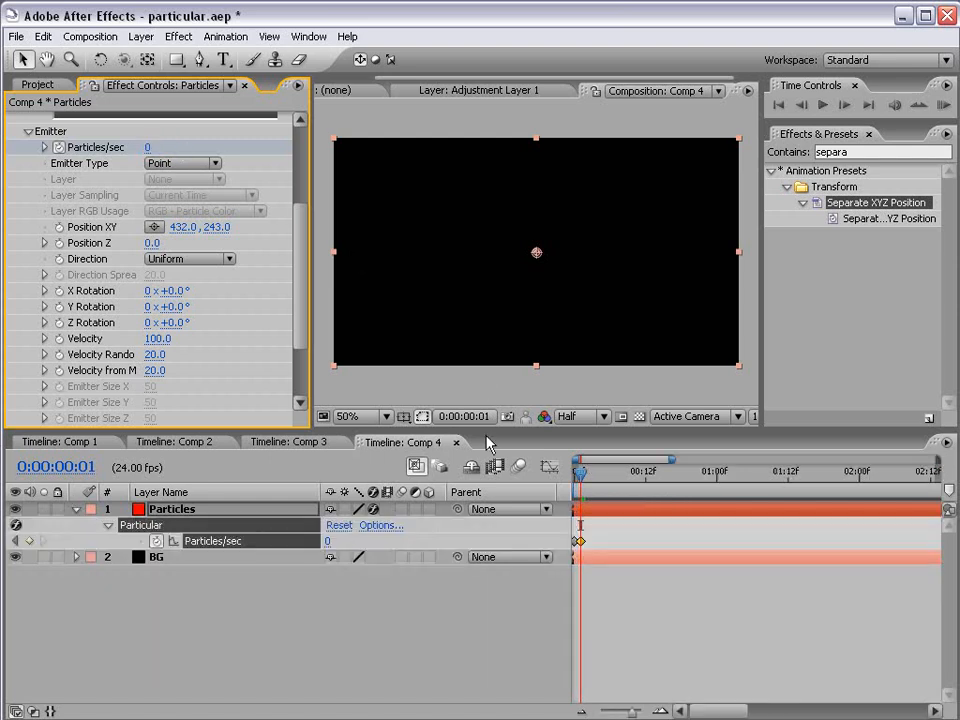
{"action": "key", "text": "h"}
{"action": "left_click_drag", "start_coordinate": [650, 635], "coordinate": [668, 634]}
{"action": "left_click_drag", "start_coordinate": [587, 473], "coordinate": [576, 474]}
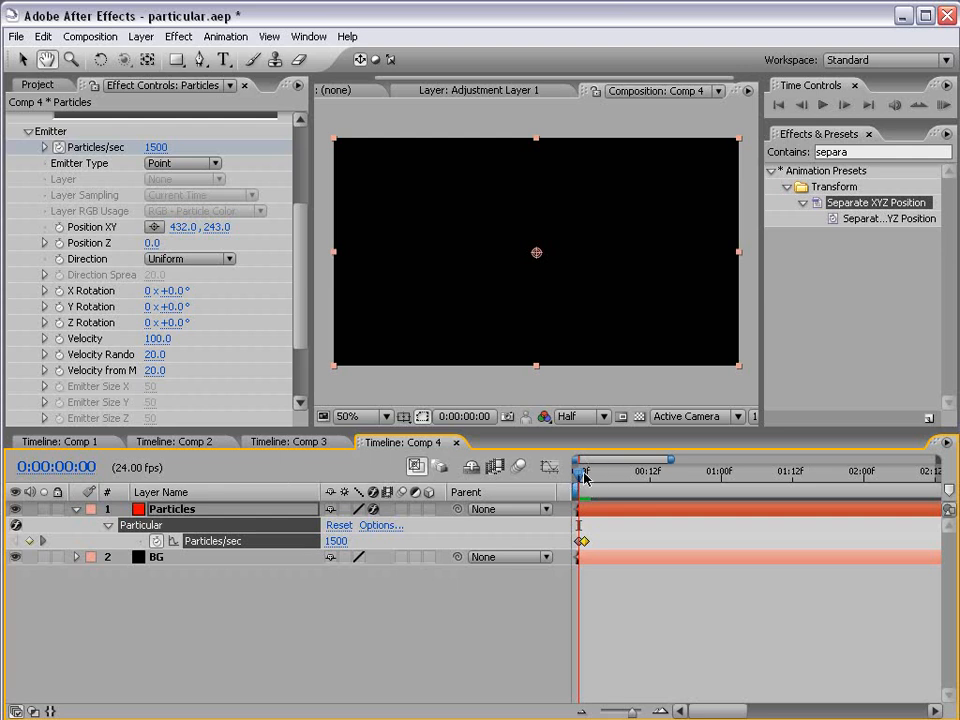
{"action": "left_click_drag", "start_coordinate": [578, 480], "coordinate": [727, 503]}
{"action": "left_click_drag", "start_coordinate": [671, 511], "coordinate": [887, 523]}
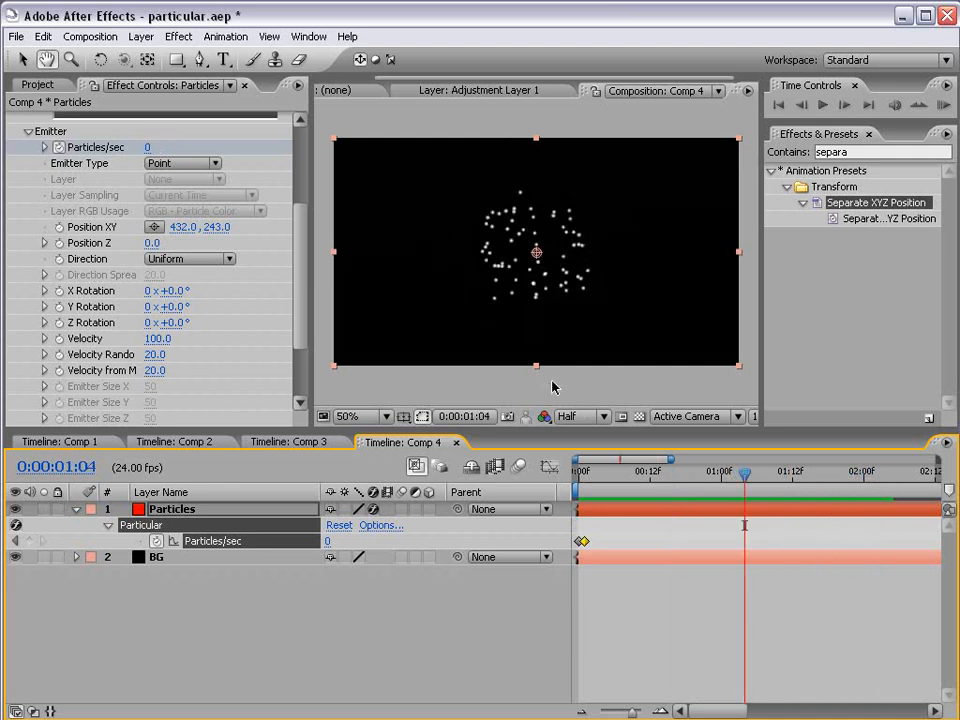
Add a new camera layer to Comp 4 using the 35mm preset.
{"action": "left_click", "coordinate": [140, 36]}
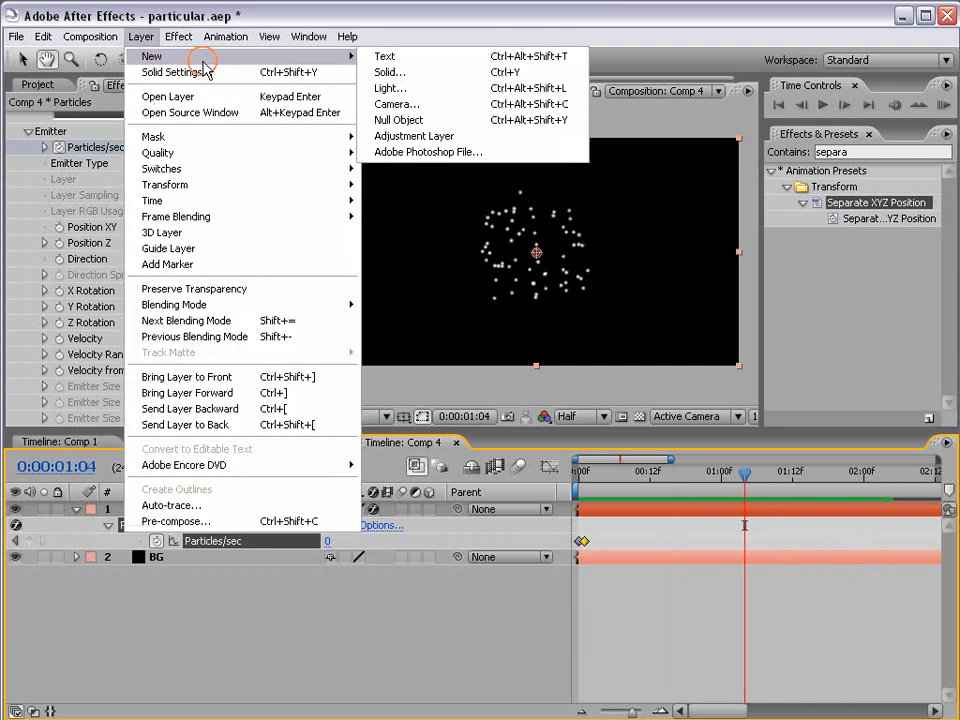
{"action": "left_click", "coordinate": [396, 104]}
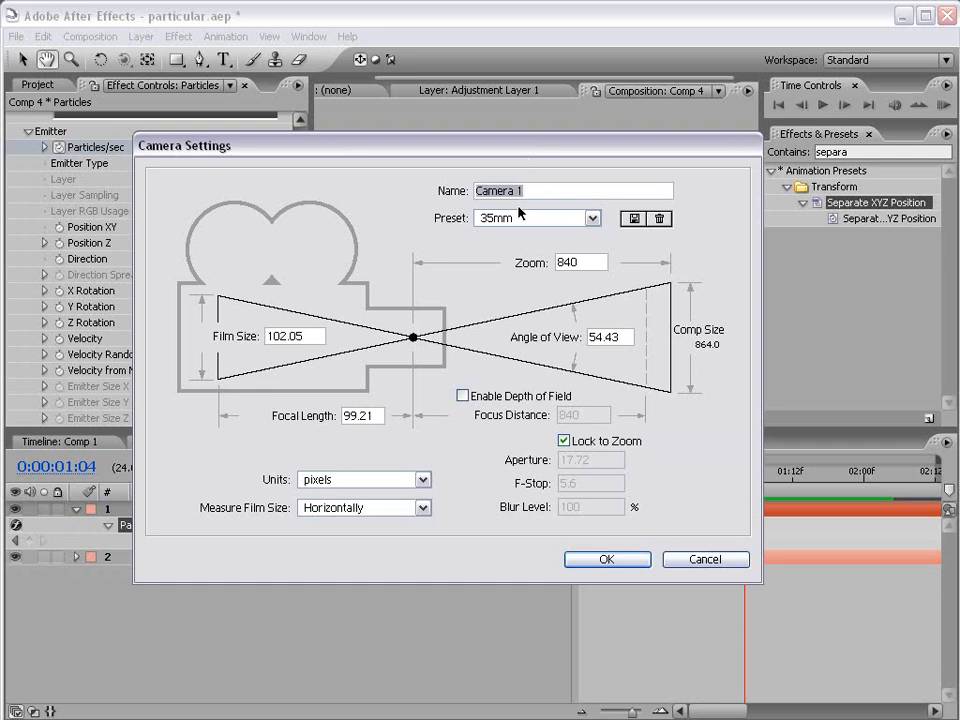
{"action": "left_click", "coordinate": [538, 216]}
{"action": "left_click", "coordinate": [545, 304]}
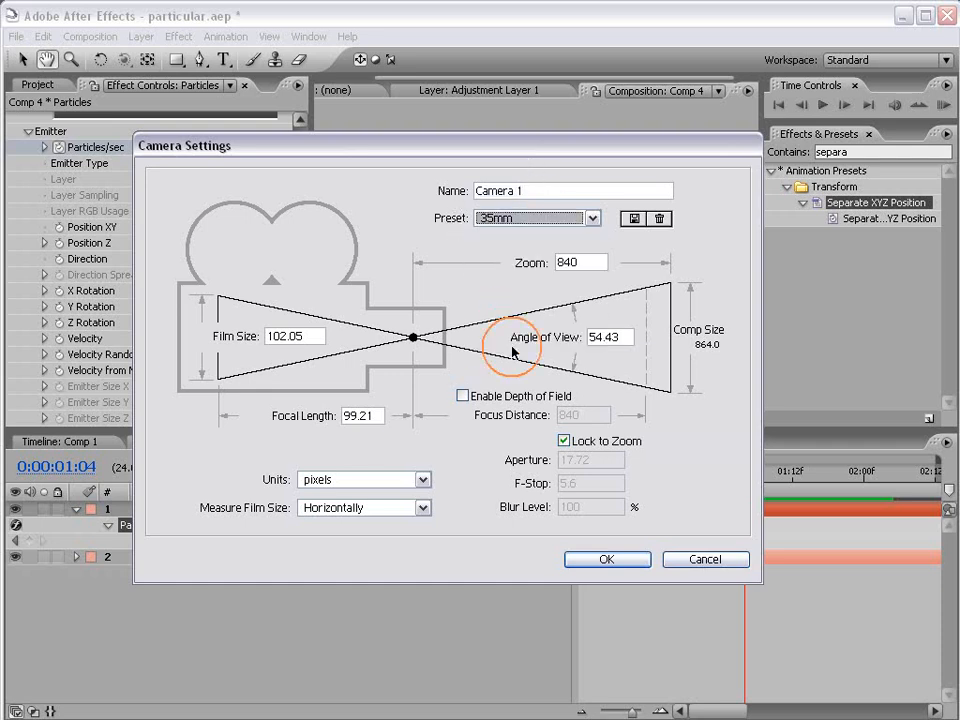
{"action": "left_click", "coordinate": [605, 560]}
Orbit the camera around the particle burst, scrub to 0:00:00:22 and return to the Selection tool.
{"action": "key", "text": "c"}
{"action": "left_click_drag", "start_coordinate": [454, 343], "coordinate": [393, 232]}
{"action": "mouse_move", "coordinate": [744, 474]}
{"action": "left_mouse_down"}
{"action": "mouse_move", "coordinate": [616, 476]}
{"action": "mouse_move", "coordinate": [828, 480]}
{"action": "mouse_move", "coordinate": [736, 480]}
{"action": "left_mouse_up"}
{"action": "left_click_drag", "start_coordinate": [613, 487], "coordinate": [709, 495]}
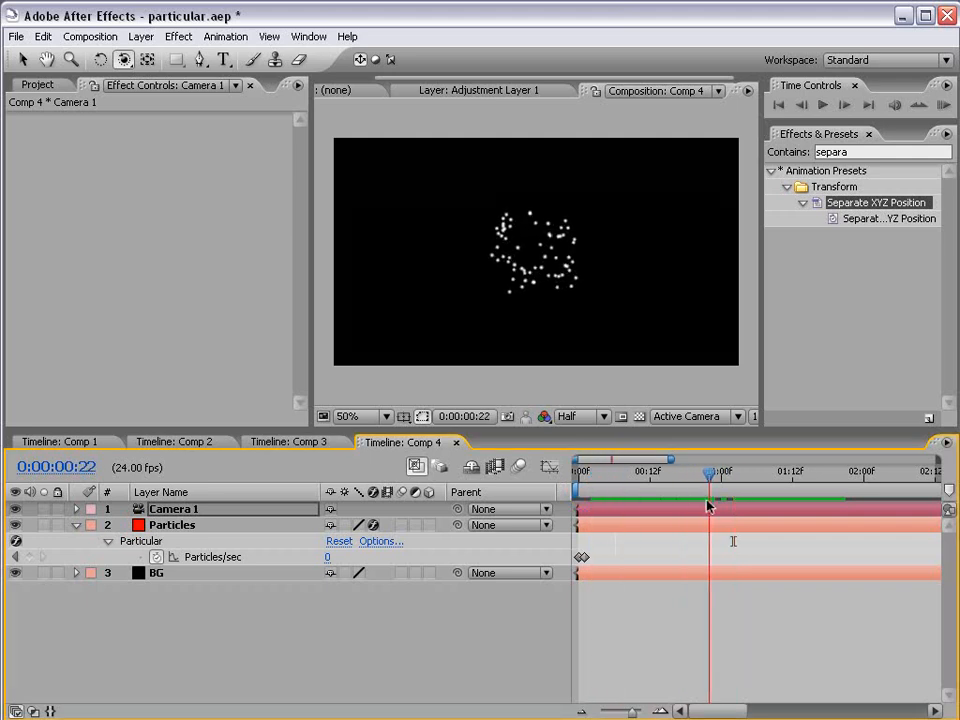
{"action": "key", "text": "v"}
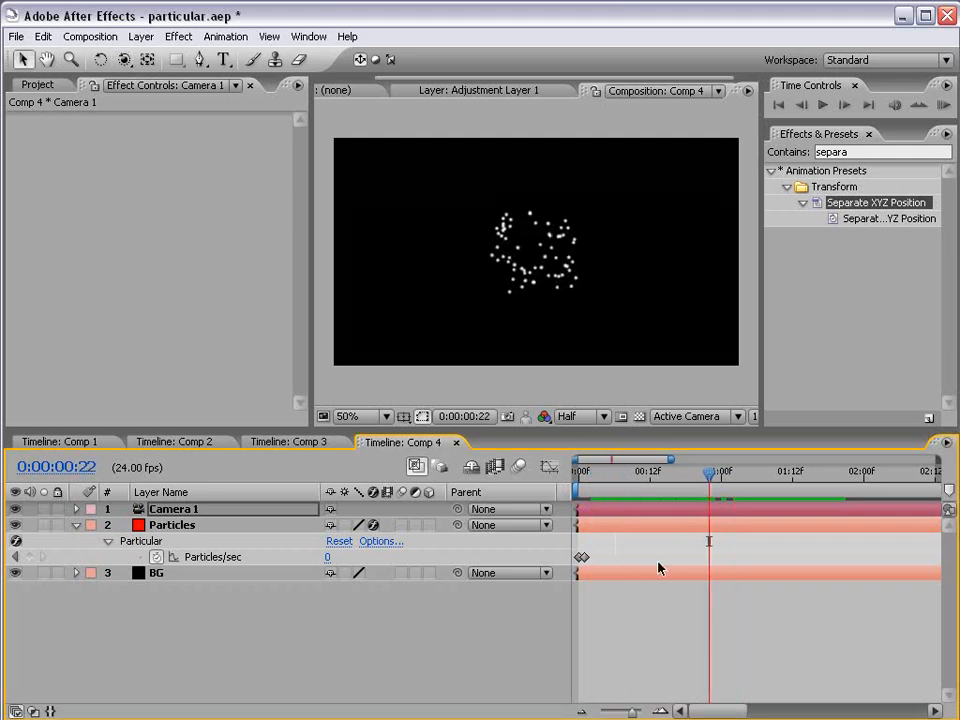
Add a keyframe for Particular's Physics Time Factor on the Particles layer at 0:00:00:22.
{"action": "left_click", "coordinate": [165, 525]}
{"action": "left_click_drag", "start_coordinate": [296, 197], "coordinate": [290, 342]}
{"action": "left_click", "coordinate": [27, 339]}
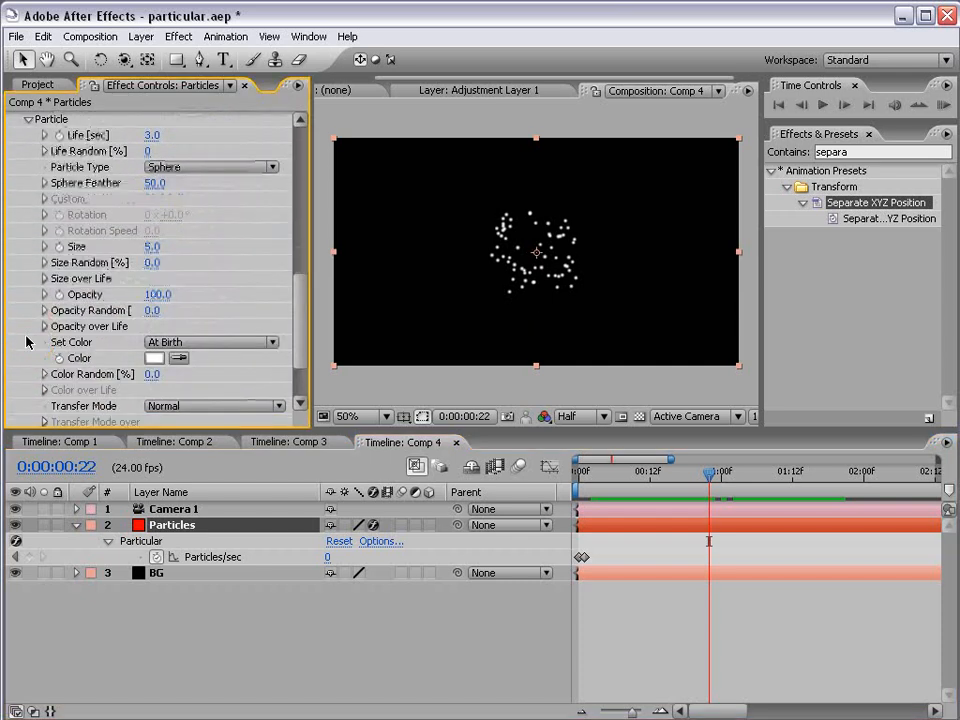
{"action": "left_click", "coordinate": [28, 120]}
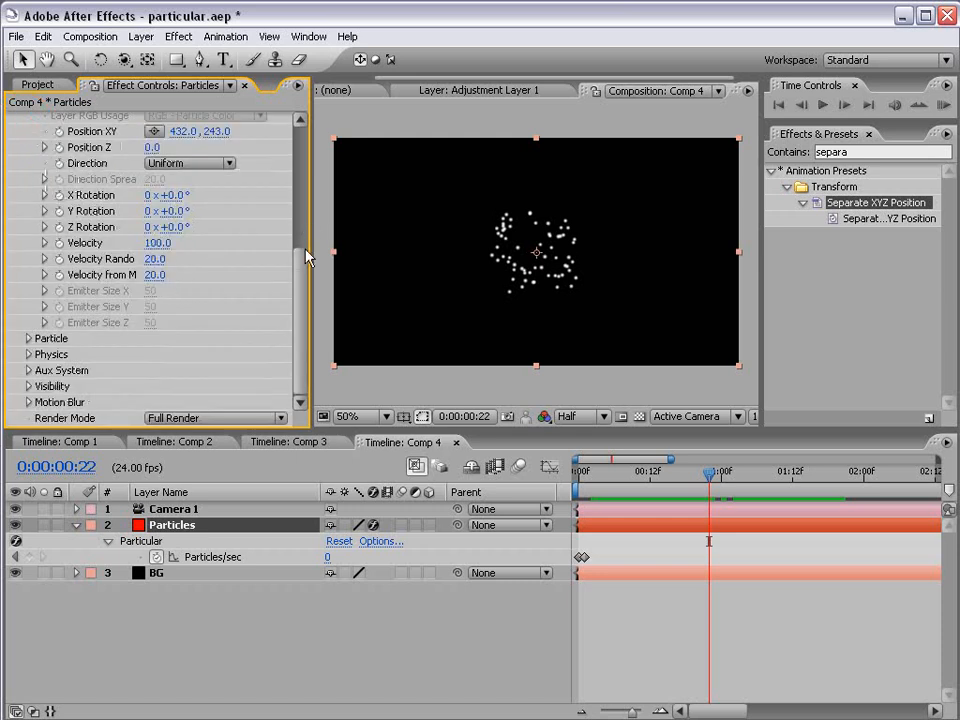
{"action": "left_click", "coordinate": [29, 355]}
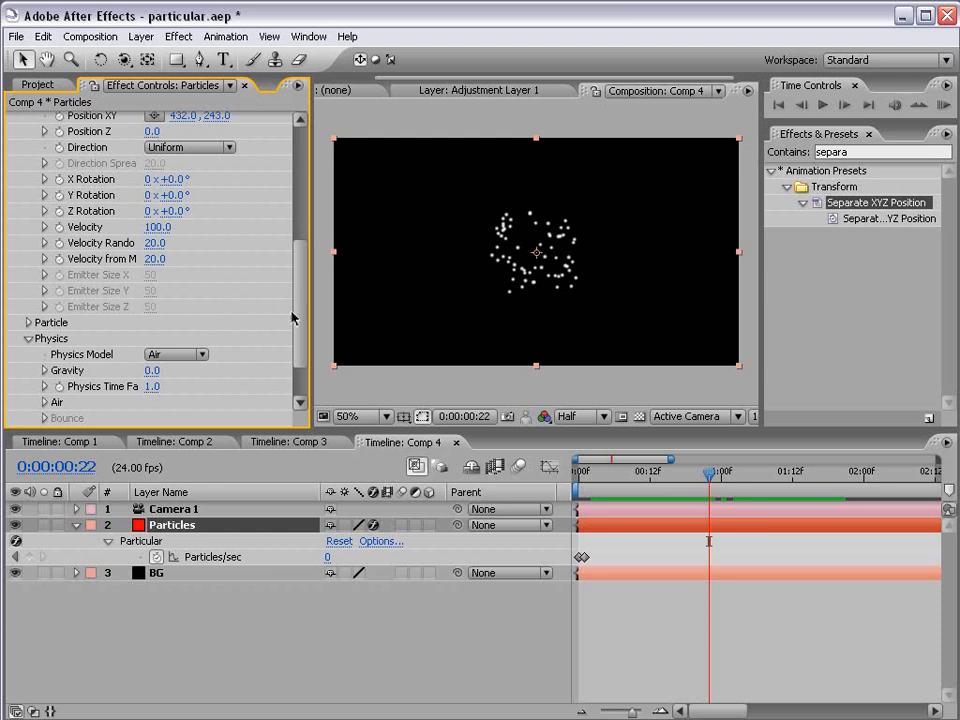
{"action": "left_click_drag", "start_coordinate": [293, 317], "coordinate": [298, 347]}
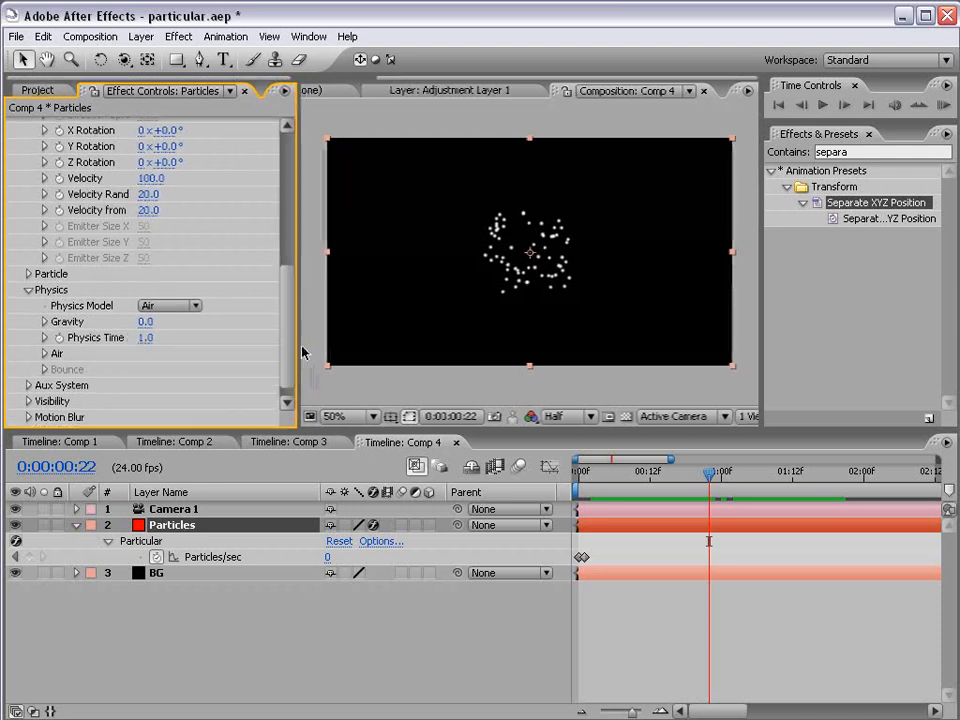
{"action": "left_click", "coordinate": [61, 340]}
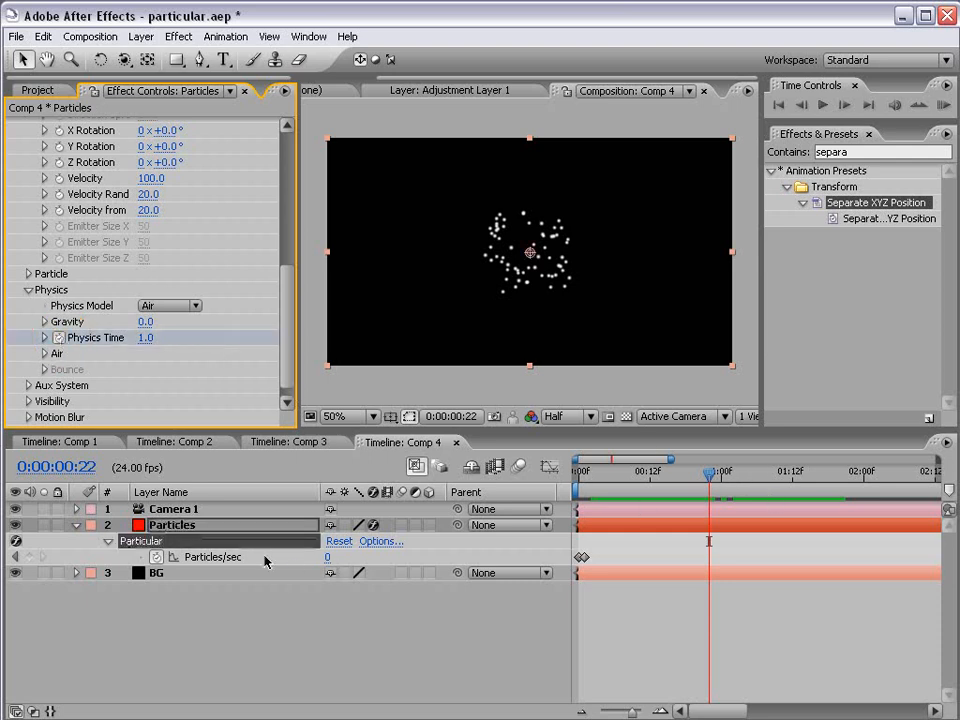
Reveal the layer's keyframes and set the Physics Time Factor to 0 at 0:00:01:01.
{"action": "key", "text": "u"}
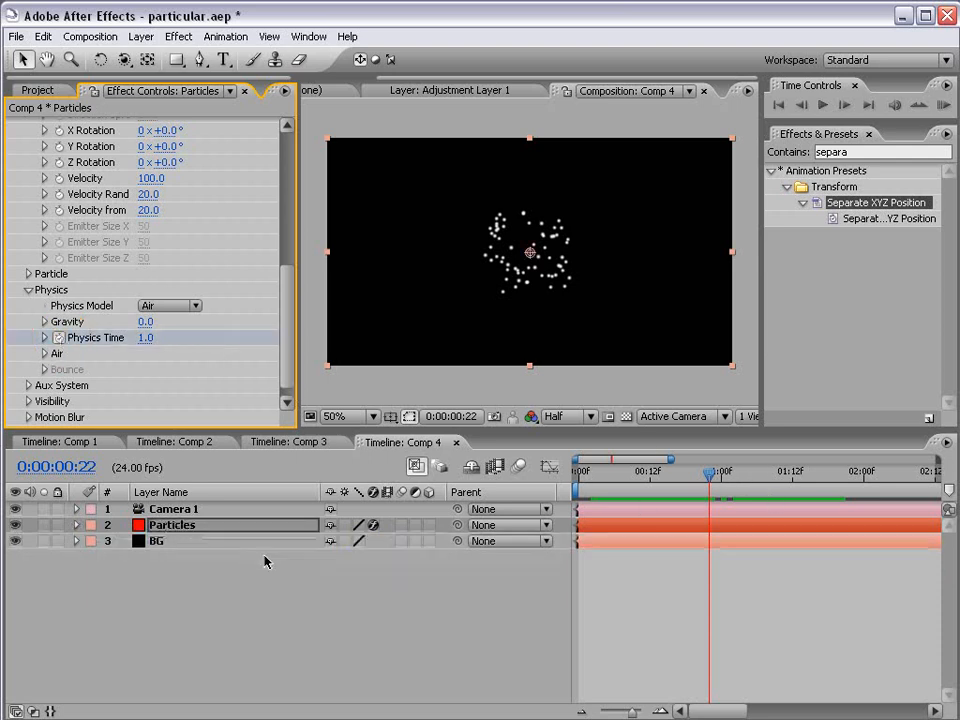
{"action": "key", "text": "u"}
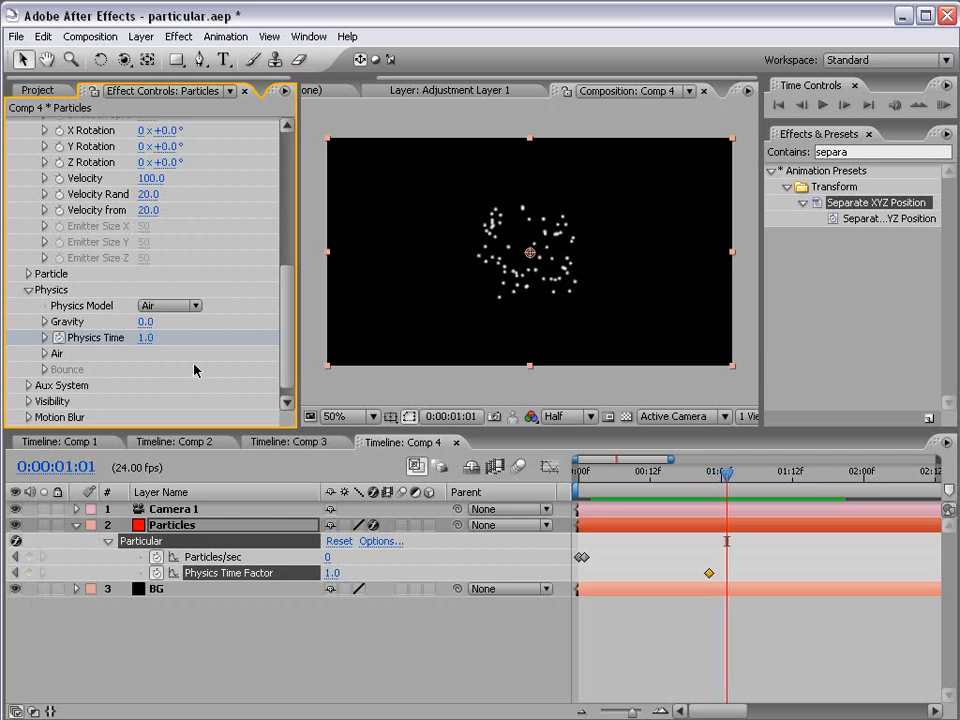
{"action": "left_click", "coordinate": [146, 337]}
{"action": "type", "text": "0"}
{"action": "key", "text": "Return"}
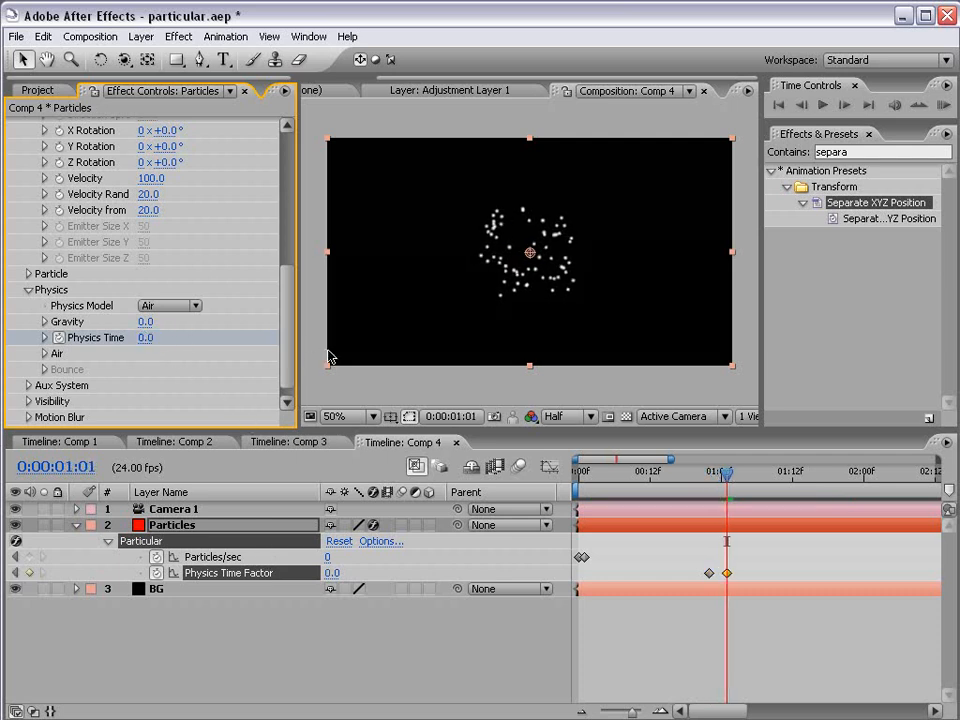
Scrub past the Physics Time Factor keyframes to 0:00:01:08 and orbit the camera to examine the particles.
{"action": "key", "text": "equal"}
{"action": "key", "text": "equal"}
{"action": "left_click_drag", "start_coordinate": [647, 490], "coordinate": [690, 480]}
{"action": "key", "text": "minus"}
{"action": "key", "text": "minus"}
{"action": "key", "text": "minus"}
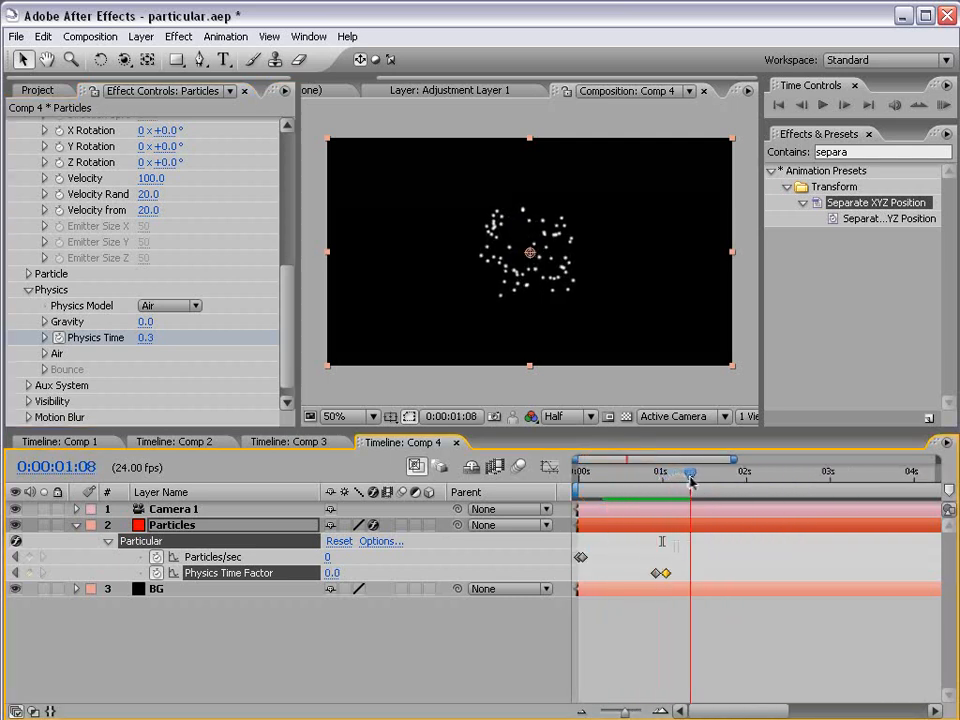
{"action": "key", "text": "c"}
{"action": "left_click_drag", "start_coordinate": [643, 244], "coordinate": [501, 281]}
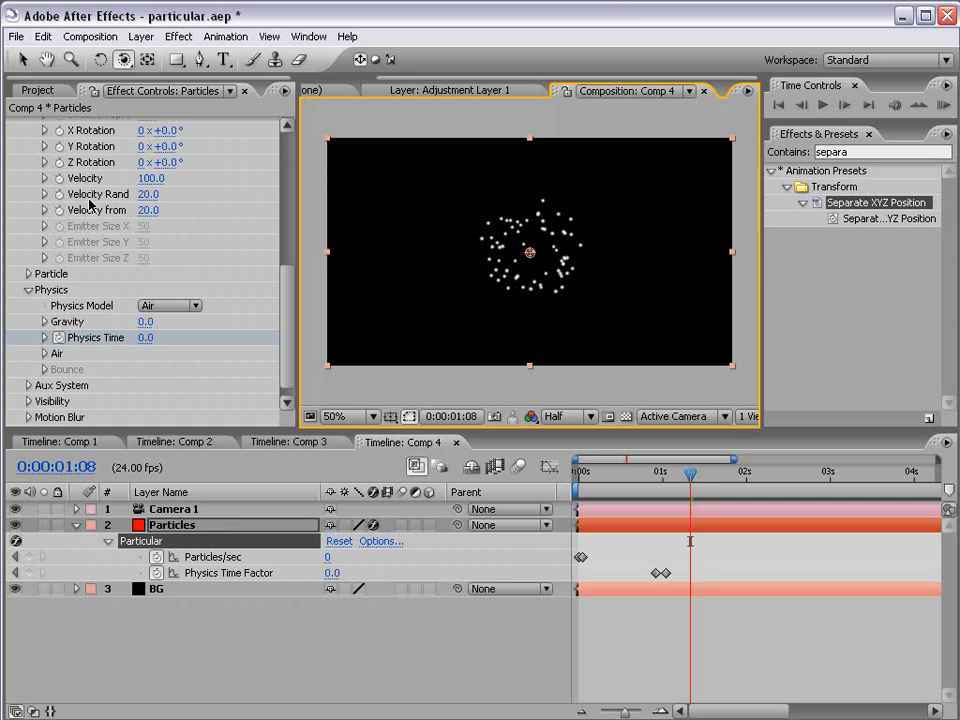
Add another comp-sized red solid, 864 × 486 pixels, to Comp 4.
{"action": "left_click", "coordinate": [141, 36]}
{"action": "mouse_move", "coordinate": [170, 58]}
{"action": "left_click", "coordinate": [380, 71]}
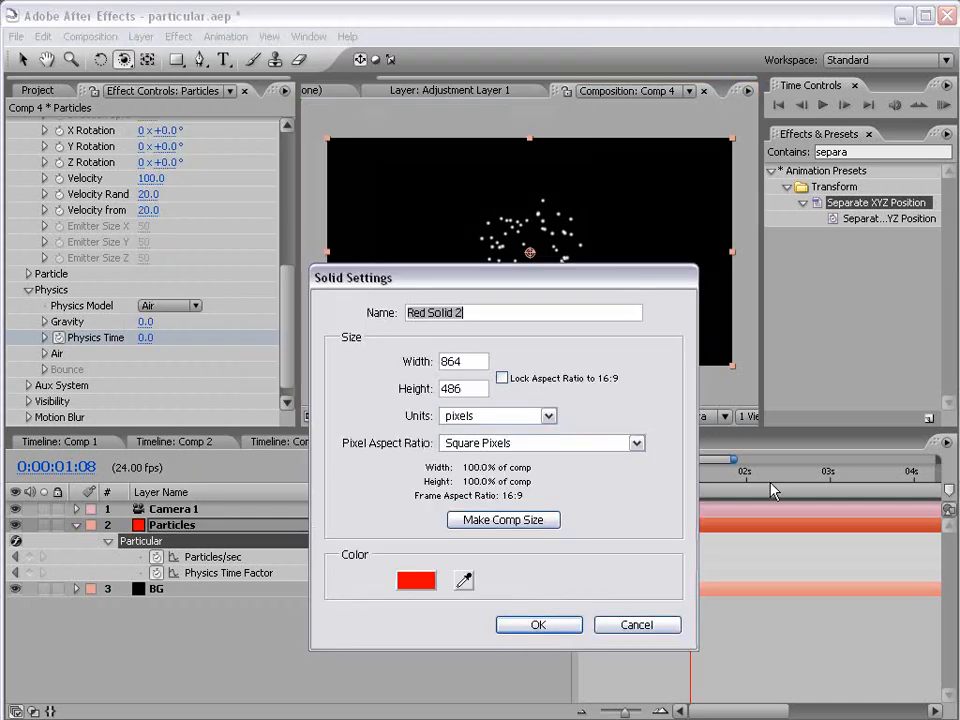
{"action": "left_click", "coordinate": [537, 624]}
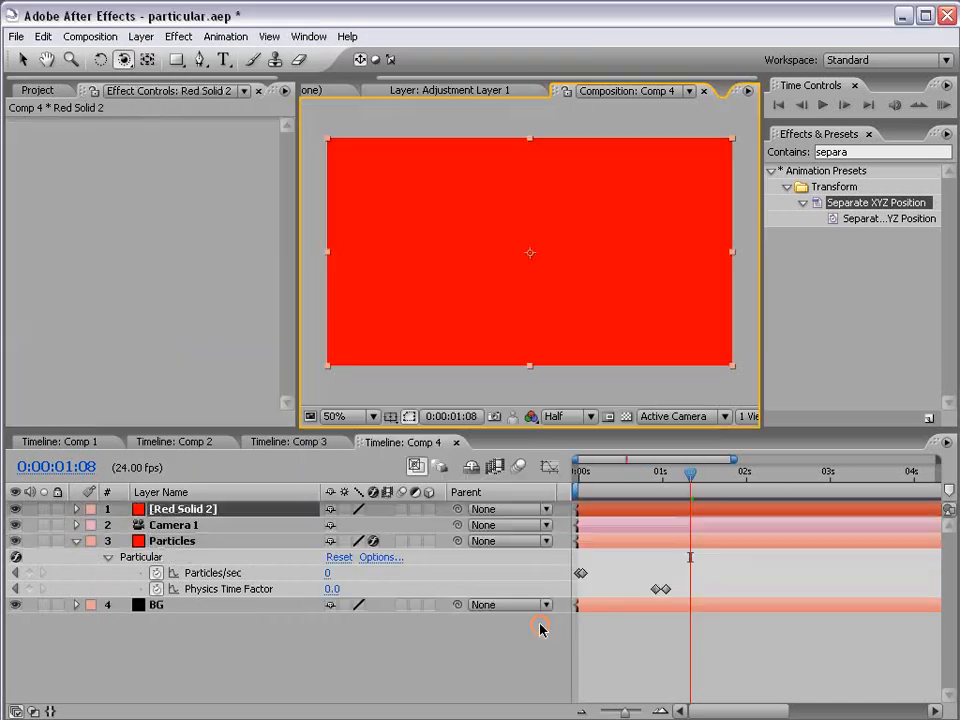
Apply Trapcode Particular to the new red solid, load the t_ExplodeOut preset and solo the layer.
{"action": "left_click", "coordinate": [179, 36]}
{"action": "mouse_move", "coordinate": [242, 656]}
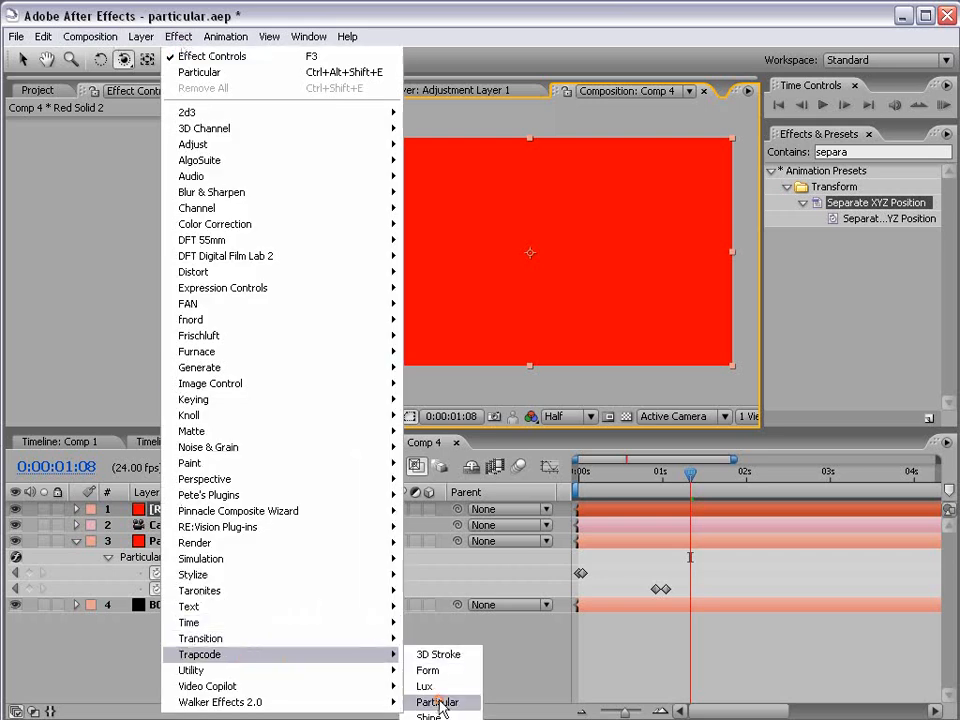
{"action": "left_click", "coordinate": [430, 701]}
{"action": "left_click", "coordinate": [165, 140]}
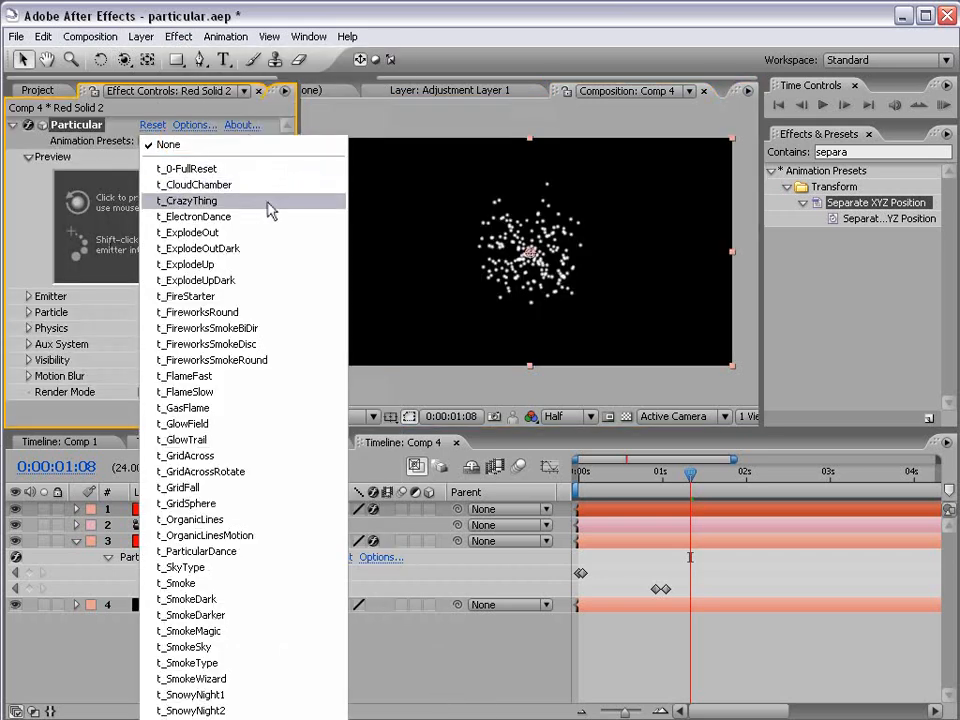
{"action": "left_click", "coordinate": [199, 232]}
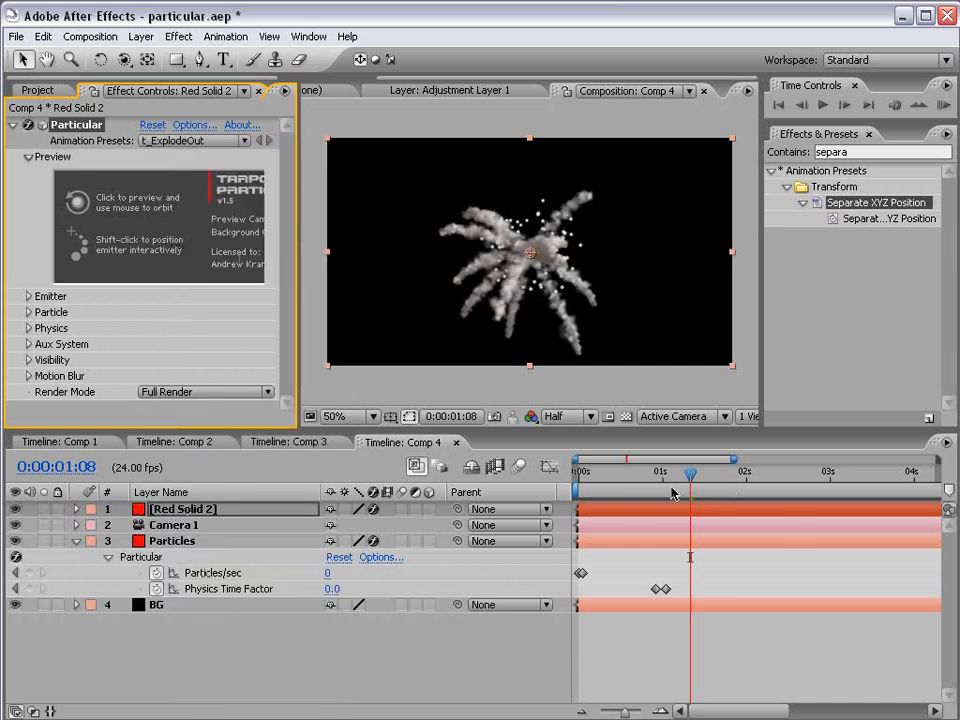
{"action": "left_click", "coordinate": [45, 510]}
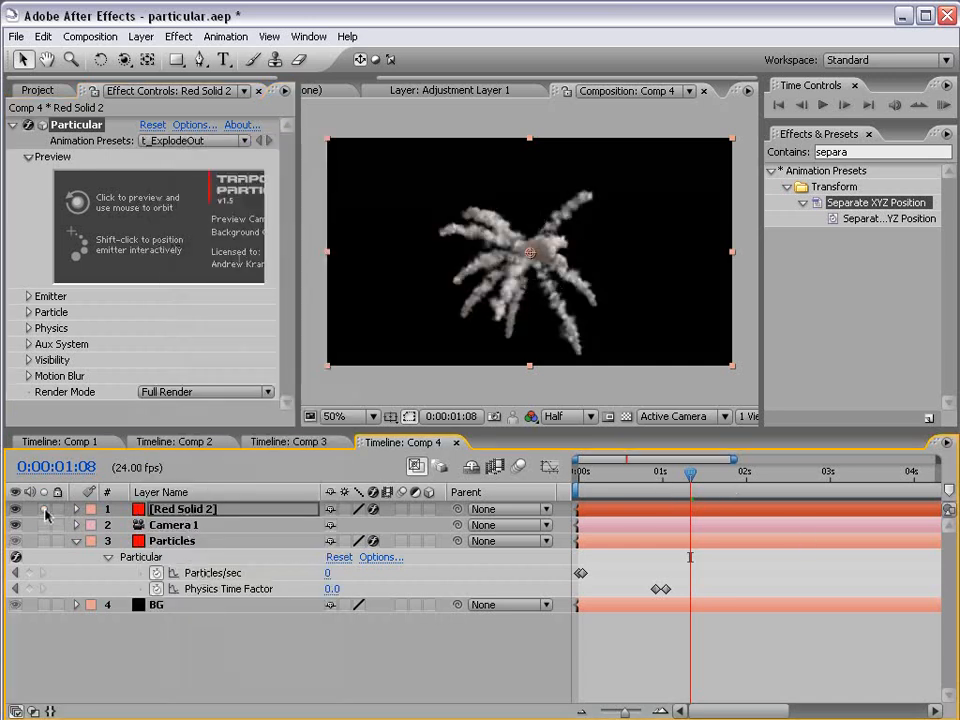
Keyframe the Physics Time Factor of the red solid's Particular effect at 0:00:00:14.
{"action": "mouse_move", "coordinate": [632, 488]}
{"action": "left_mouse_down"}
{"action": "mouse_move", "coordinate": [823, 500]}
{"action": "mouse_move", "coordinate": [577, 504]}
{"action": "mouse_move", "coordinate": [628, 503]}
{"action": "left_mouse_up"}
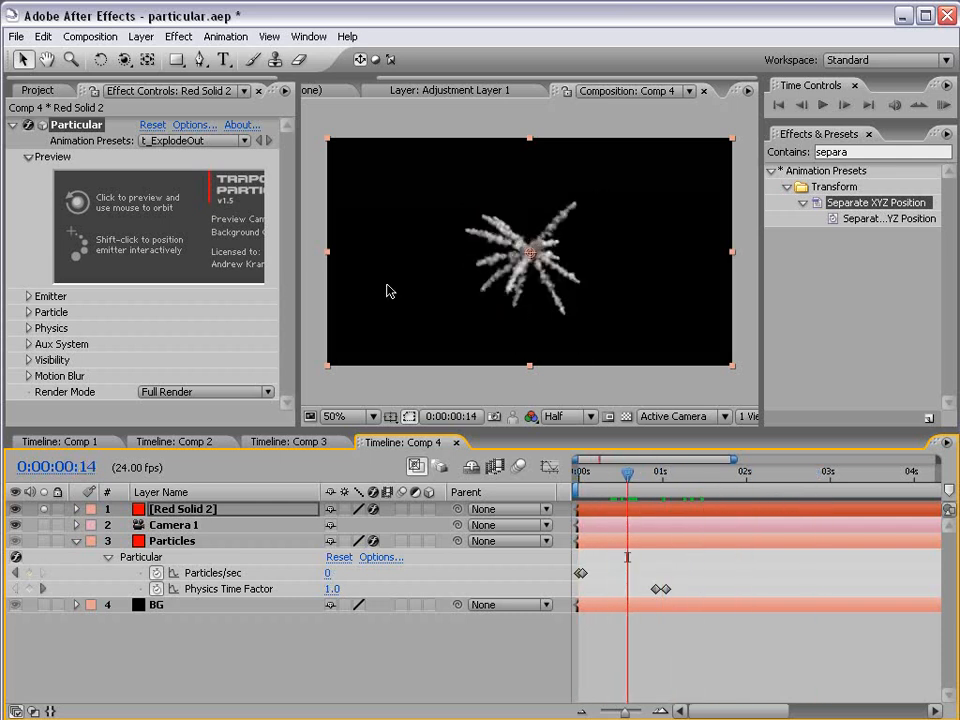
{"action": "left_click", "coordinate": [28, 328]}
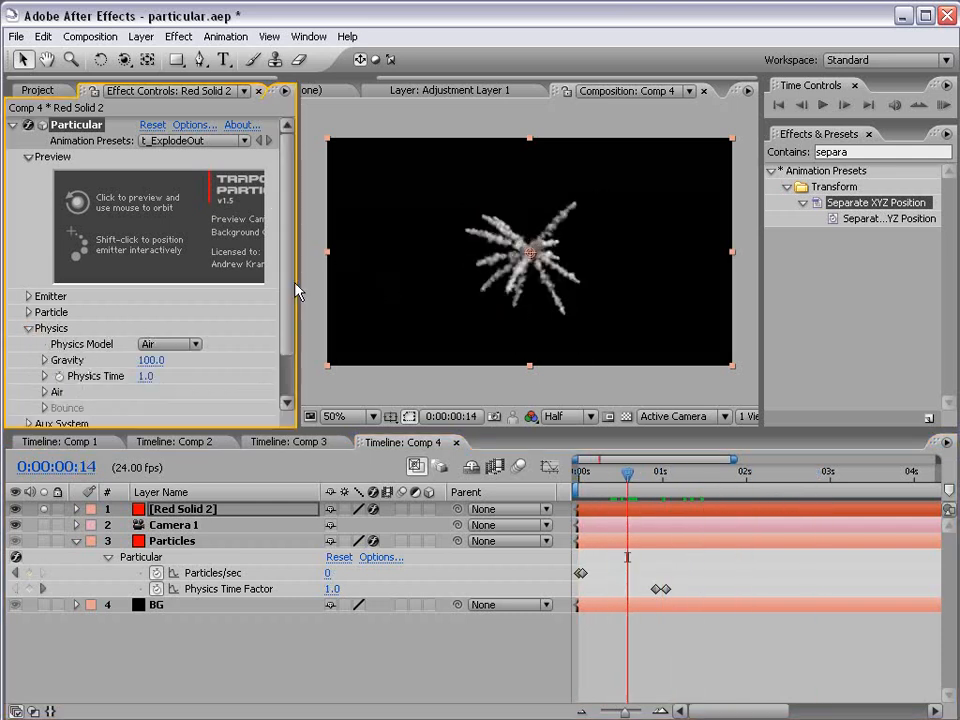
{"action": "left_click_drag", "start_coordinate": [296, 289], "coordinate": [293, 358]}
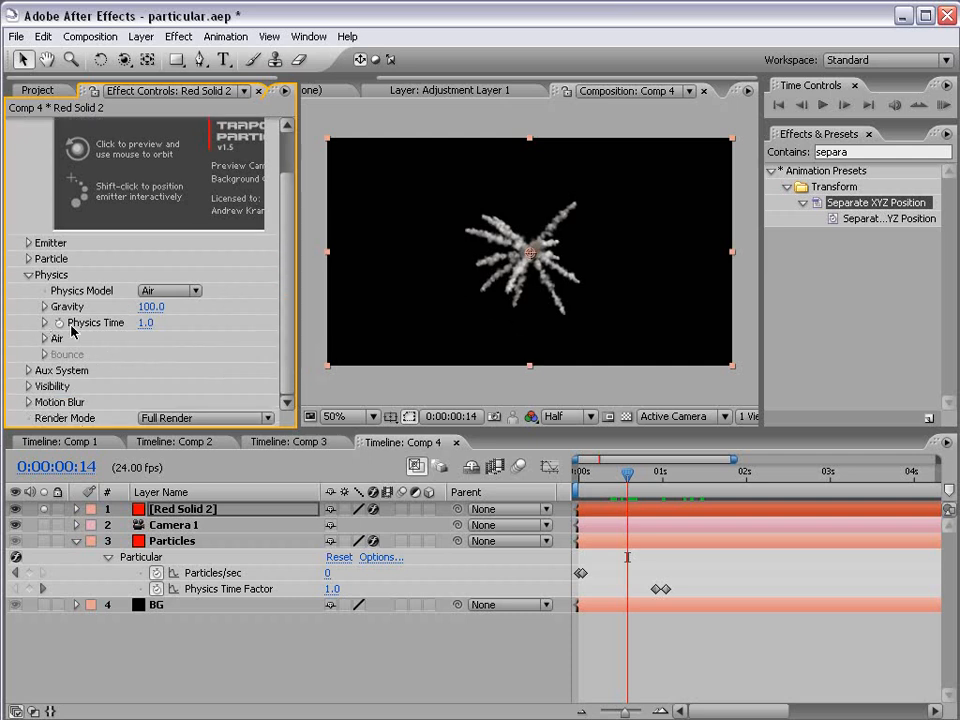
{"action": "left_click", "coordinate": [62, 325]}
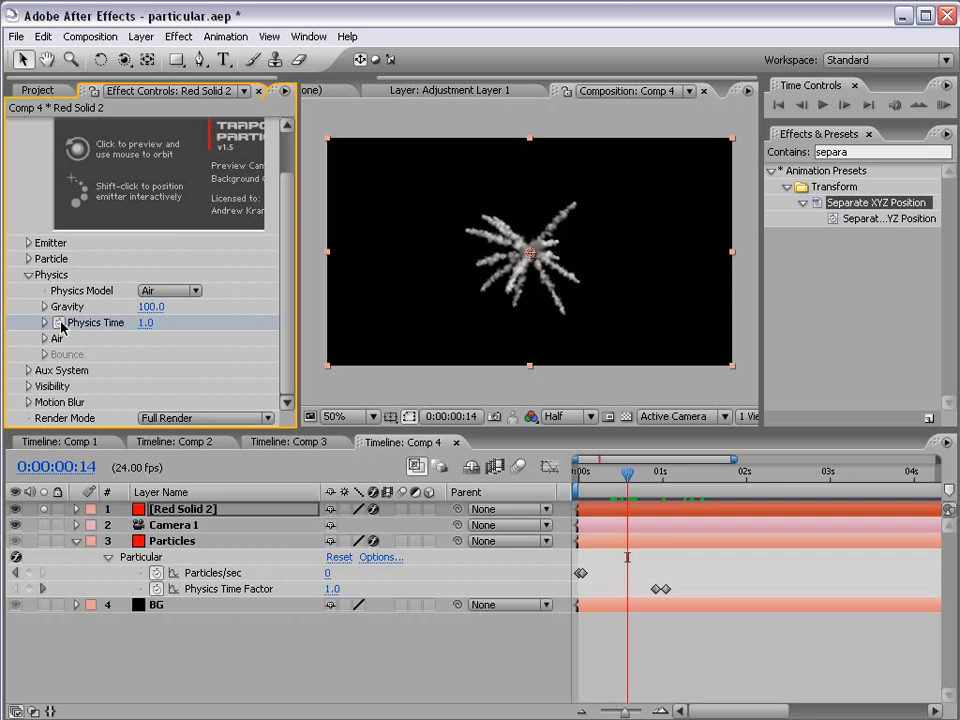
Set the red solid's Physics Time Factor to 0 at 0:00:00:21 and reveal the layer's keyframes.
{"action": "key", "text": "shift+Page_Down"}
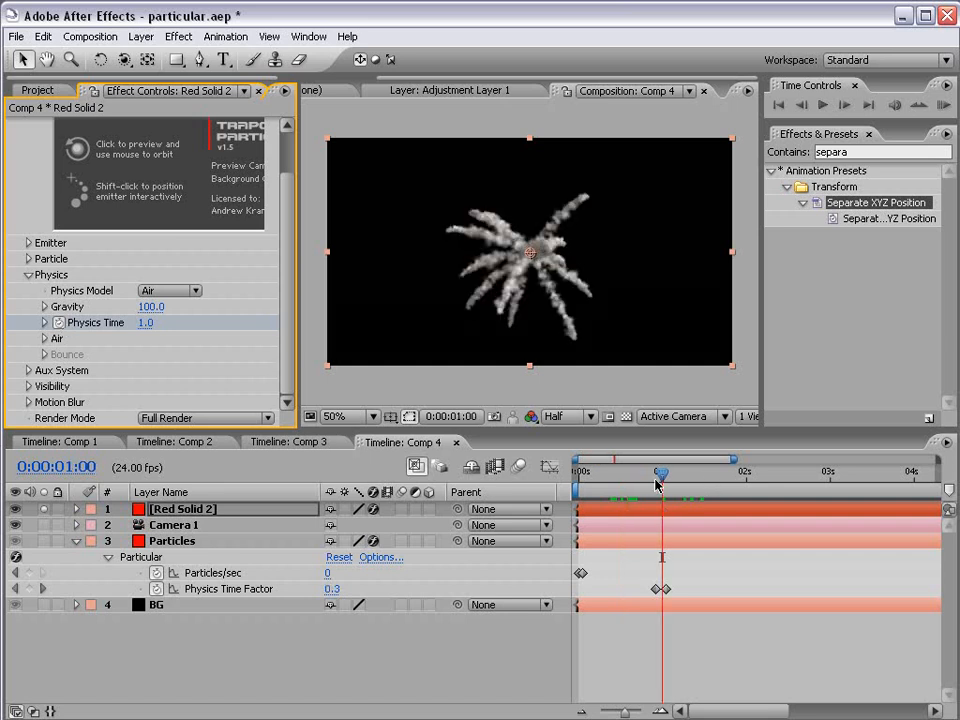
{"action": "left_click_drag", "start_coordinate": [660, 481], "coordinate": [652, 481]}
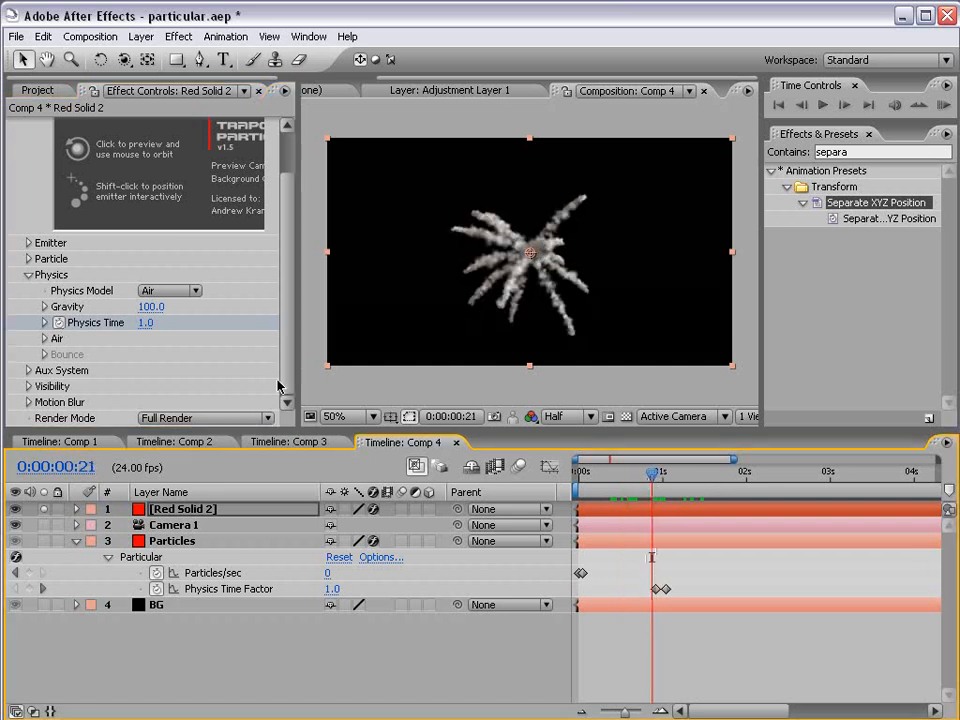
{"action": "left_click", "coordinate": [147, 324]}
{"action": "type", "text": "0"}
{"action": "key", "text": "Return"}
{"action": "key", "text": "u"}
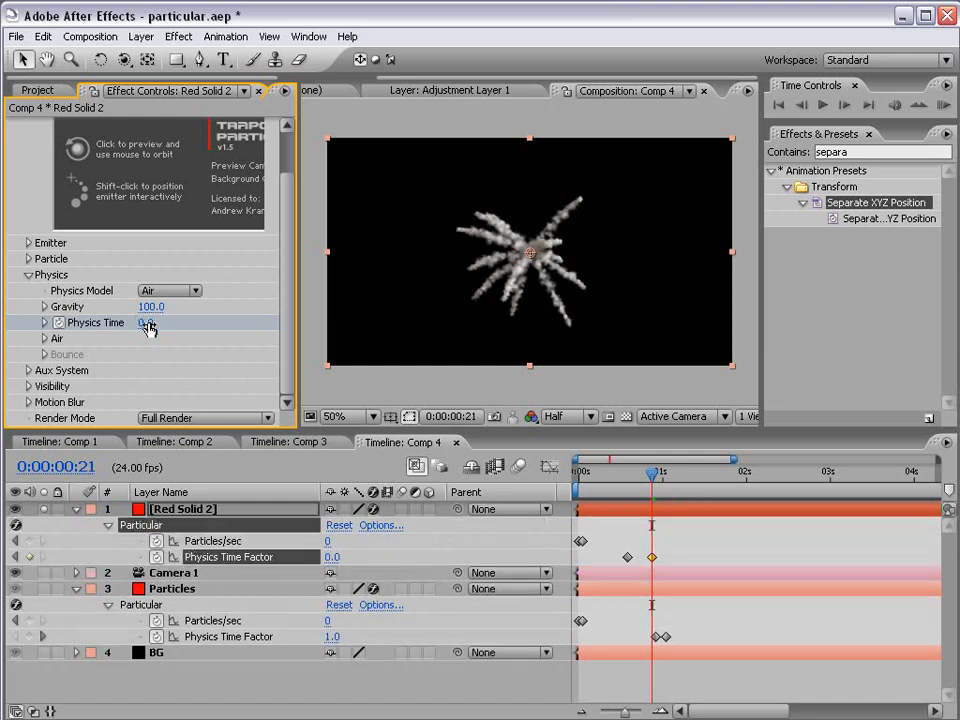
Hold the red solid's Physics Time Factor with a keyframe at 0:00:02:04 and set it to 1 at 0:00:02:11.
{"action": "key", "text": "space"}
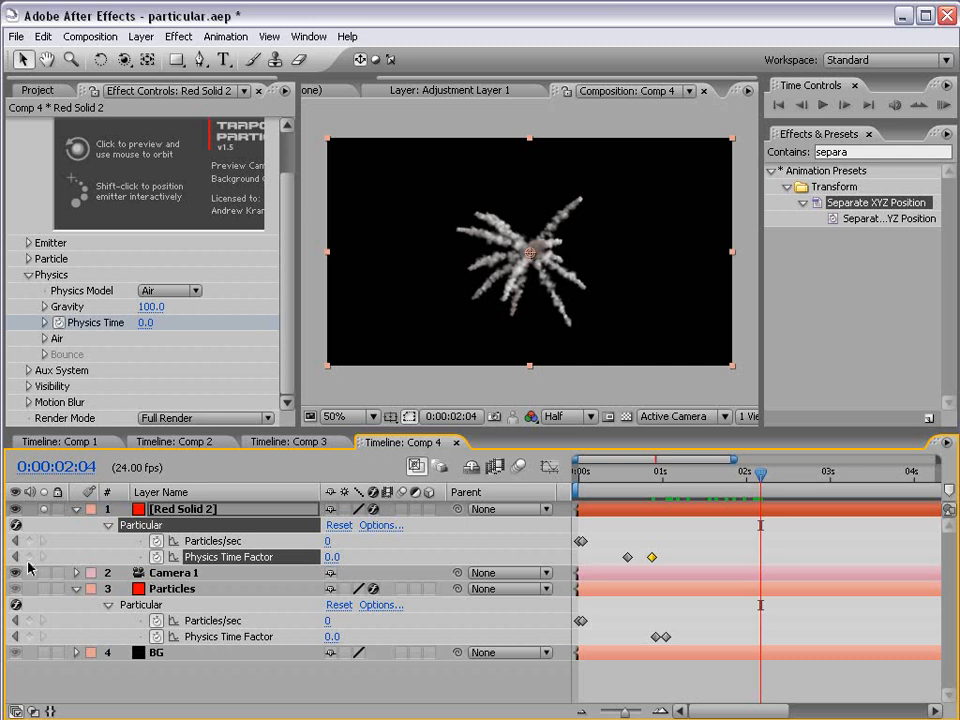
{"action": "left_click", "coordinate": [29, 557]}
{"action": "left_click_drag", "start_coordinate": [765, 471], "coordinate": [786, 472]}
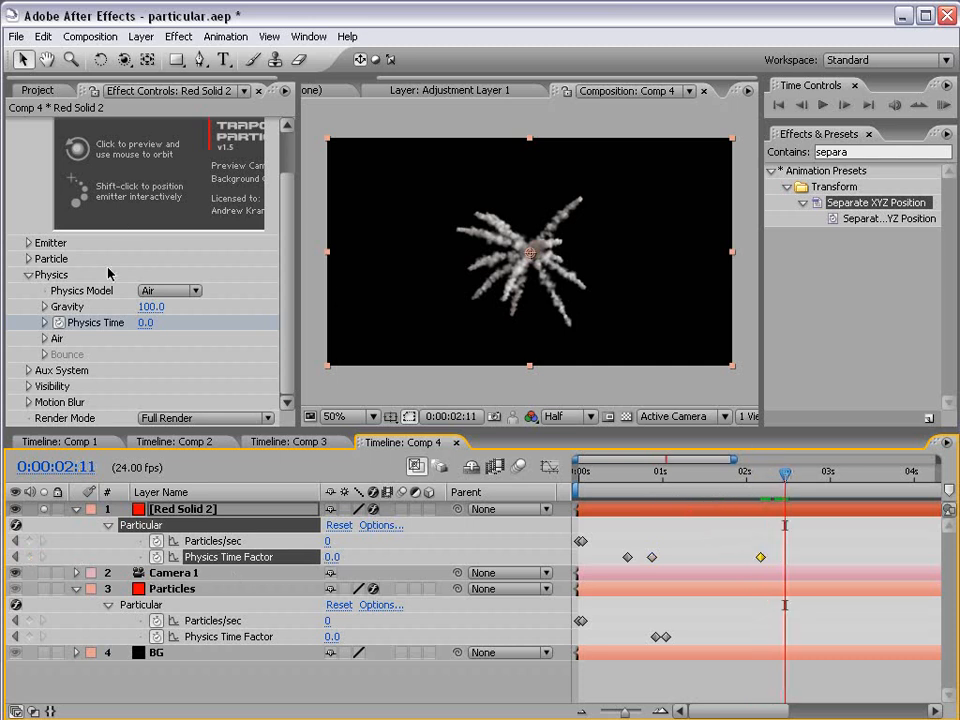
{"action": "left_click", "coordinate": [144, 322]}
{"action": "type", "text": "1"}
{"action": "key", "text": "Return"}
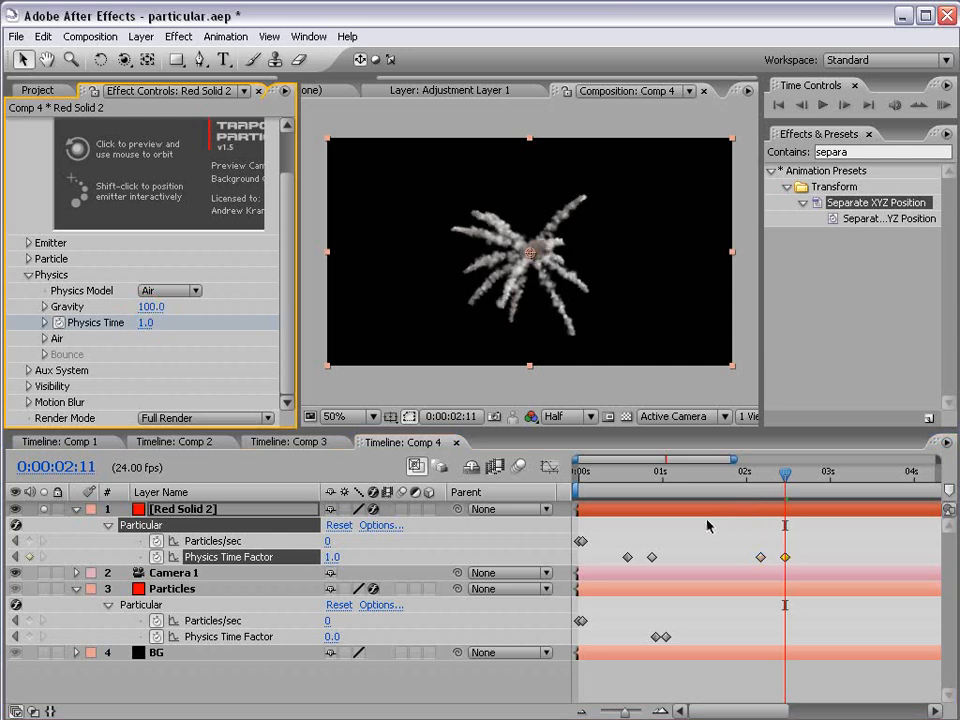
Keyframe Camera 1's Point of Interest and Position, and align both keyframes with the solid's second Physics Time Factor keyframe at 0:00:00:21.
{"action": "left_click_drag", "start_coordinate": [636, 484], "coordinate": [628, 533]}
{"action": "left_click", "coordinate": [170, 575]}
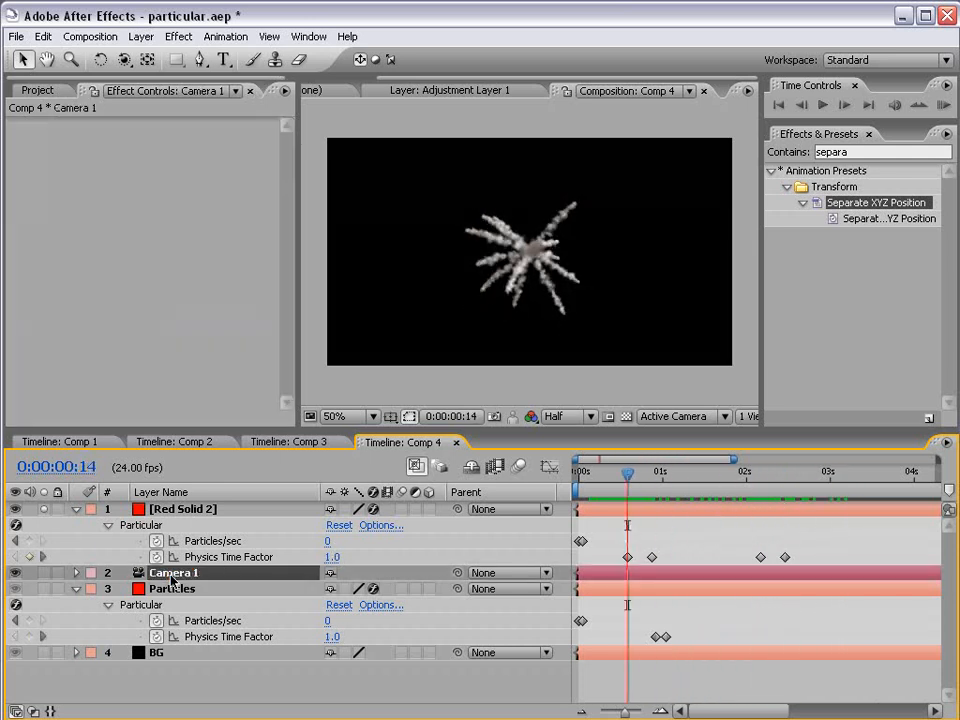
{"action": "key", "text": "p"}
{"action": "key", "text": "shift+a"}
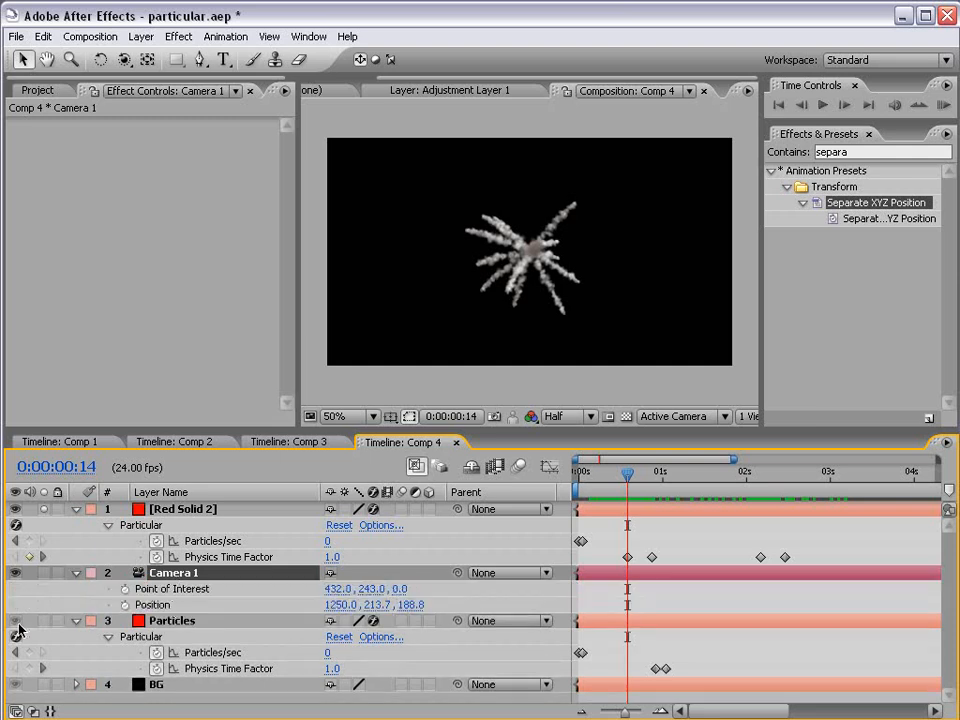
{"action": "left_click", "coordinate": [124, 589]}
{"action": "left_click", "coordinate": [124, 605]}
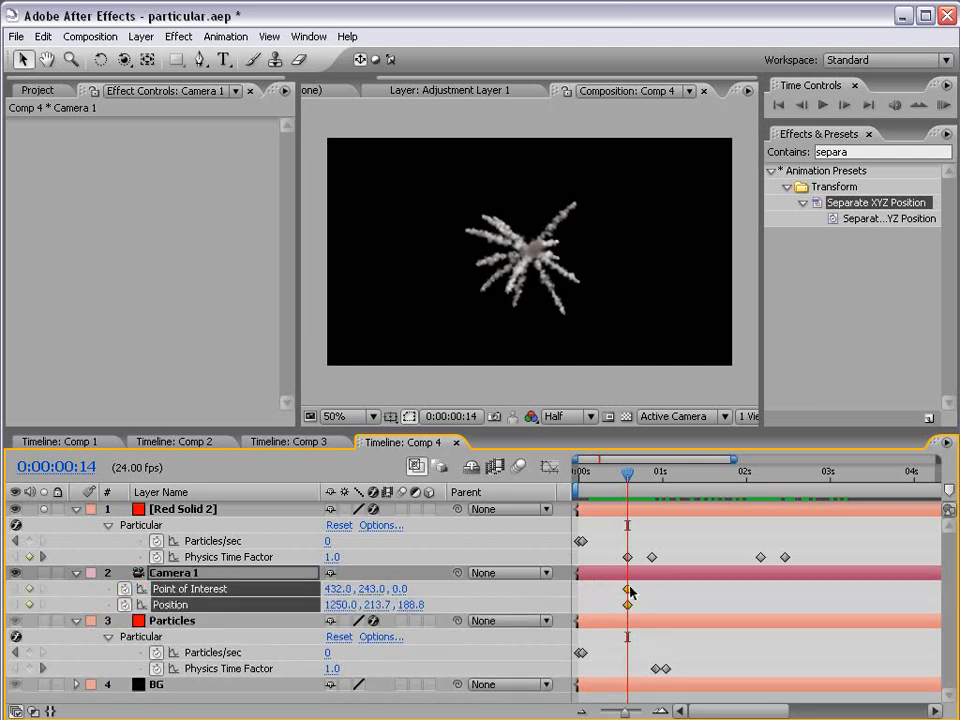
{"action": "left_click_drag", "start_coordinate": [630, 593], "coordinate": [649, 593]}
Orbit Camera 1 around the frozen burst at 0:00:02:04 and apply Easy Ease to both camera Position keyframes.
{"action": "left_click", "coordinate": [643, 478]}
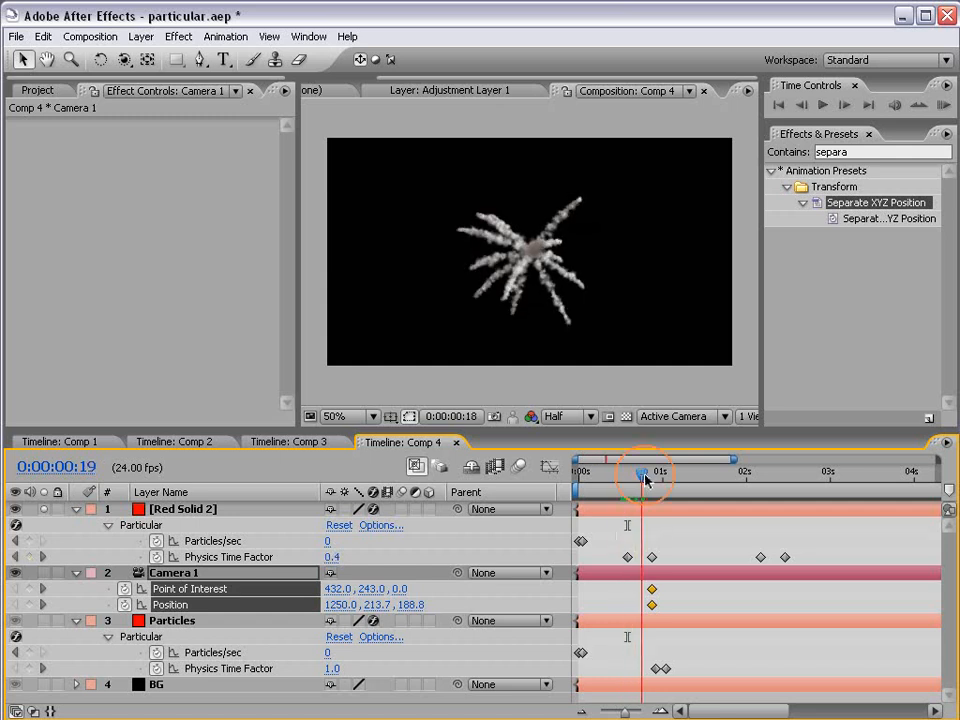
{"action": "left_click_drag", "start_coordinate": [645, 481], "coordinate": [761, 484]}
{"action": "key", "text": "c"}
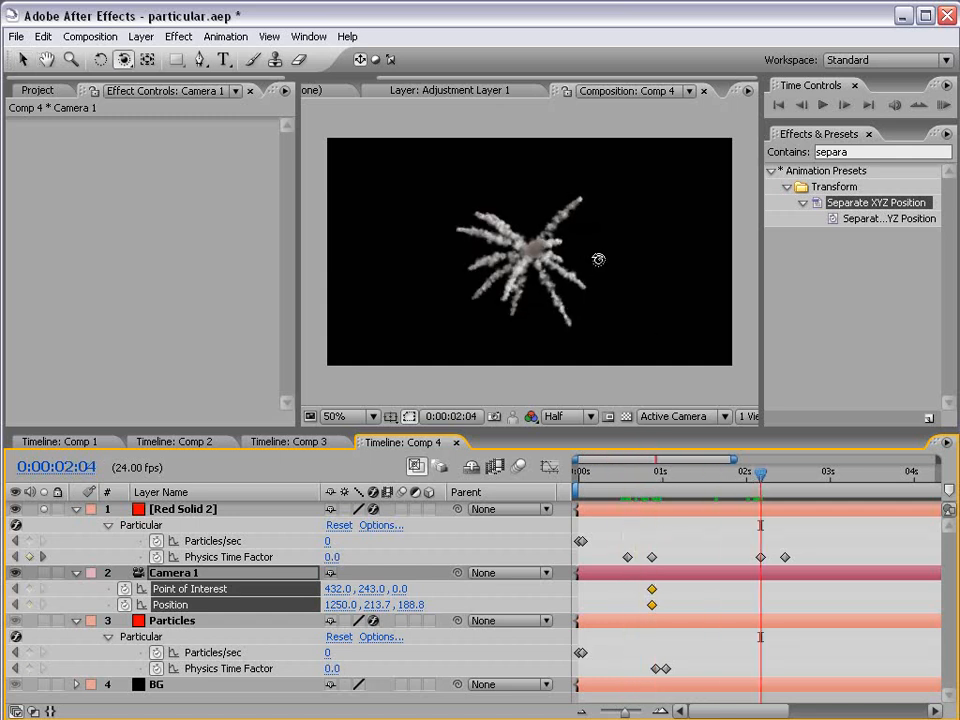
{"action": "left_click_drag", "start_coordinate": [598, 260], "coordinate": [407, 288]}
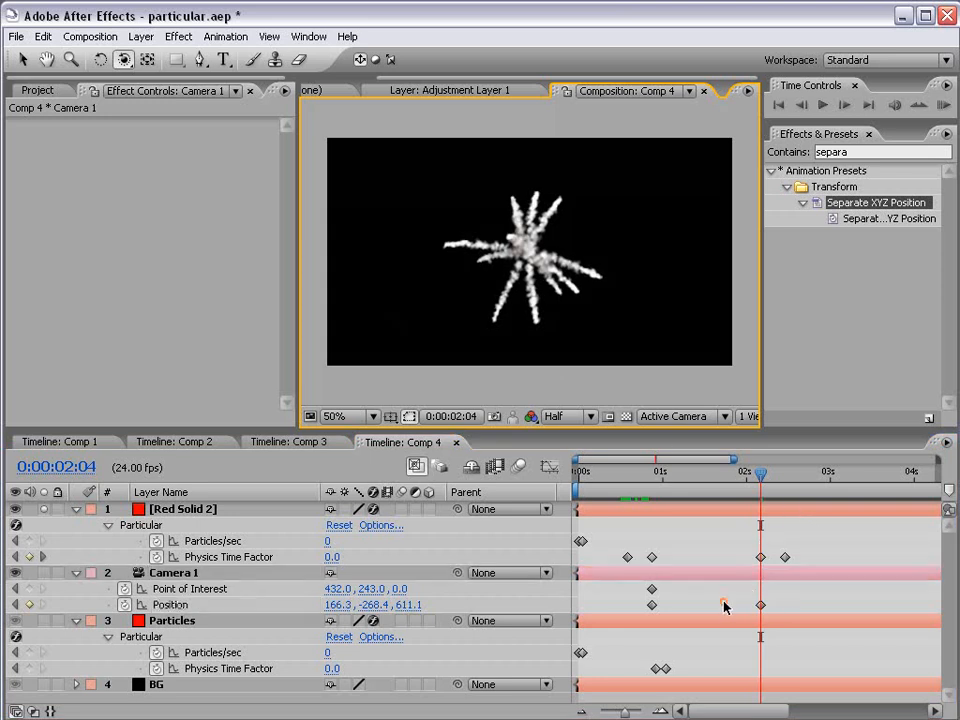
{"action": "key", "text": "F9"}
Preview the camera move, and tighten it by moving its first keyframes to about 0:00:01:01 and the last to about 0:00:02:00.
{"action": "left_click", "coordinate": [624, 475]}
{"action": "left_click_drag", "start_coordinate": [624, 475], "coordinate": [613, 476]}
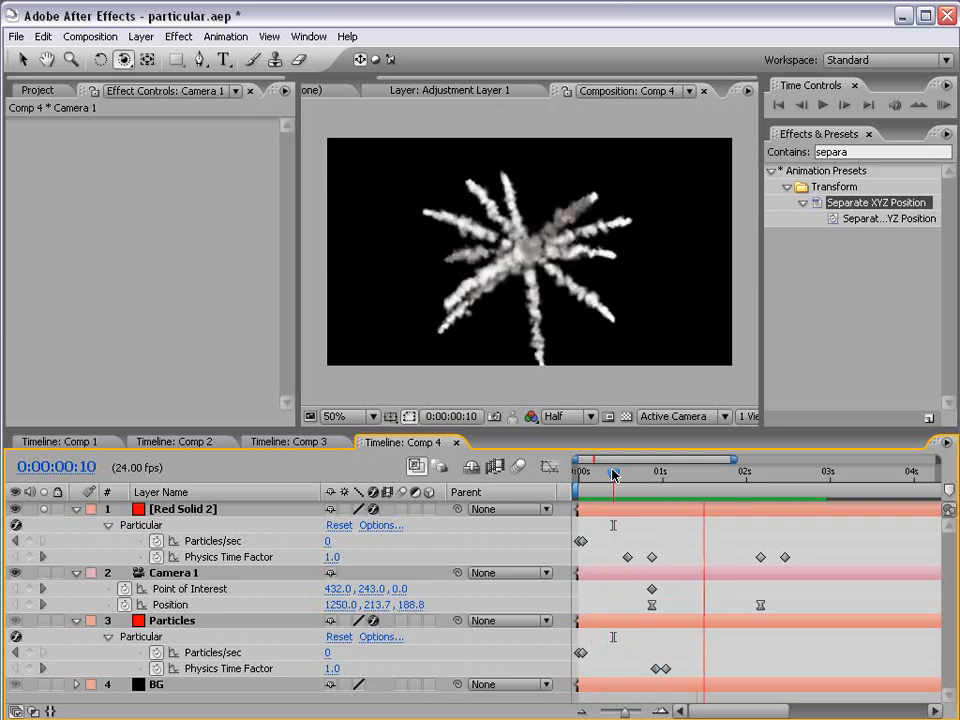
{"action": "key", "text": "space"}
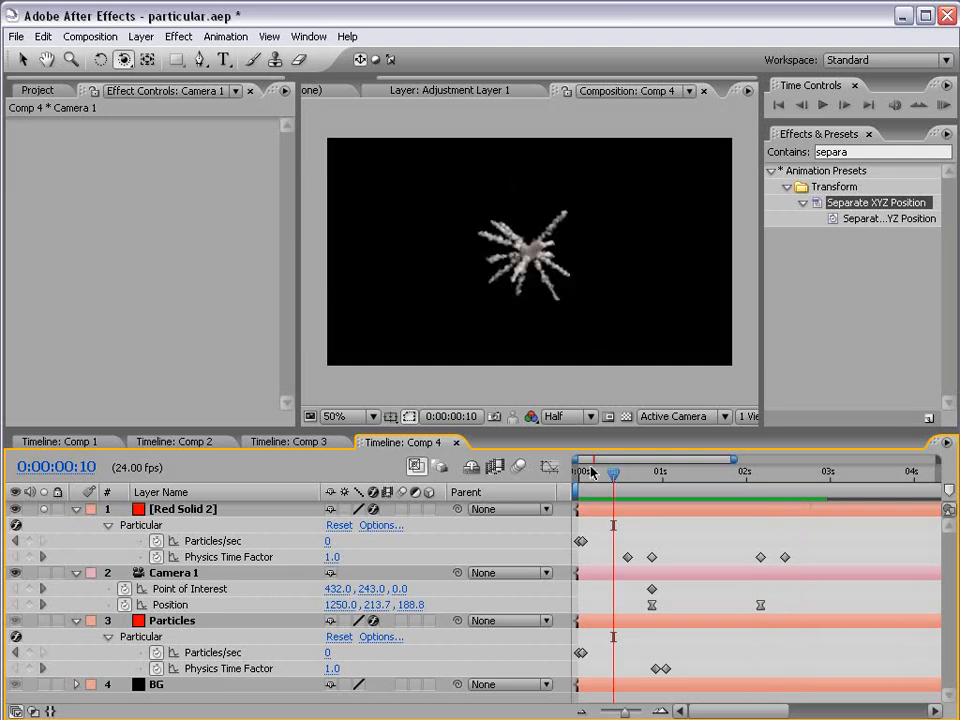
{"action": "mouse_move", "coordinate": [685, 605]}
{"action": "left_mouse_down"}
{"action": "mouse_move", "coordinate": [636, 581]}
{"action": "mouse_move", "coordinate": [666, 605]}
{"action": "left_mouse_up"}
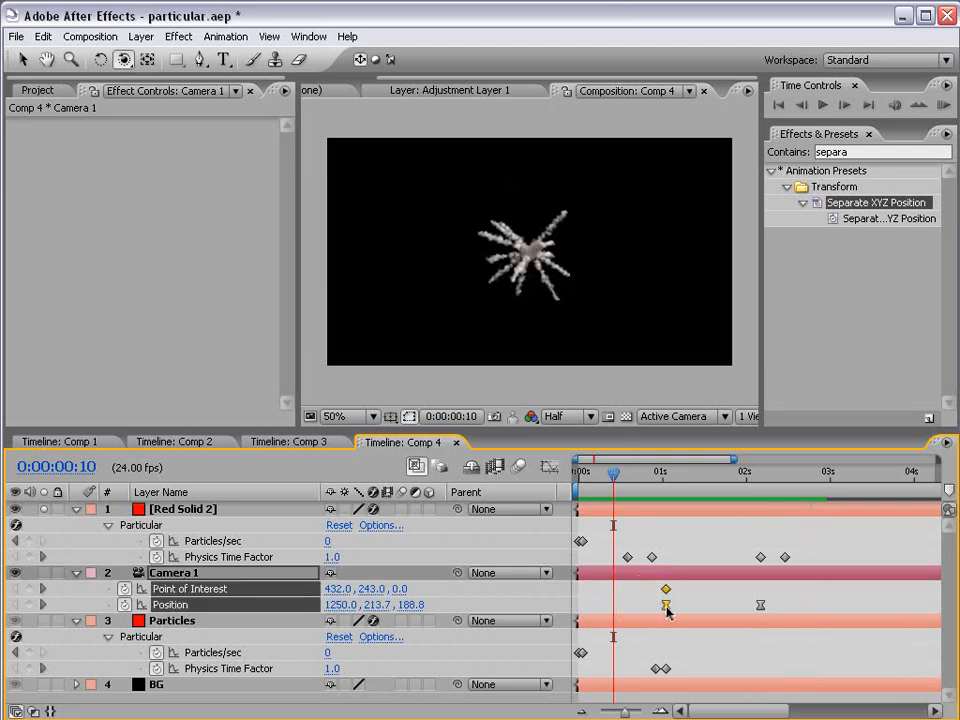
{"action": "left_click_drag", "start_coordinate": [760, 605], "coordinate": [746, 605]}
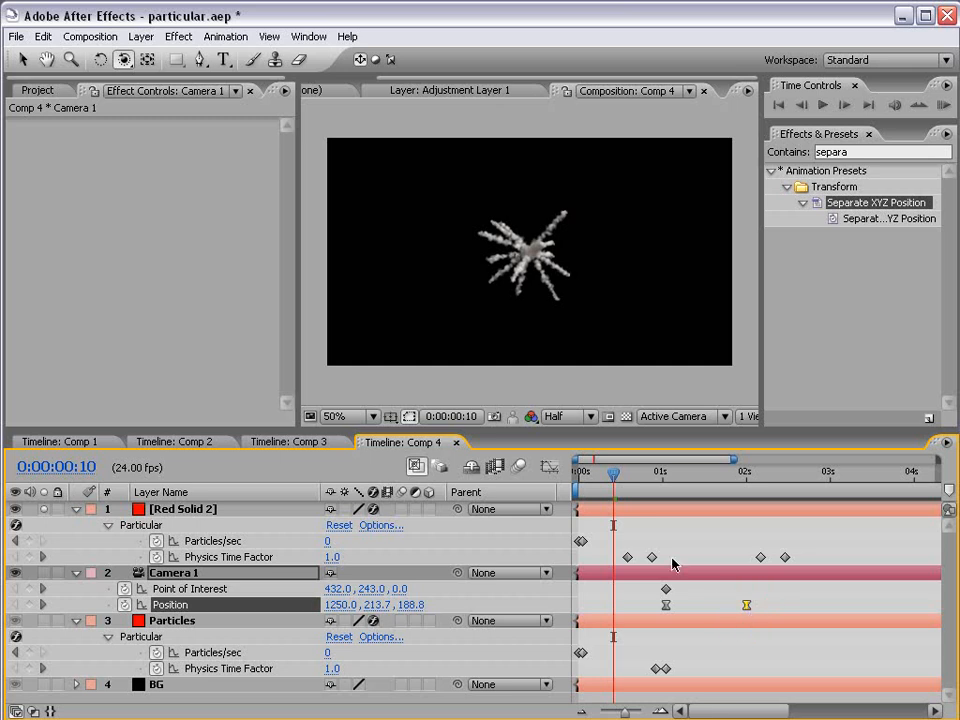
Apply Easy Ease to the red solid's two middle Physics Time Factor keyframes and preview the frozen explosion.
{"action": "left_click_drag", "start_coordinate": [645, 549], "coordinate": [768, 559]}
{"action": "key", "text": "F9"}
{"action": "left_click", "coordinate": [778, 601]}
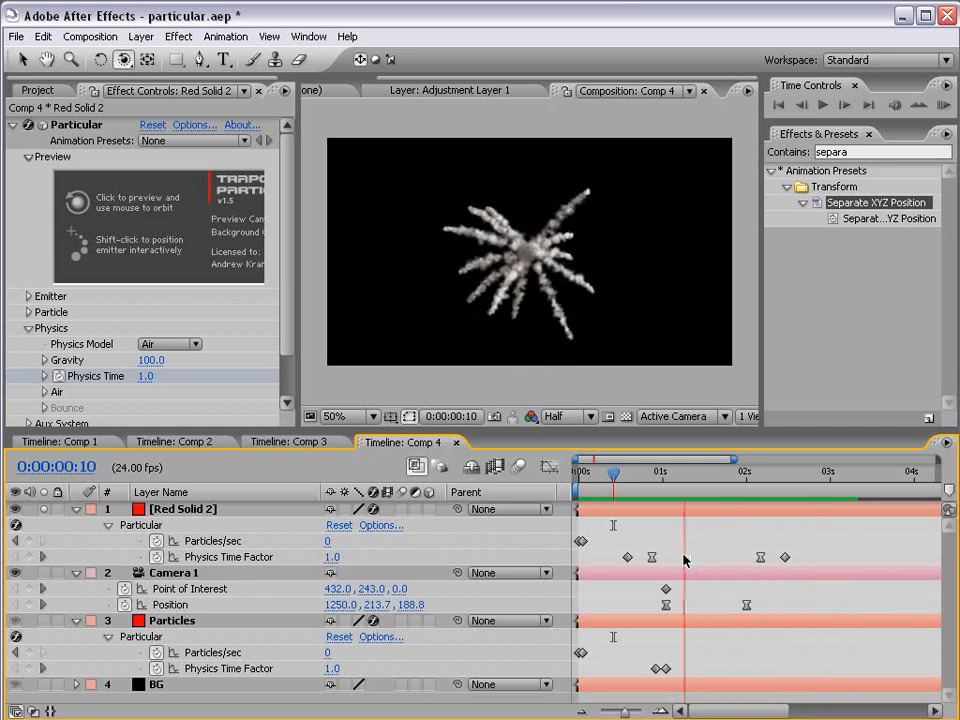
Collapse and delete the Red Solid 2 layer from Comp 4.
{"action": "left_click", "coordinate": [75, 510]}
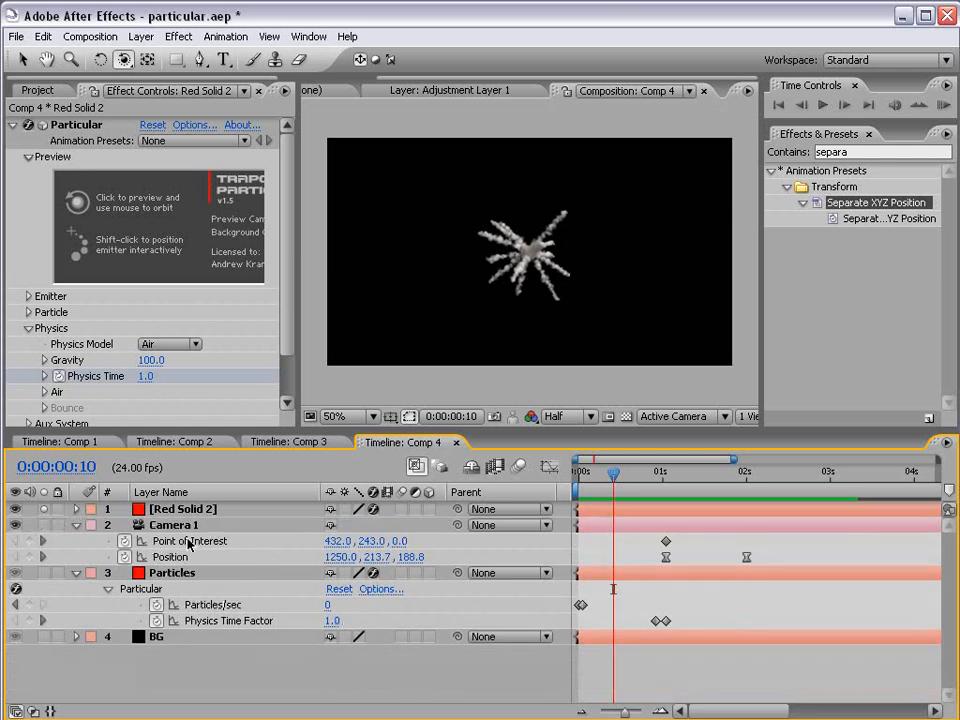
{"action": "left_click", "coordinate": [180, 509]}
{"action": "key", "text": "Delete"}
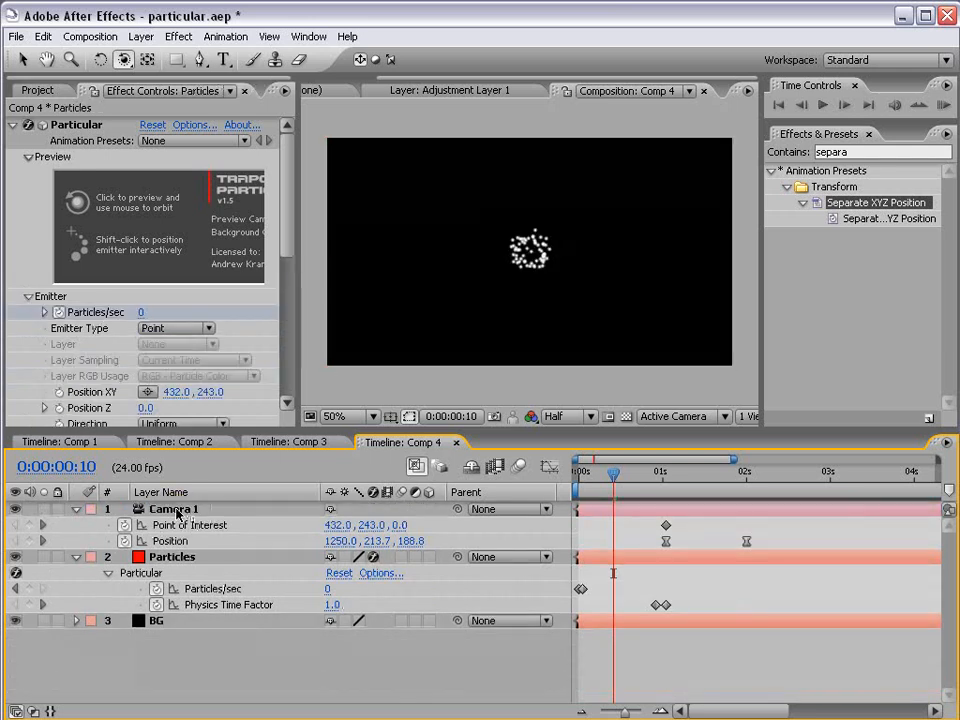
Delete all of Camera 1's Position and Point of Interest keyframes.
{"action": "left_click_drag", "start_coordinate": [607, 494], "coordinate": [747, 486]}
{"action": "left_click_drag", "start_coordinate": [758, 532], "coordinate": [728, 547]}
{"action": "key", "text": "Delete"}
{"action": "left_click_drag", "start_coordinate": [681, 521], "coordinate": [660, 543]}
{"action": "key", "text": "Delete"}
Shift the Particles layer's Physics Time Factor keyframes to about 0:00:01:04 and 0:00:01:07, and orbit the camera slightly at 0:00:02:06.
{"action": "left_click_drag", "start_coordinate": [623, 489], "coordinate": [666, 476]}
{"action": "mouse_move", "coordinate": [663, 603]}
{"action": "left_mouse_down"}
{"action": "mouse_move", "coordinate": [645, 610]}
{"action": "mouse_move", "coordinate": [676, 607]}
{"action": "left_mouse_up"}
{"action": "left_click_drag", "start_coordinate": [675, 478], "coordinate": [767, 476]}
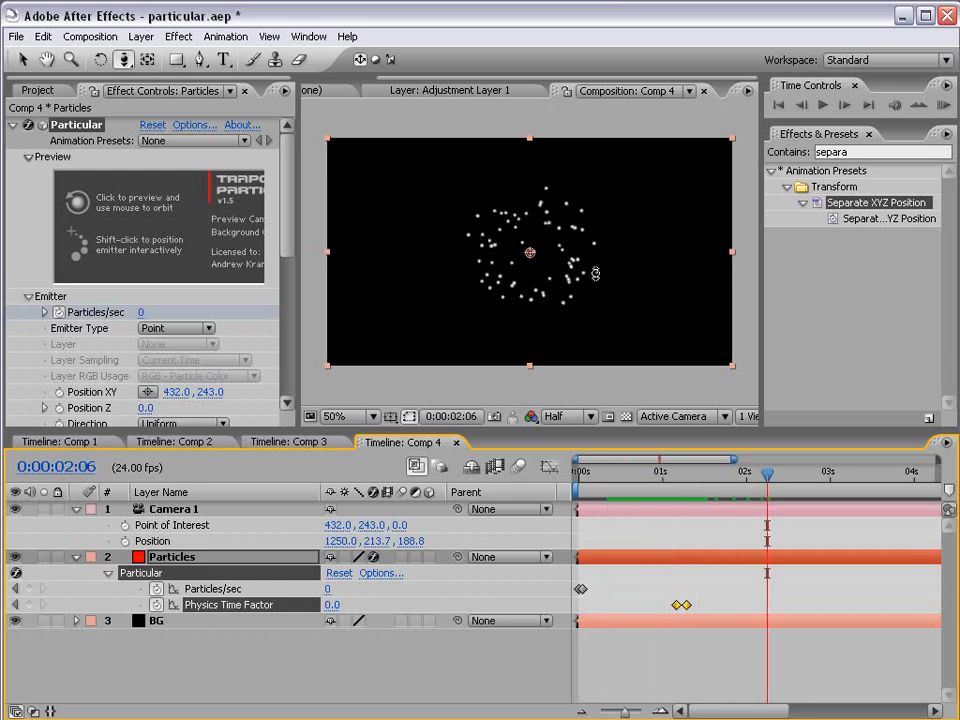
{"action": "left_click_drag", "start_coordinate": [595, 273], "coordinate": [290, 155]}
Set the Aux System of the Particles layer's Particular effect to emit From Main Particles.
{"action": "left_click", "coordinate": [290, 155]}
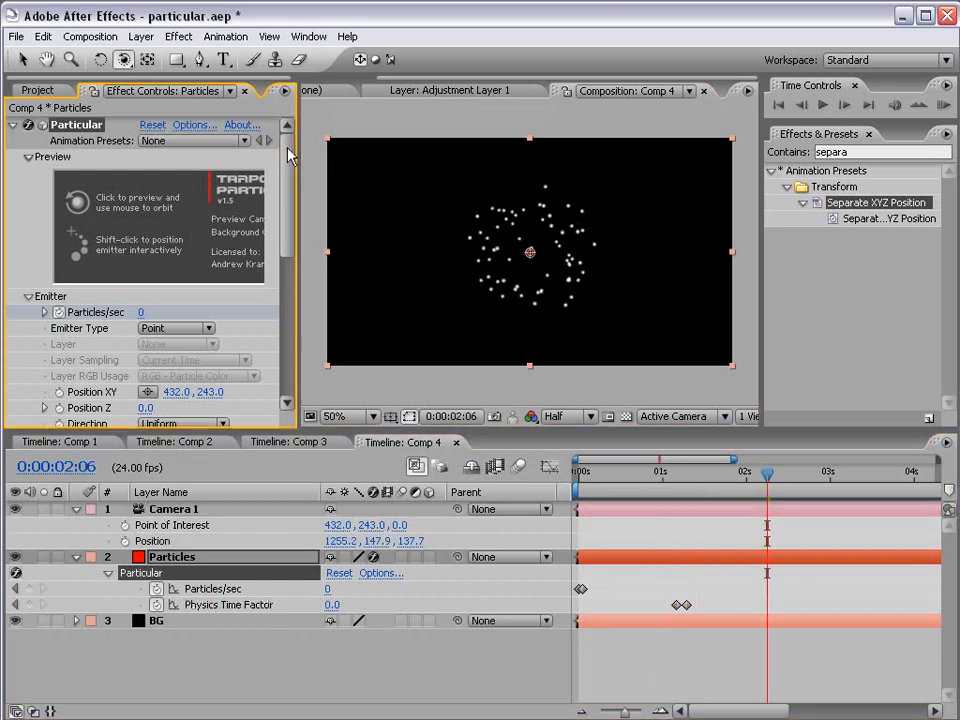
{"action": "scroll", "coordinate": [150, 250], "scroll_direction": "down", "scroll_amount": 3}
{"action": "left_click", "coordinate": [27, 211]}
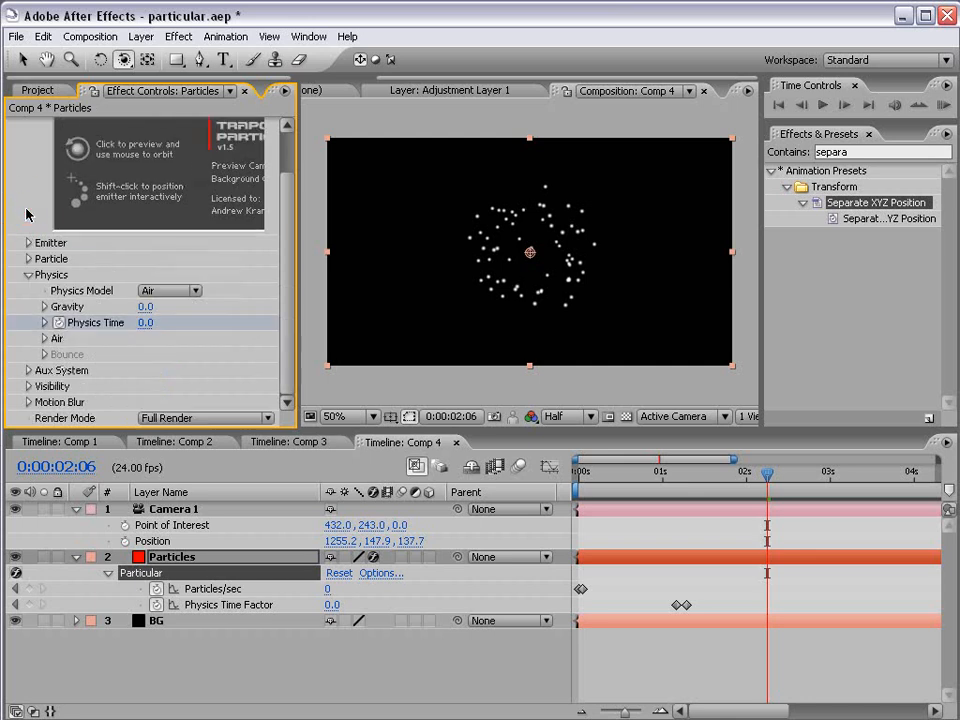
{"action": "left_click", "coordinate": [26, 276]}
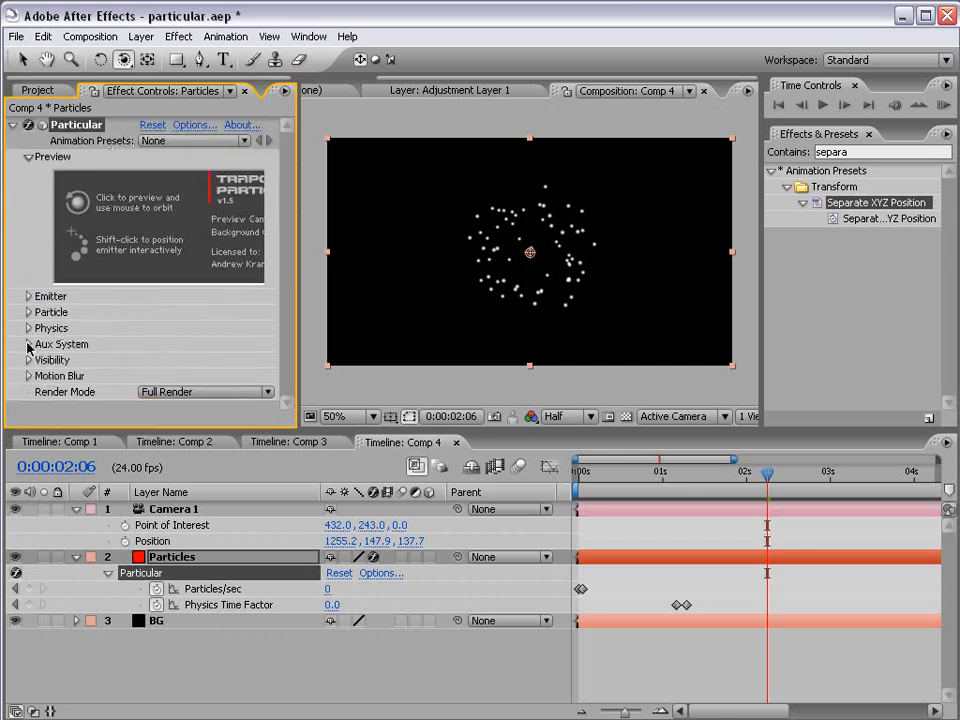
{"action": "left_click", "coordinate": [28, 345]}
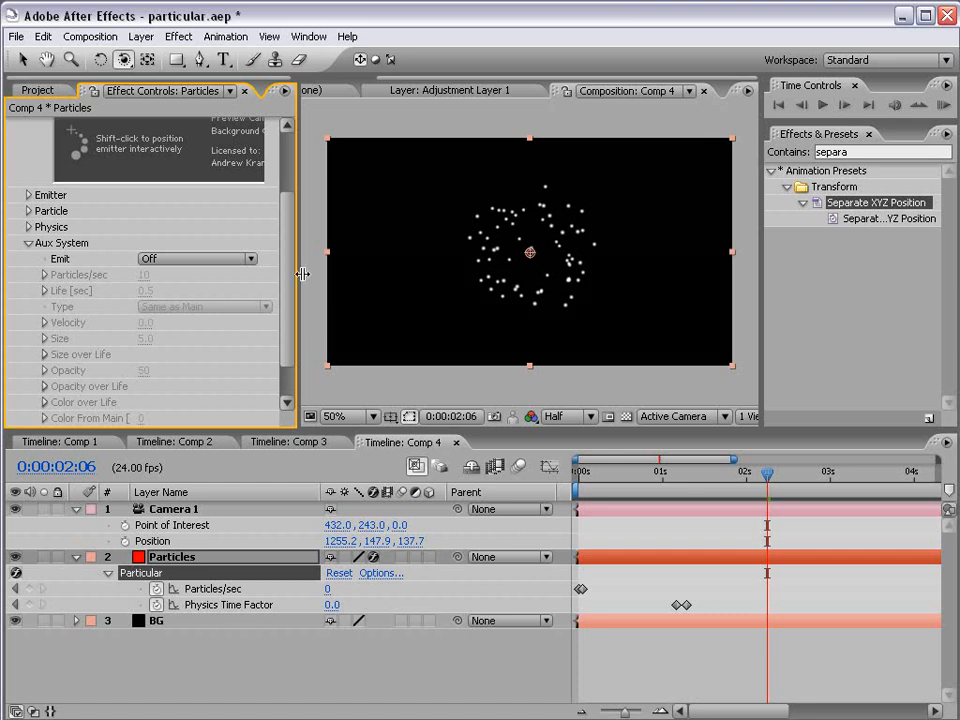
{"action": "scroll", "coordinate": [287, 285], "scroll_direction": "down", "scroll_amount": 2}
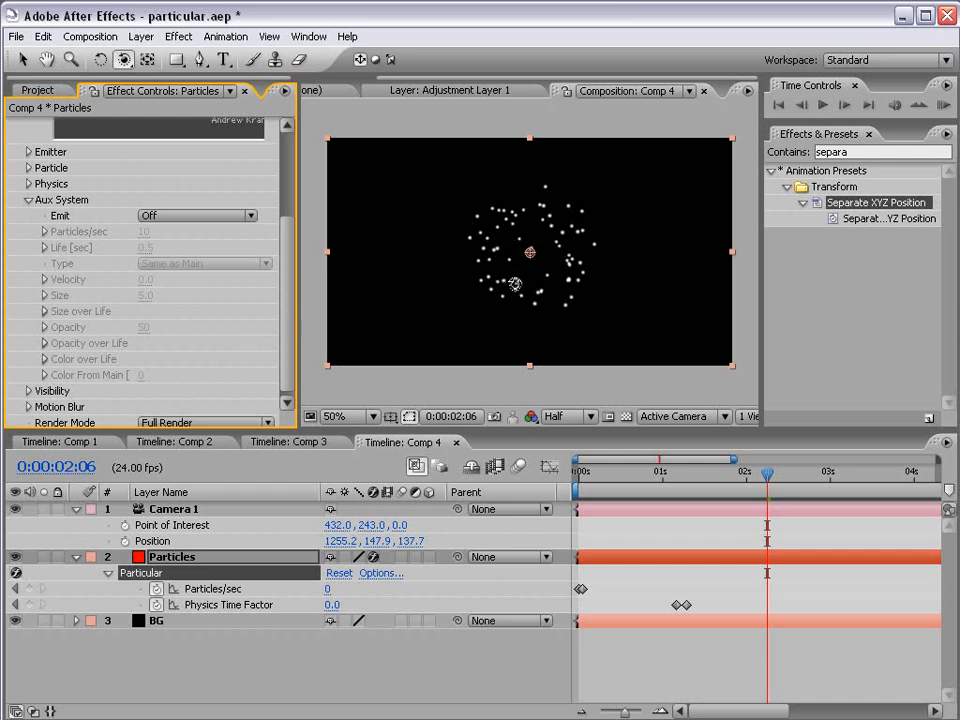
{"action": "left_click", "coordinate": [170, 222]}
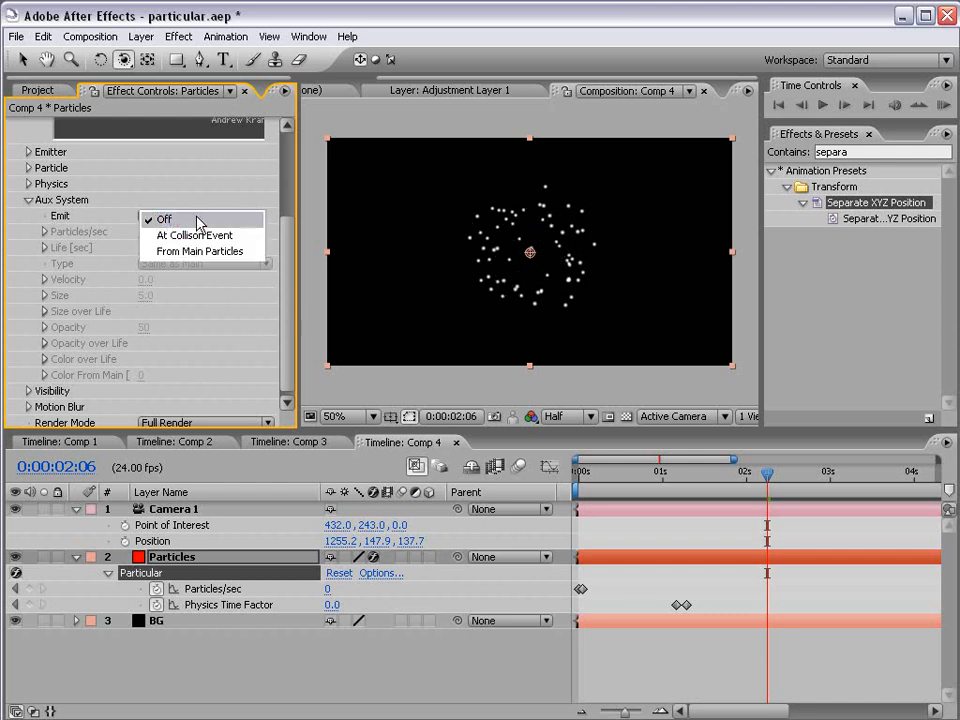
{"action": "left_click", "coordinate": [236, 263]}
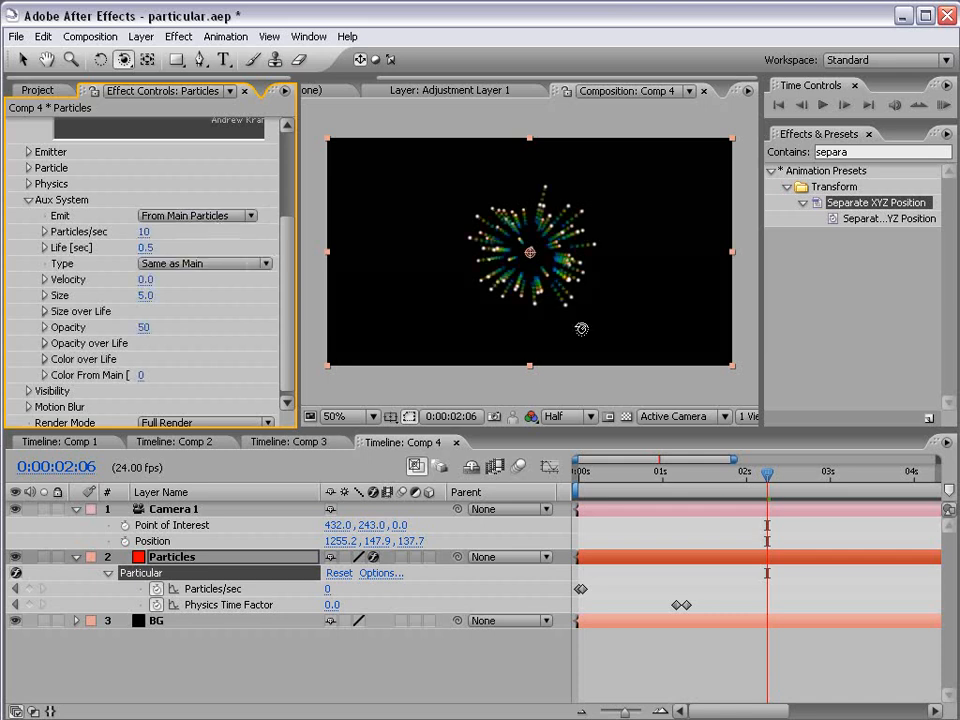
At 0:00:01:11, set the Aux System's Particles/sec to 36 and Life to 1.5 seconds.
{"action": "left_click_drag", "start_coordinate": [668, 490], "coordinate": [617, 512]}
{"action": "left_click_drag", "start_coordinate": [670, 512], "coordinate": [676, 512]}
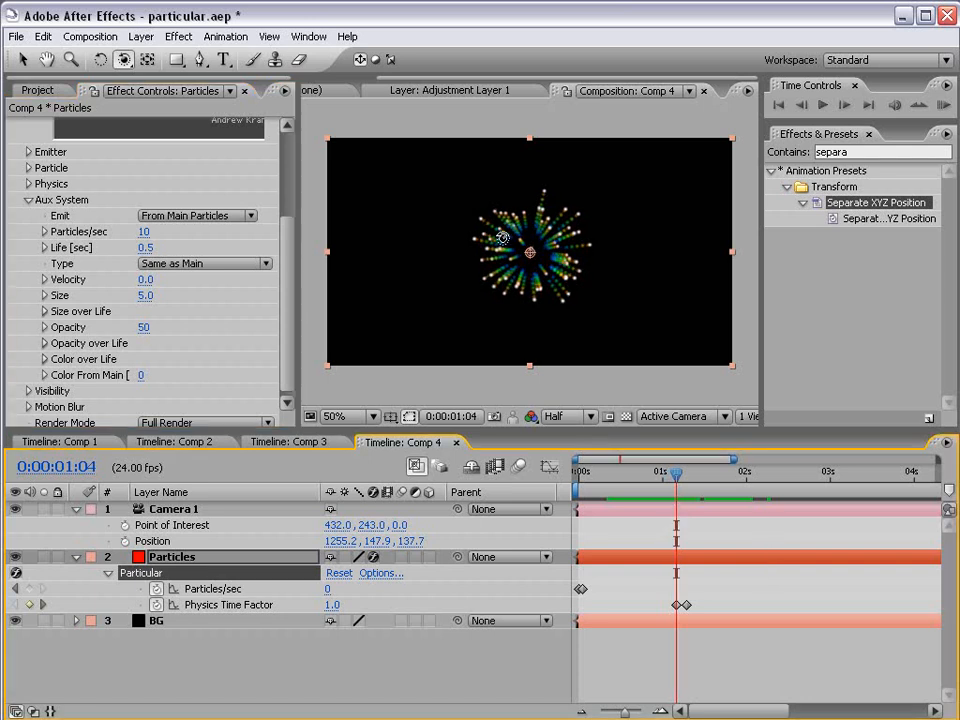
{"action": "left_click_drag", "start_coordinate": [677, 487], "coordinate": [701, 485]}
{"action": "scroll", "coordinate": [119, 239], "scroll_direction": "down", "scroll_amount": 1}
{"action": "left_click_drag", "start_coordinate": [141, 229], "coordinate": [165, 231]}
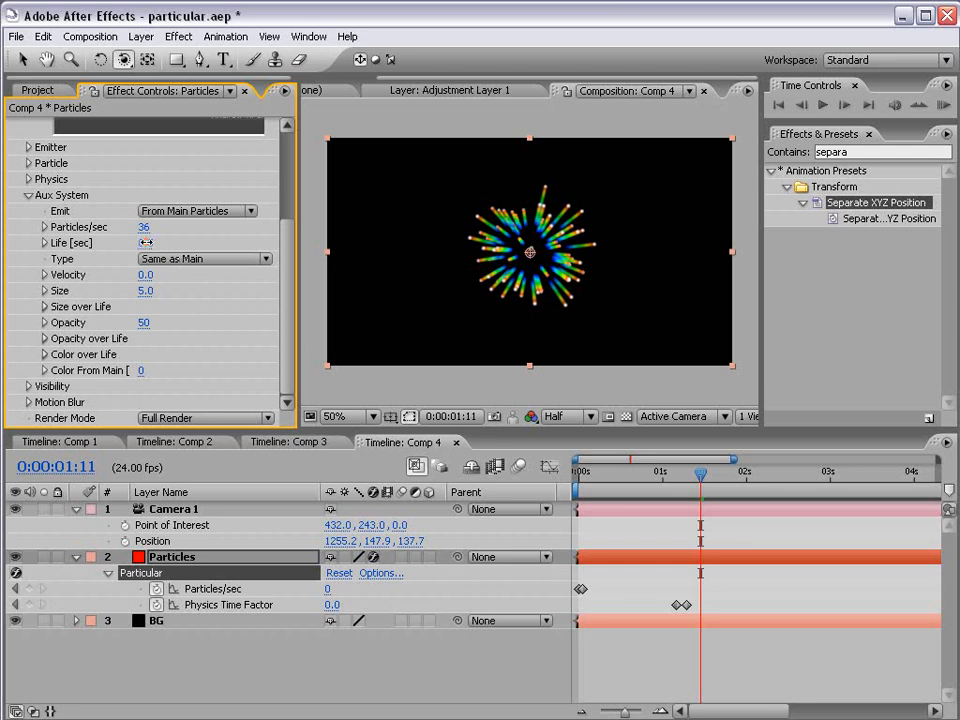
{"action": "left_click", "coordinate": [145, 243]}
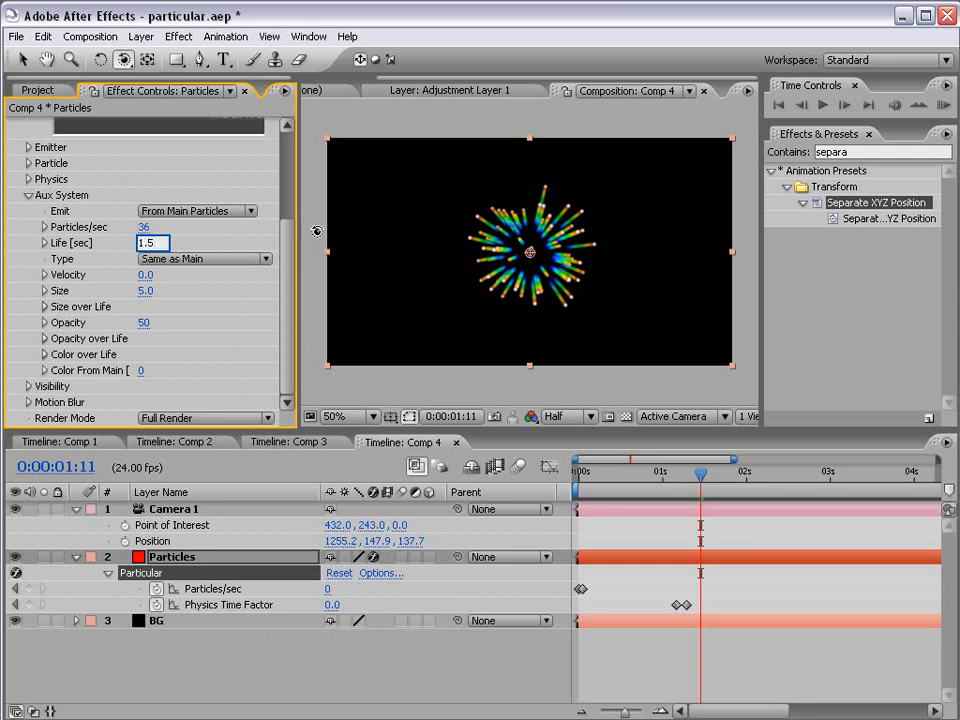
{"action": "key", "text": "Return"}
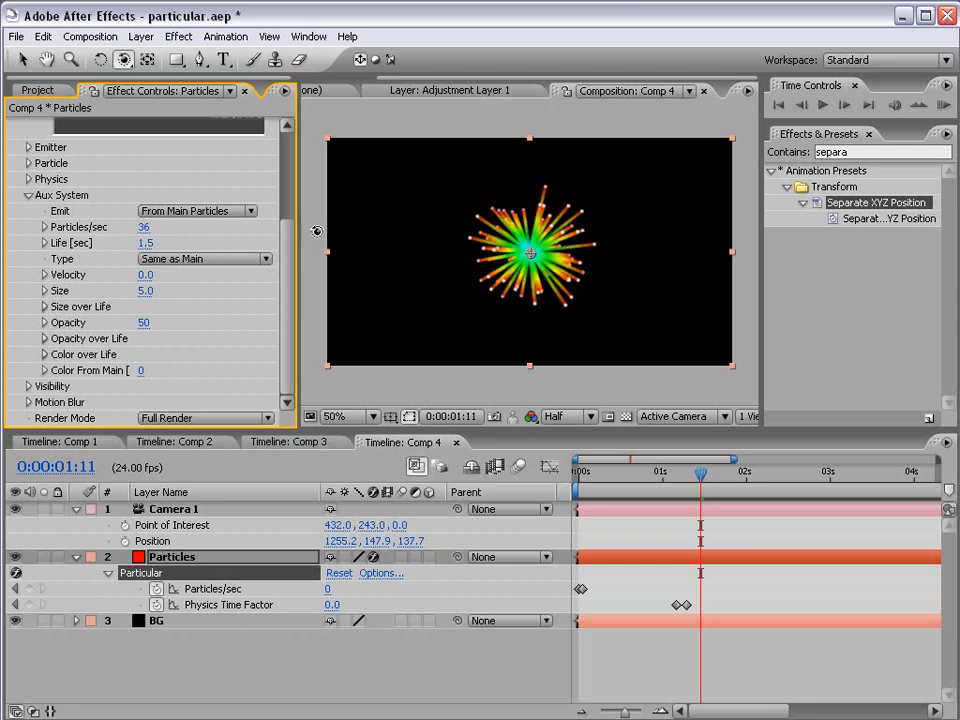
Apply the white-to-black preset to the Aux System's Color over Life and recolor its death stop dark red (RGB 103, 29, 31).
{"action": "left_click", "coordinate": [45, 360]}
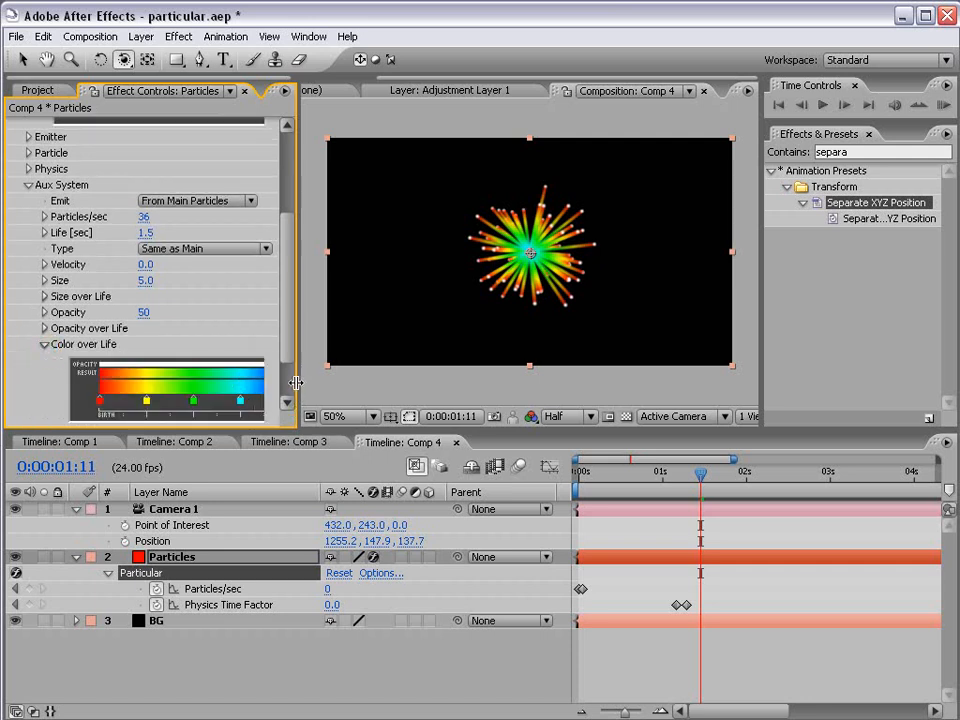
{"action": "left_click_drag", "start_coordinate": [296, 383], "coordinate": [362, 382]}
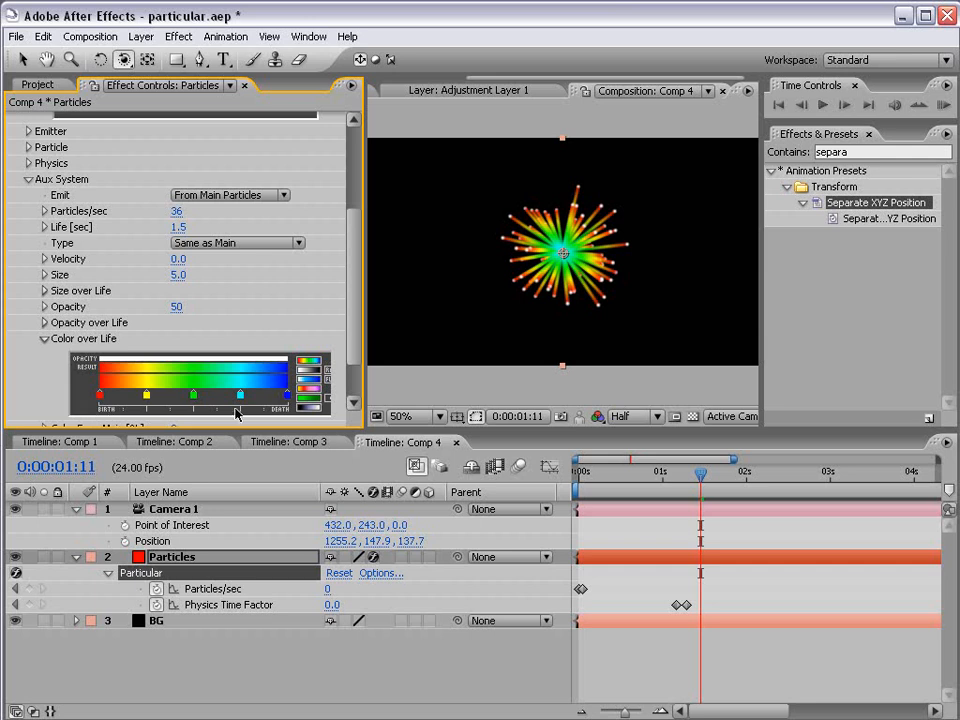
{"action": "left_click", "coordinate": [308, 382]}
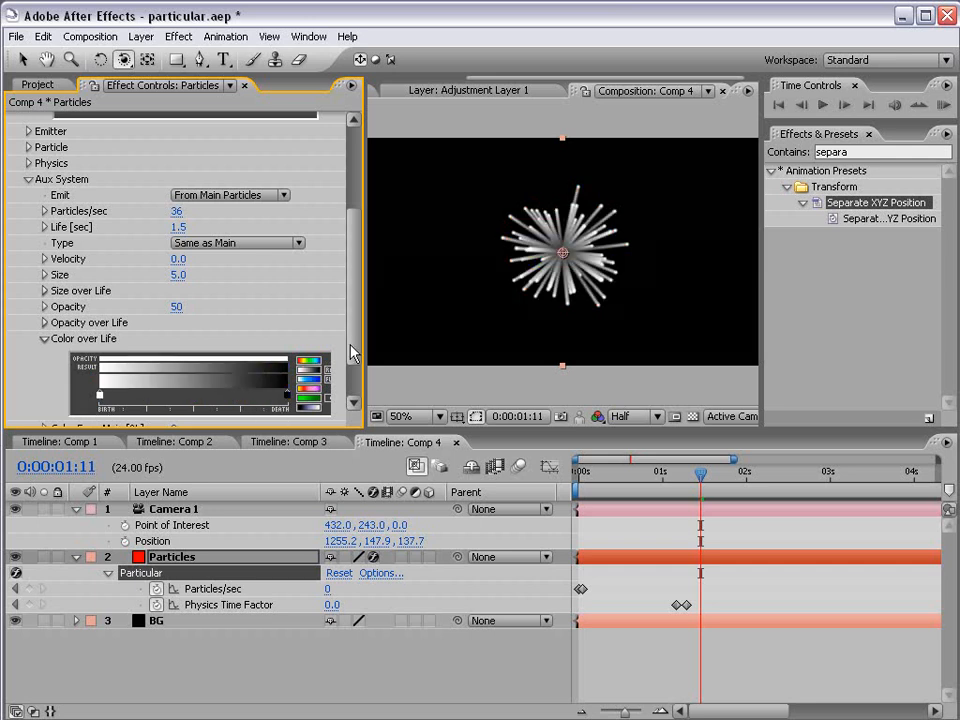
{"action": "double_click", "coordinate": [287, 395]}
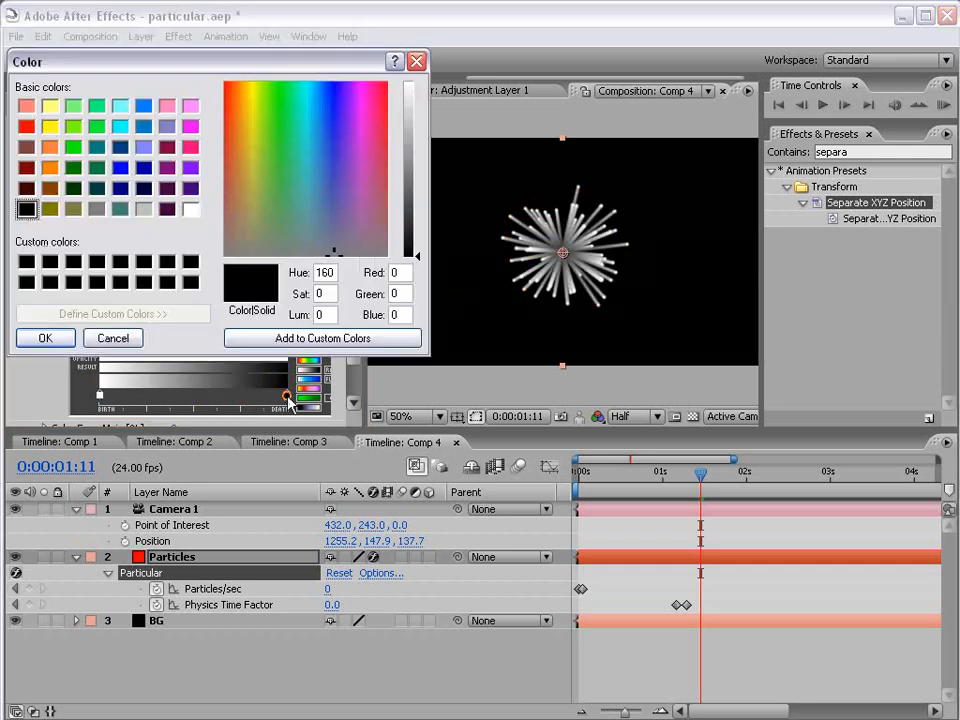
{"action": "left_click", "coordinate": [386, 156]}
{"action": "left_click", "coordinate": [415, 236]}
{"action": "left_click_drag", "start_coordinate": [415, 240], "coordinate": [415, 211]}
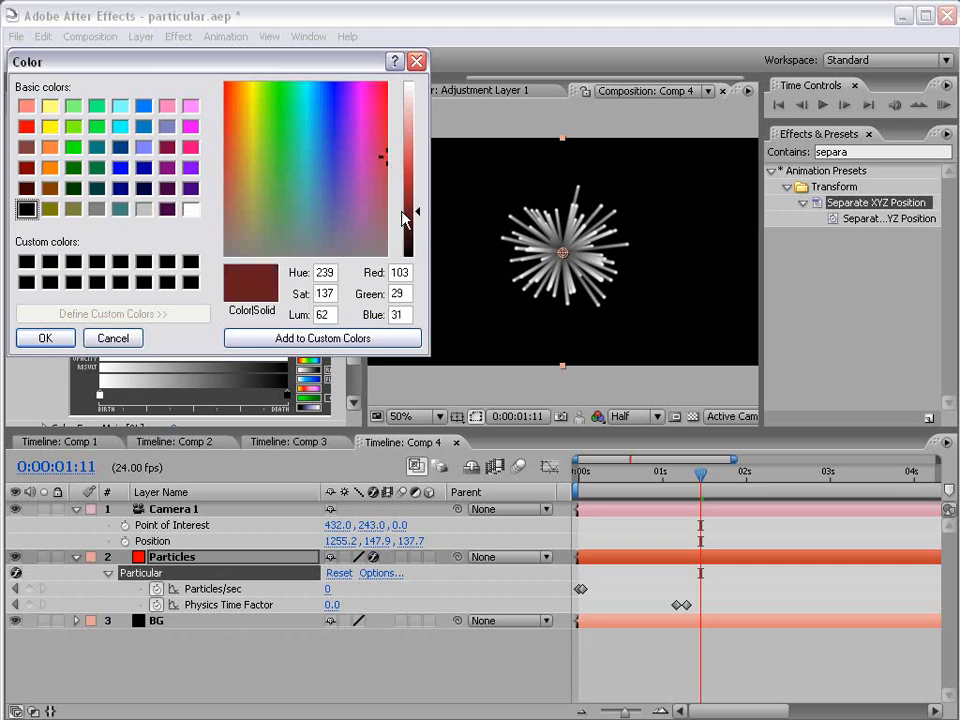
{"action": "left_click", "coordinate": [45, 338]}
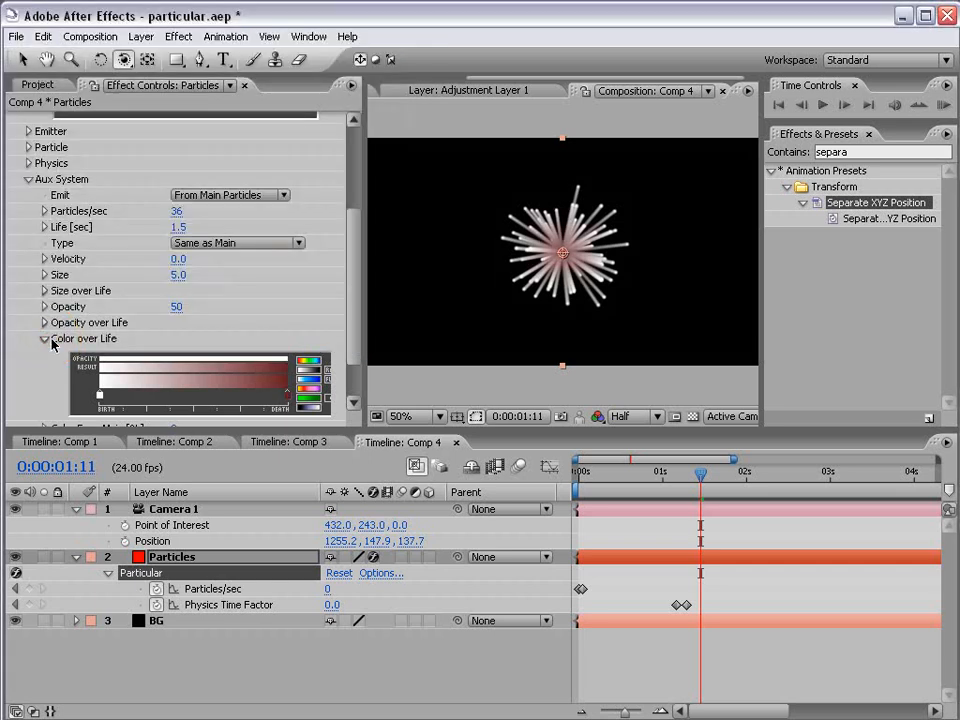
Add a light red color stop to the Aux System's Color over Life gradient and position it near the middle.
{"action": "left_click", "coordinate": [143, 395]}
{"action": "double_click", "coordinate": [143, 395]}
{"action": "left_click", "coordinate": [387, 122]}
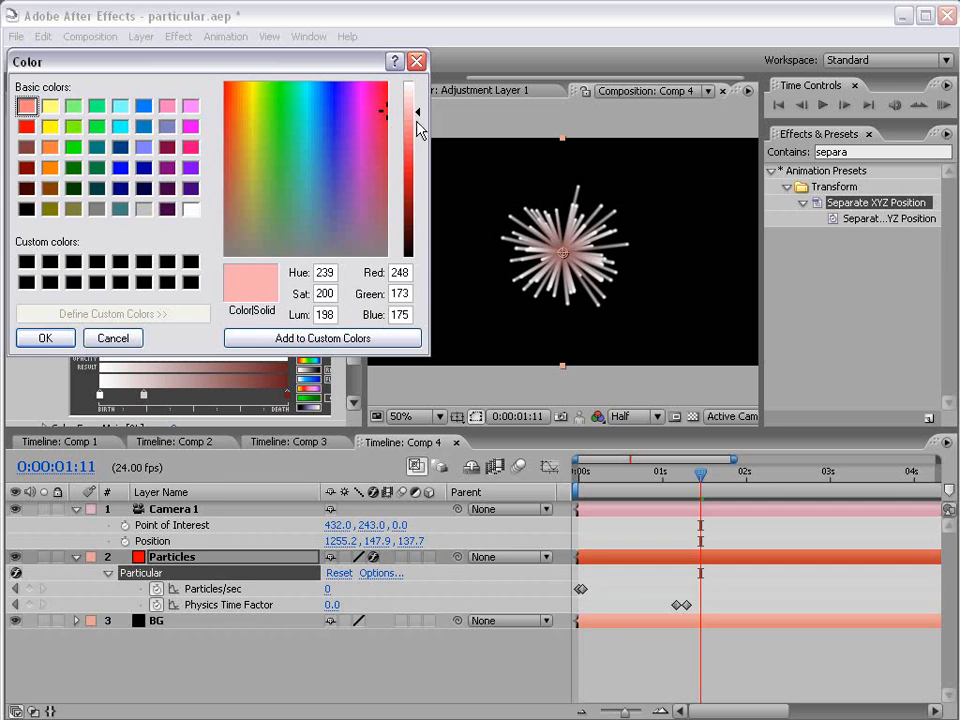
{"action": "left_click_drag", "start_coordinate": [418, 124], "coordinate": [418, 143]}
{"action": "left_click", "coordinate": [45, 338]}
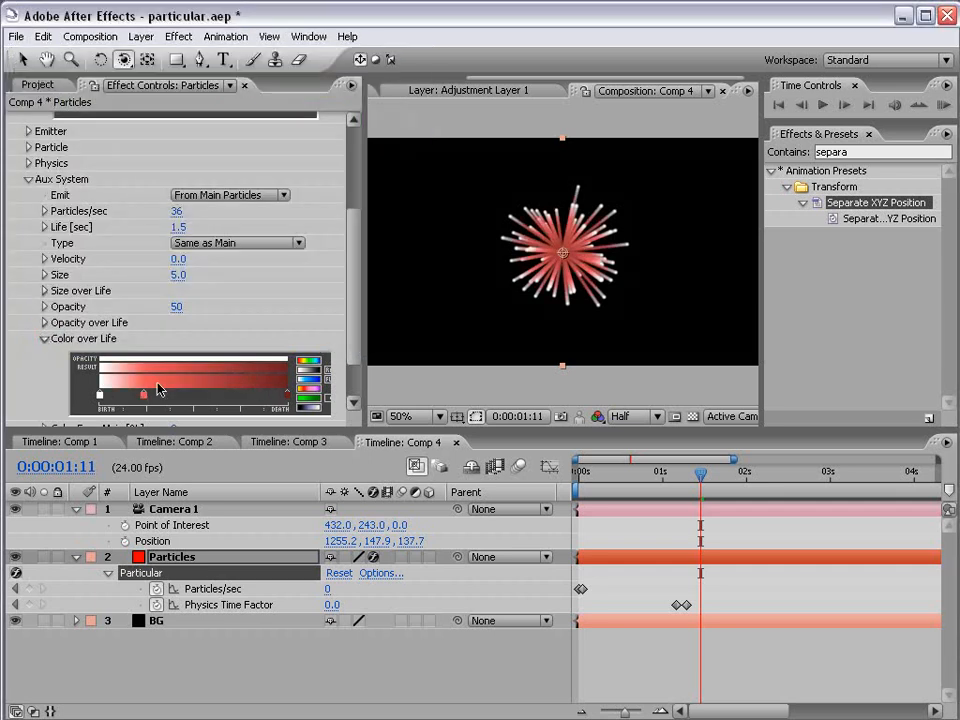
{"action": "left_click_drag", "start_coordinate": [145, 396], "coordinate": [189, 394]}
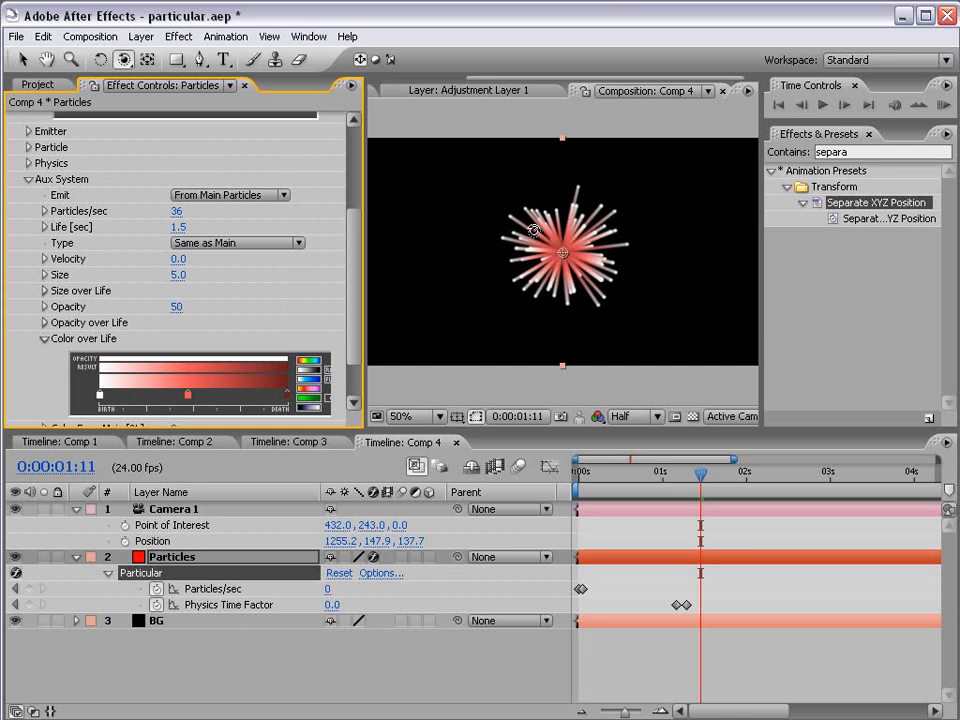
Set the Aux System's particle Size to 1.5.
{"action": "left_click_drag", "start_coordinate": [506, 236], "coordinate": [450, 288]}
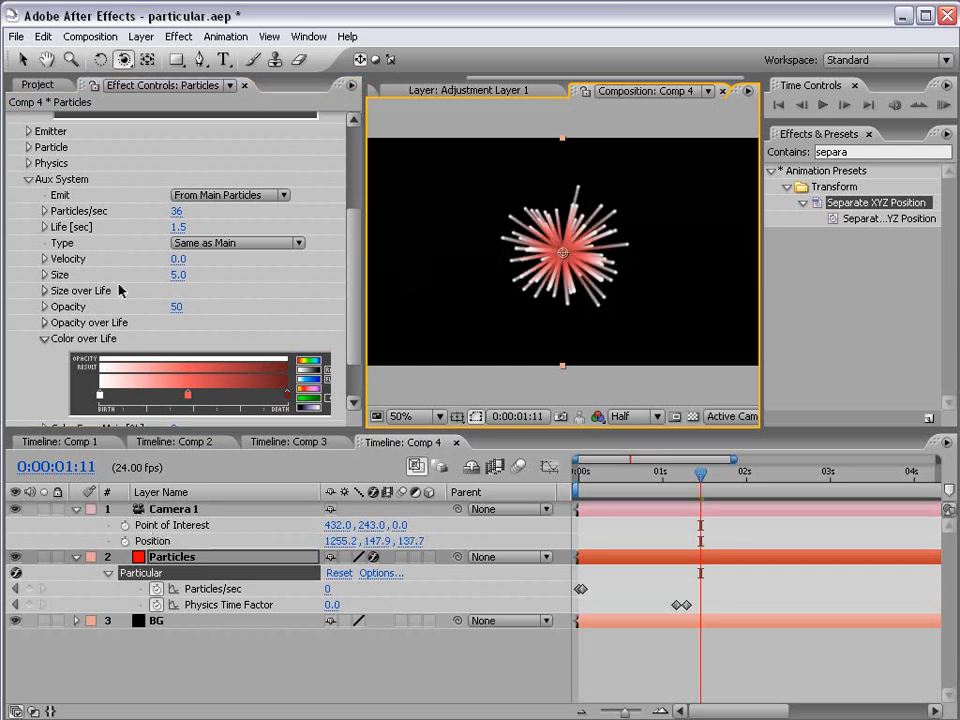
{"action": "left_click", "coordinate": [176, 274]}
{"action": "type", "text": "1."}
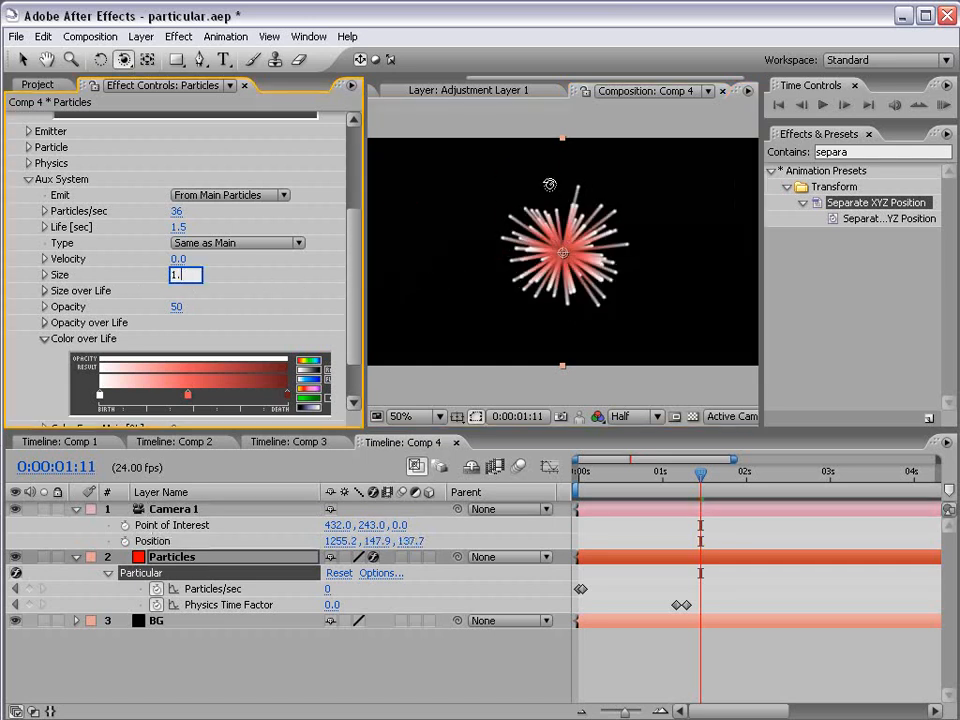
{"action": "type", "text": "5"}
{"action": "key", "text": "Return"}
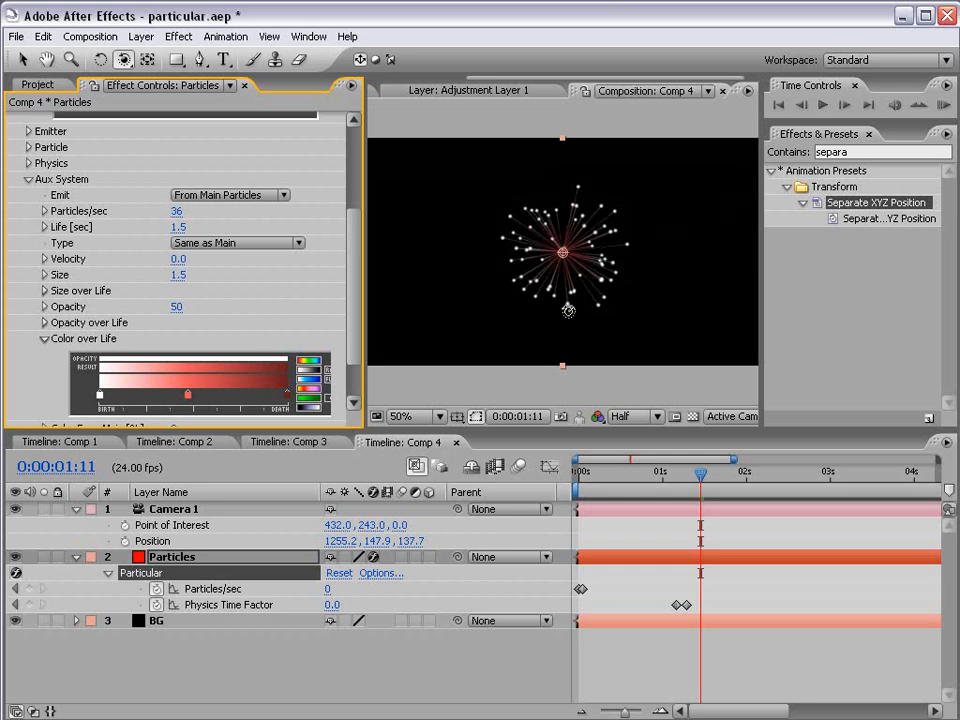
View the composition at 100% in Full resolution and raise the Aux System's Particles/sec to 62.
{"action": "left_click", "coordinate": [474, 341]}
{"action": "key", "text": "slash"}
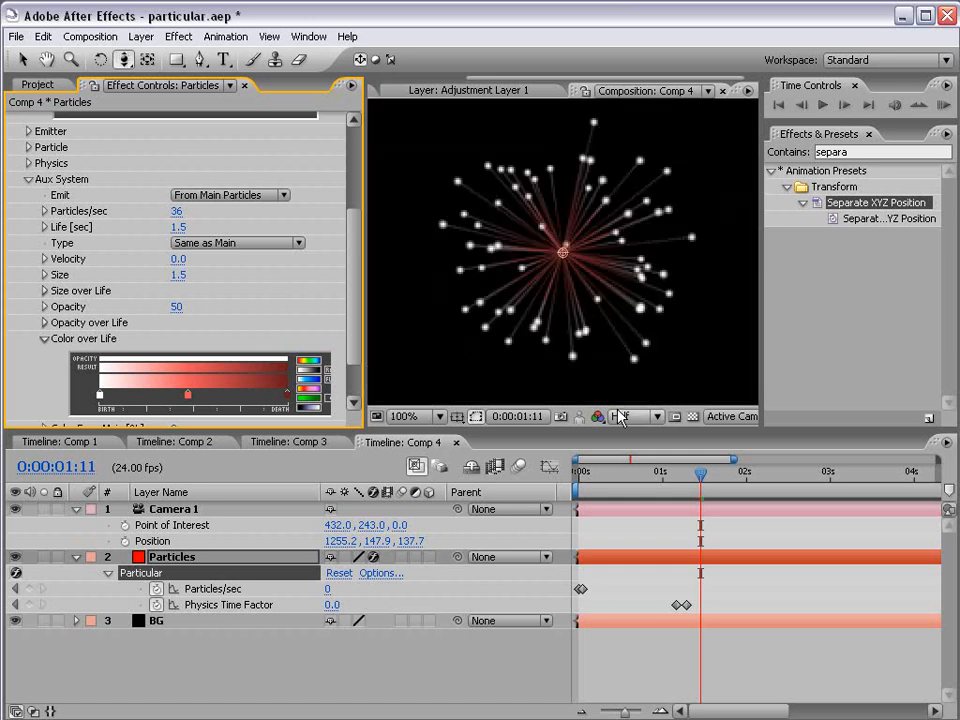
{"action": "left_click", "coordinate": [630, 416]}
{"action": "left_click", "coordinate": [627, 431]}
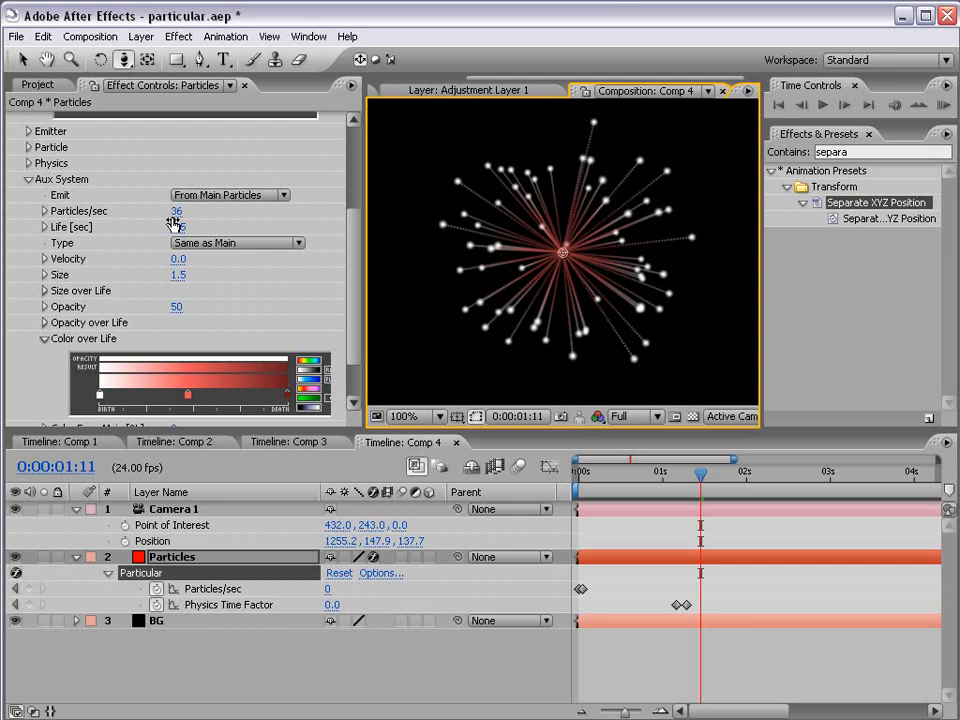
{"action": "left_click_drag", "start_coordinate": [176, 211], "coordinate": [193, 205]}
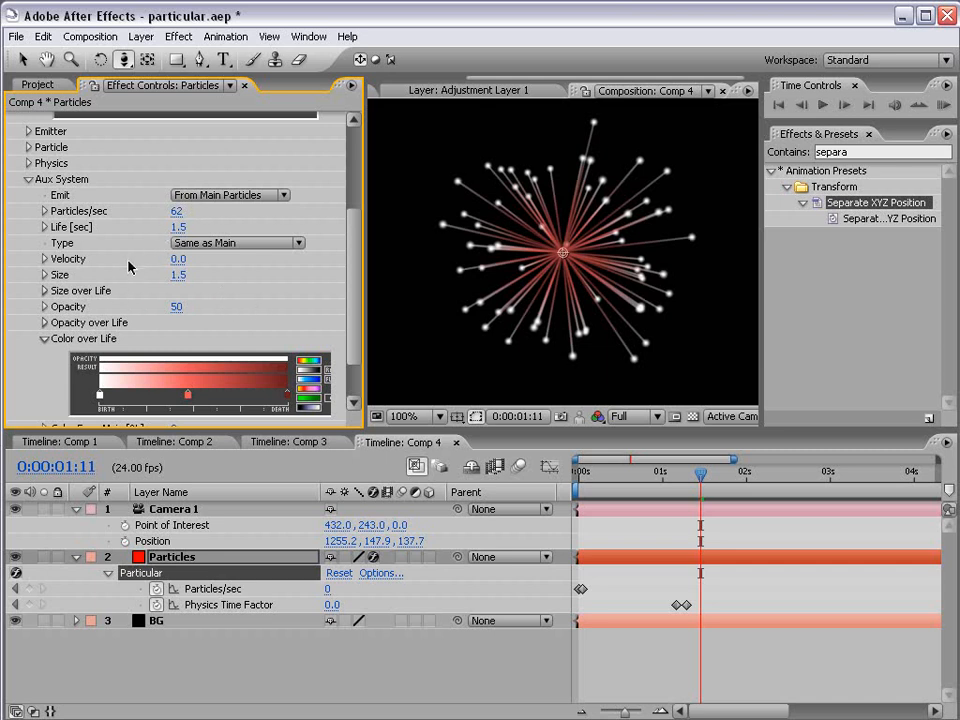
Reshape the Aux System's Size over Life curve to start full and taper to a smaller size toward death.
{"action": "left_click", "coordinate": [44, 291]}
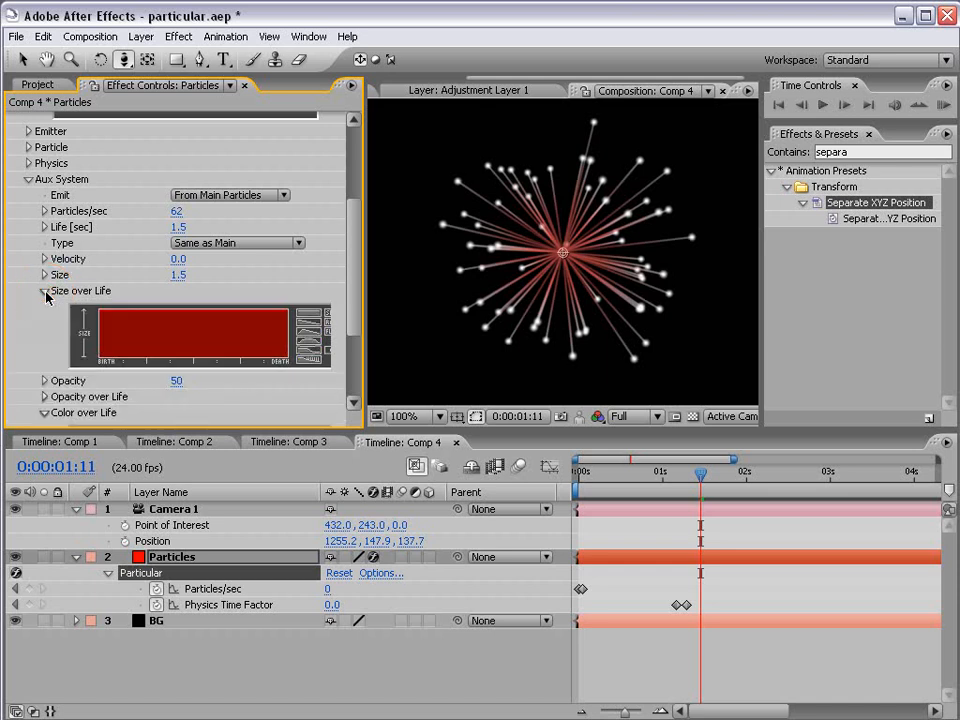
{"action": "mouse_move", "coordinate": [98, 318]}
{"action": "left_mouse_down"}
{"action": "mouse_move", "coordinate": [288, 350]}
{"action": "mouse_move", "coordinate": [229, 326]}
{"action": "mouse_move", "coordinate": [85, 312]}
{"action": "left_mouse_up"}
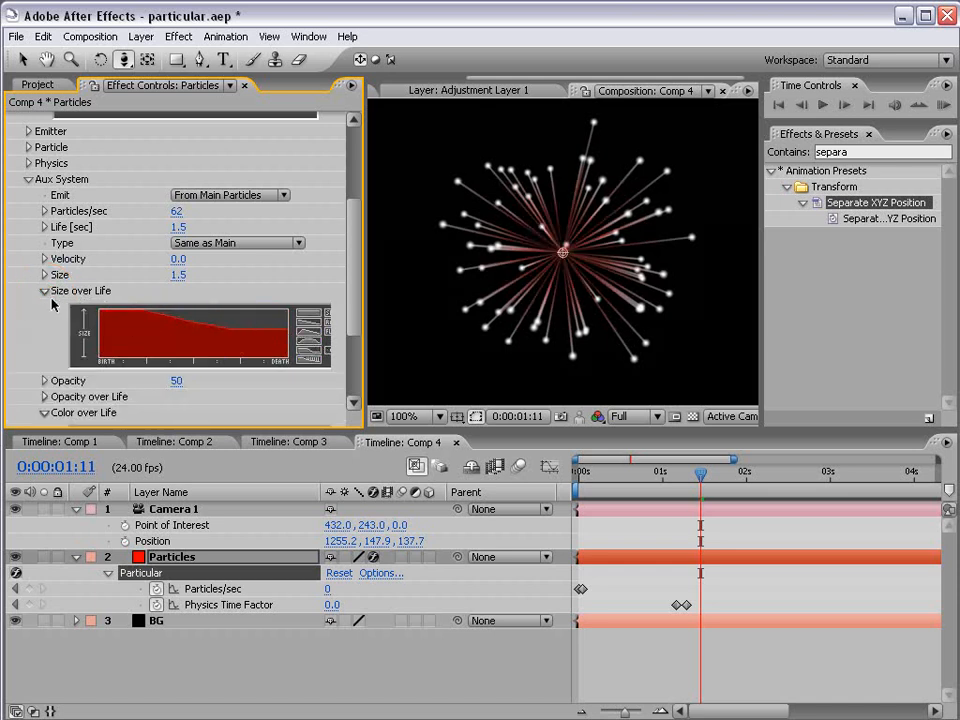
{"action": "scroll", "coordinate": [560, 260], "scroll_direction": "up", "scroll_amount": 2}
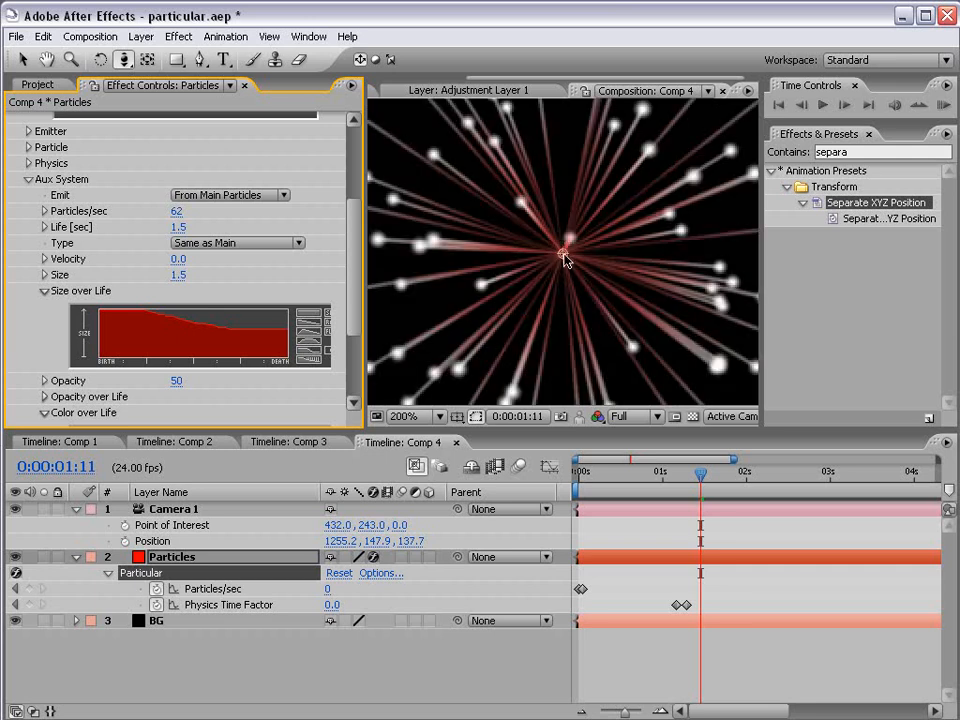
{"action": "scroll", "coordinate": [531, 255], "scroll_direction": "down", "scroll_amount": 2}
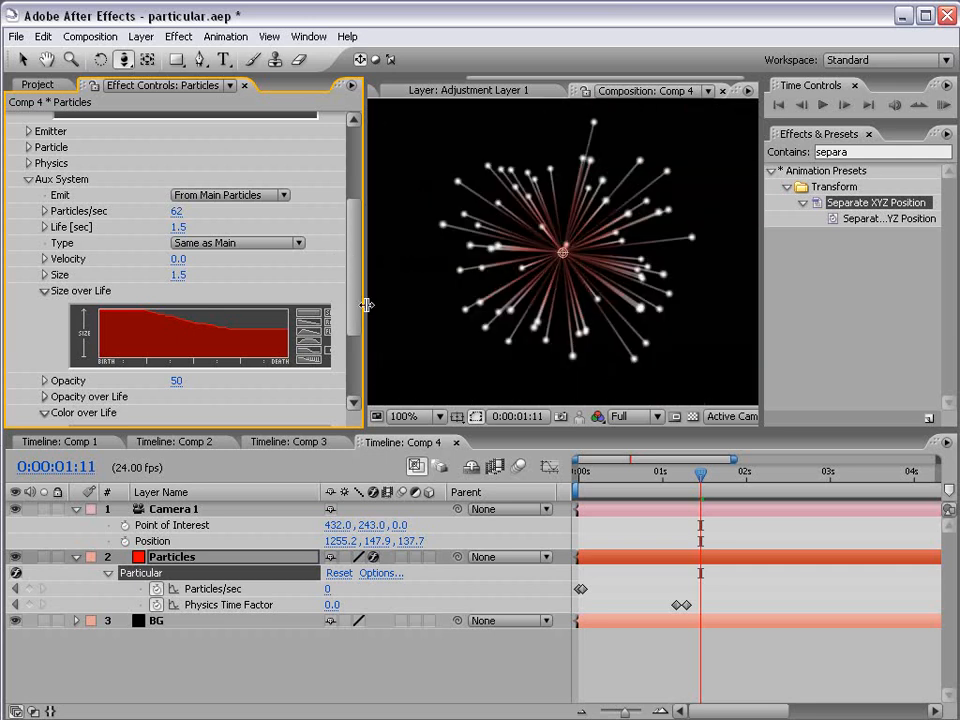
Set the main Particle Size to 0 so that only the Aux System trails render.
{"action": "scroll", "coordinate": [367, 305], "scroll_direction": "up", "scroll_amount": 4}
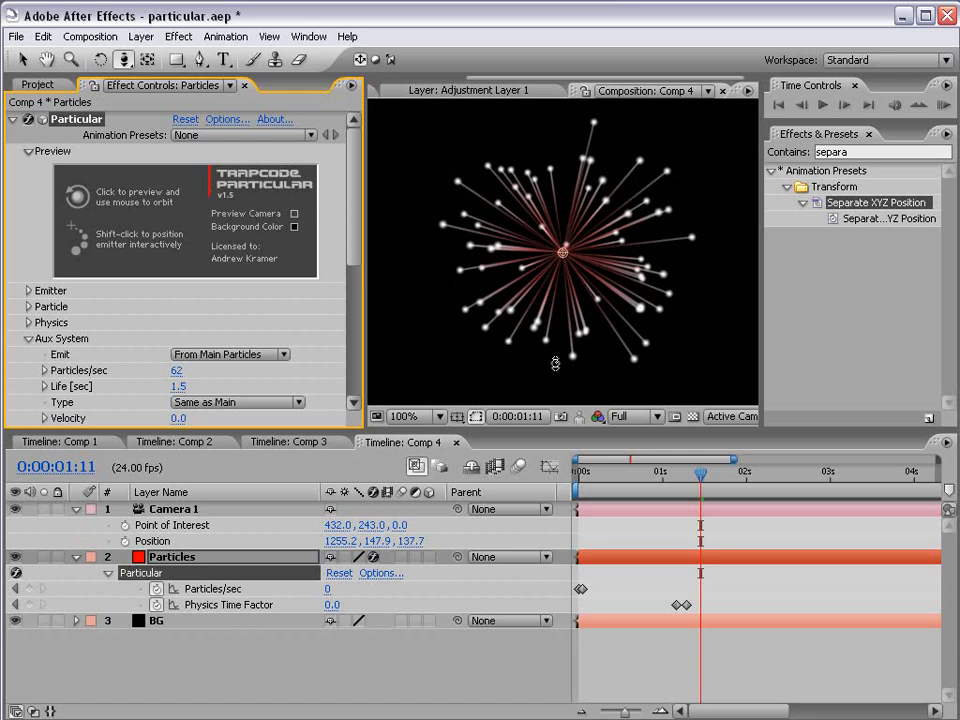
{"action": "left_click_drag", "start_coordinate": [356, 246], "coordinate": [30, 235]}
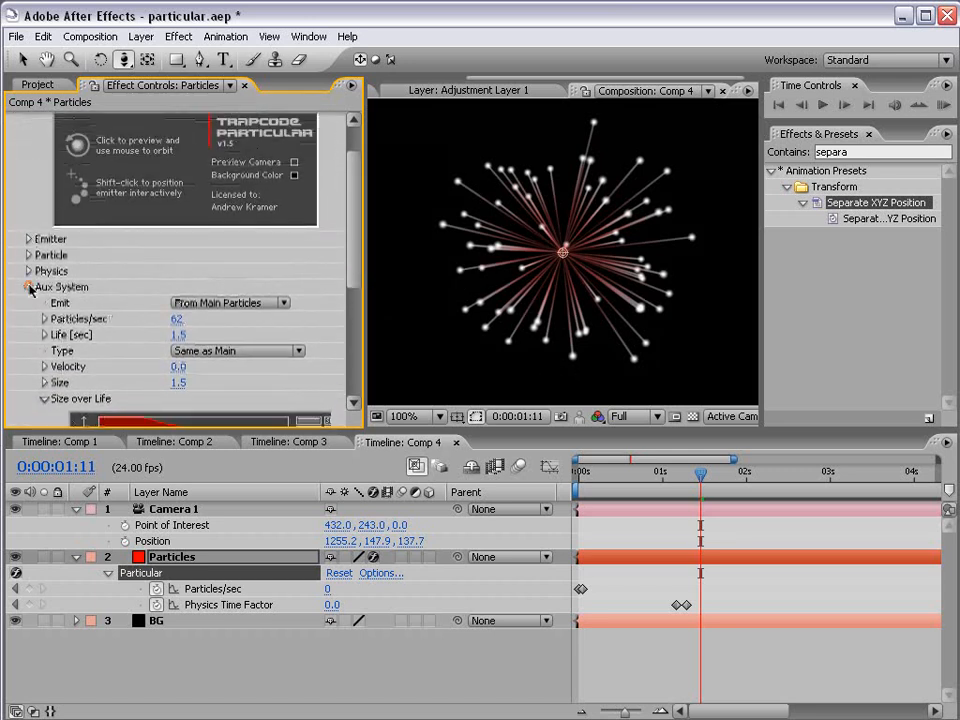
{"action": "left_click", "coordinate": [29, 287]}
{"action": "left_click", "coordinate": [29, 306]}
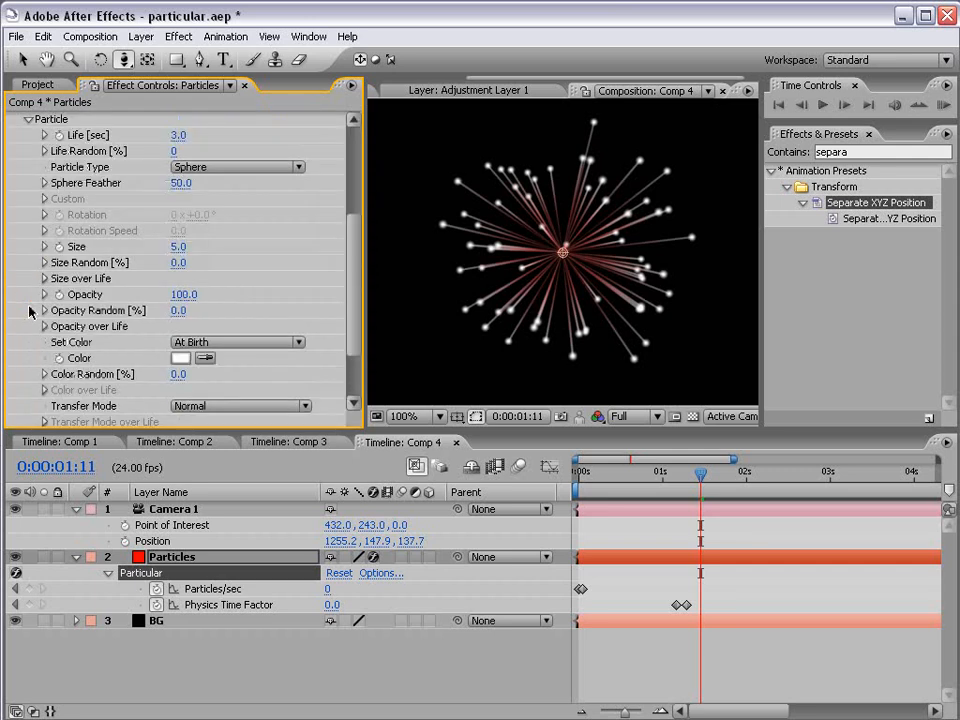
{"action": "left_click", "coordinate": [177, 246]}
{"action": "type", "text": "0"}
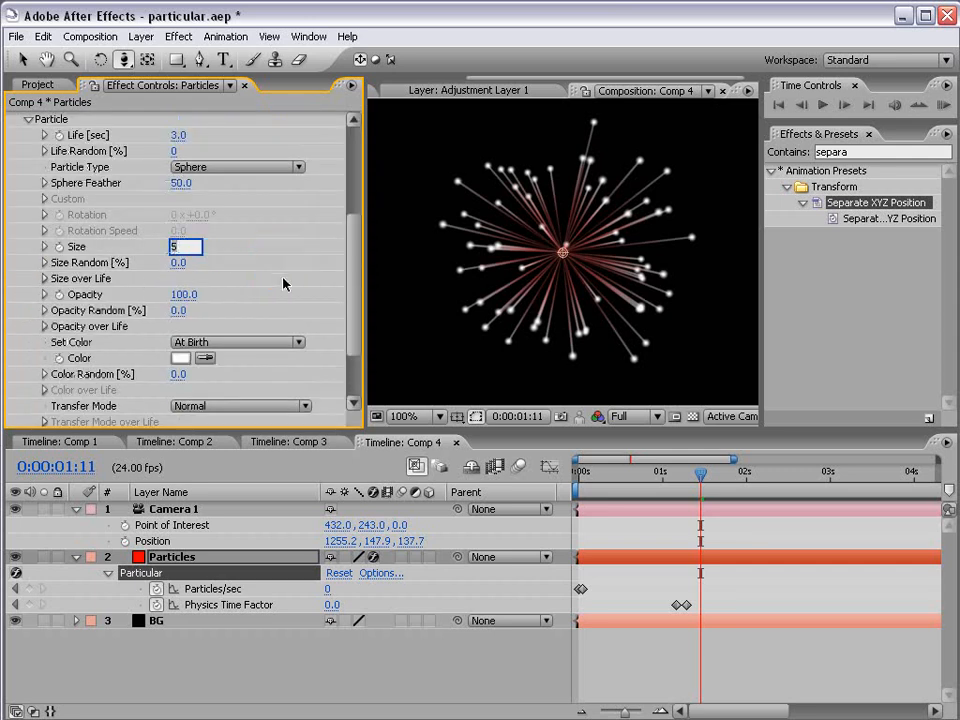
{"action": "key", "text": "Return"}
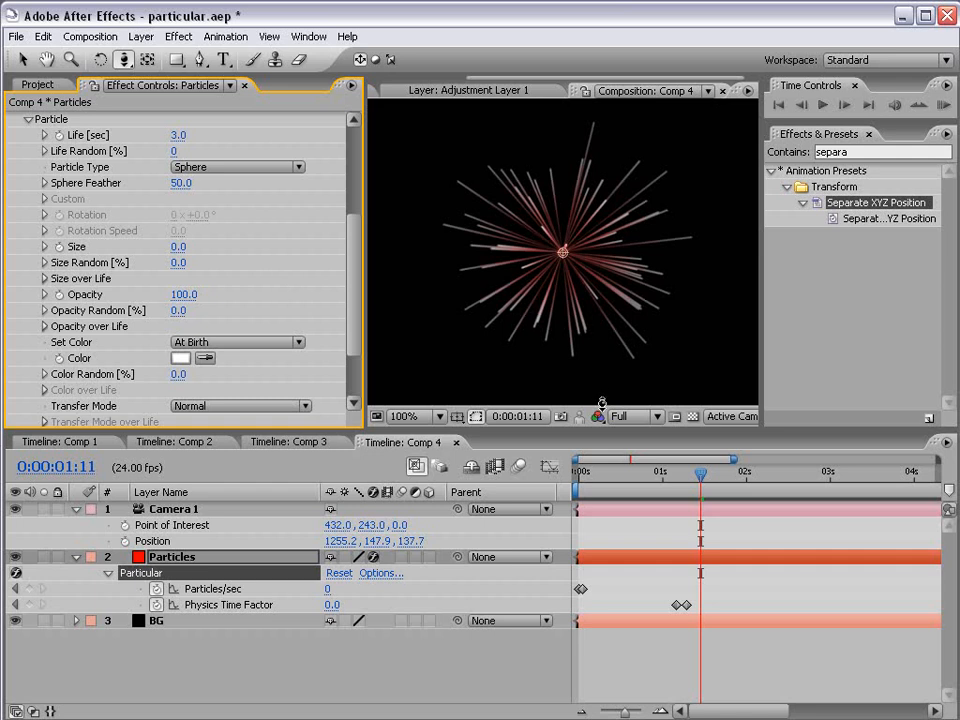
Start the work area at about 0:00:01:07 and increase the Aux System's Opacity at 0:00:01:21.
{"action": "left_click_drag", "start_coordinate": [698, 486], "coordinate": [751, 517]}
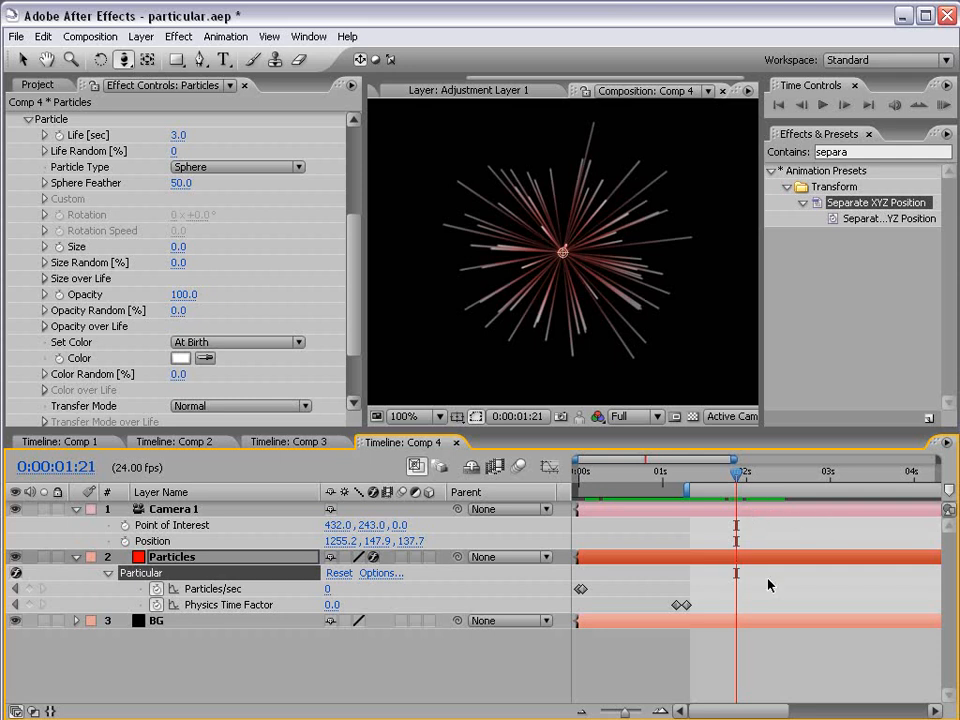
{"action": "left_click_drag", "start_coordinate": [354, 240], "coordinate": [354, 274]}
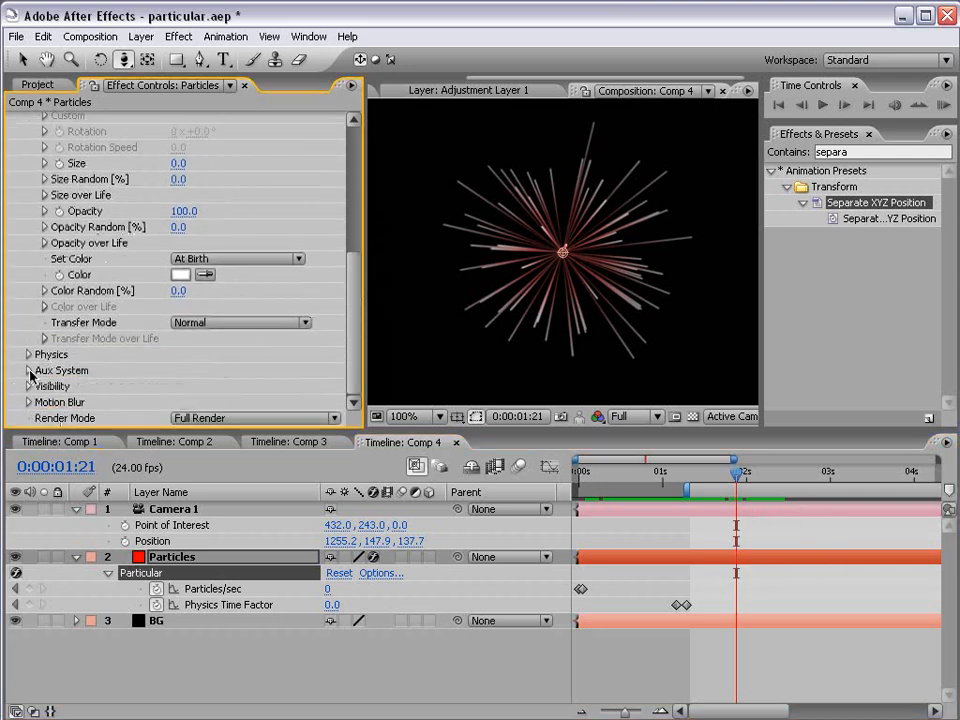
{"action": "left_click", "coordinate": [29, 371]}
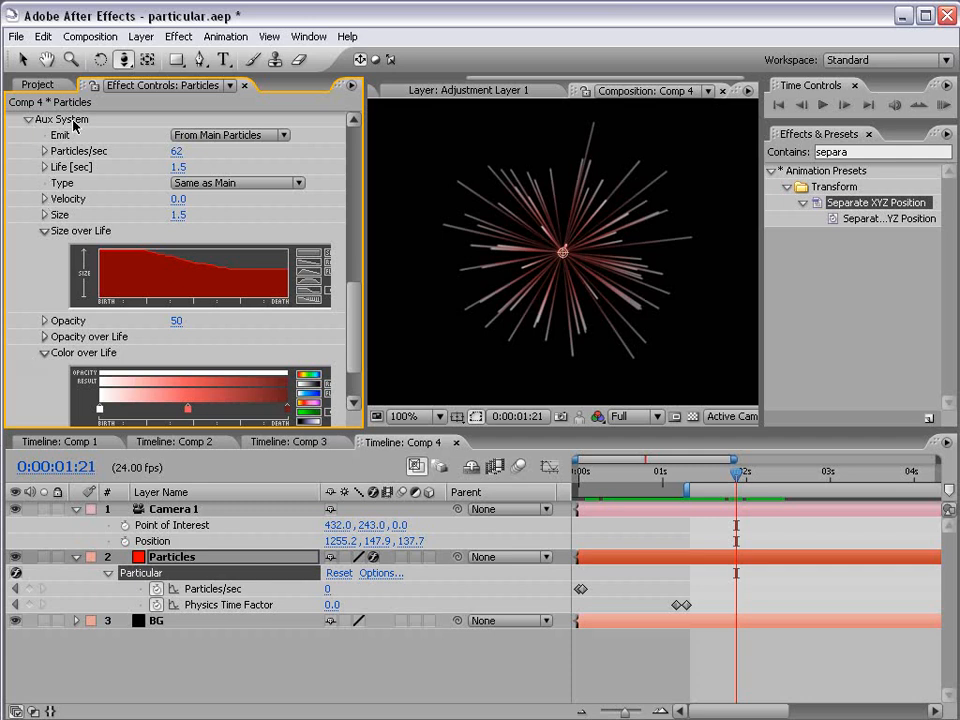
{"action": "left_click_drag", "start_coordinate": [177, 321], "coordinate": [356, 281]}
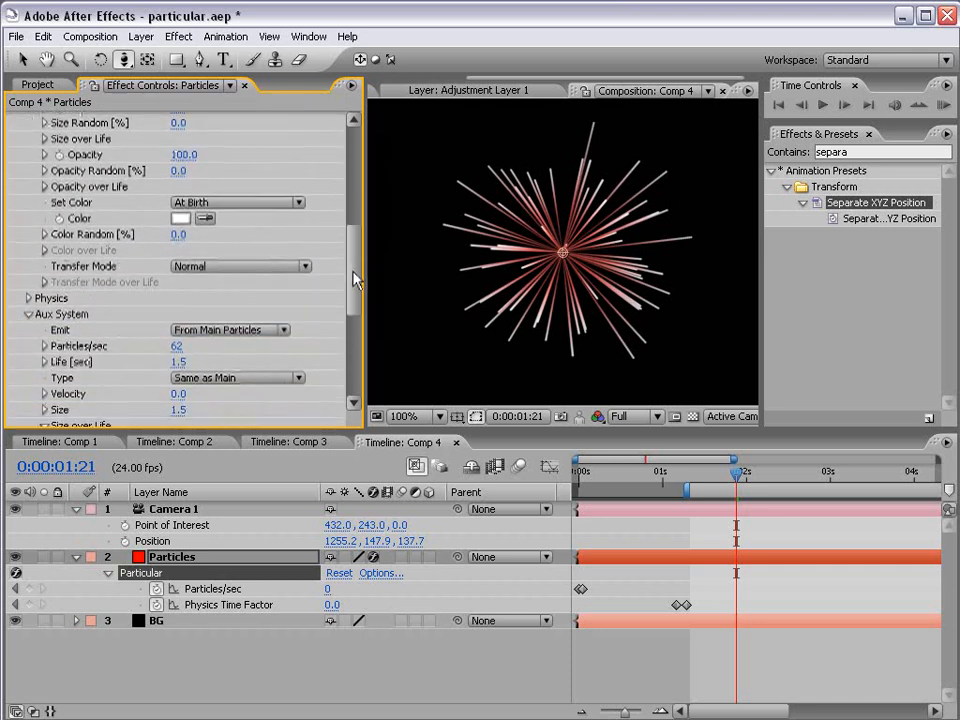
In Particular's Physics Air settings, set the Turbulence Field's Affect Position to 127 and its Scale to 16.
{"action": "left_click", "coordinate": [28, 314]}
{"action": "left_click_drag", "start_coordinate": [353, 342], "coordinate": [355, 253]}
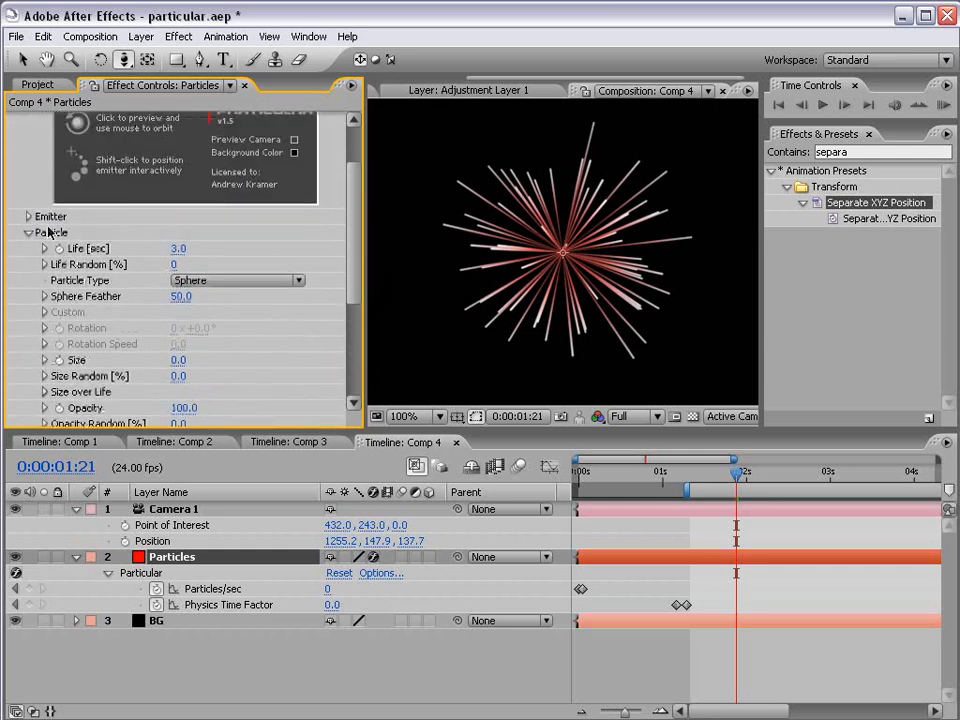
{"action": "left_click", "coordinate": [27, 233]}
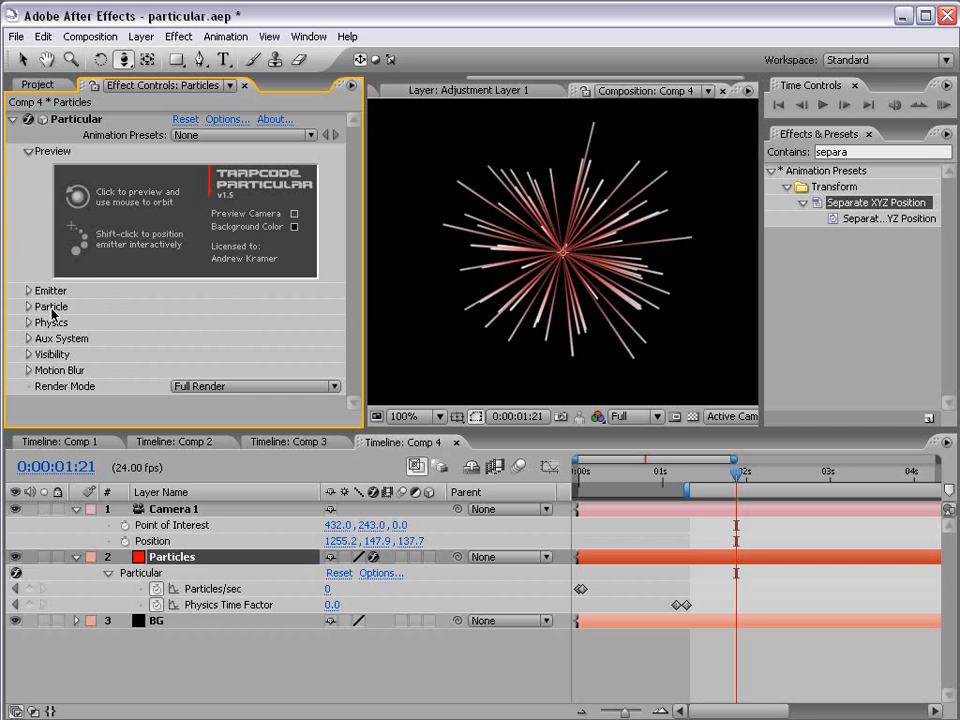
{"action": "left_click", "coordinate": [28, 322]}
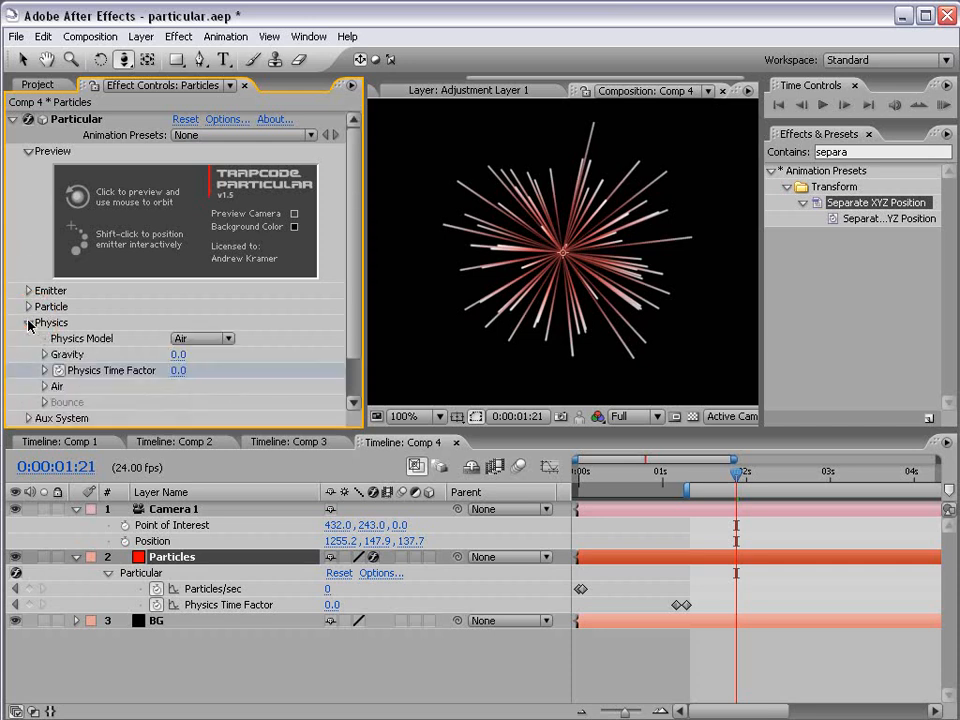
{"action": "left_click", "coordinate": [45, 386]}
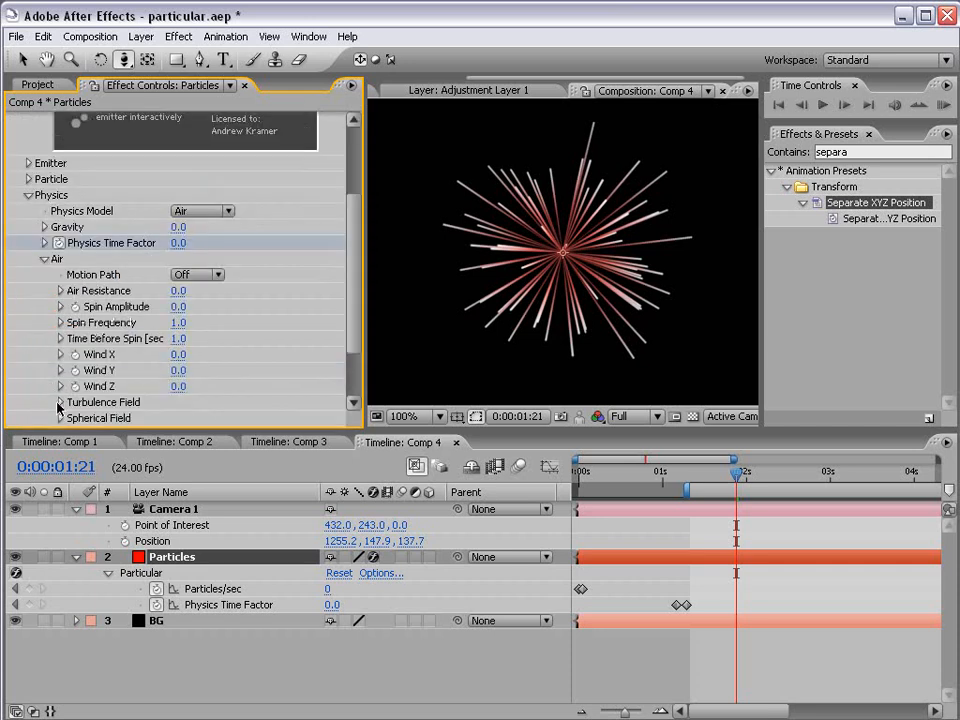
{"action": "left_click", "coordinate": [59, 402]}
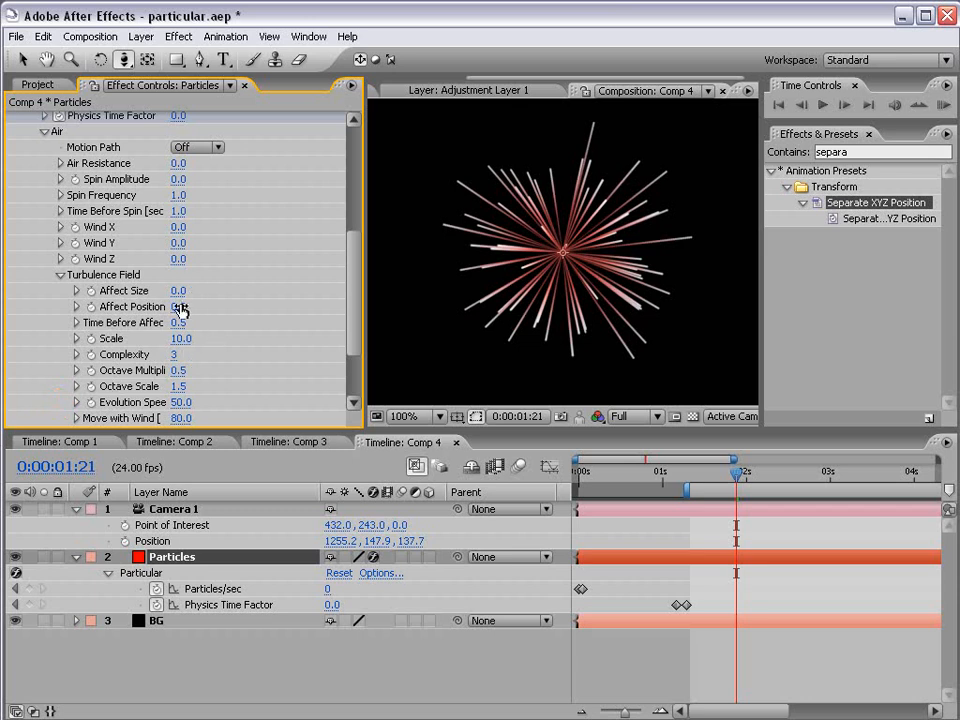
{"action": "left_click_drag", "start_coordinate": [180, 307], "coordinate": [298, 306]}
{"action": "left_click_drag", "start_coordinate": [188, 343], "coordinate": [195, 338]}
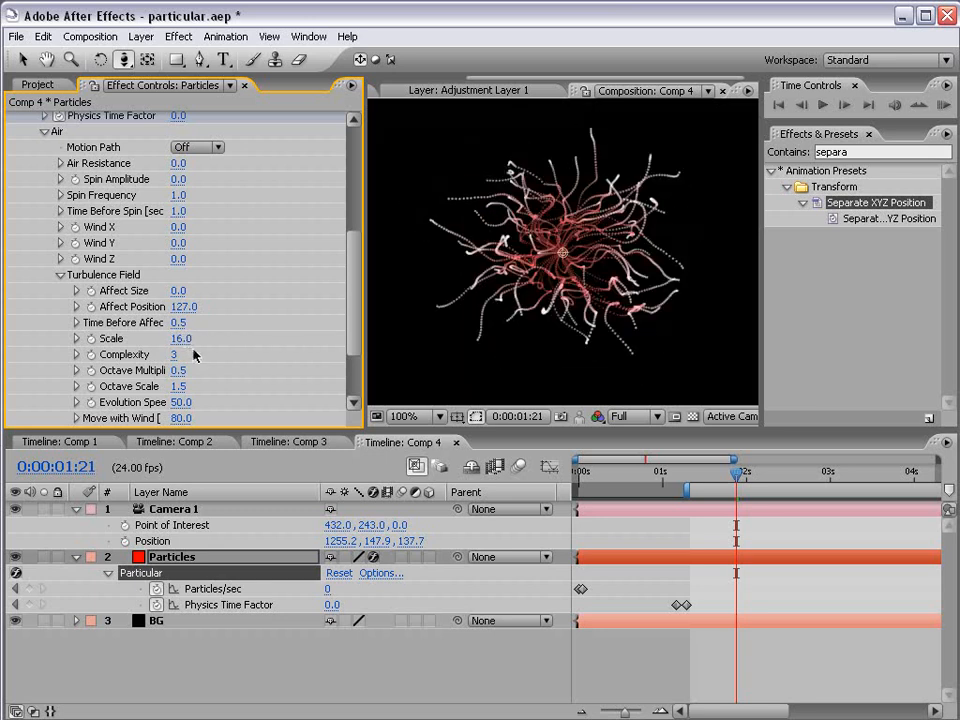
Refine the Turbulence Field to Affect Position 75, Scale 11, Octave Scale 2.0 and Evolution Speed 64.
{"action": "left_click", "coordinate": [181, 339]}
{"action": "type", "text": "10"}
{"action": "key", "text": "Return"}
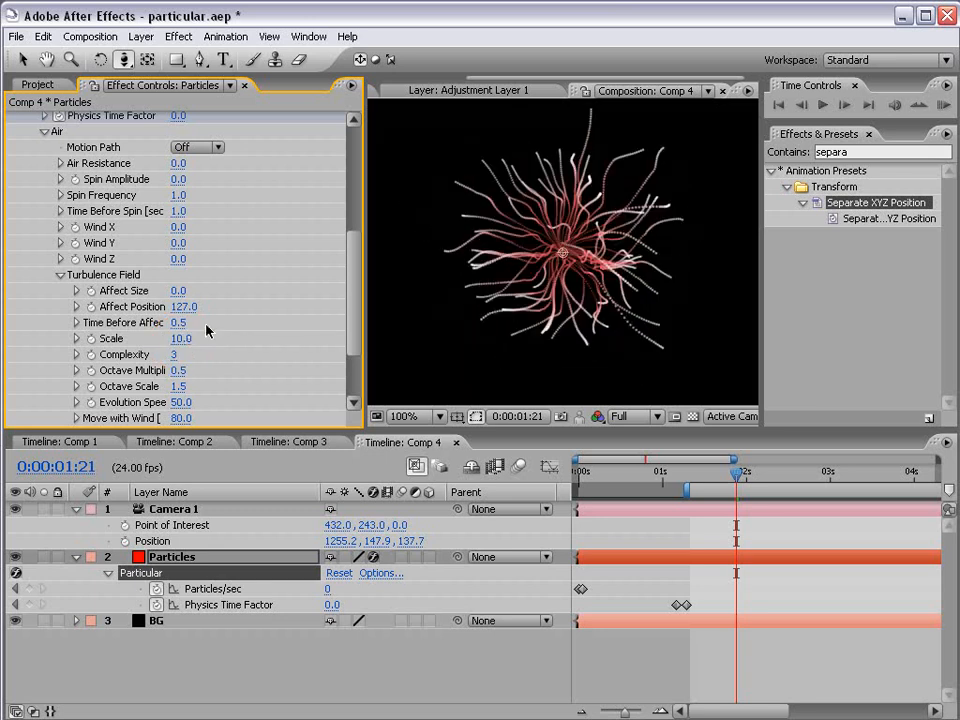
{"action": "left_click_drag", "start_coordinate": [184, 306], "coordinate": [193, 306]}
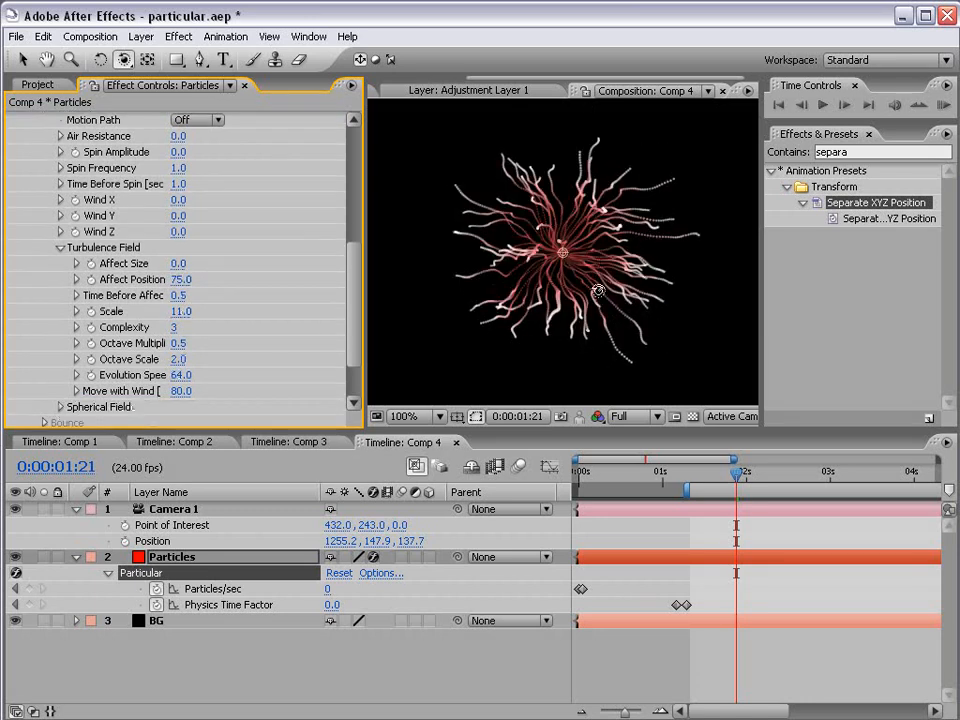
Raise the Aux System's Particles/sec to 117 and lower its Opacity to 69.
{"action": "key", "text": "period"}
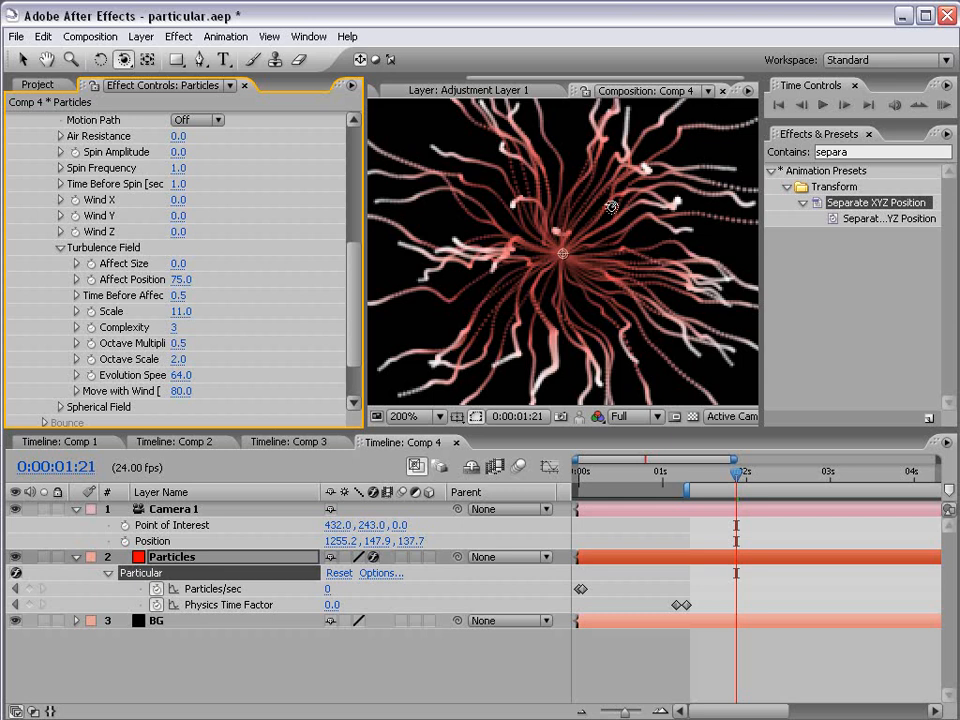
{"action": "scroll", "coordinate": [348, 295], "scroll_direction": "down", "scroll_amount": 2}
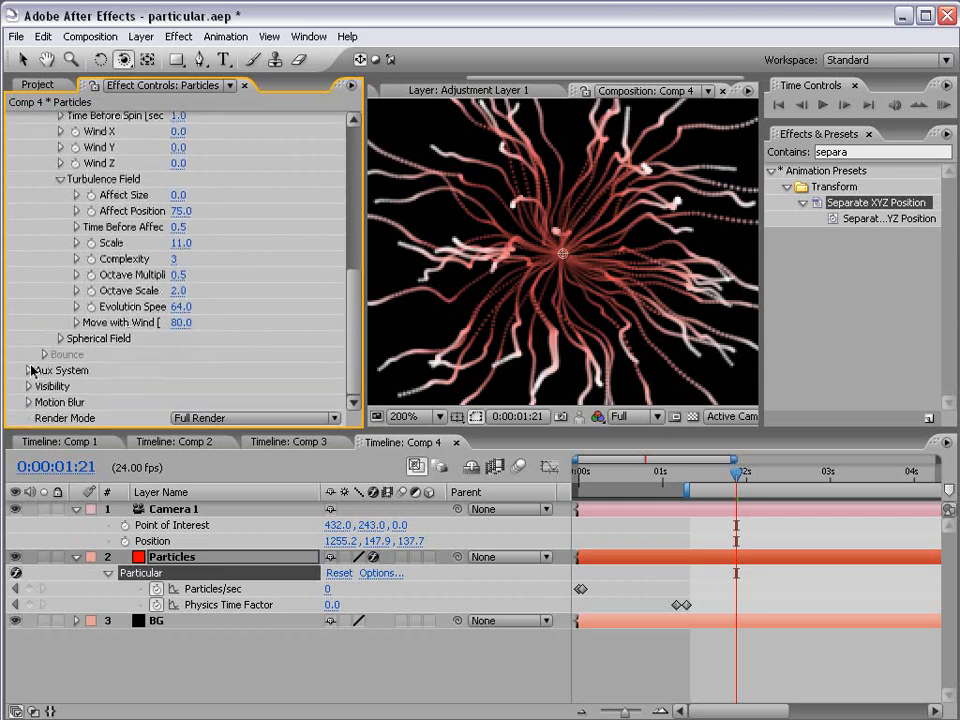
{"action": "left_click", "coordinate": [29, 370]}
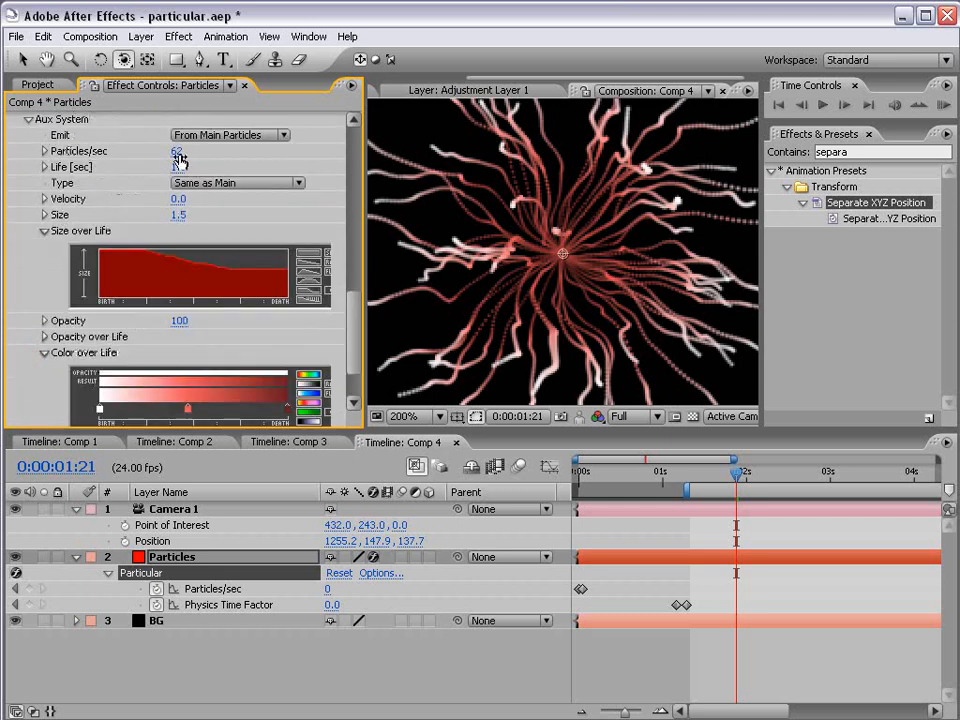
{"action": "left_click_drag", "start_coordinate": [178, 158], "coordinate": [298, 150]}
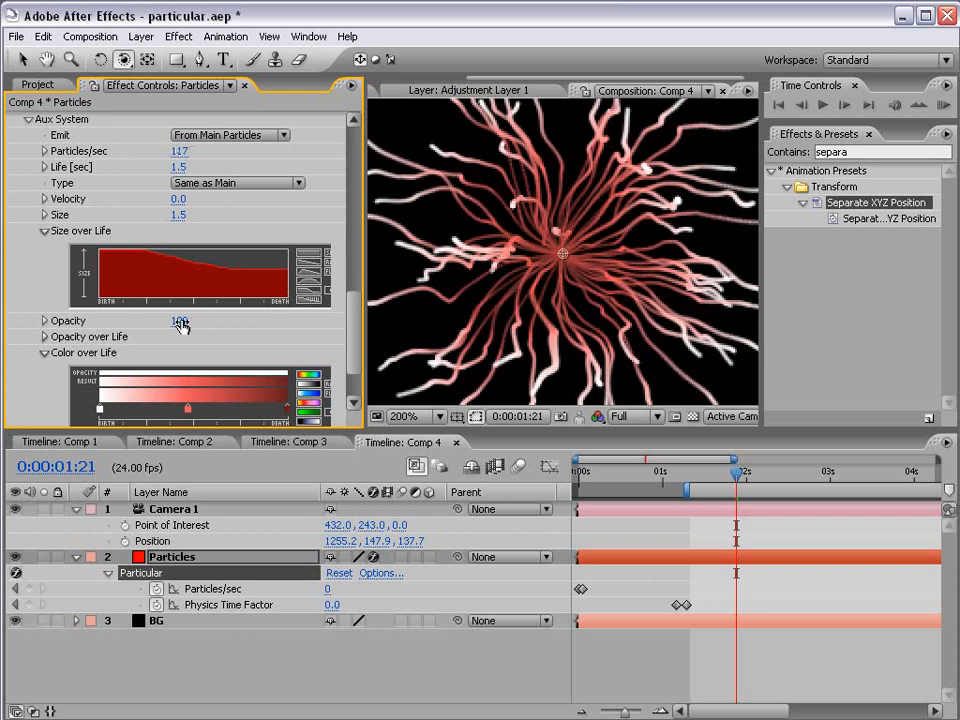
{"action": "left_click_drag", "start_coordinate": [180, 321], "coordinate": [148, 320]}
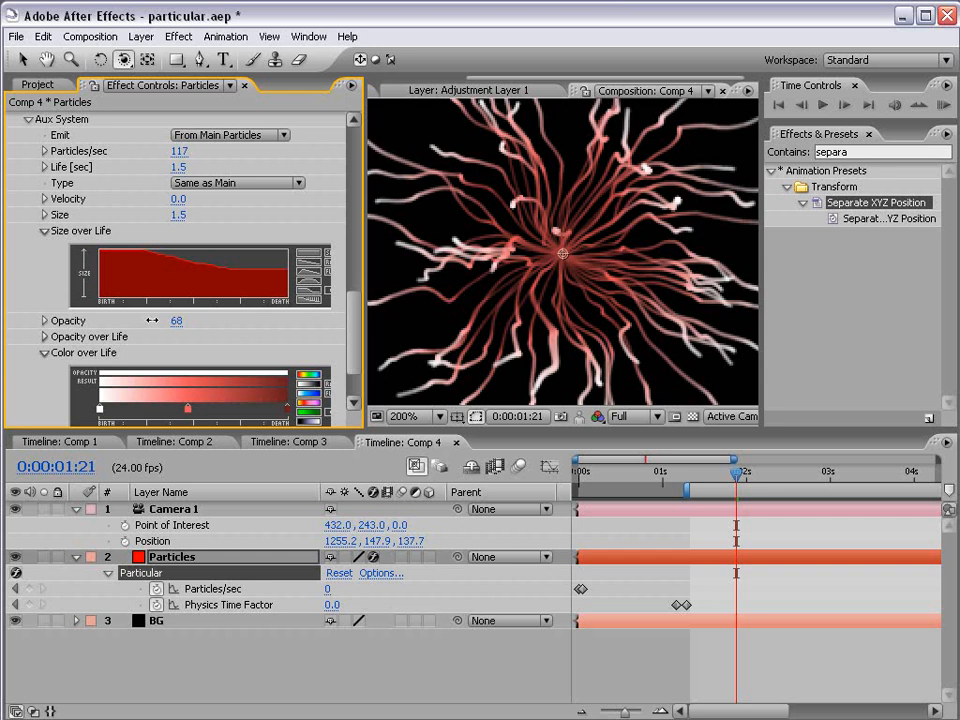
{"action": "key", "text": "comma"}
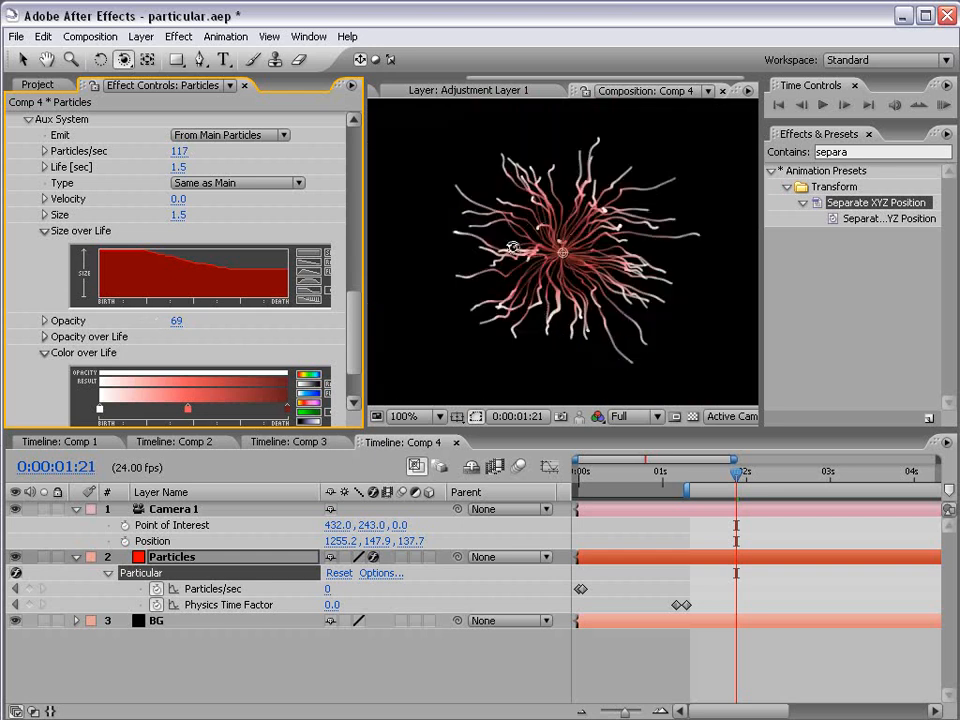
Increase the Emitter's Velocity to 160 so that the trails spread farther from the center.
{"action": "scroll", "coordinate": [343, 143], "scroll_direction": "up", "scroll_amount": 10}
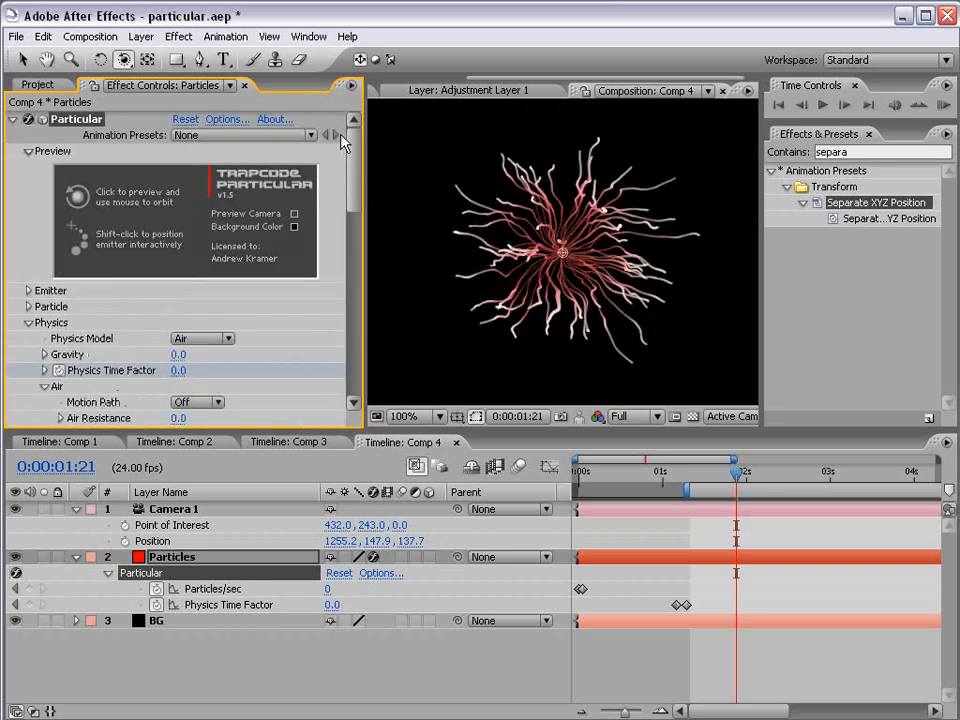
{"action": "left_click", "coordinate": [29, 323]}
{"action": "left_click", "coordinate": [28, 290]}
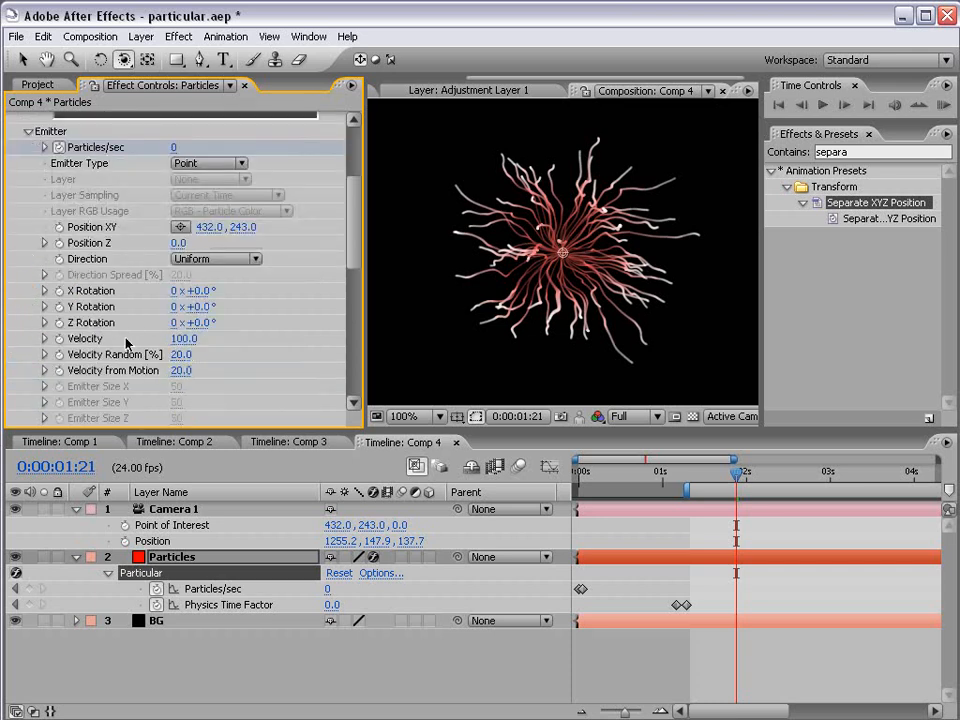
{"action": "left_click_drag", "start_coordinate": [184, 338], "coordinate": [184, 338]}
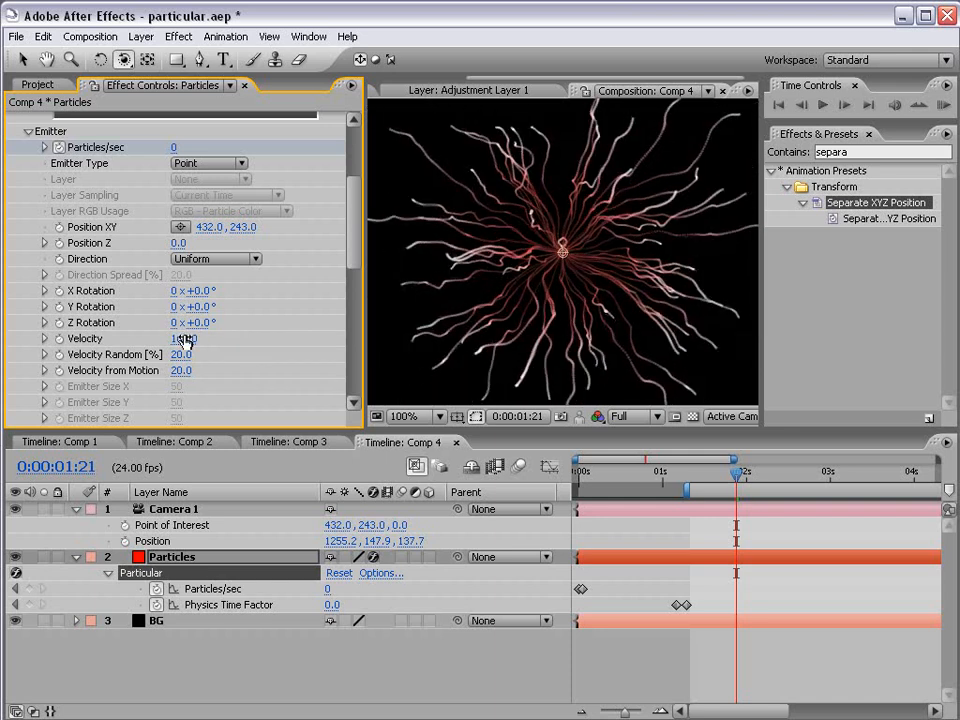
{"action": "scroll", "coordinate": [616, 310], "scroll_direction": "up", "scroll_amount": 1}
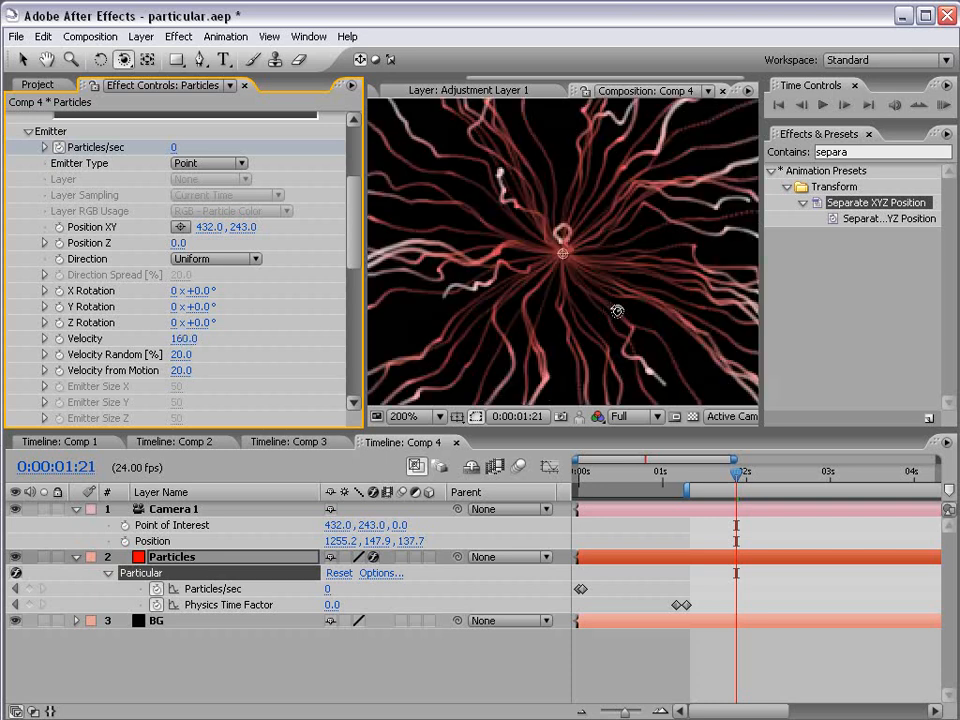
{"action": "scroll", "coordinate": [536, 289], "scroll_direction": "down", "scroll_amount": 1}
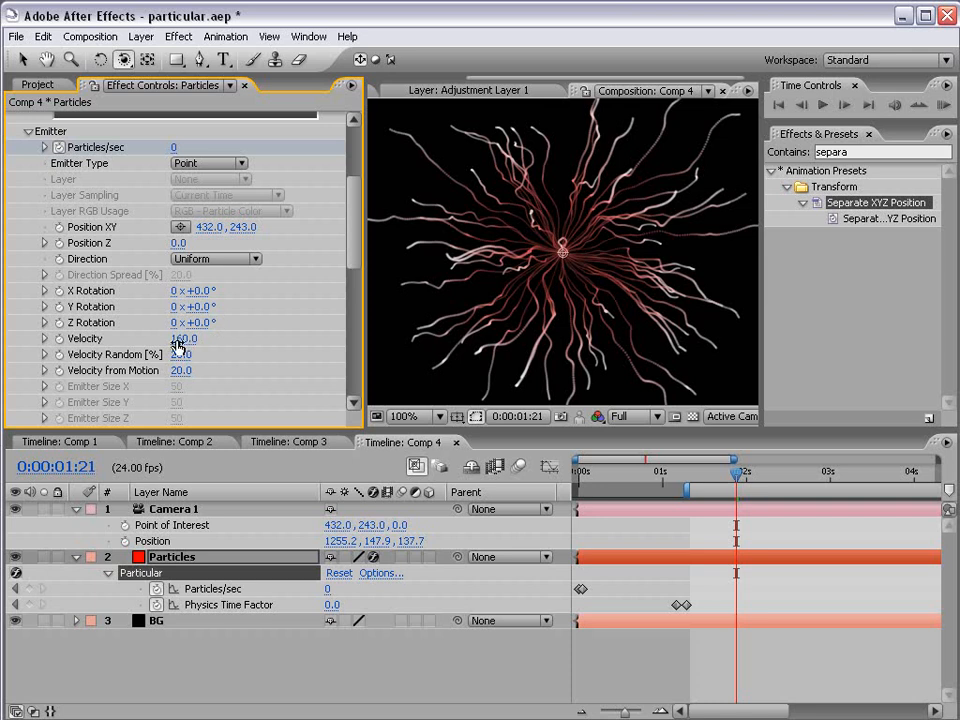
{"action": "left_click_drag", "start_coordinate": [182, 339], "coordinate": [183, 340]}
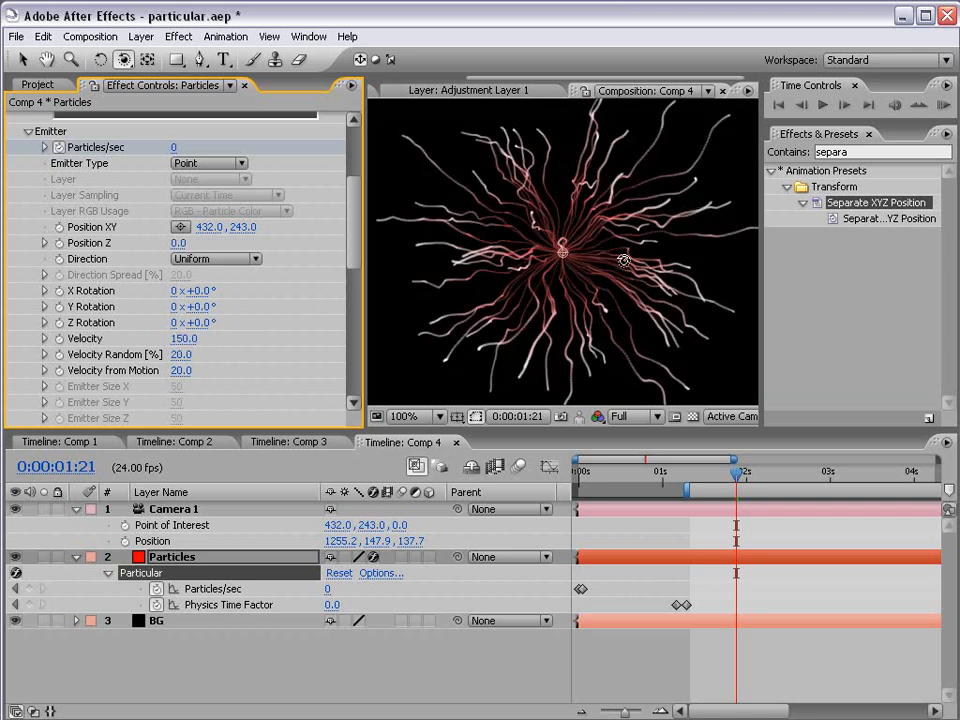
{"action": "scroll", "coordinate": [624, 260], "scroll_direction": "down", "scroll_amount": 1}
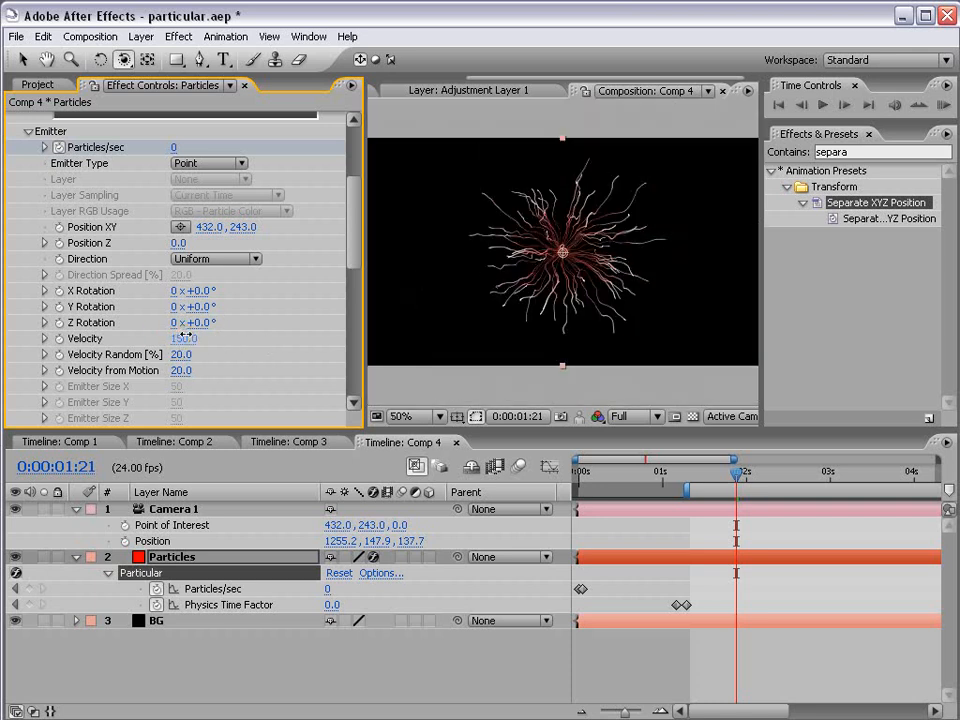
{"action": "left_click_drag", "start_coordinate": [195, 343], "coordinate": [186, 338]}
{"action": "scroll", "coordinate": [557, 324], "scroll_direction": "up", "scroll_amount": 2}
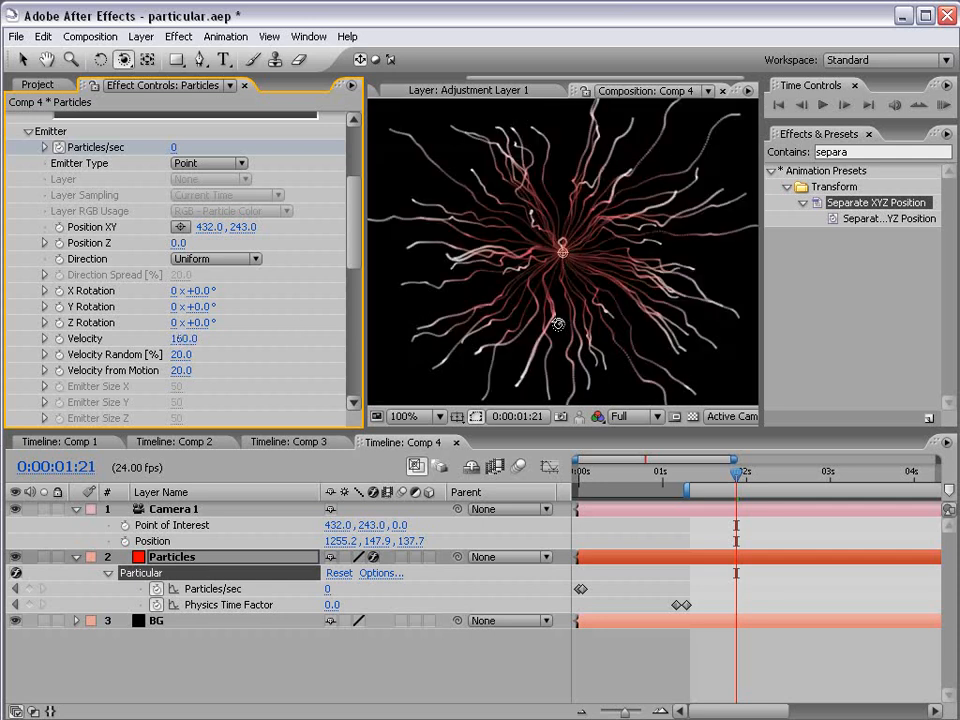
Set the Emitter's Velocity Random to 40% and view the whole composition at 50% in Full resolution.
{"action": "mouse_move", "coordinate": [183, 354]}
{"action": "left_mouse_down"}
{"action": "mouse_move", "coordinate": [253, 357]}
{"action": "mouse_move", "coordinate": [185, 354]}
{"action": "mouse_move", "coordinate": [230, 356]}
{"action": "mouse_move", "coordinate": [200, 355]}
{"action": "left_mouse_up"}
{"action": "left_click", "coordinate": [180, 355]}
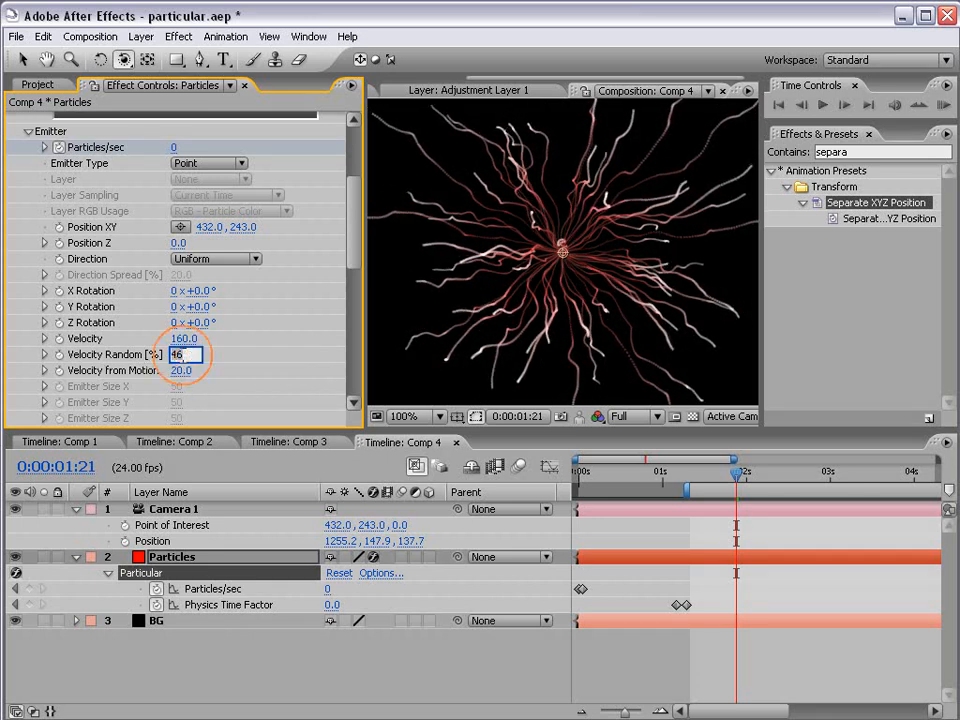
{"action": "type", "text": "40"}
{"action": "key", "text": "Return"}
{"action": "scroll", "coordinate": [668, 268], "scroll_direction": "down", "scroll_amount": 1}
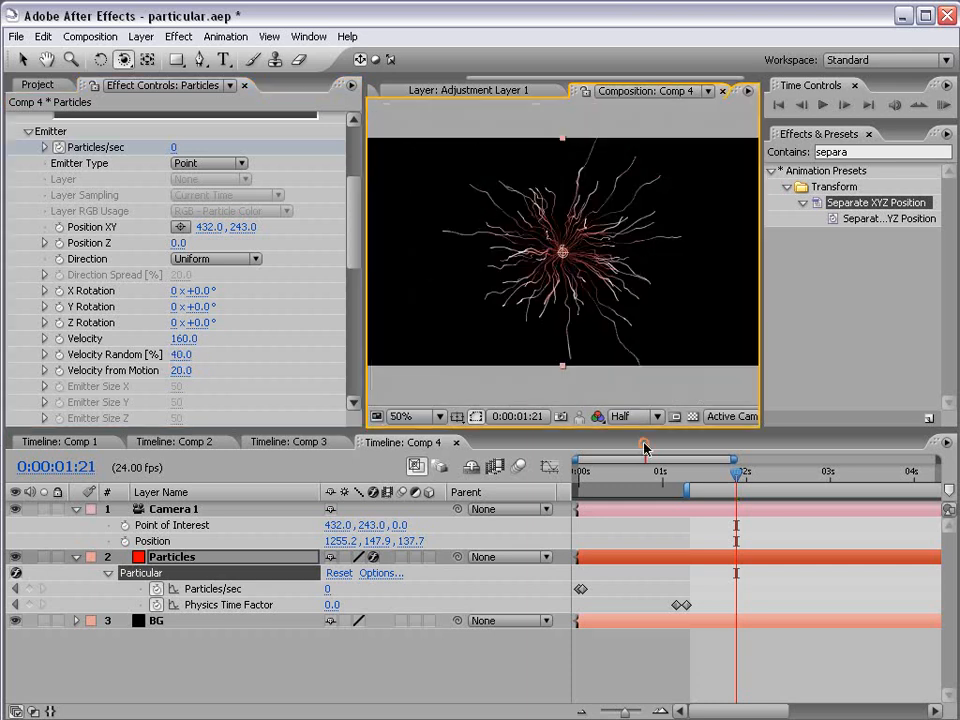
{"action": "left_click", "coordinate": [625, 419]}
{"action": "left_click", "coordinate": [632, 434]}
Reveal Camera 1's Camera Options and turn on Depth of Field.
{"action": "left_click", "coordinate": [190, 510]}
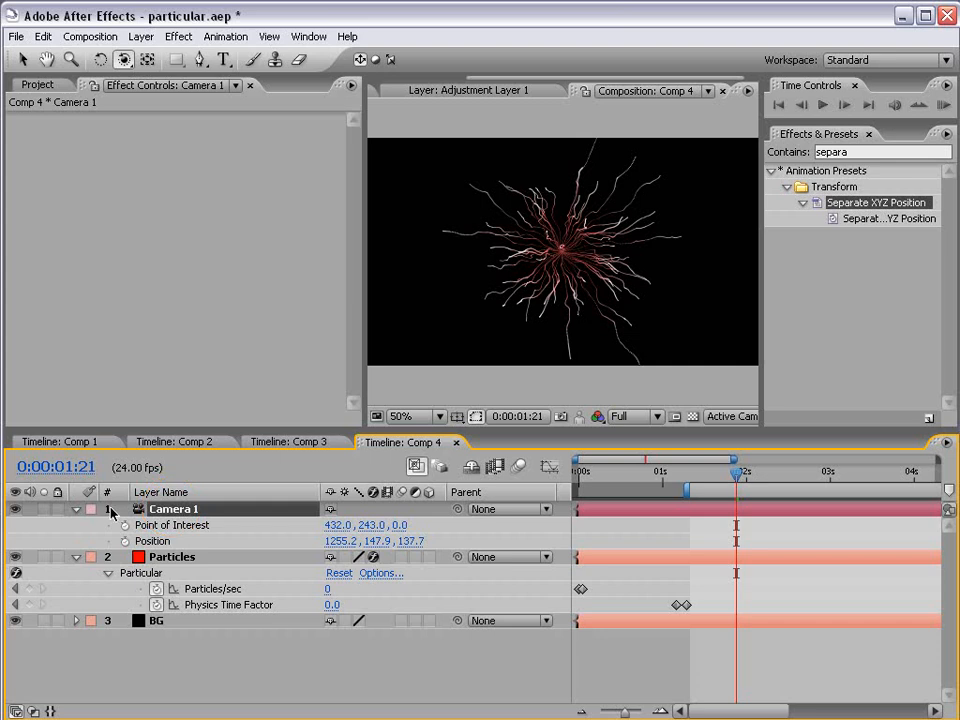
{"action": "key", "text": "a"}
{"action": "key", "text": "a"}
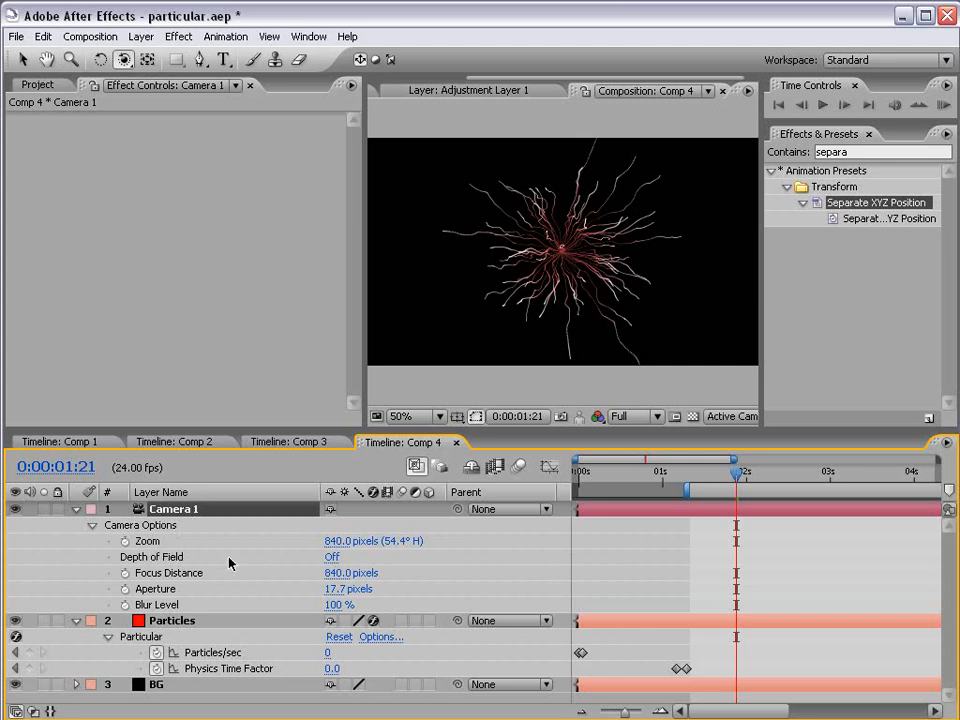
{"action": "left_click", "coordinate": [331, 557]}
Set the Particles layer's Particular Render Mode to Full Render + DOF Square (AE).
{"action": "left_click", "coordinate": [200, 621]}
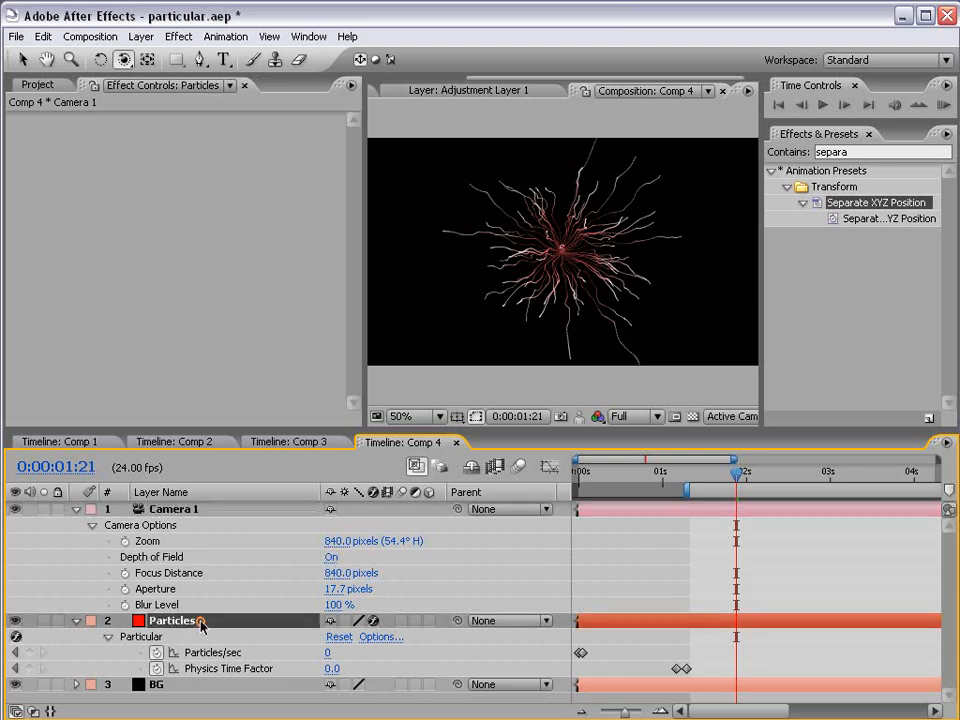
{"action": "scroll", "coordinate": [328, 368], "scroll_direction": "down", "scroll_amount": 10}
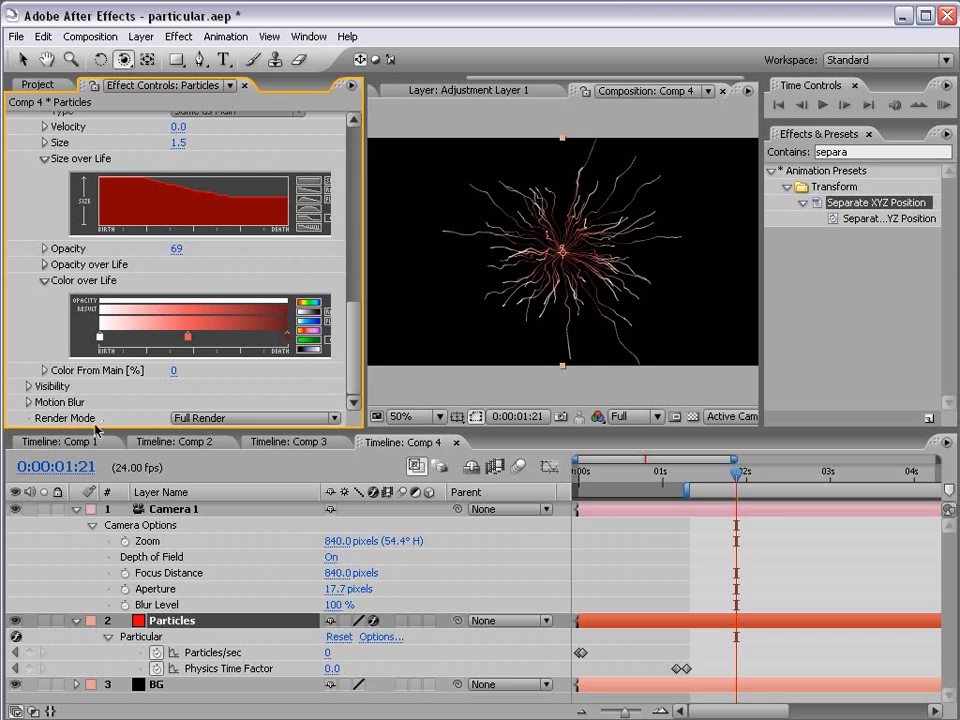
{"action": "left_click", "coordinate": [193, 418]}
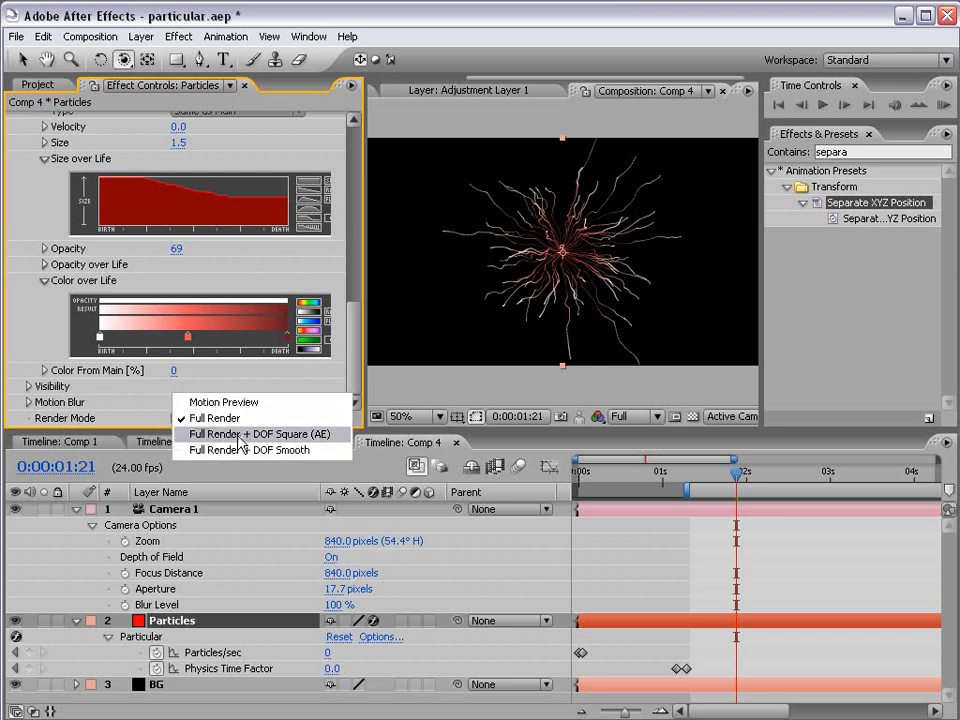
{"action": "left_click", "coordinate": [270, 434]}
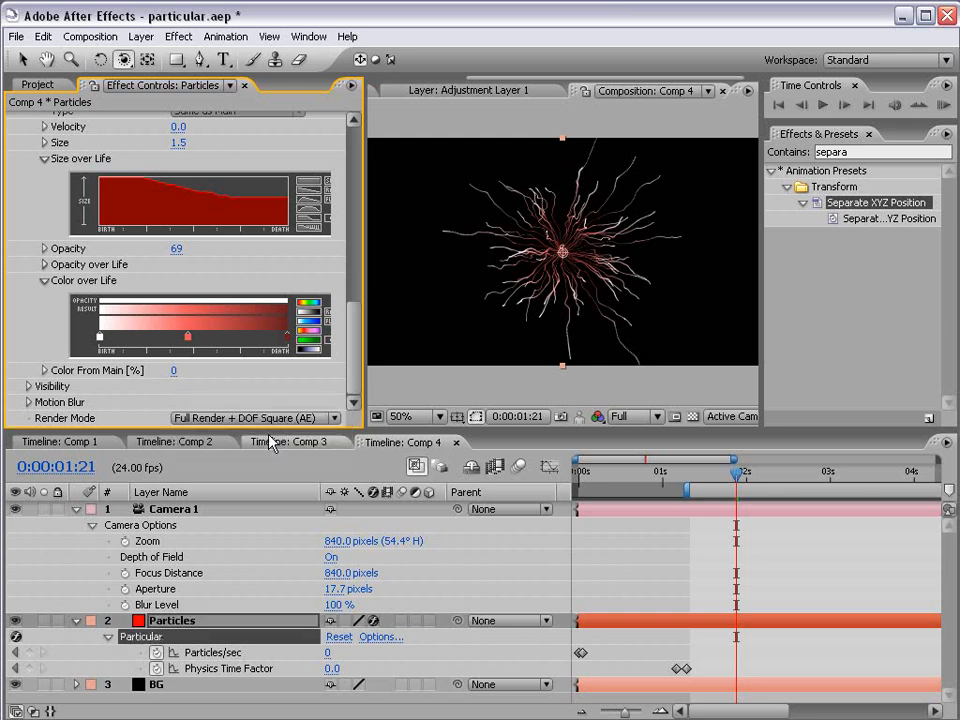
{"action": "scroll", "coordinate": [635, 272], "scroll_direction": "up", "scroll_amount": 2}
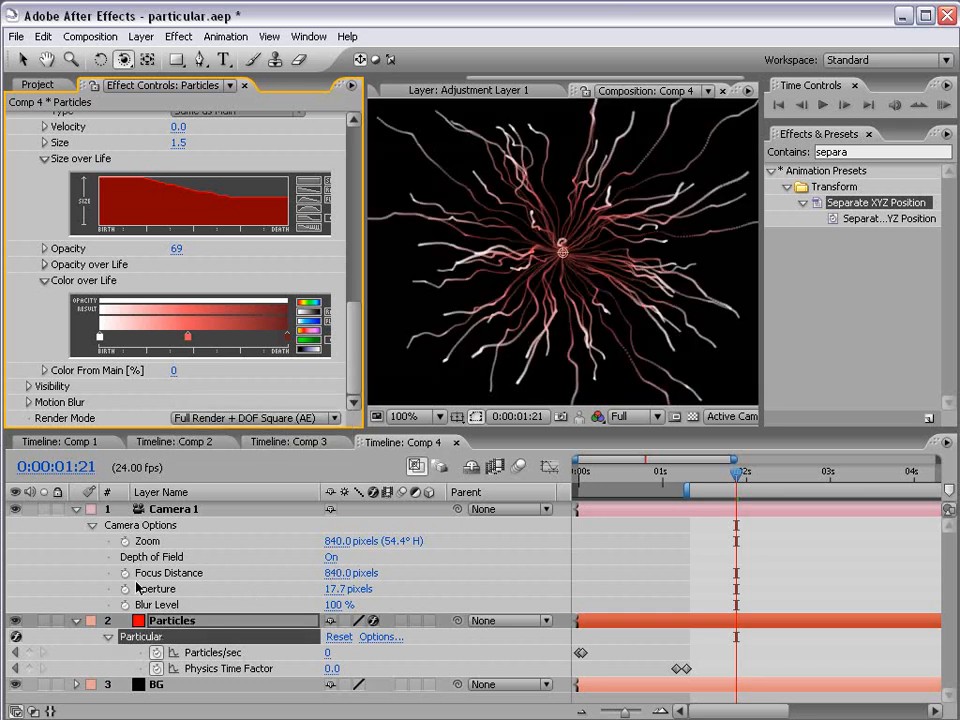
Set Camera 1's Aperture to 100 pixels and its Blur Level to 500%.
{"action": "left_click", "coordinate": [334, 589]}
{"action": "type", "text": "100"}
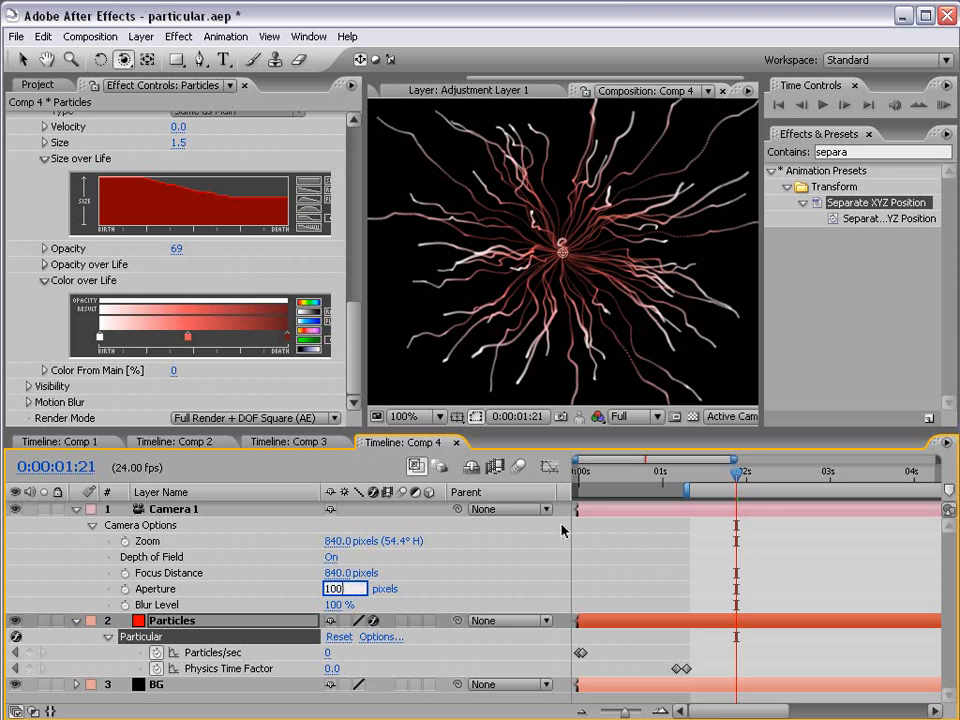
{"action": "key", "text": "Return"}
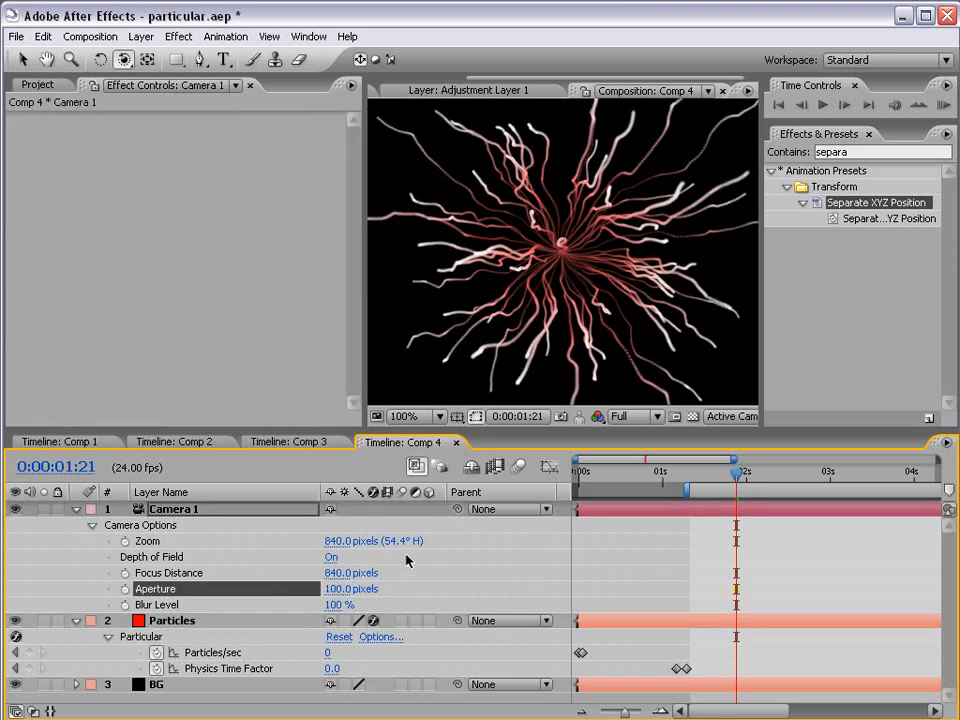
{"action": "left_click", "coordinate": [338, 604]}
{"action": "type", "text": "500"}
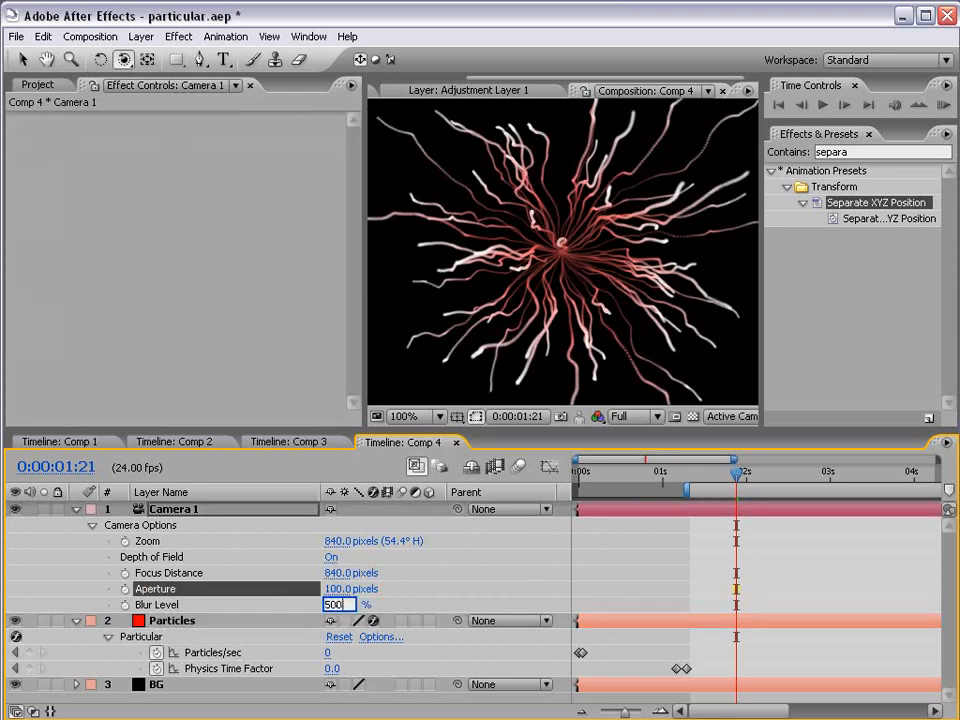
{"action": "key", "text": "Return"}
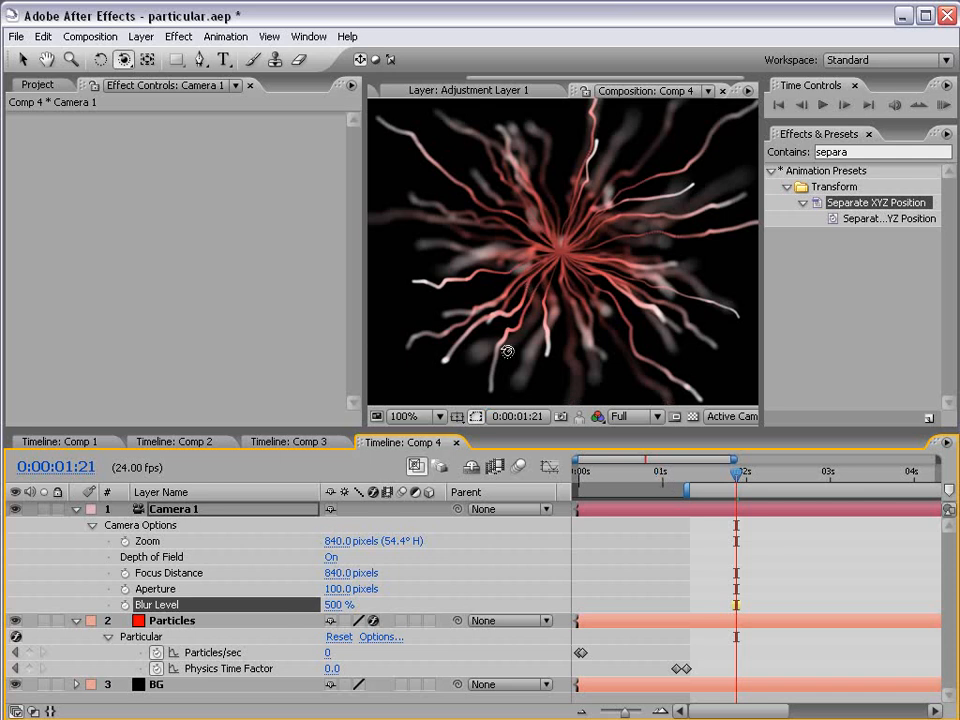
Orbit Camera 1 around the particle burst and pull it back in depth, checking the whole frame in the enlarged composition view.
{"action": "scroll", "coordinate": [564, 317], "scroll_direction": "down", "scroll_amount": 1}
{"action": "scroll", "coordinate": [563, 318], "scroll_direction": "up", "scroll_amount": 1}
{"action": "key", "text": "c"}
{"action": "key", "text": "c"}
{"action": "left_click_drag", "start_coordinate": [568, 334], "coordinate": [587, 288]}
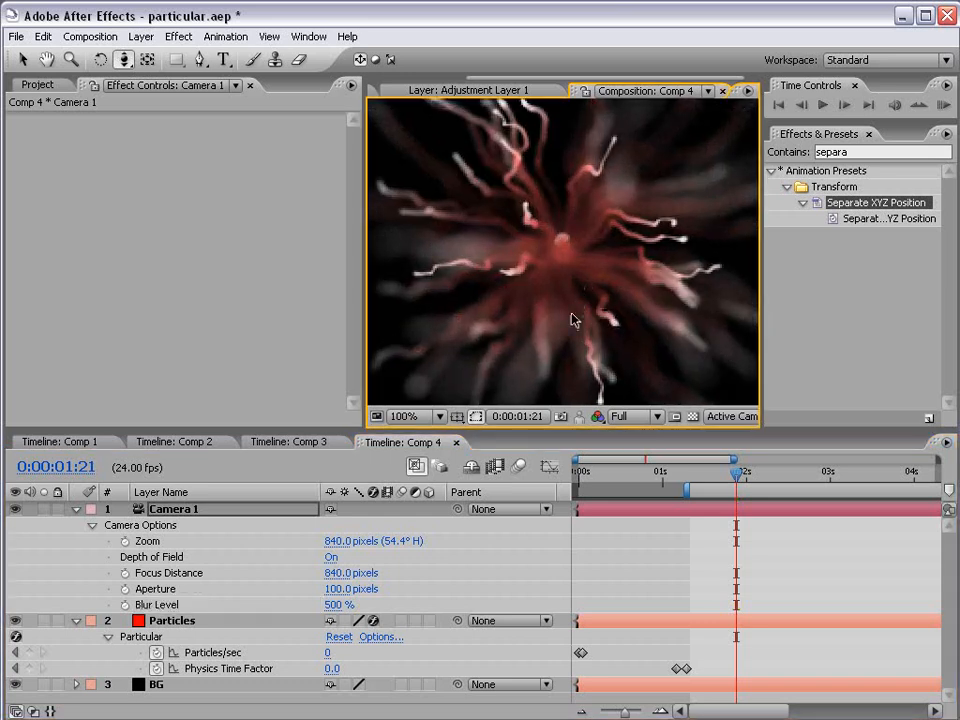
{"action": "key", "text": "grave"}
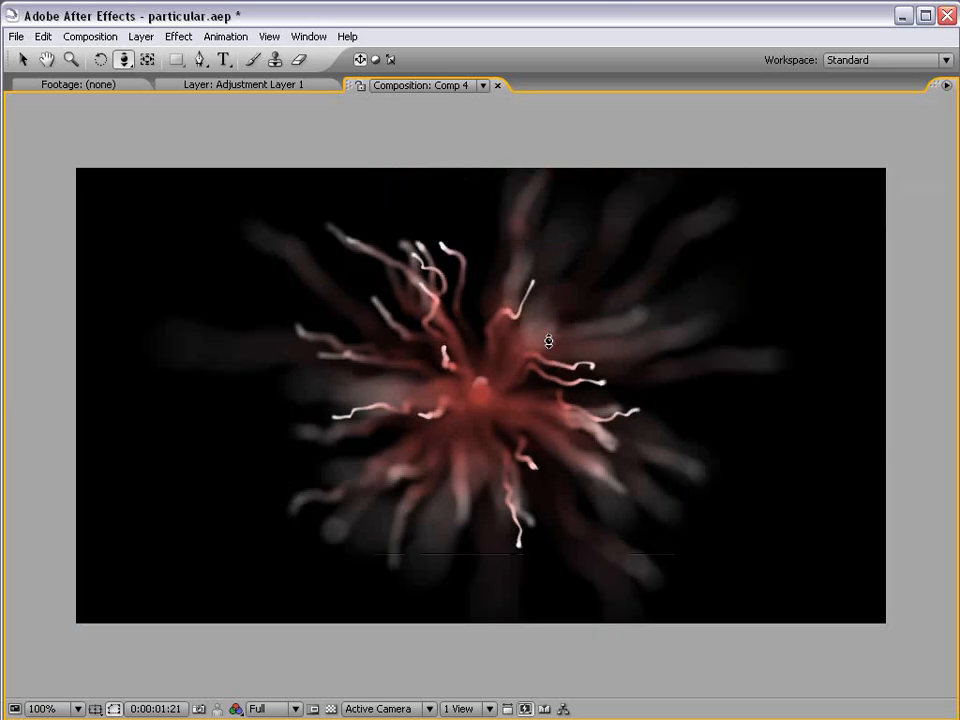
{"action": "key", "text": "grave"}
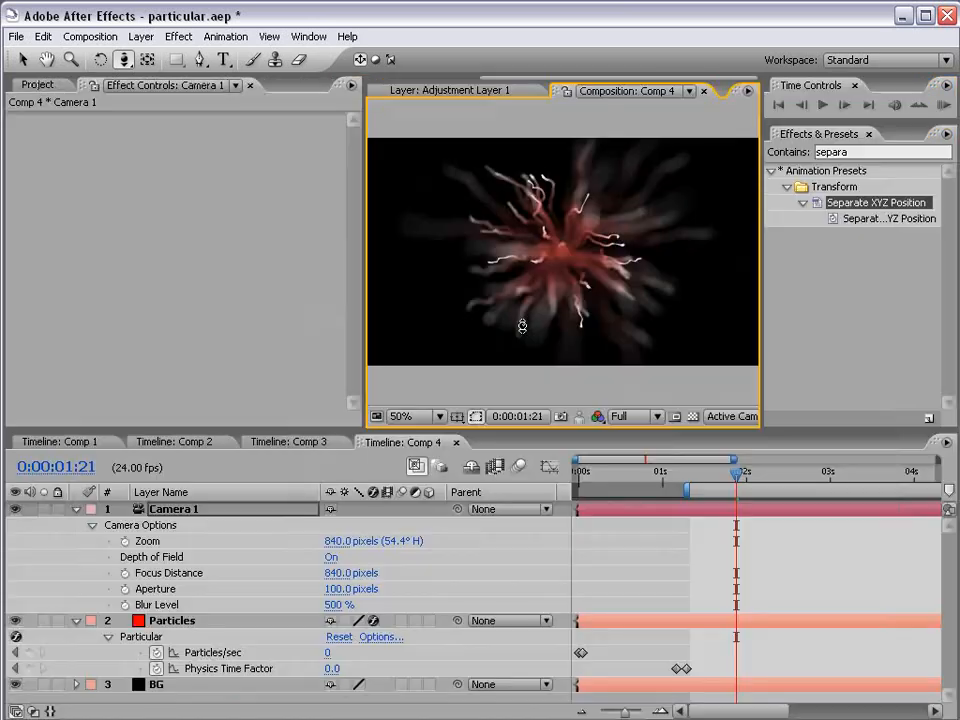
Set the Comp 4 preview resolution to Half and move Camera 1 slightly closer to the burst.
{"action": "left_click", "coordinate": [630, 416]}
{"action": "left_click", "coordinate": [632, 452]}
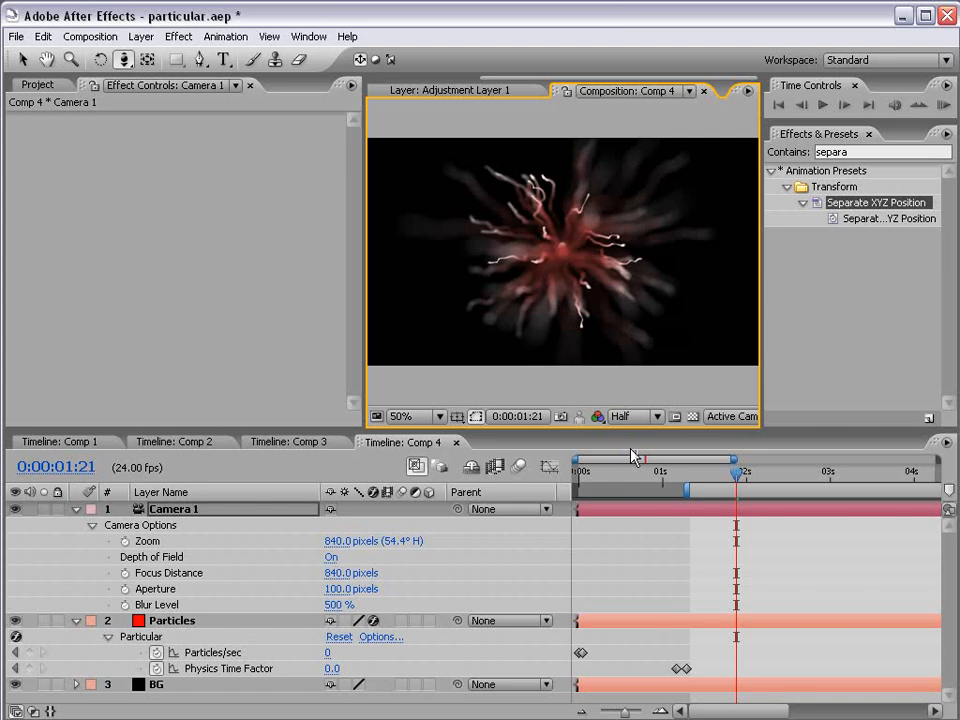
{"action": "key", "text": "grave"}
{"action": "key", "text": "grave"}
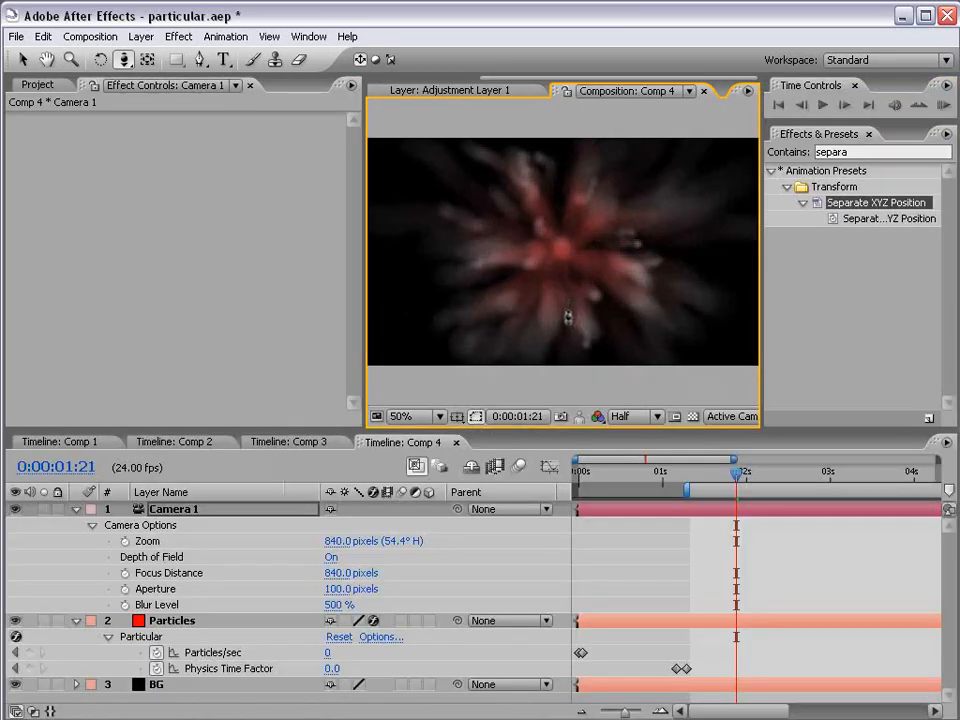
Compare the burst without Depth of Field, set Camera 1's Focus Distance to 742 pixels, and enlarge the composition view.
{"action": "left_click", "coordinate": [331, 557]}
{"action": "left_click", "coordinate": [331, 557]}
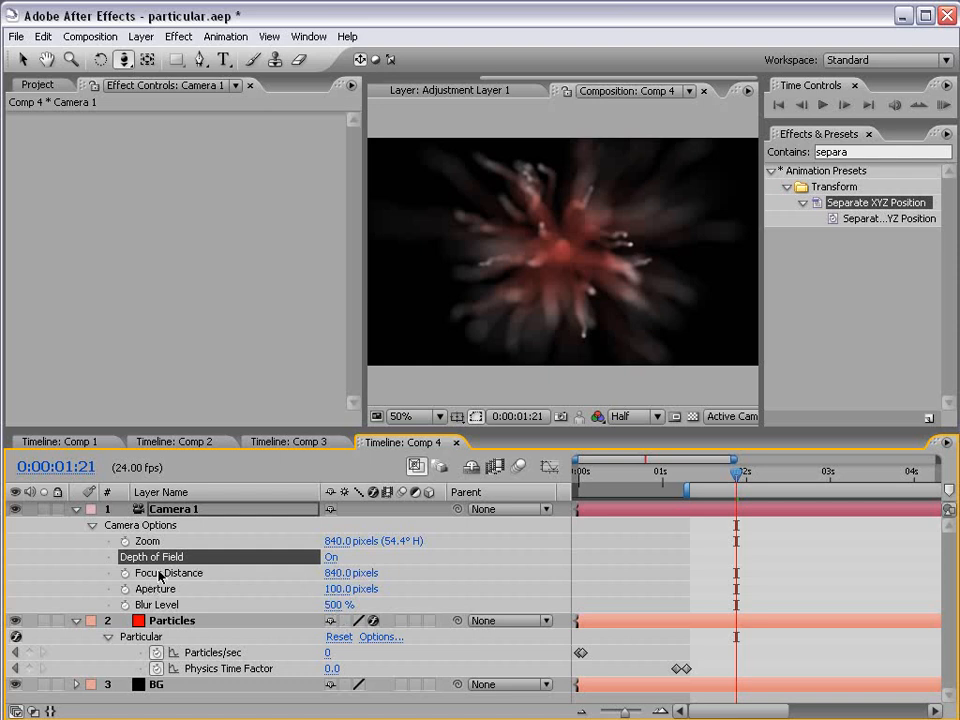
{"action": "left_click_drag", "start_coordinate": [323, 573], "coordinate": [229, 572]}
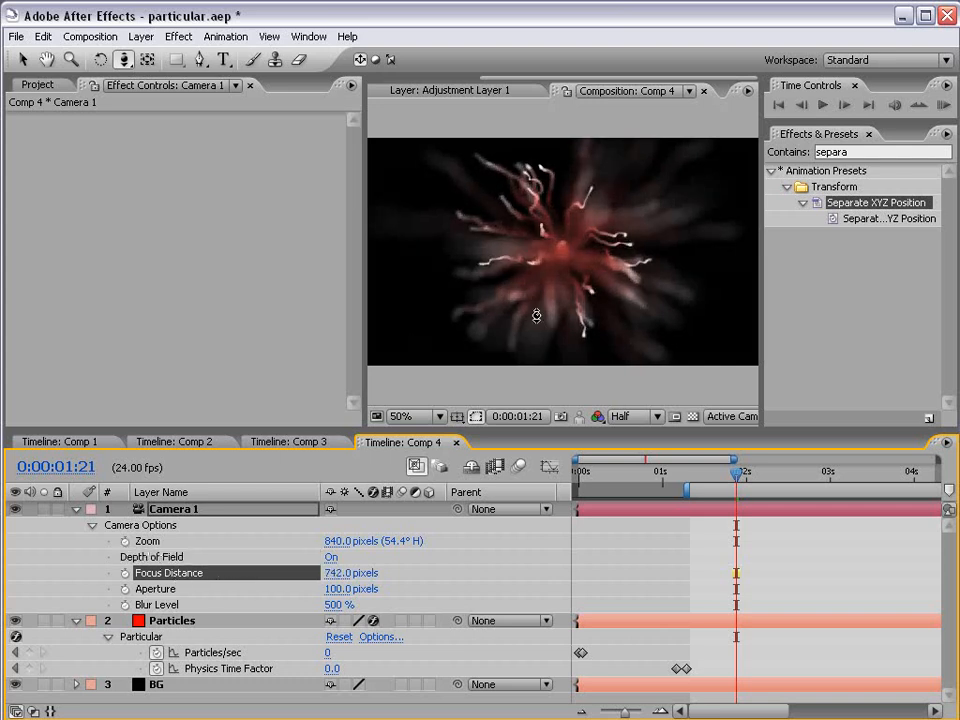
{"action": "key", "text": "grave"}
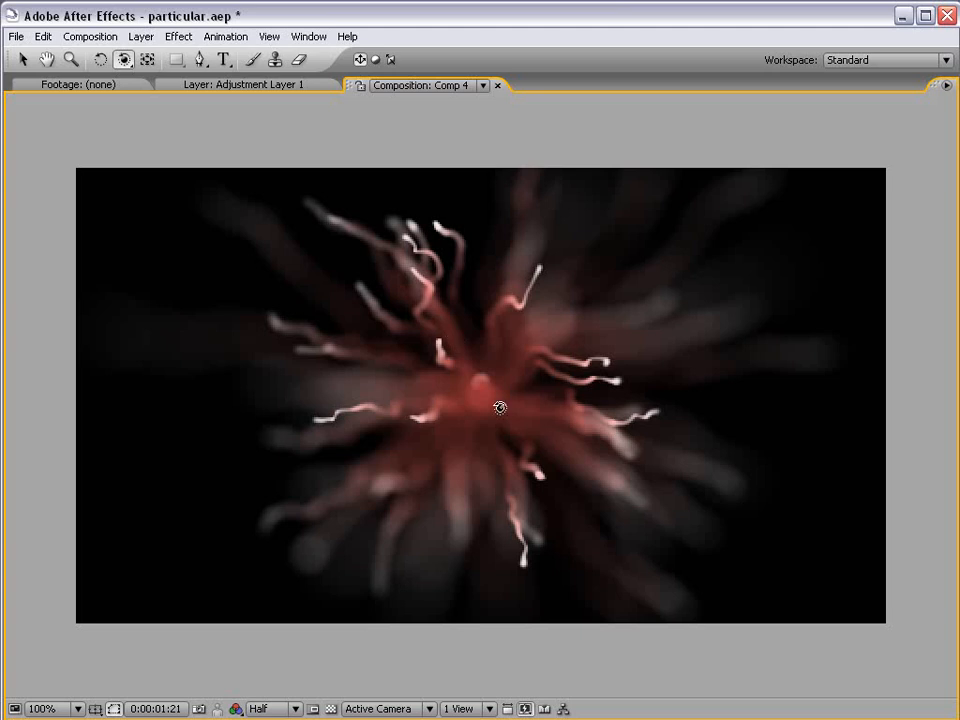
Restore the full workspace layout and collapse the properties of the Camera 1 and Particles layers in Comp 4.
{"action": "key", "text": "grave"}
{"action": "key", "text": "v"}
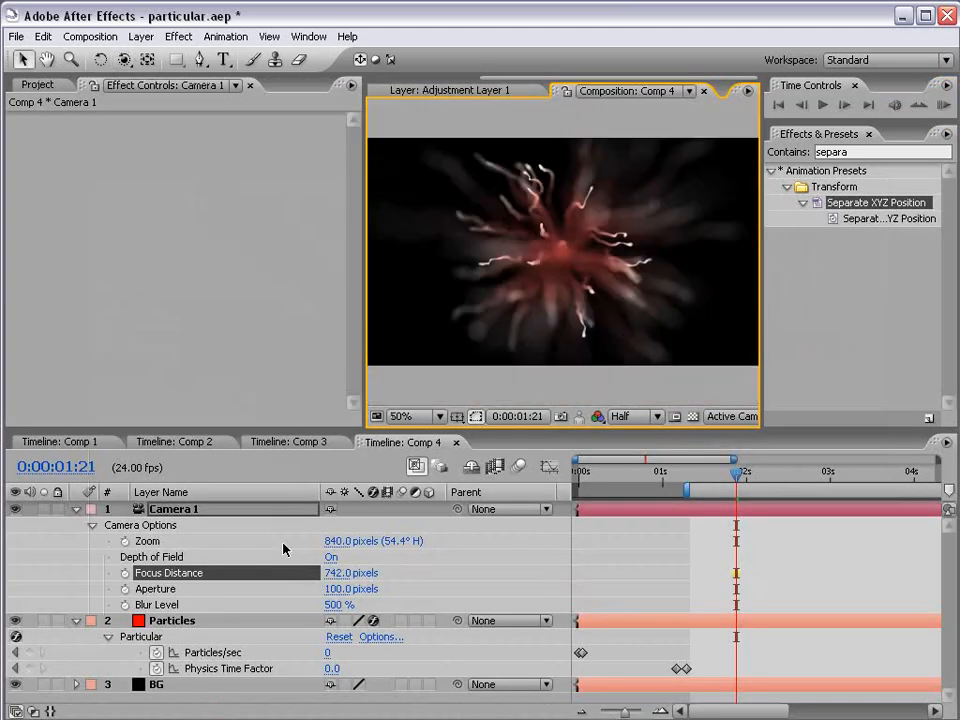
{"action": "left_click", "coordinate": [77, 510]}
{"action": "left_click", "coordinate": [77, 525]}
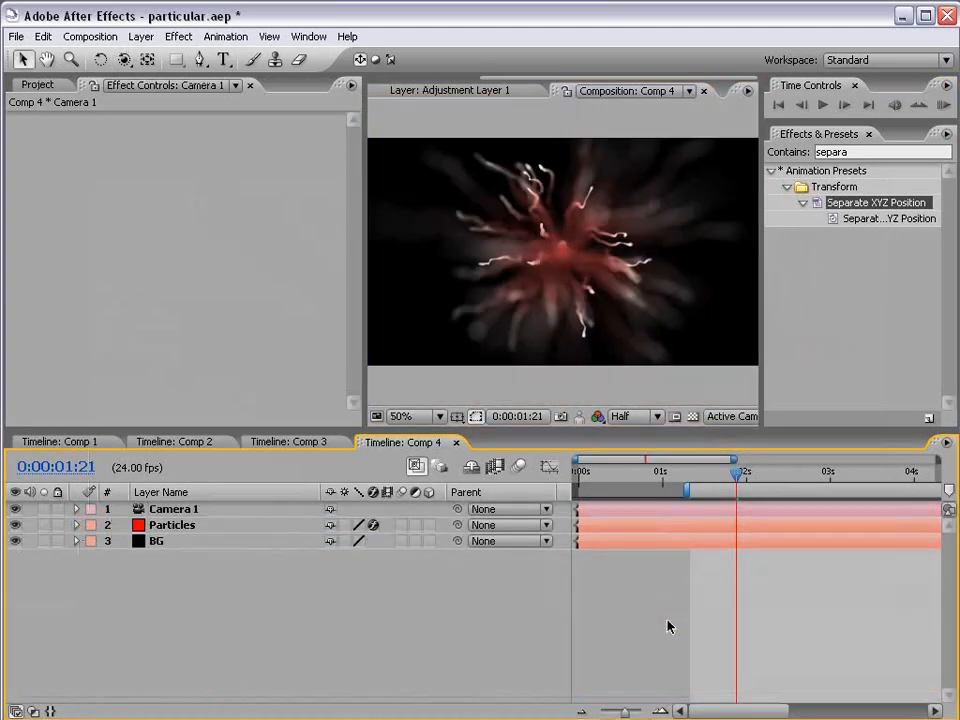
{"action": "key", "text": "ctrl+Down"}
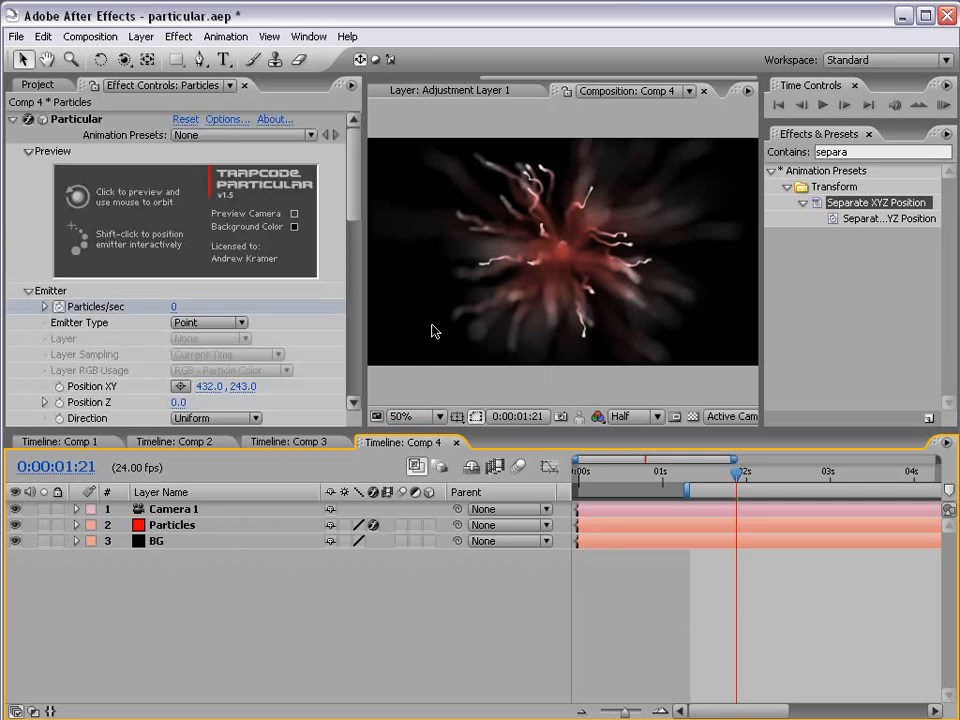
Add an adjustment layer above the other layers in Comp 4 and apply the Curves effect to it.
{"action": "left_click", "coordinate": [141, 36]}
{"action": "mouse_move", "coordinate": [152, 56]}
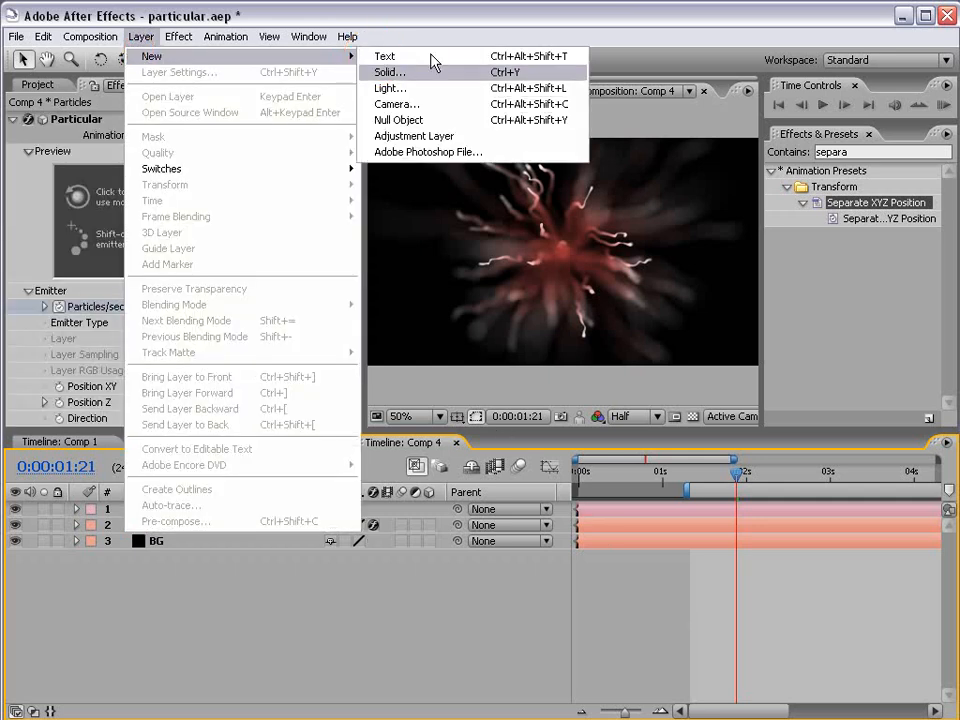
{"action": "left_click", "coordinate": [405, 136]}
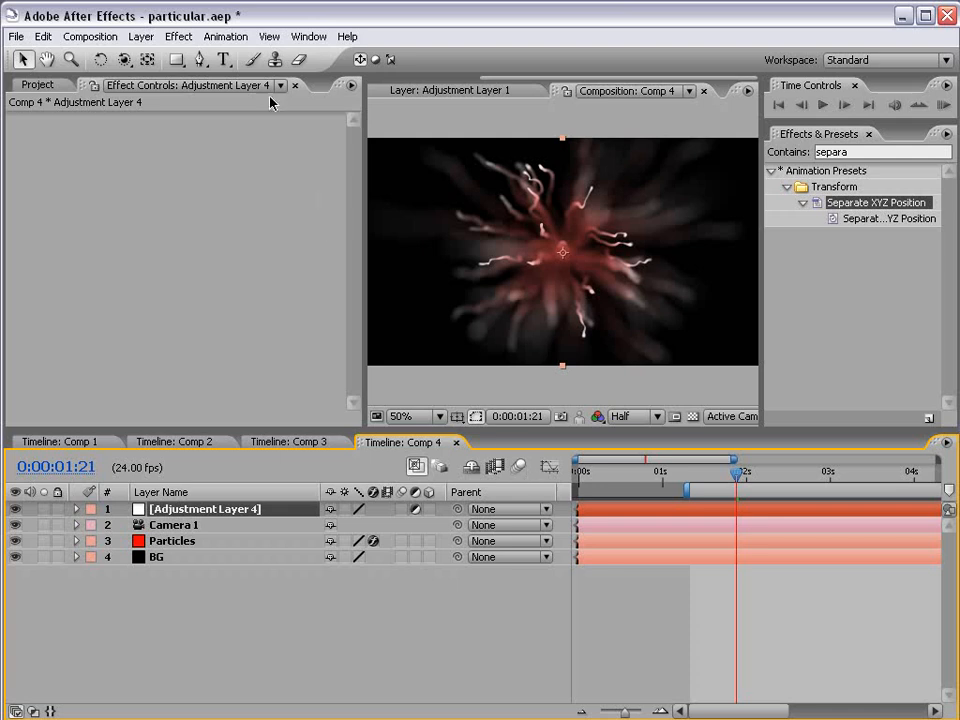
{"action": "left_click", "coordinate": [178, 36]}
{"action": "mouse_move", "coordinate": [251, 224]}
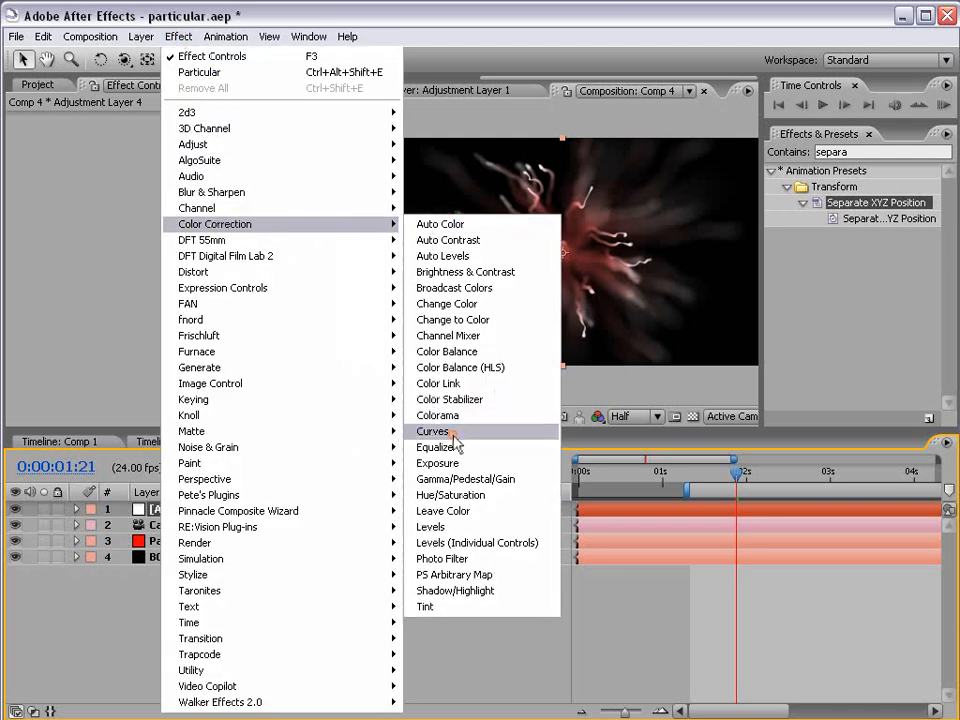
{"action": "left_click", "coordinate": [516, 435]}
Raise the midpoint of the Red channel curve on the adjustment layer to warm up the particles.
{"action": "left_click", "coordinate": [203, 156]}
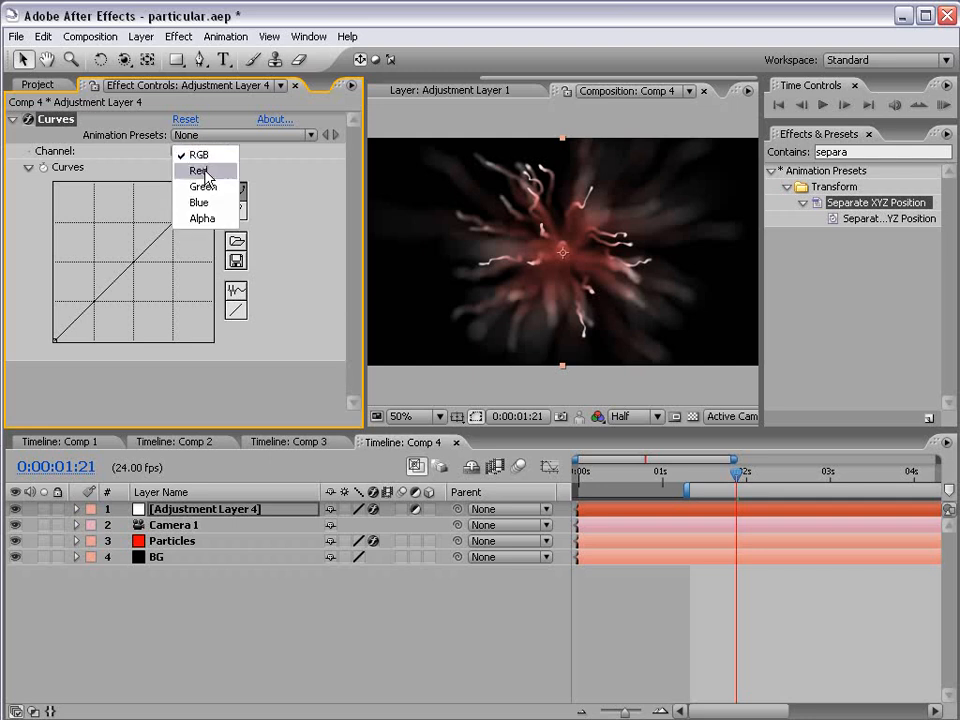
{"action": "left_click", "coordinate": [213, 170]}
{"action": "left_click_drag", "start_coordinate": [139, 257], "coordinate": [125, 248]}
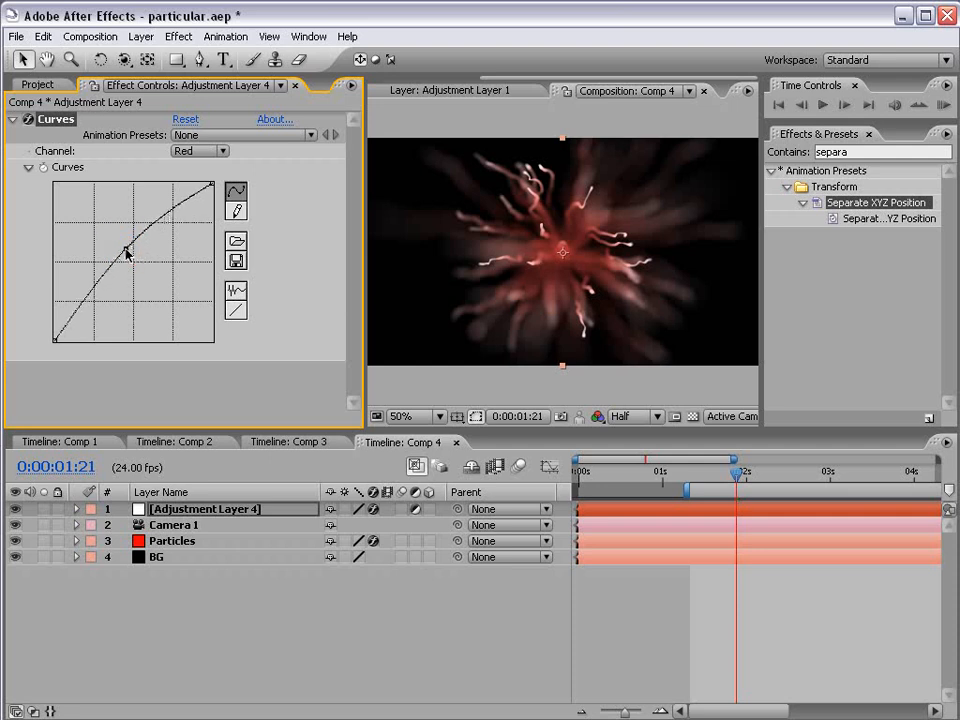
Lower the upper part of the Blue channel curve and add a second point just below its middle, checking the enlarged preview.
{"action": "left_click", "coordinate": [200, 150]}
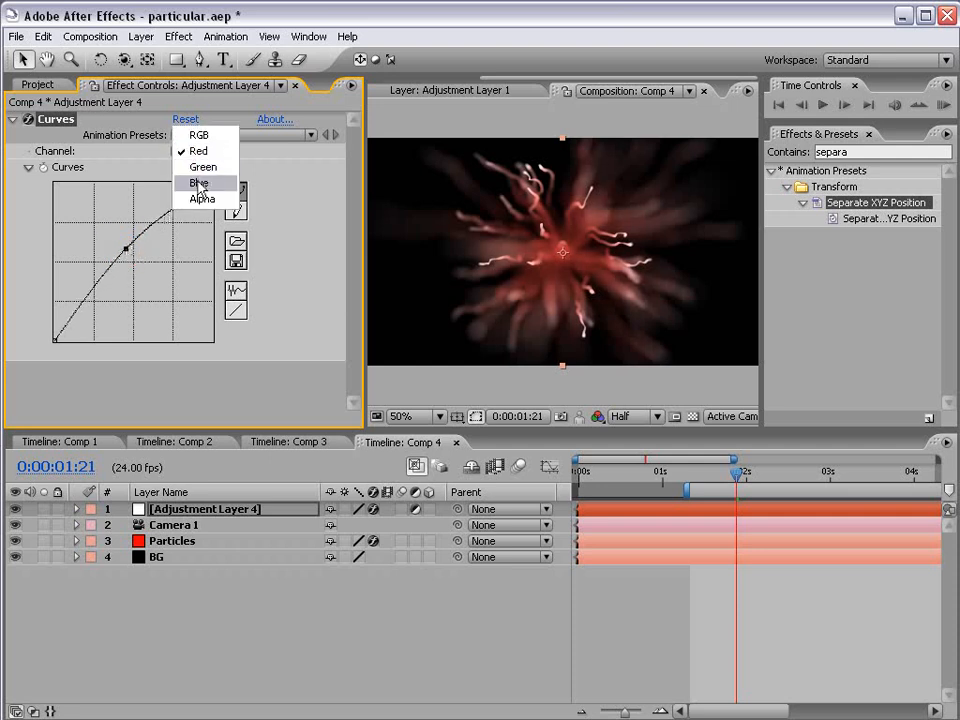
{"action": "left_click", "coordinate": [198, 184]}
{"action": "scroll", "coordinate": [643, 302], "scroll_direction": "up", "scroll_amount": 2}
{"action": "scroll", "coordinate": [643, 302], "scroll_direction": "down", "scroll_amount": 2}
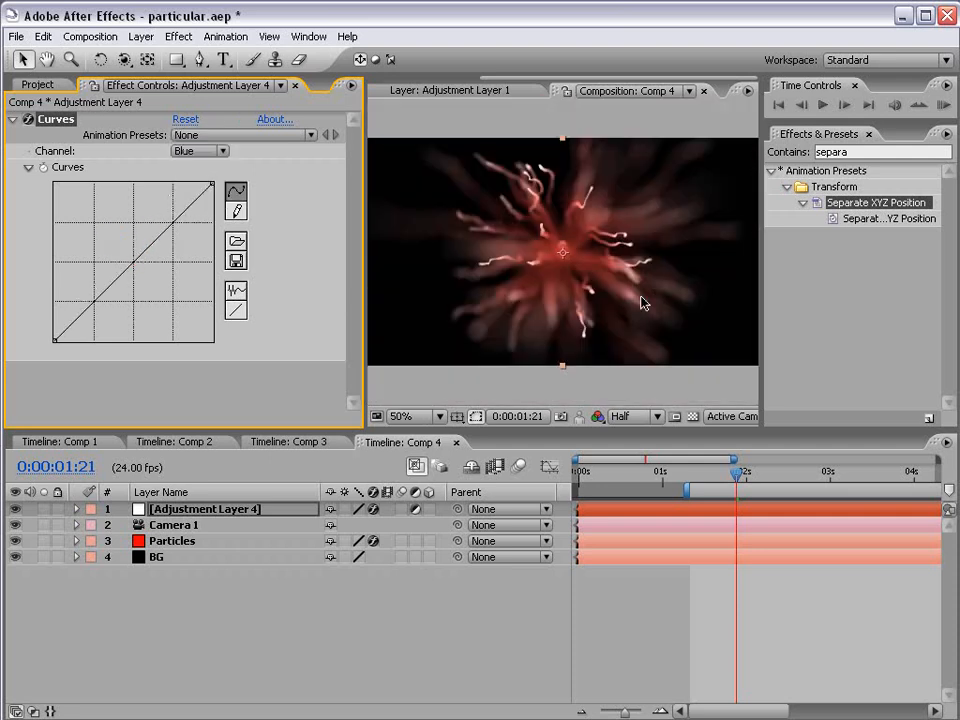
{"action": "left_click", "coordinate": [126, 275]}
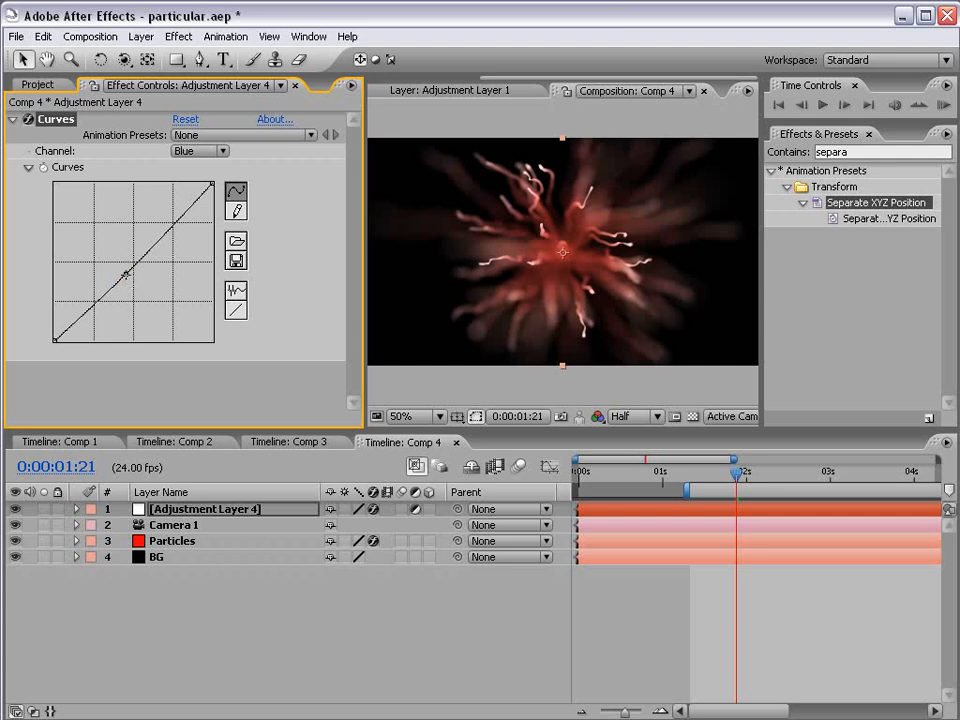
{"action": "left_click_drag", "start_coordinate": [126, 275], "coordinate": [185, 229]}
{"action": "left_click", "coordinate": [134, 276]}
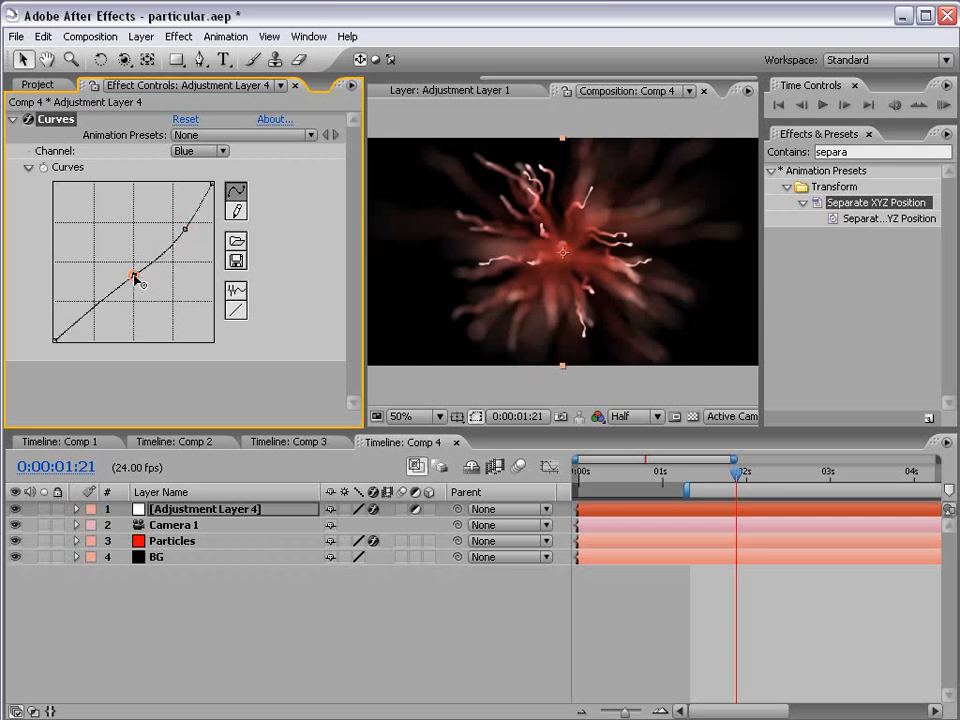
{"action": "left_click_drag", "start_coordinate": [135, 278], "coordinate": [129, 274]}
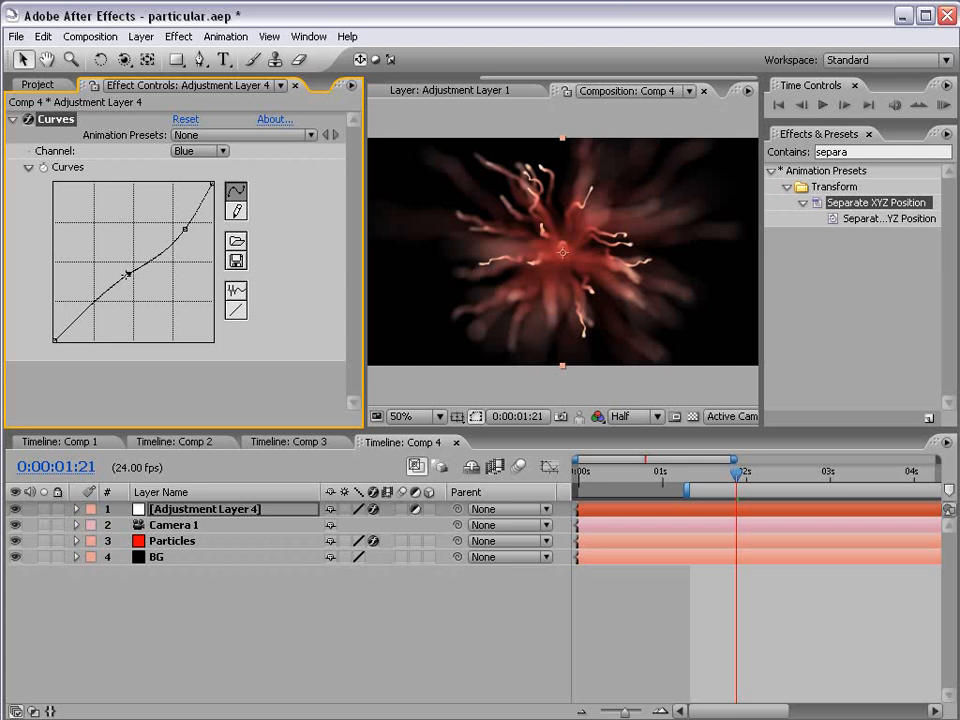
{"action": "key", "text": "grave"}
{"action": "key", "text": "grave"}
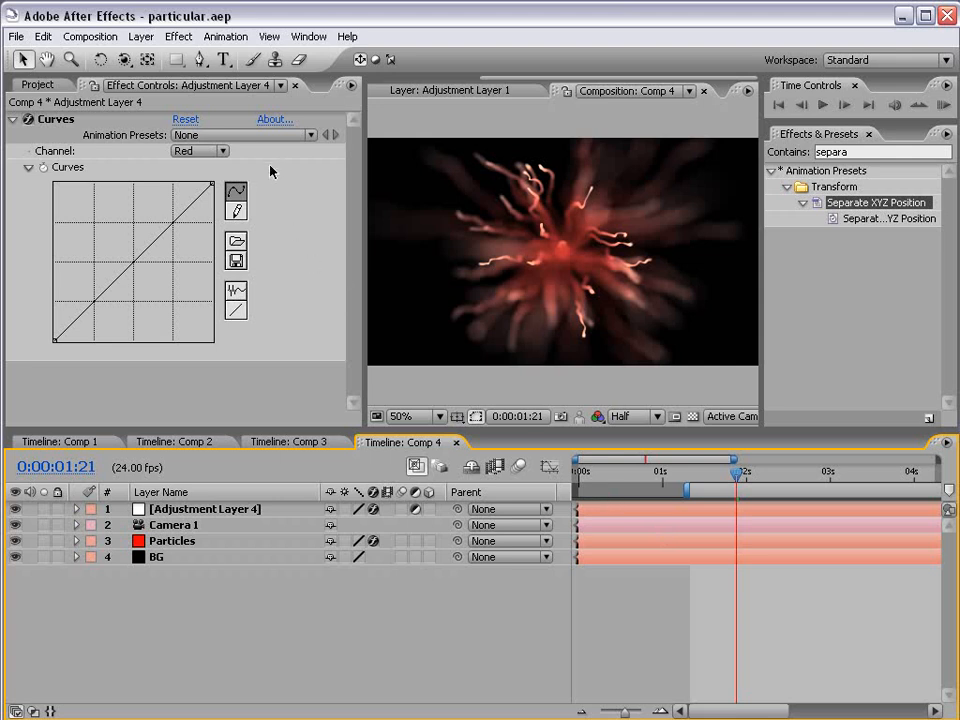
Create a text layer reading VIDEO COPILOT over the particle burst.
{"action": "left_click", "coordinate": [224, 61]}
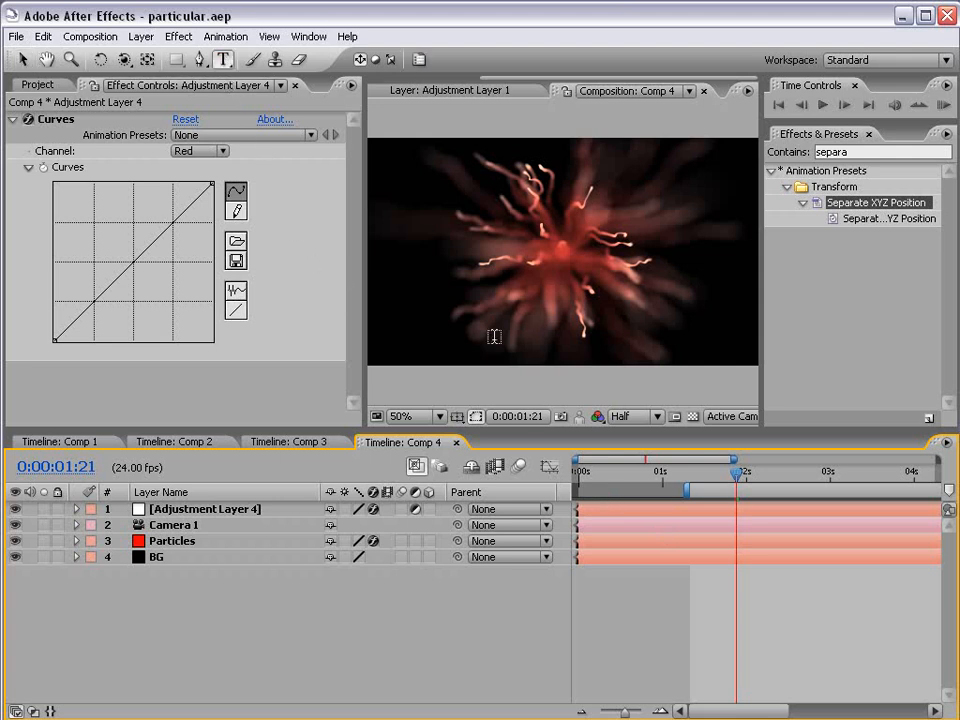
{"action": "left_click", "coordinate": [484, 262]}
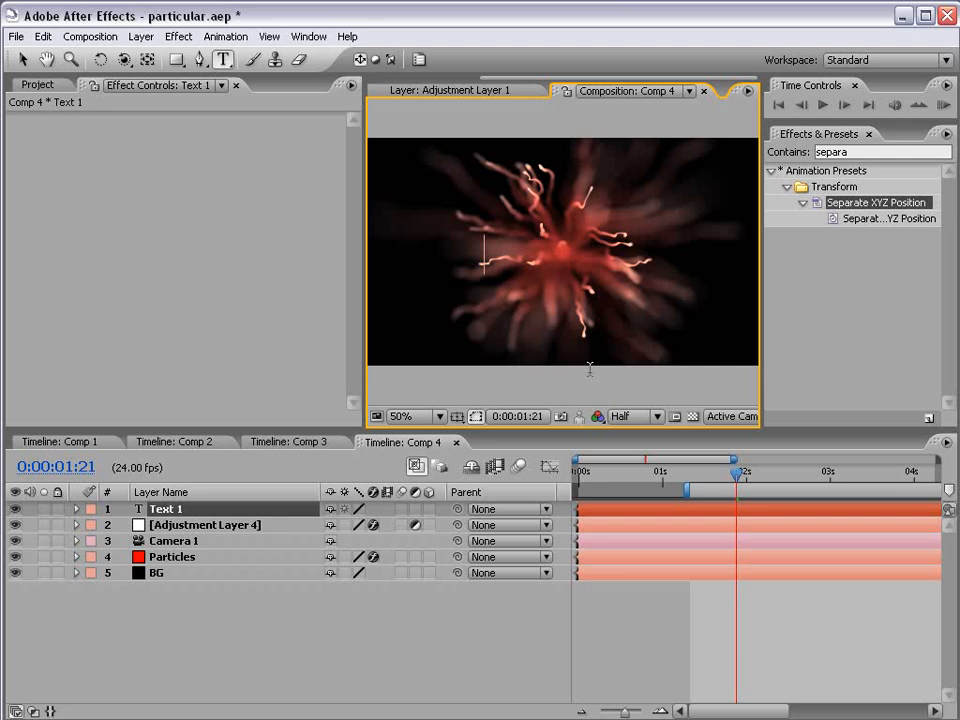
{"action": "type", "text": "VIDEO COPILOT"}
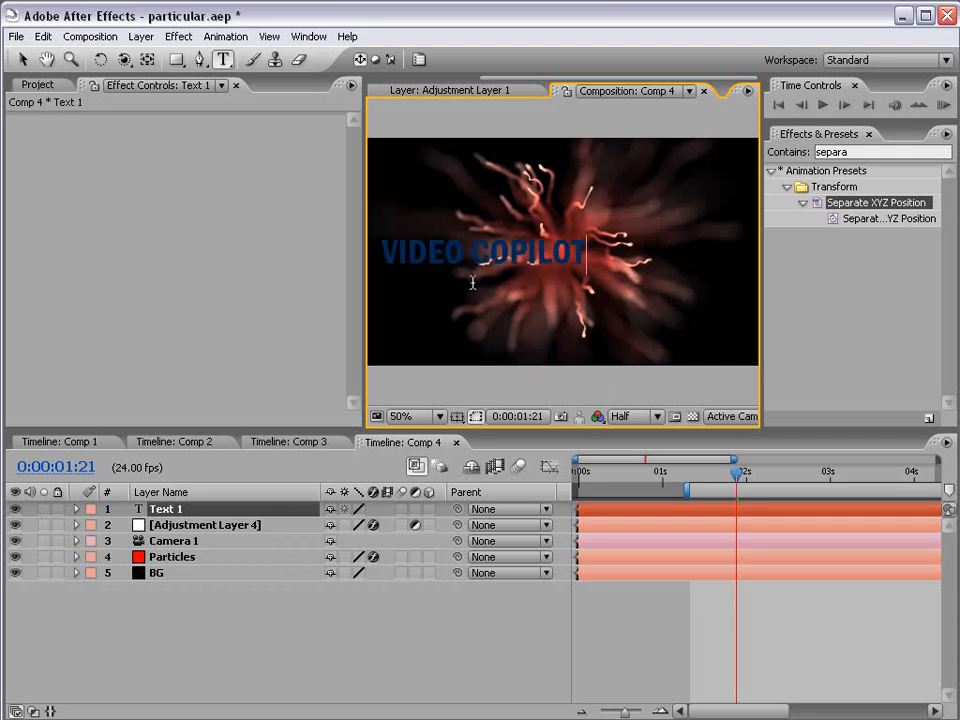
Change the color of all the VIDEO COPILOT text to white FFFFFF, and close the text formatting panels.
{"action": "left_click_drag", "start_coordinate": [383, 252], "coordinate": [590, 250]}
{"action": "left_click", "coordinate": [419, 59]}
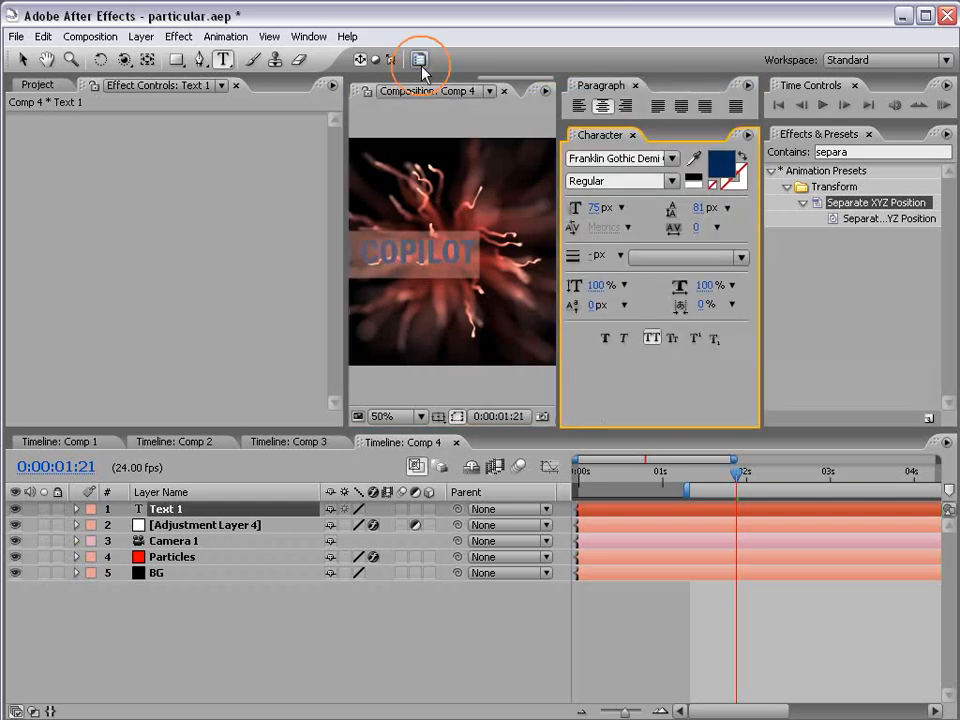
{"action": "left_click", "coordinate": [726, 162]}
{"action": "left_click_drag", "start_coordinate": [330, 440], "coordinate": [291, 364]}
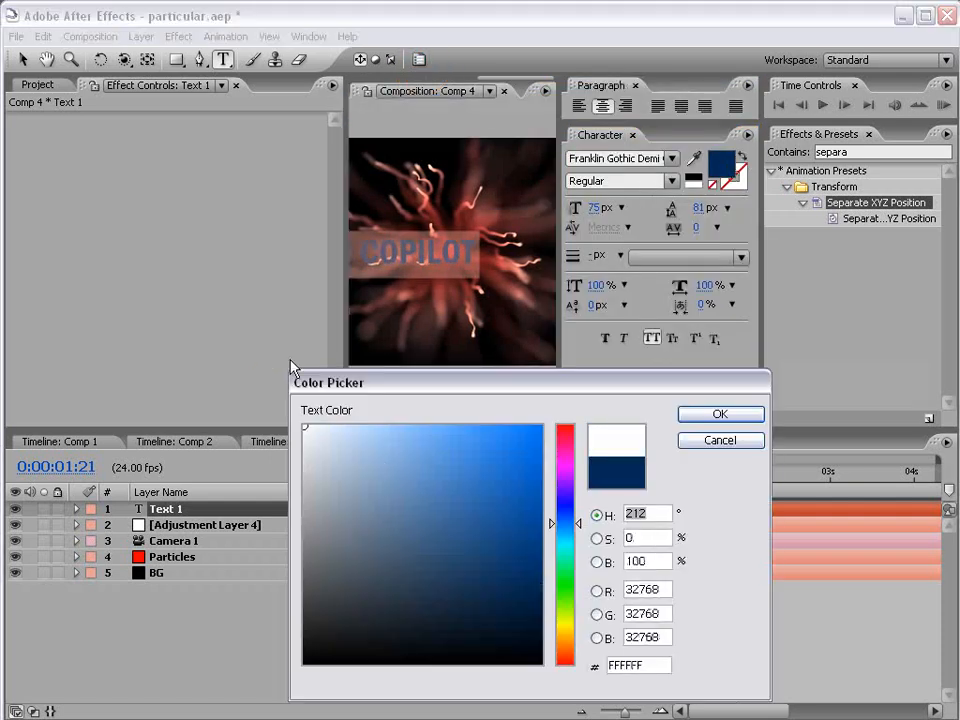
{"action": "left_click", "coordinate": [718, 413]}
{"action": "left_click", "coordinate": [633, 135]}
{"action": "left_click", "coordinate": [634, 85]}
{"action": "left_click", "coordinate": [21, 59]}
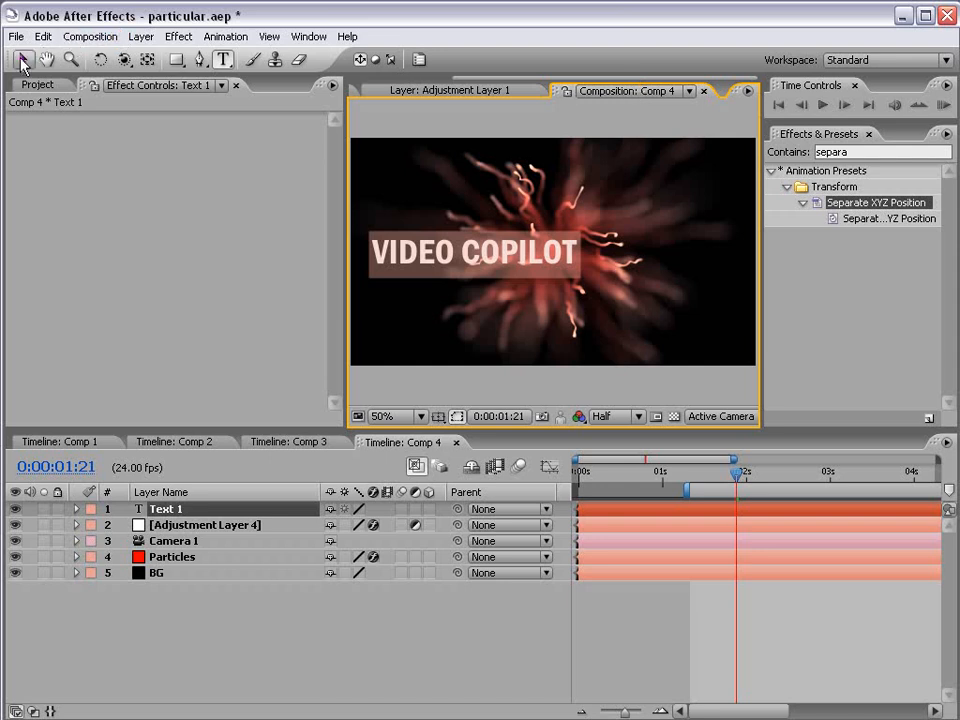
Make the VIDEO COPILOT text a 3D layer and rotate it about its vertical axis until it reads at an angle across the burst.
{"action": "left_click", "coordinate": [428, 509]}
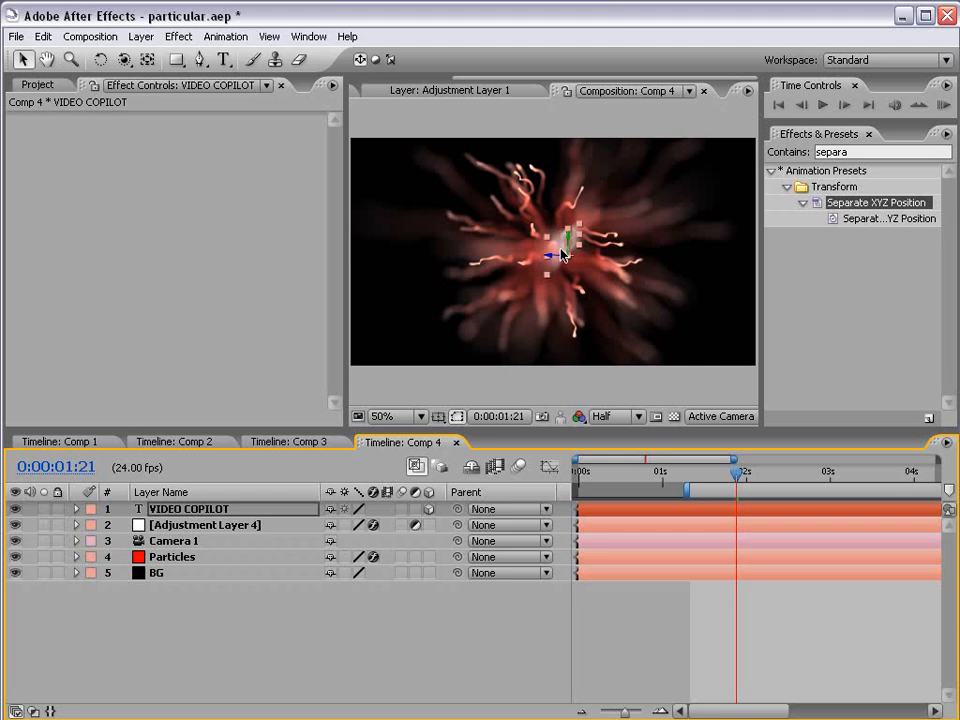
{"action": "key", "text": "w"}
{"action": "mouse_move", "coordinate": [576, 250]}
{"action": "left_mouse_down"}
{"action": "mouse_move", "coordinate": [574, 242]}
{"action": "mouse_move", "coordinate": [592, 245]}
{"action": "mouse_move", "coordinate": [550, 243]}
{"action": "mouse_move", "coordinate": [592, 243]}
{"action": "left_mouse_up"}
{"action": "left_click", "coordinate": [683, 630]}
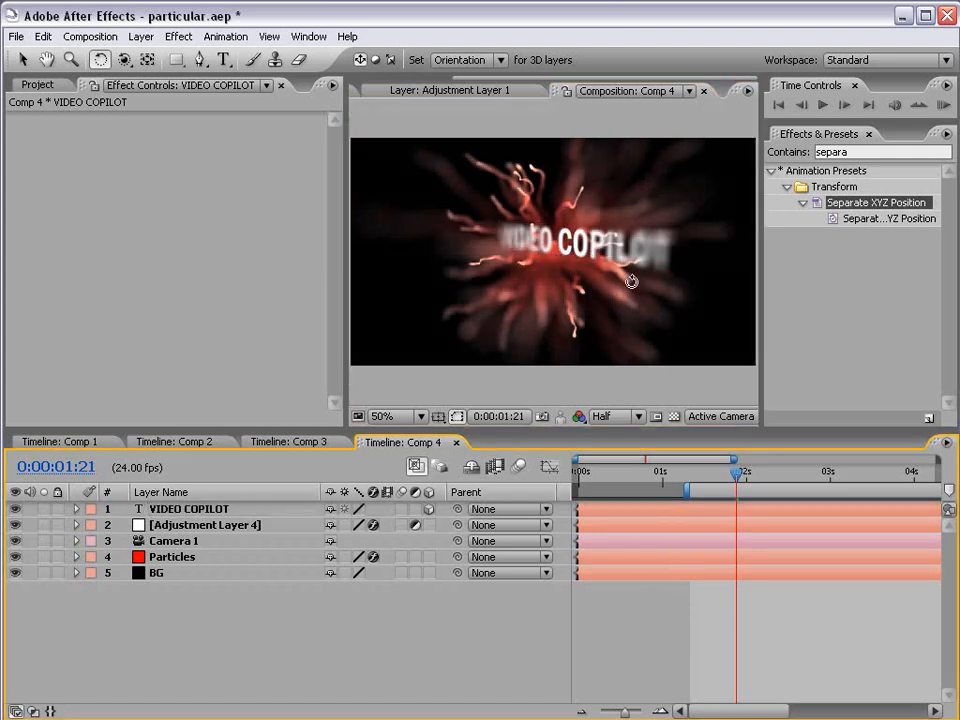
{"action": "scroll", "coordinate": [575, 272], "scroll_direction": "up", "scroll_amount": 1}
{"action": "scroll", "coordinate": [575, 272], "scroll_direction": "down", "scroll_amount": 1}
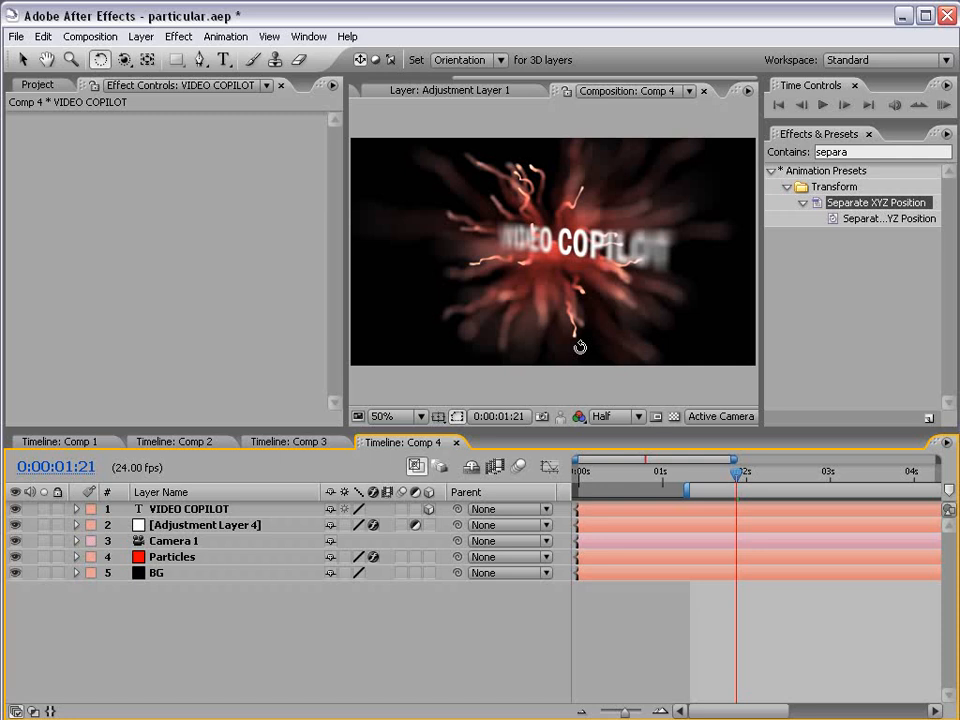
Enable Draft 3D for Comp 4 and collapse the Particular effect on the Particles layer.
{"action": "left_click", "coordinate": [441, 468]}
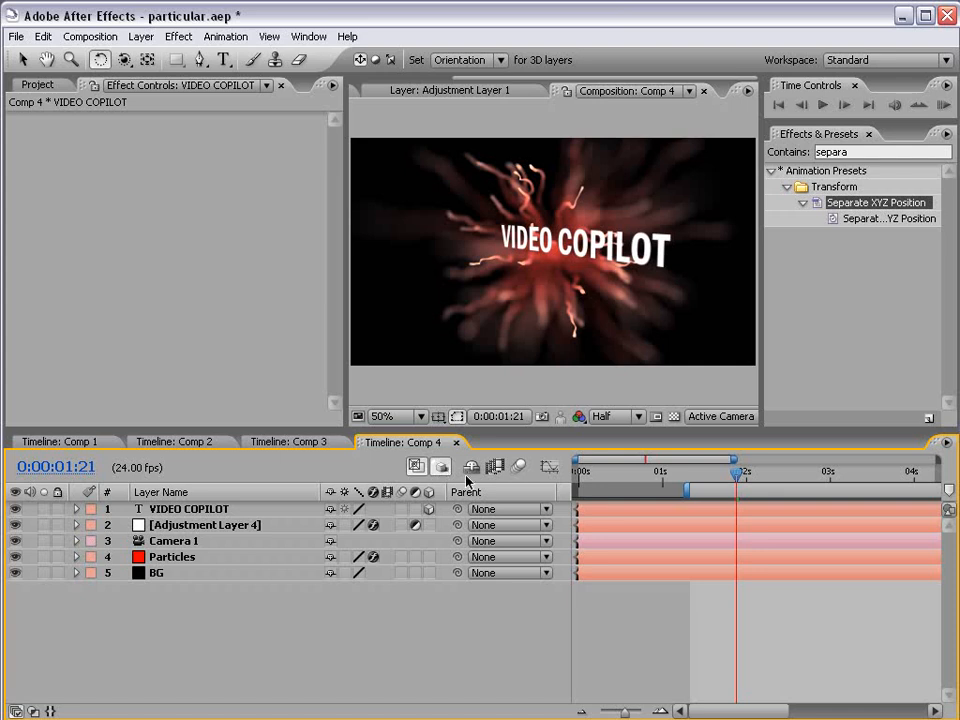
{"action": "left_click", "coordinate": [160, 557]}
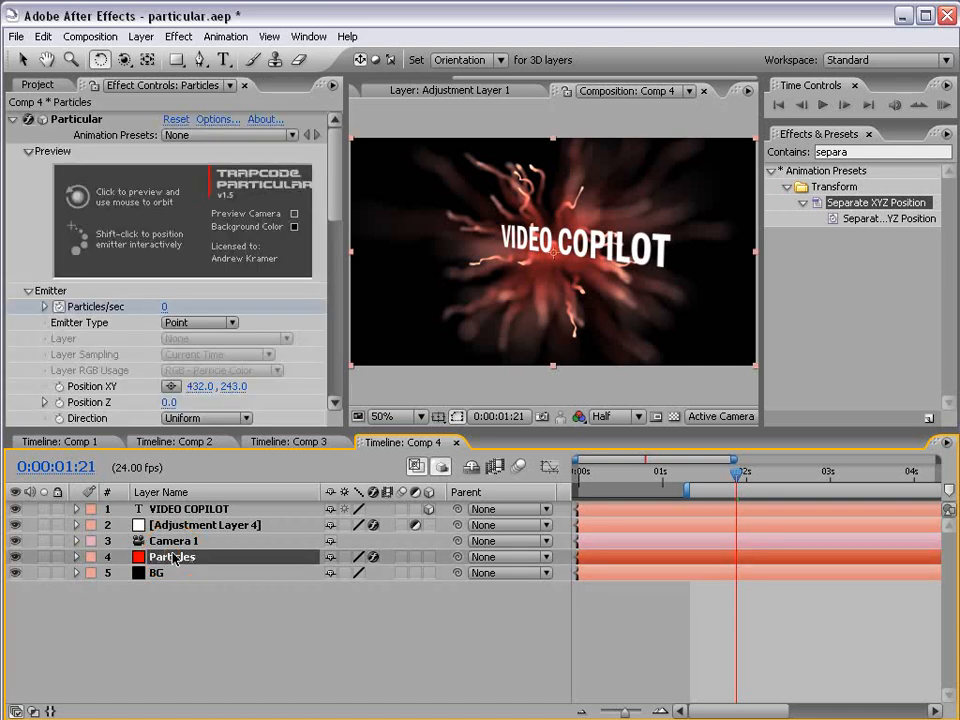
{"action": "left_click", "coordinate": [13, 120]}
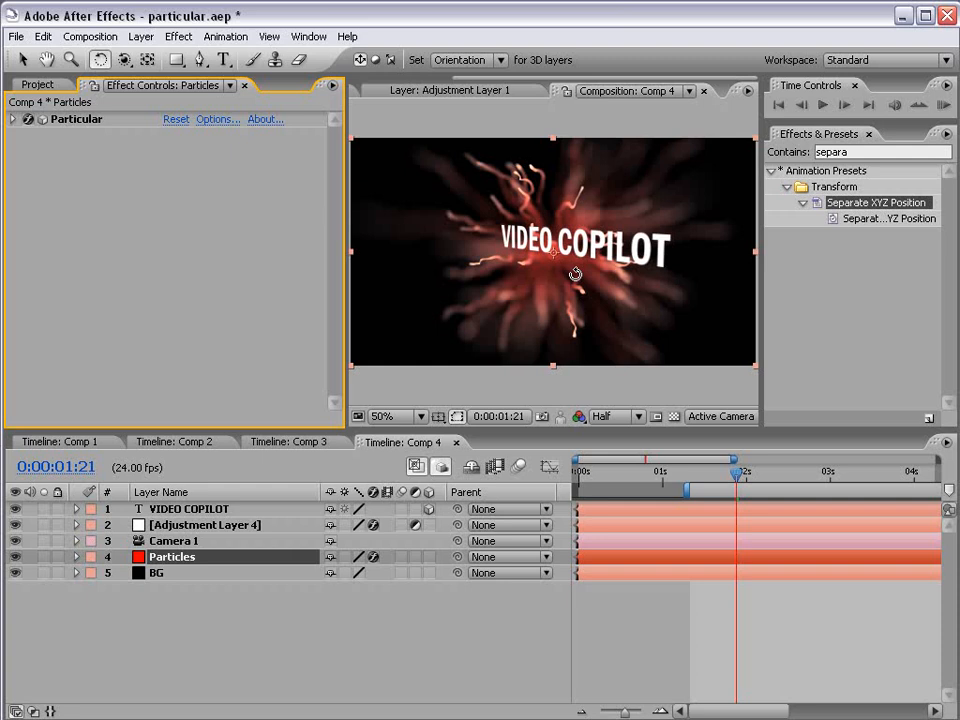
Examine the depth of field, focus distance, aperture and blur level options of Camera 1.
{"action": "left_click", "coordinate": [208, 540]}
{"action": "key", "text": "a"}
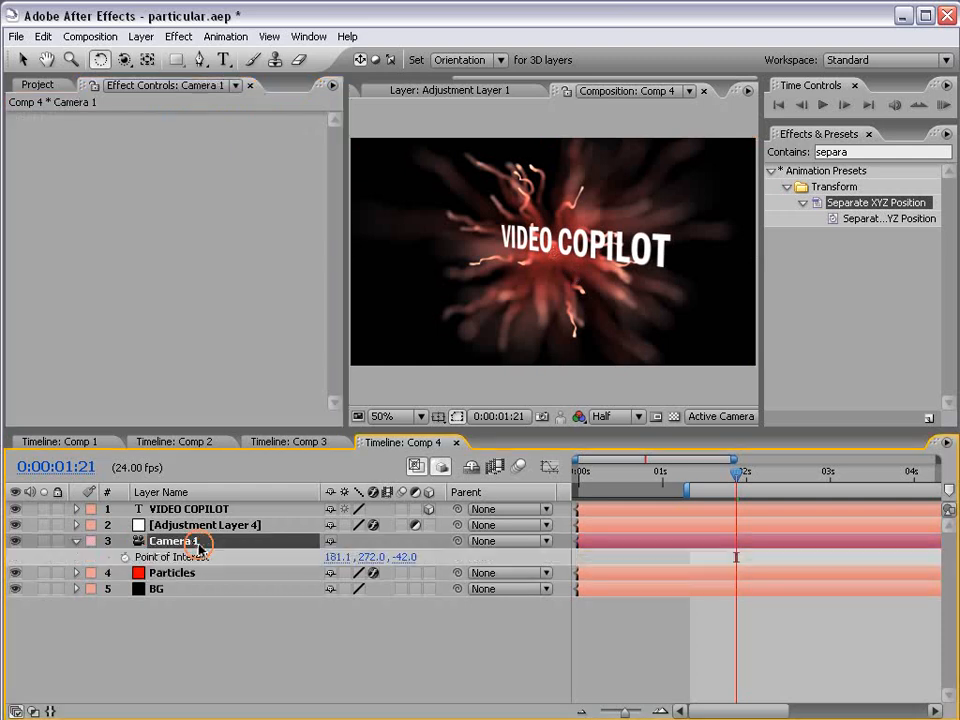
{"action": "key", "text": "a"}
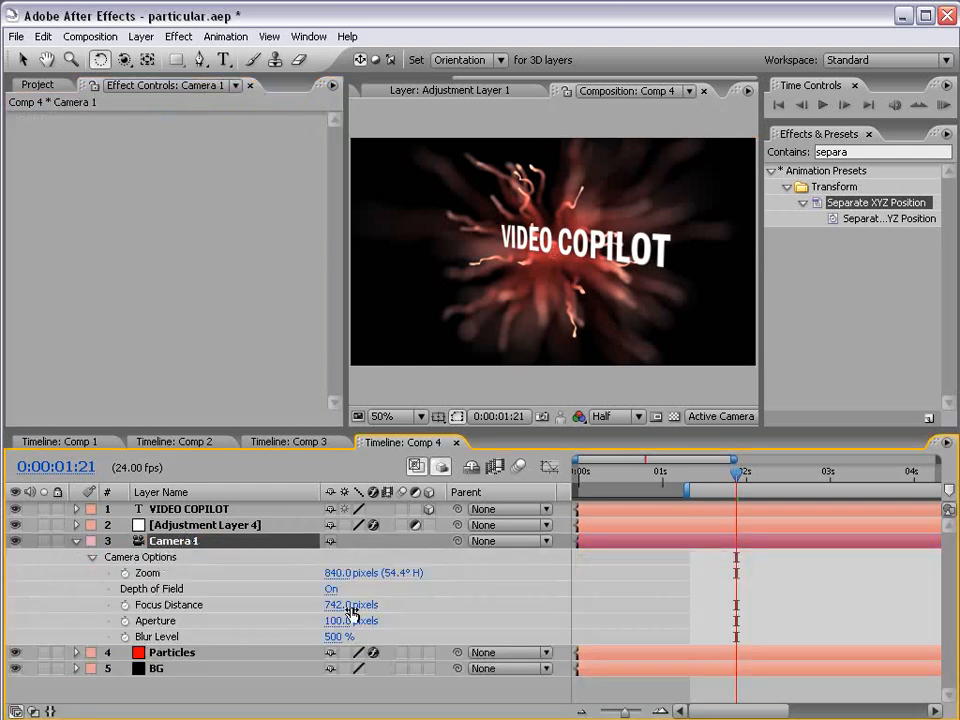
{"action": "left_click", "coordinate": [77, 541]}
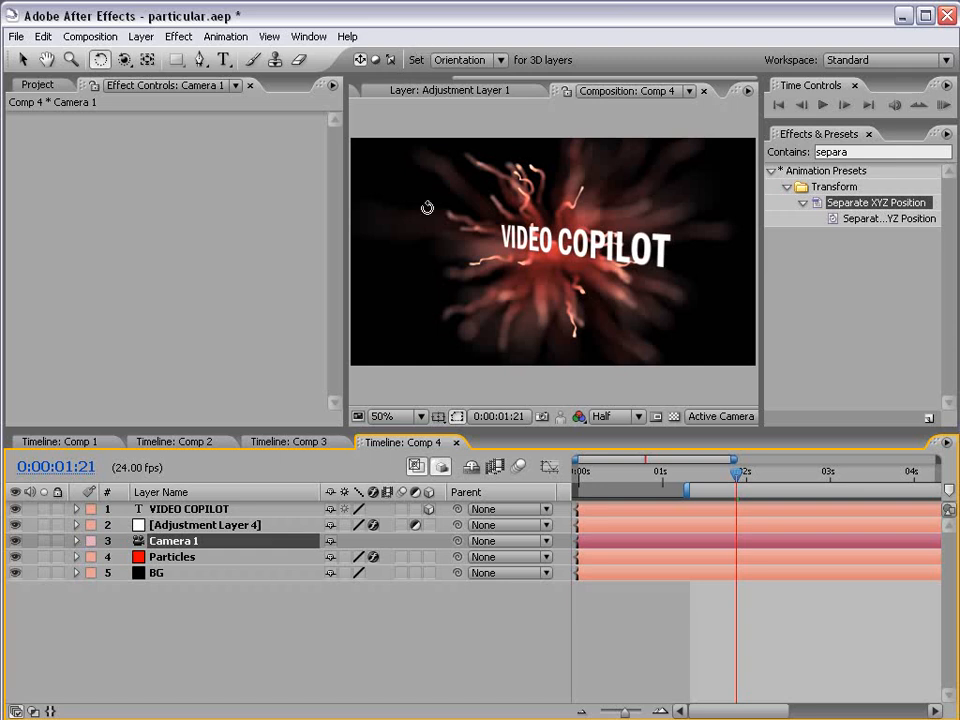
Rotate the VIDEO COPILOT layer about its vertical axis so the word VIDEO swings nearer to the camera.
{"action": "left_click", "coordinate": [186, 511]}
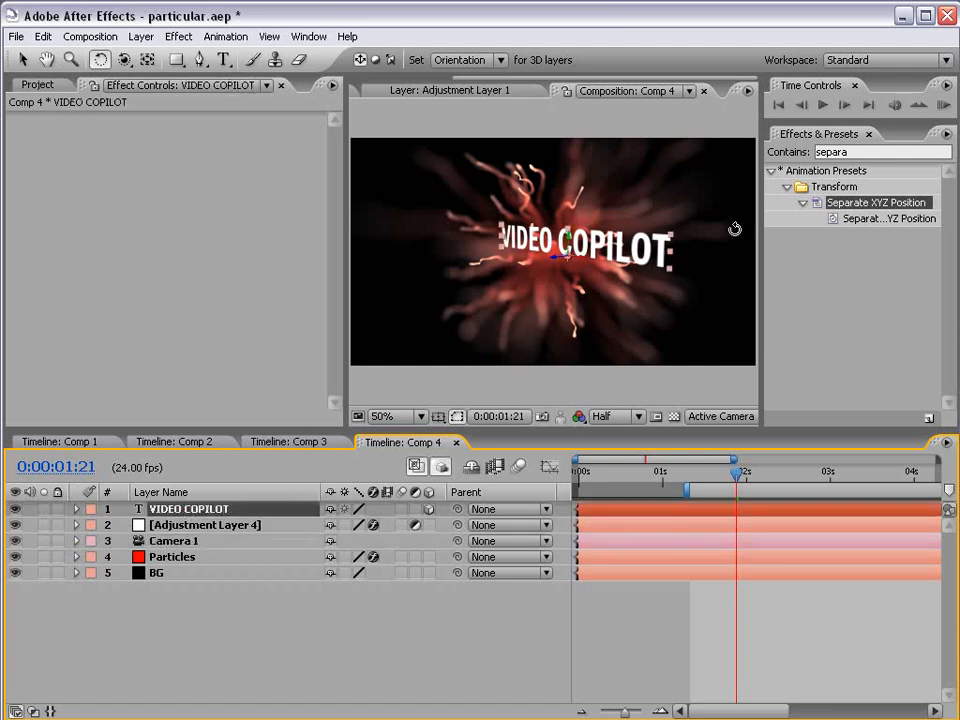
{"action": "left_click_drag", "start_coordinate": [567, 240], "coordinate": [605, 237]}
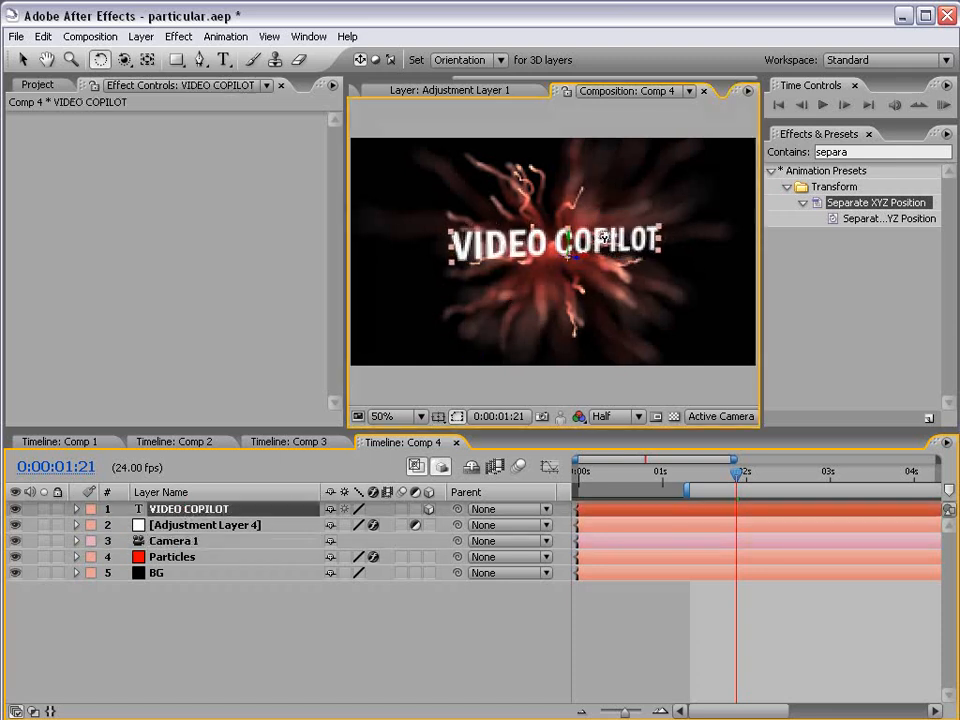
{"action": "key", "text": "t"}
{"action": "key", "text": "v"}
Reduce the font size of the word VIDEO in the title to 63 px.
{"action": "double_click", "coordinate": [538, 246]}
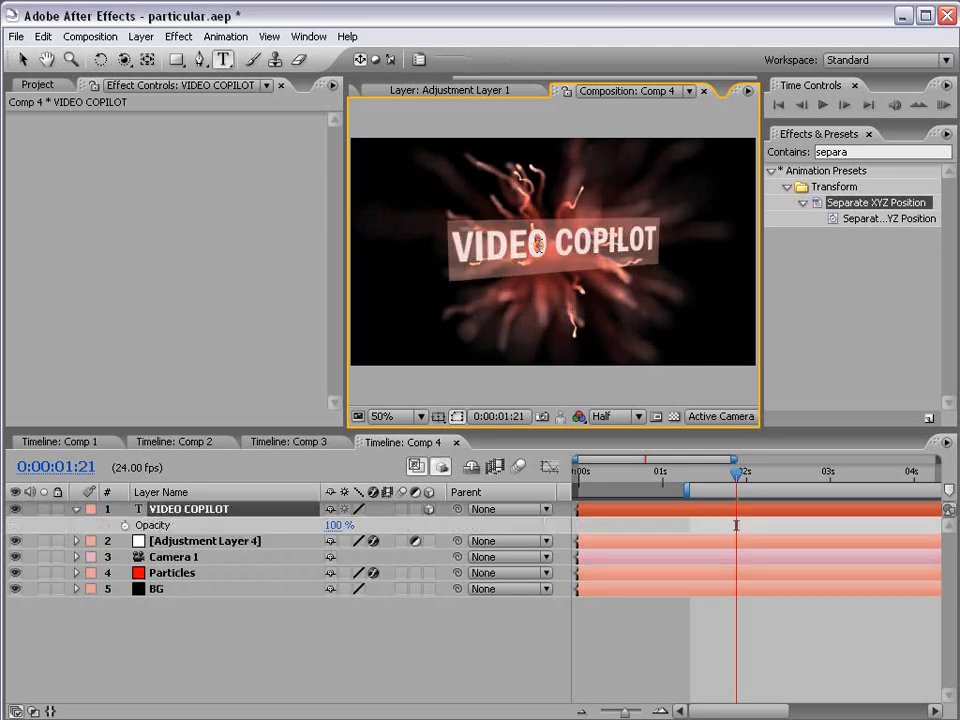
{"action": "left_click", "coordinate": [554, 242]}
{"action": "left_click_drag", "start_coordinate": [548, 242], "coordinate": [456, 244]}
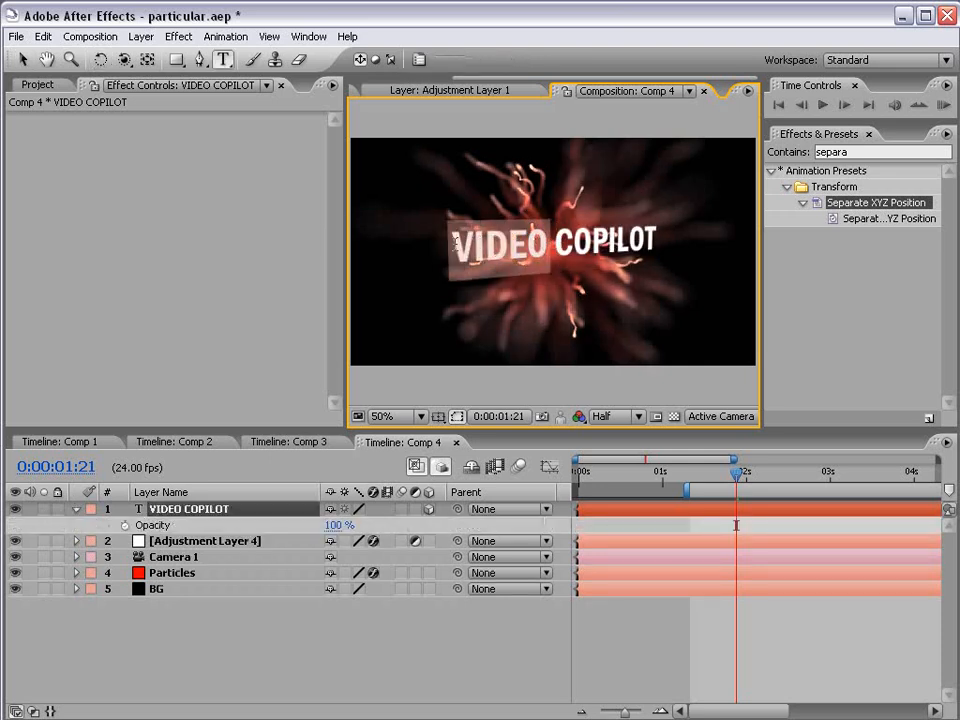
{"action": "left_click", "coordinate": [419, 62]}
{"action": "left_click_drag", "start_coordinate": [603, 207], "coordinate": [581, 210]}
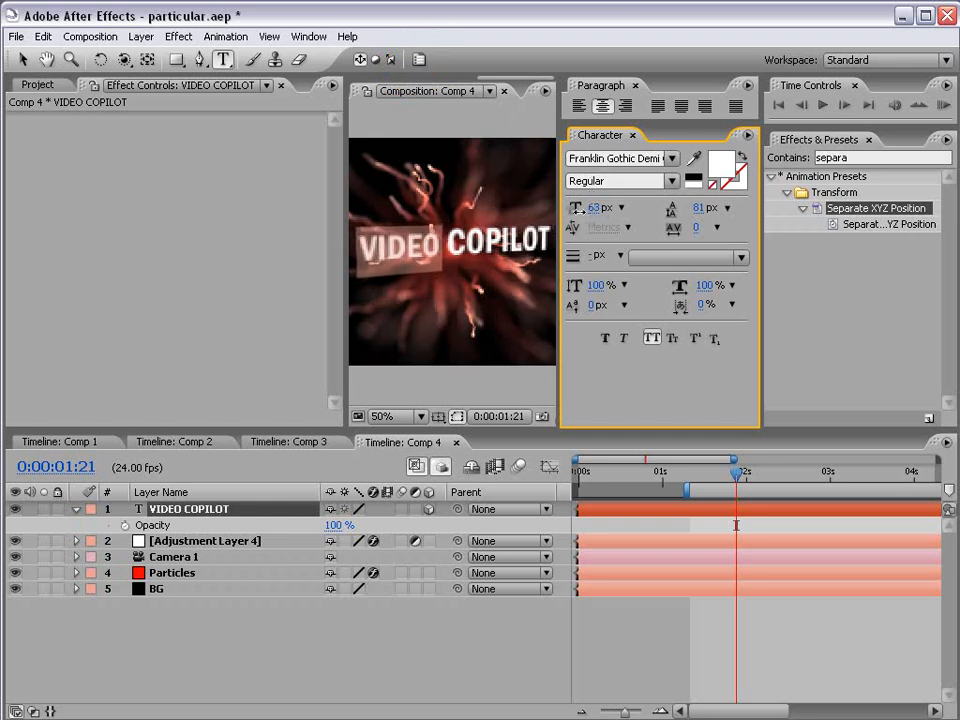
{"action": "left_click", "coordinate": [25, 61]}
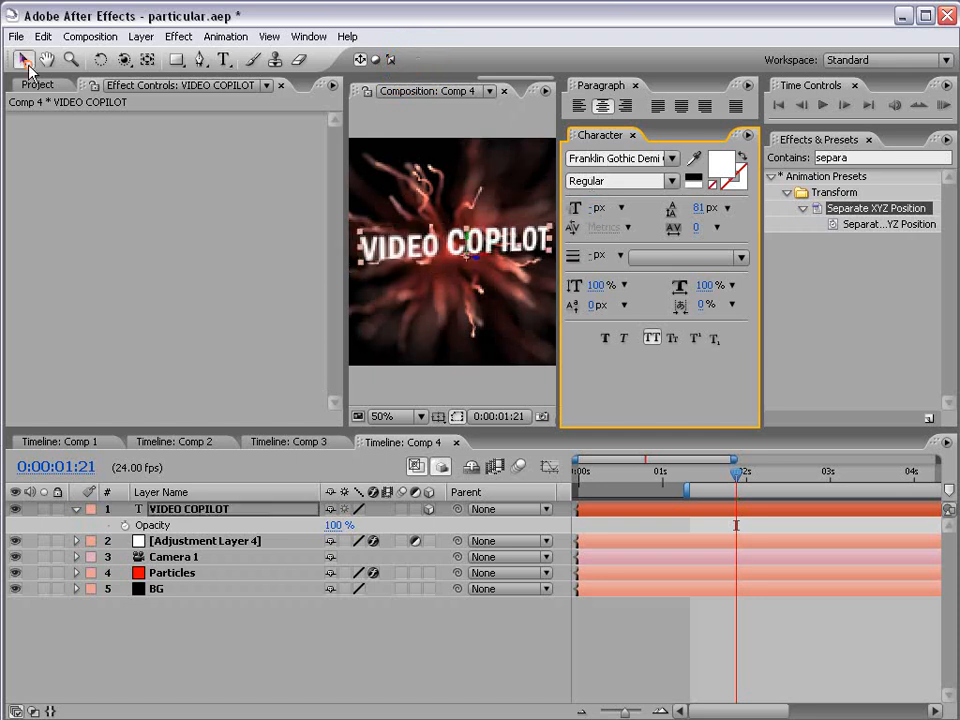
Close the Character and Paragraph panels and deselect the title layer.
{"action": "left_click", "coordinate": [632, 135]}
{"action": "left_click", "coordinate": [635, 85]}
{"action": "left_click", "coordinate": [619, 279]}
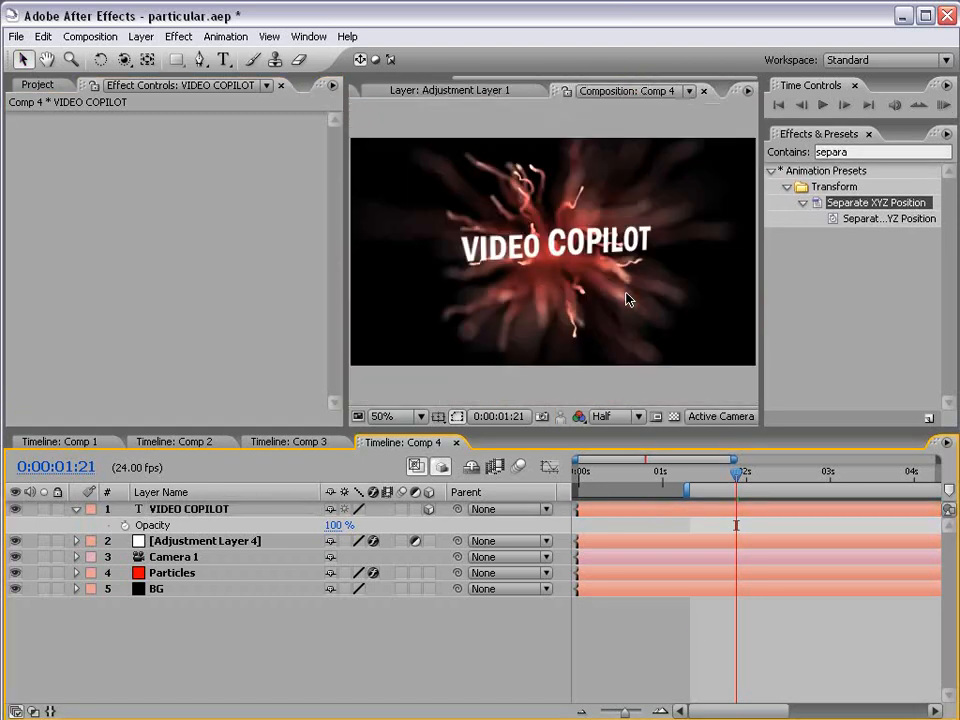
Reveal the camera options of Camera 1 and turn its depth of field off.
{"action": "left_click", "coordinate": [563, 253]}
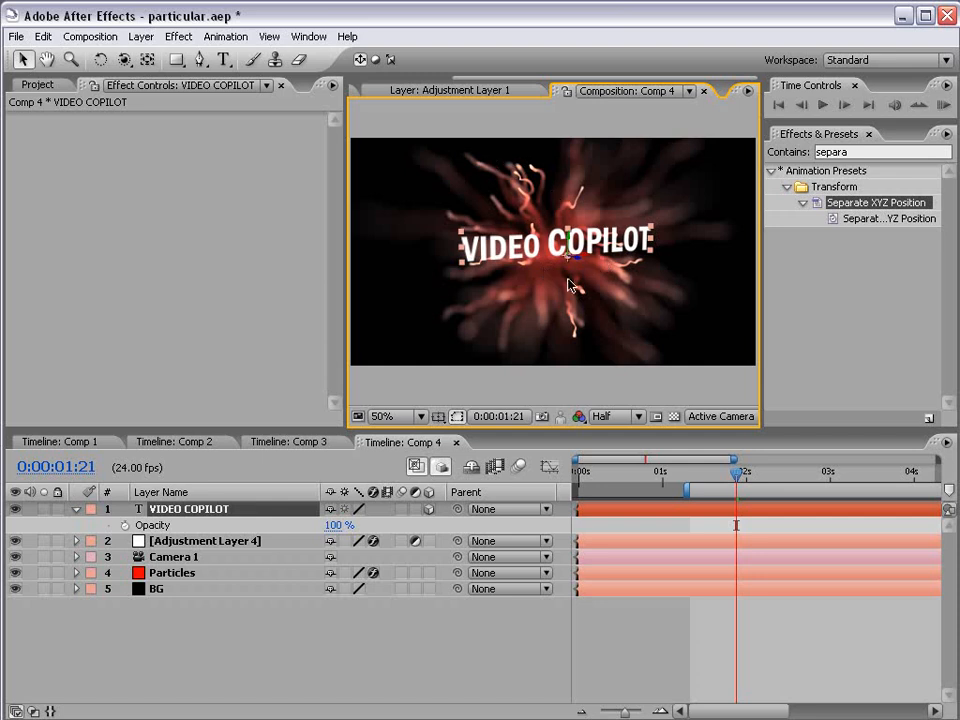
{"action": "key", "text": "c"}
{"action": "left_click", "coordinate": [200, 556]}
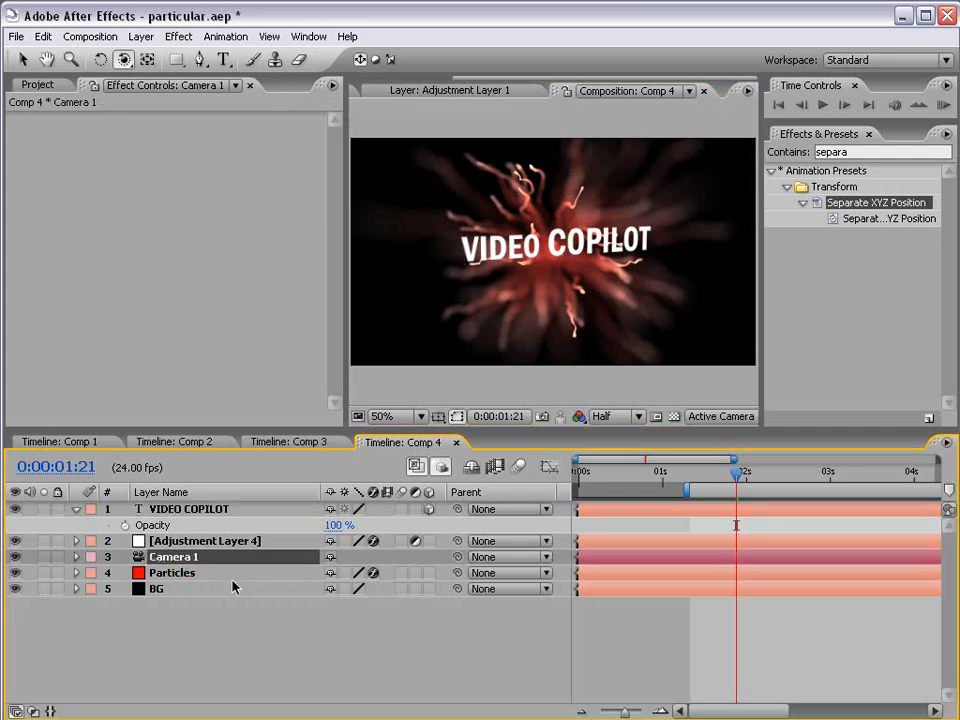
{"action": "left_click", "coordinate": [178, 572]}
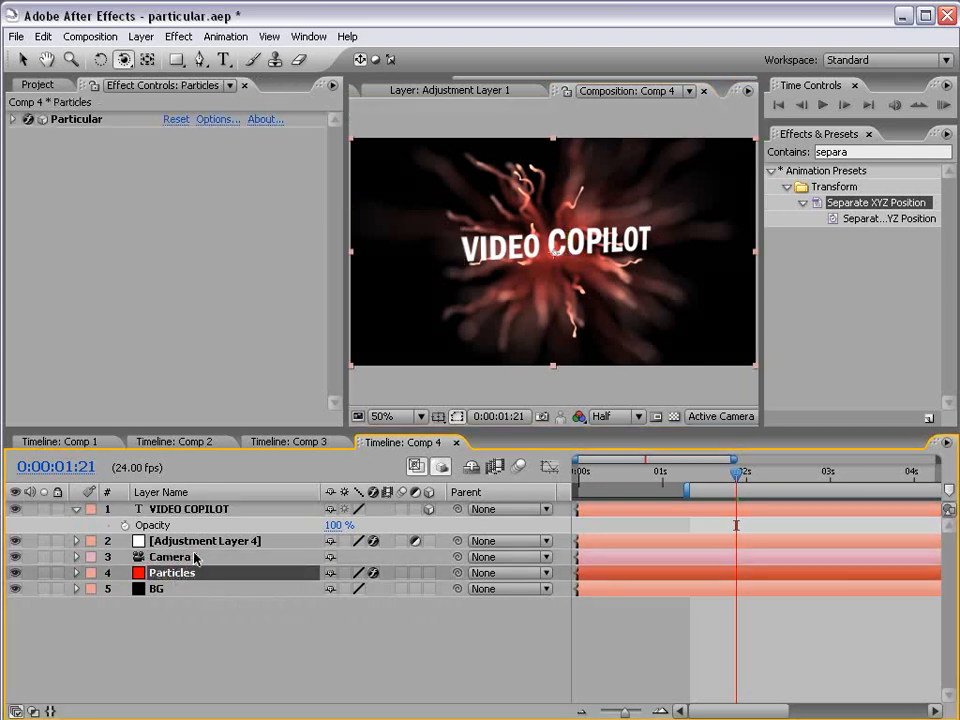
{"action": "left_click", "coordinate": [196, 557]}
{"action": "key", "text": "a"}
{"action": "key", "text": "a"}
{"action": "left_click", "coordinate": [332, 604]}
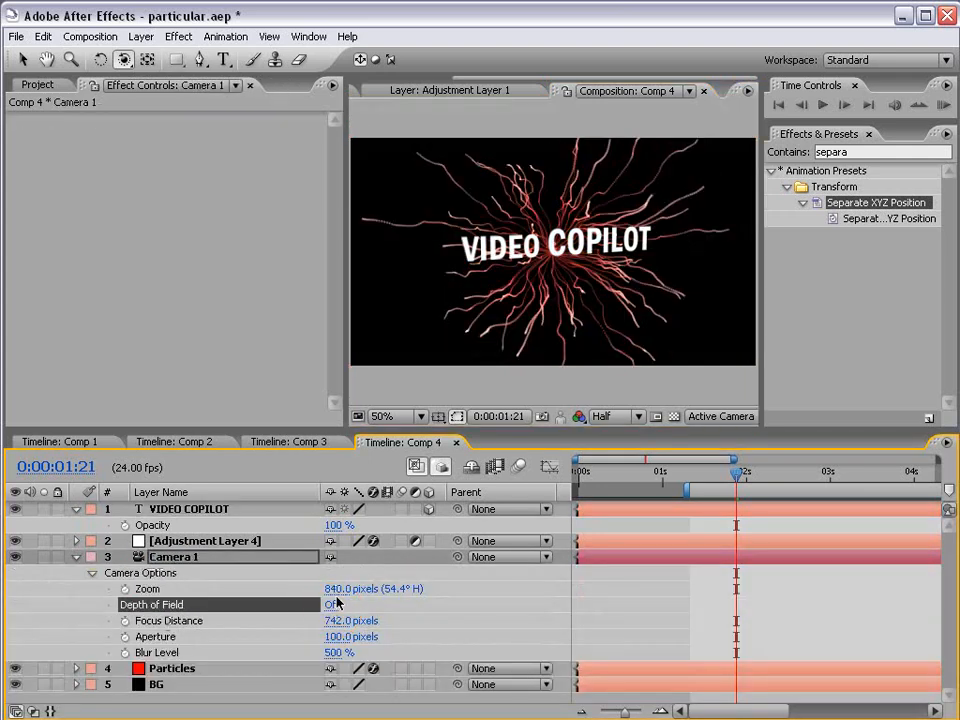
Move the VIDEO COPILOT title along its Z axis until the word VIDEO overlaps the burst's centre in an orbited view.
{"action": "left_click_drag", "start_coordinate": [416, 212], "coordinate": [481, 356]}
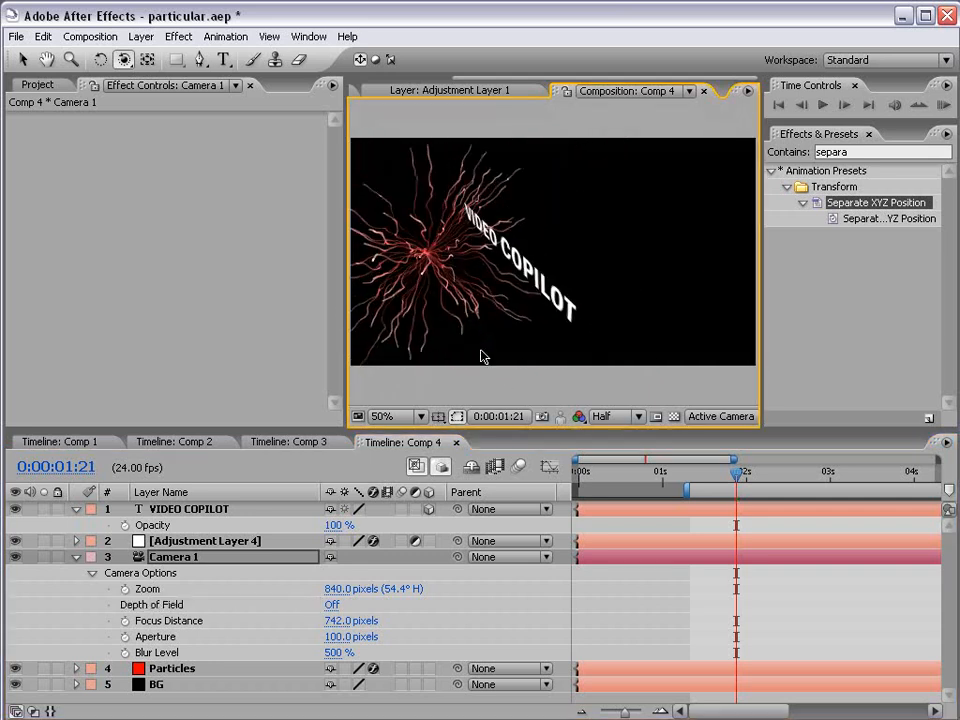
{"action": "left_click", "coordinate": [189, 509]}
{"action": "key", "text": "v"}
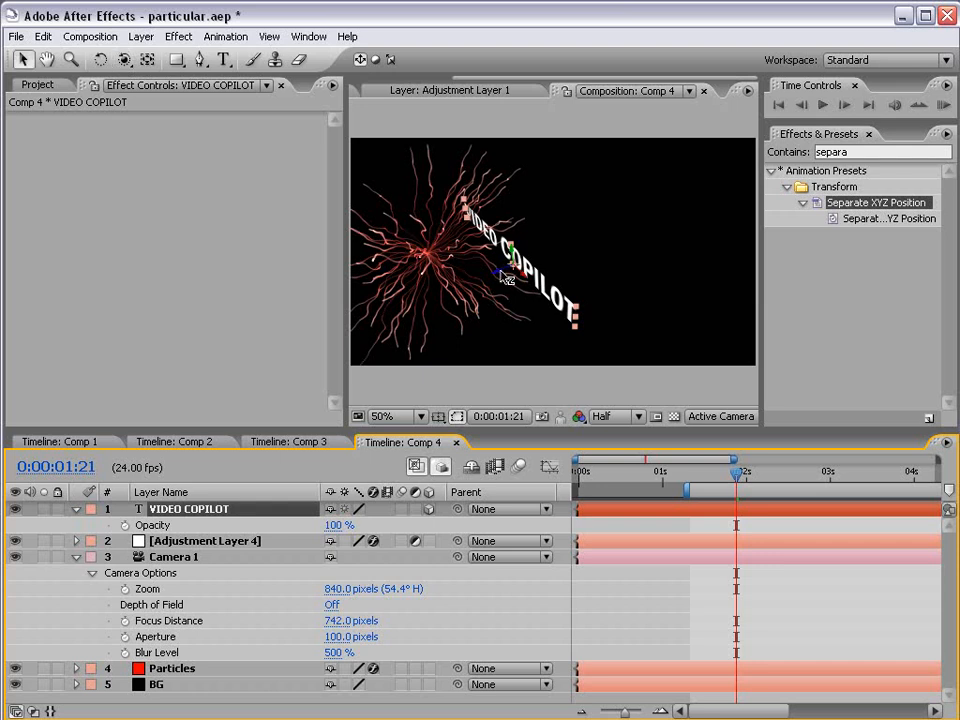
{"action": "left_click_drag", "start_coordinate": [498, 271], "coordinate": [456, 322]}
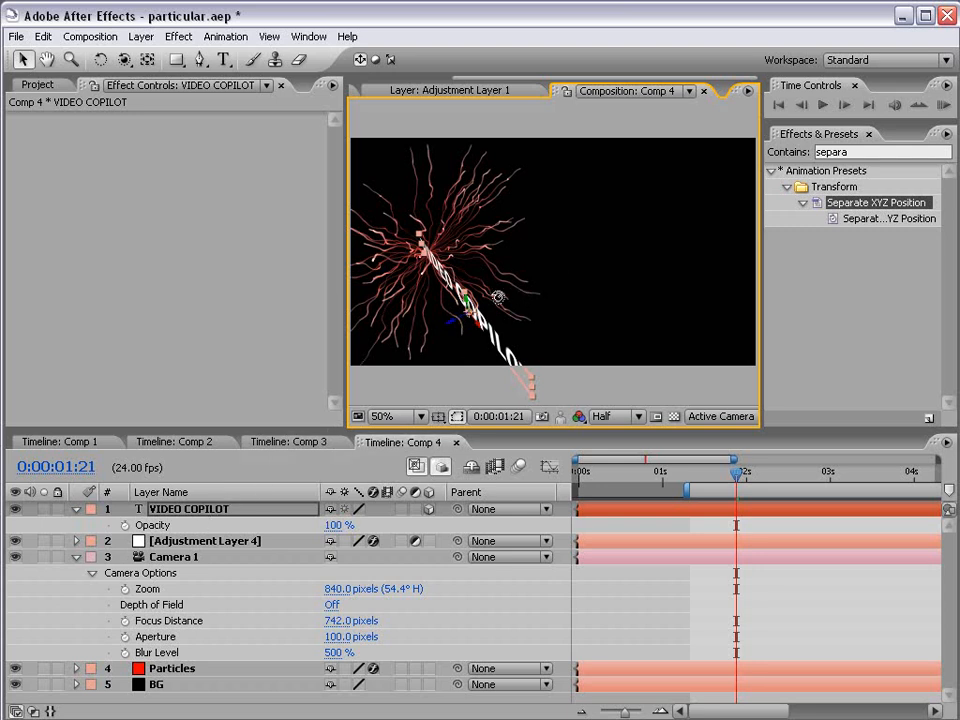
Orbit and track the camera to face the title at a slight angle, with the burst behind the word VIDEO.
{"action": "key", "text": "c"}
{"action": "left_click_drag", "start_coordinate": [463, 330], "coordinate": [401, 222]}
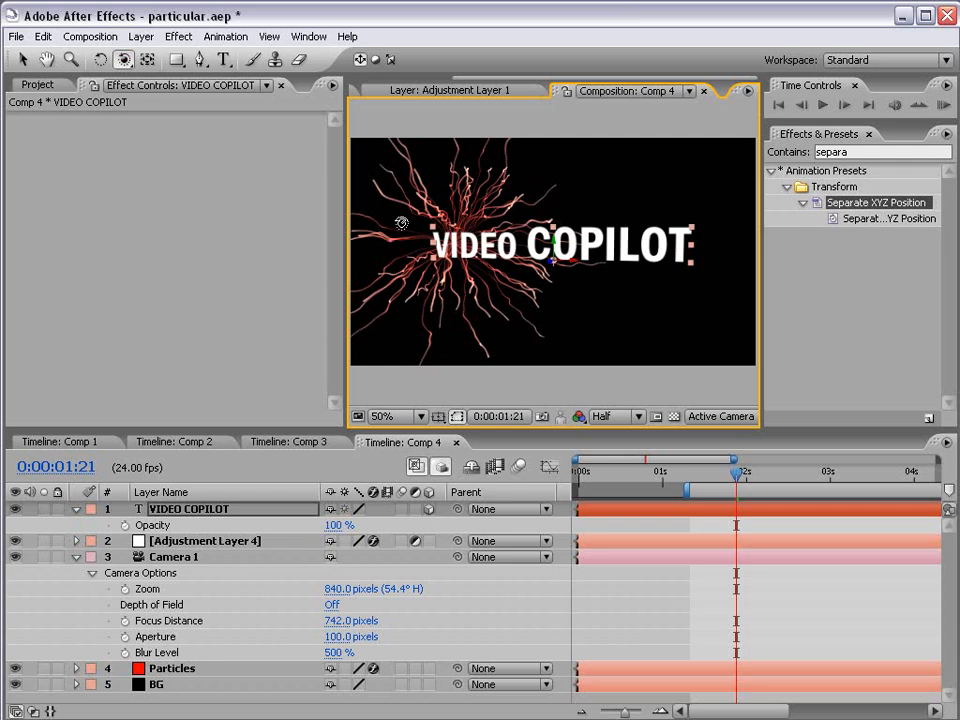
{"action": "left_click_drag", "start_coordinate": [593, 275], "coordinate": [574, 295]}
{"action": "key", "text": "c"}
{"action": "left_click_drag", "start_coordinate": [476, 258], "coordinate": [571, 275]}
Scale the VIDEO COPILOT title down to about 60% of its width, raise it slightly, and check the composition full-window.
{"action": "key", "text": "v"}
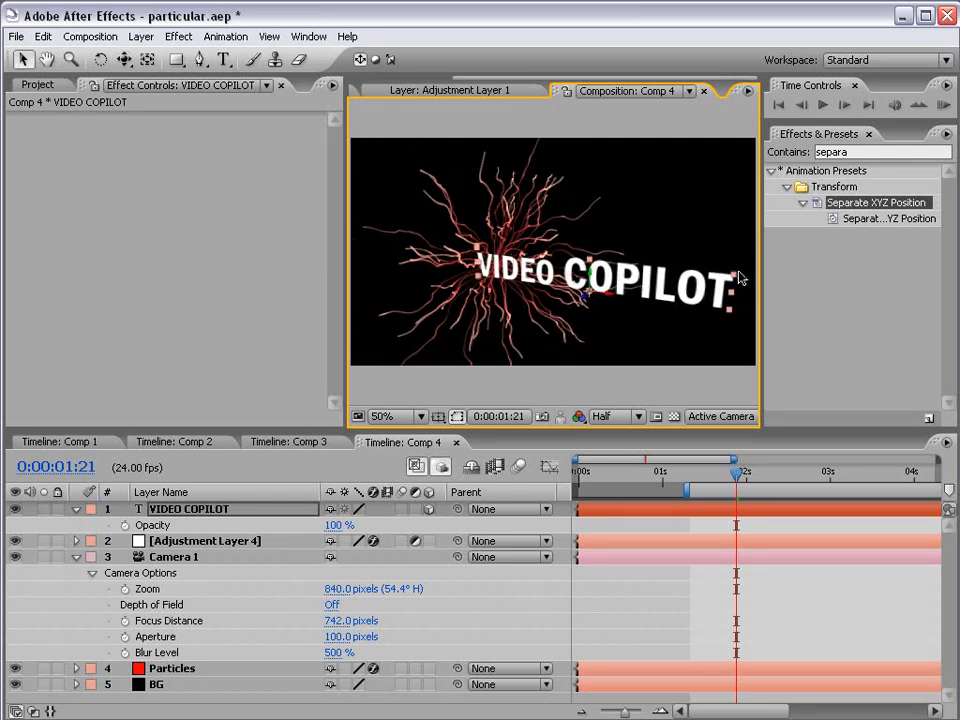
{"action": "left_click_drag", "start_coordinate": [740, 279], "coordinate": [596, 290]}
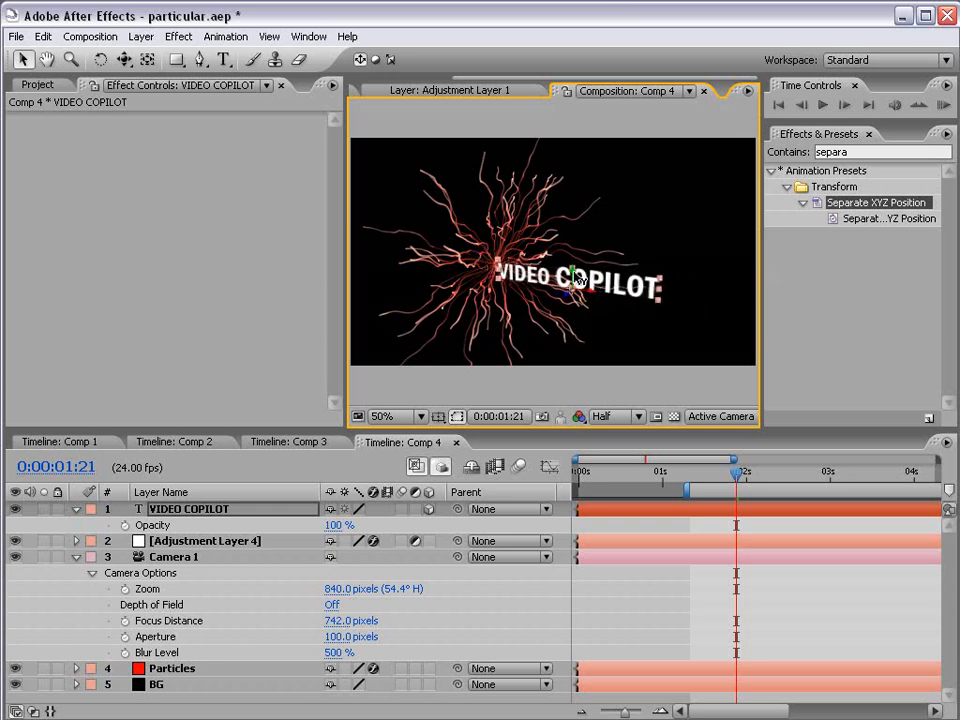
{"action": "left_click", "coordinate": [640, 590]}
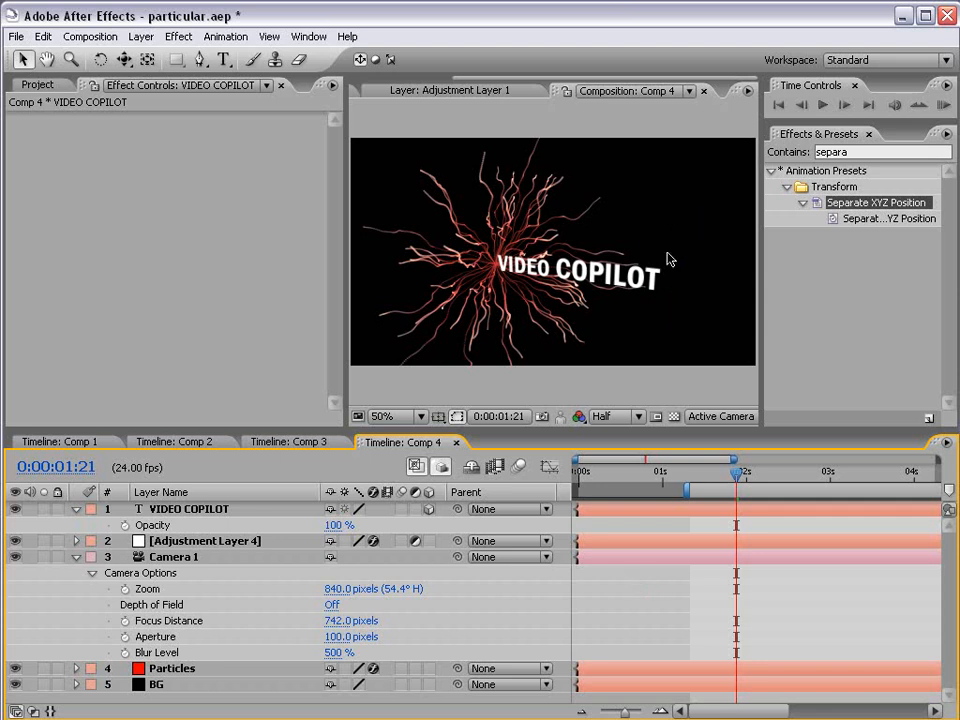
{"action": "key", "text": "grave"}
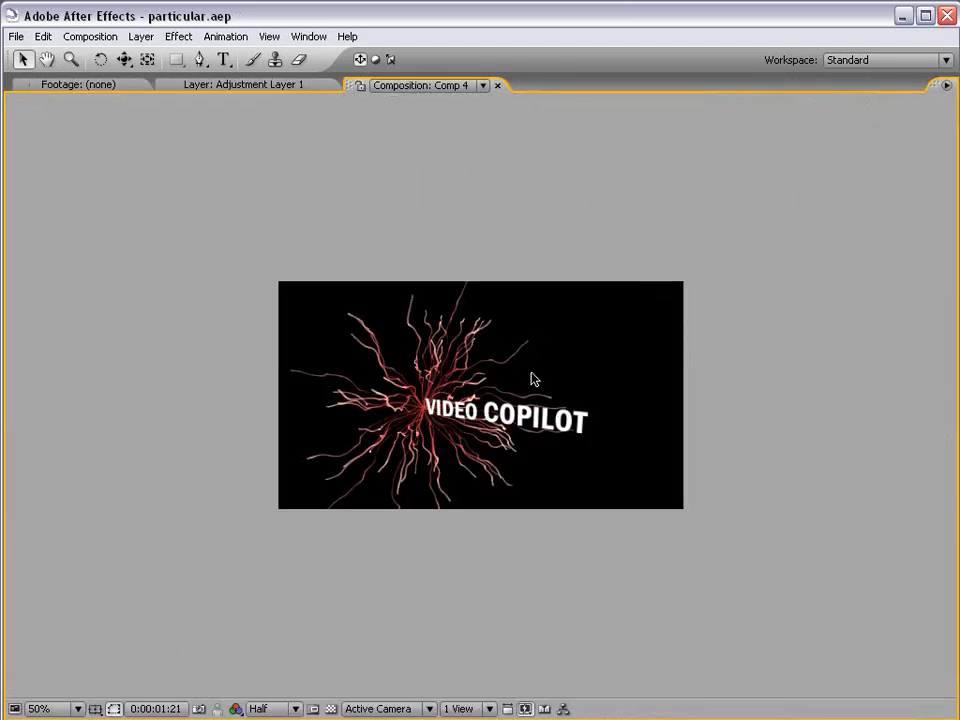
{"action": "key", "text": "grave"}
{"action": "key", "text": "period"}
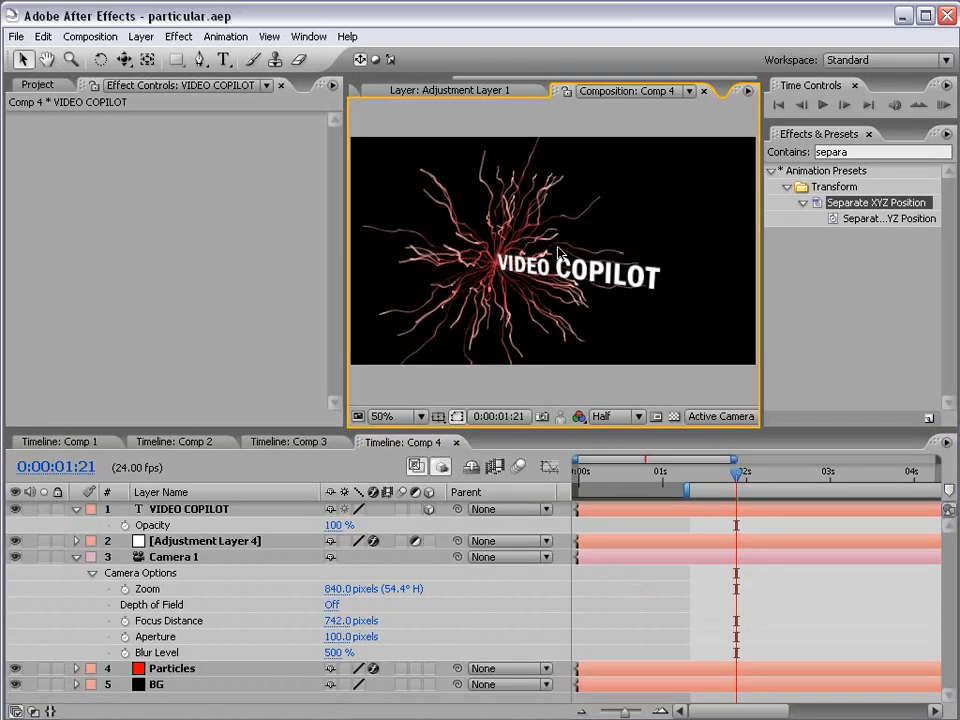
Collapse the Camera 1 options and duplicate the Particles layer.
{"action": "left_click", "coordinate": [77, 557]}
{"action": "left_click", "coordinate": [210, 573]}
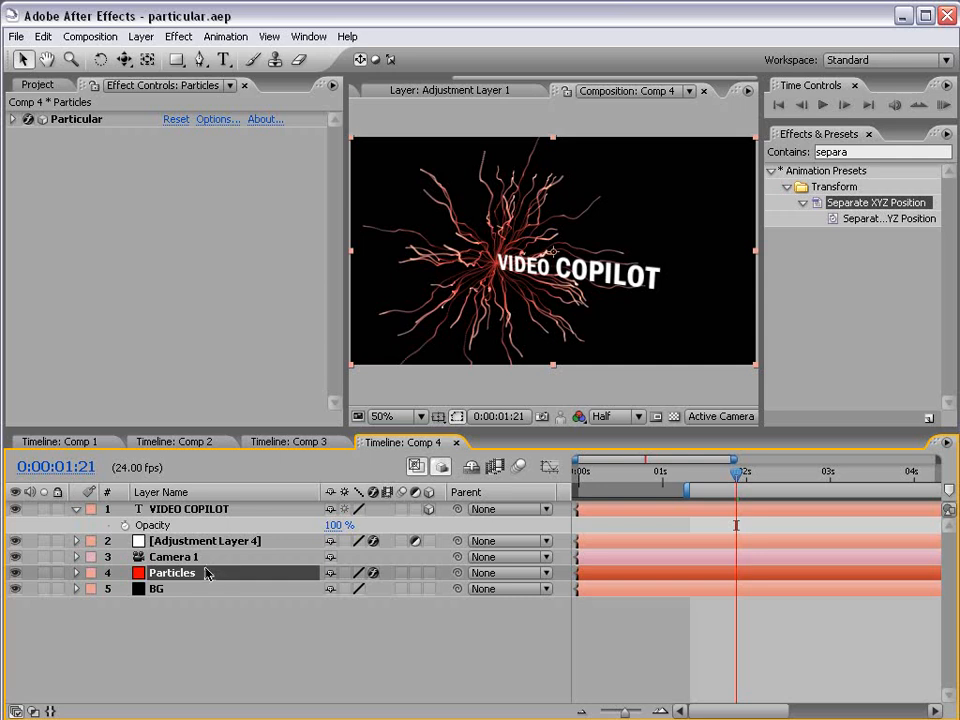
{"action": "key", "text": "ctrl+d"}
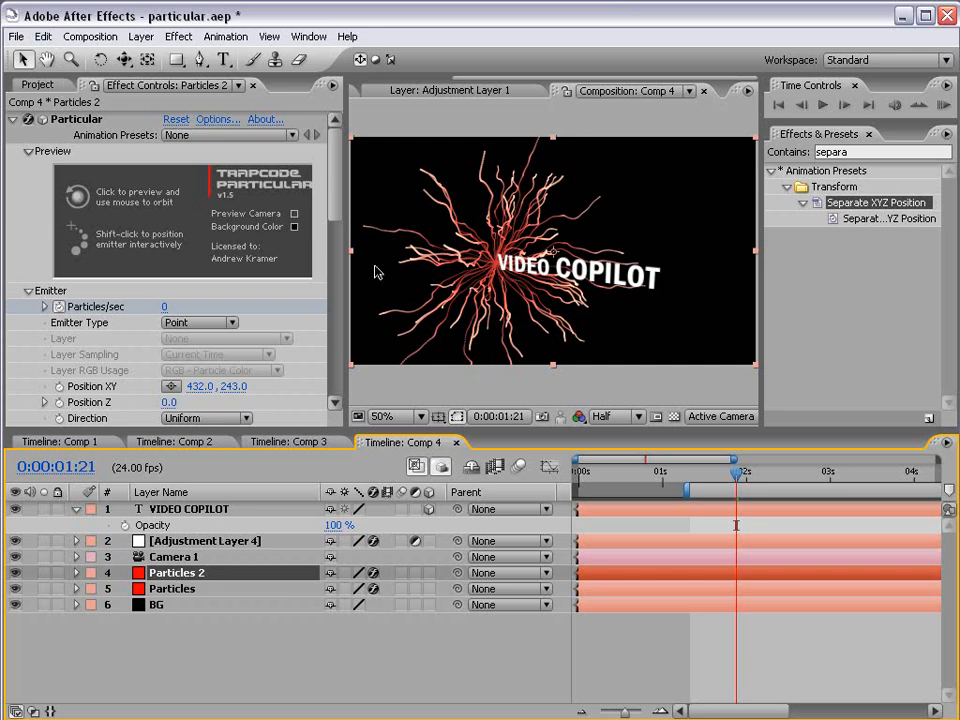
Move the Particles 2 emitter to Position XY -318, 352 and Position Z -90.
{"action": "left_click_drag", "start_coordinate": [337, 192], "coordinate": [336, 230]}
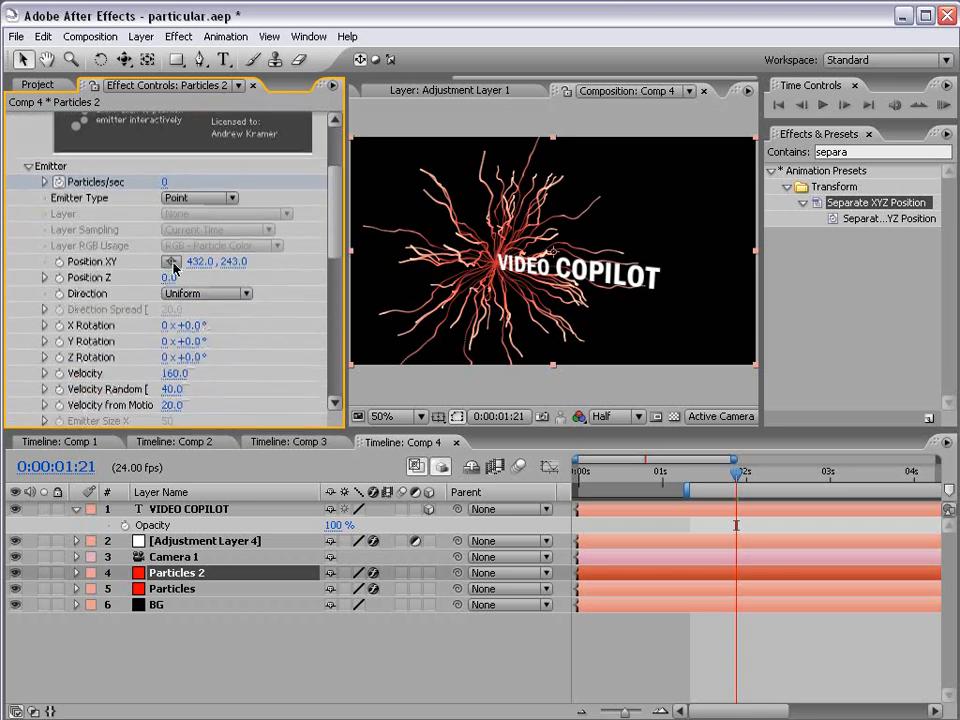
{"action": "left_click_drag", "start_coordinate": [197, 262], "coordinate": [3, 269]}
{"action": "left_click_drag", "start_coordinate": [242, 261], "coordinate": [309, 261]}
{"action": "left_click_drag", "start_coordinate": [168, 278], "coordinate": [3, 268]}
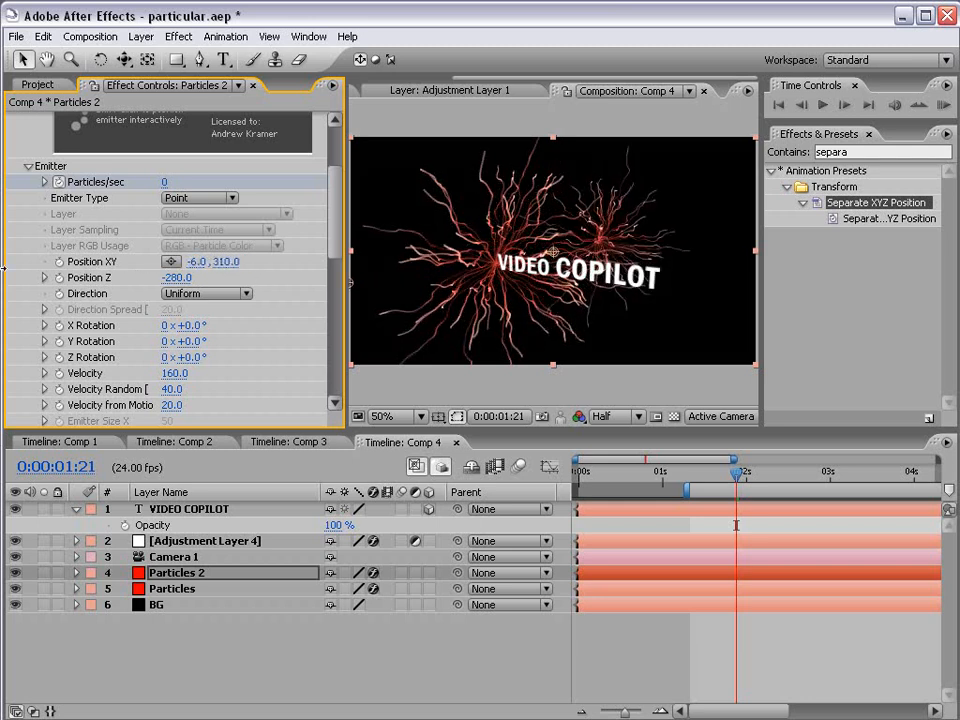
{"action": "left_click_drag", "start_coordinate": [228, 261], "coordinate": [263, 261]}
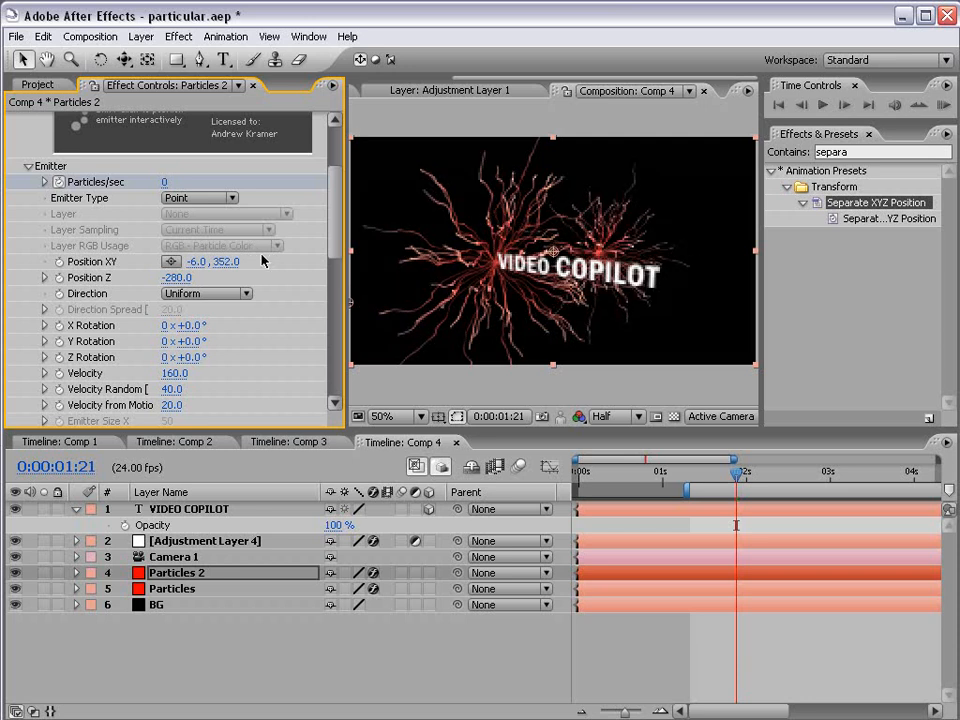
{"action": "left_click_drag", "start_coordinate": [196, 261], "coordinate": [11, 262]}
{"action": "left_click_drag", "start_coordinate": [189, 278], "coordinate": [126, 271]}
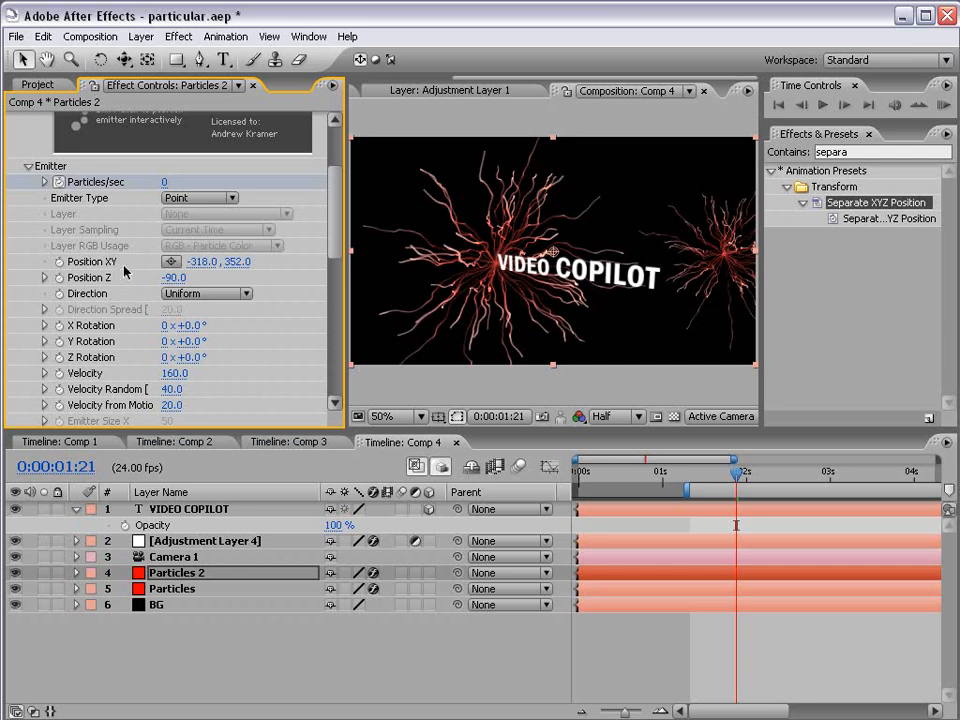
Fine-tune the horizontal position of the Particles 2 emitter to -297 and deselect the layer.
{"action": "left_click_drag", "start_coordinate": [206, 266], "coordinate": [113, 262]}
{"action": "key", "text": "c"}
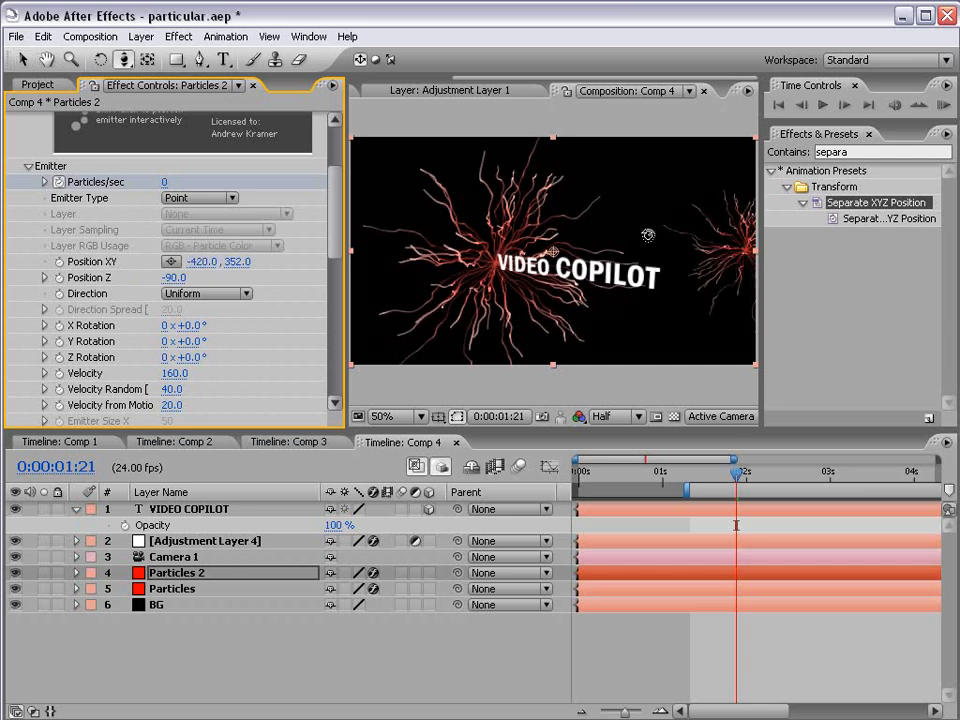
{"action": "left_click_drag", "start_coordinate": [501, 180], "coordinate": [701, 256]}
{"action": "key", "text": "v"}
{"action": "left_click_drag", "start_coordinate": [200, 261], "coordinate": [349, 262]}
{"action": "left_click", "coordinate": [792, 672]}
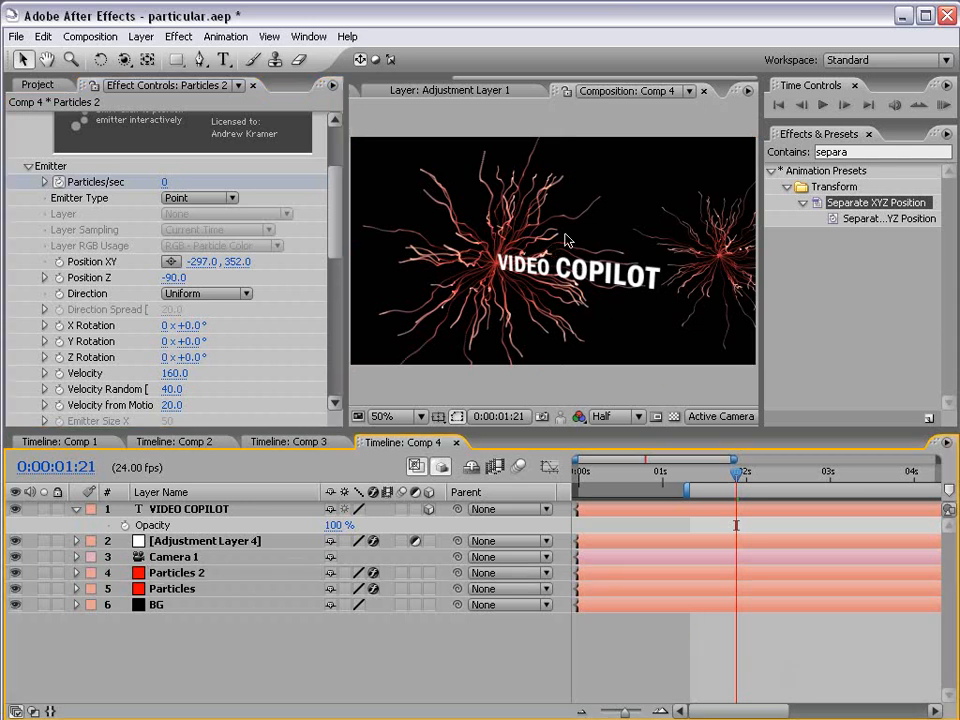
Duplicate the VIDEO COPILOT layer and move the copy along its X axis towards the second burst.
{"action": "left_click", "coordinate": [189, 509]}
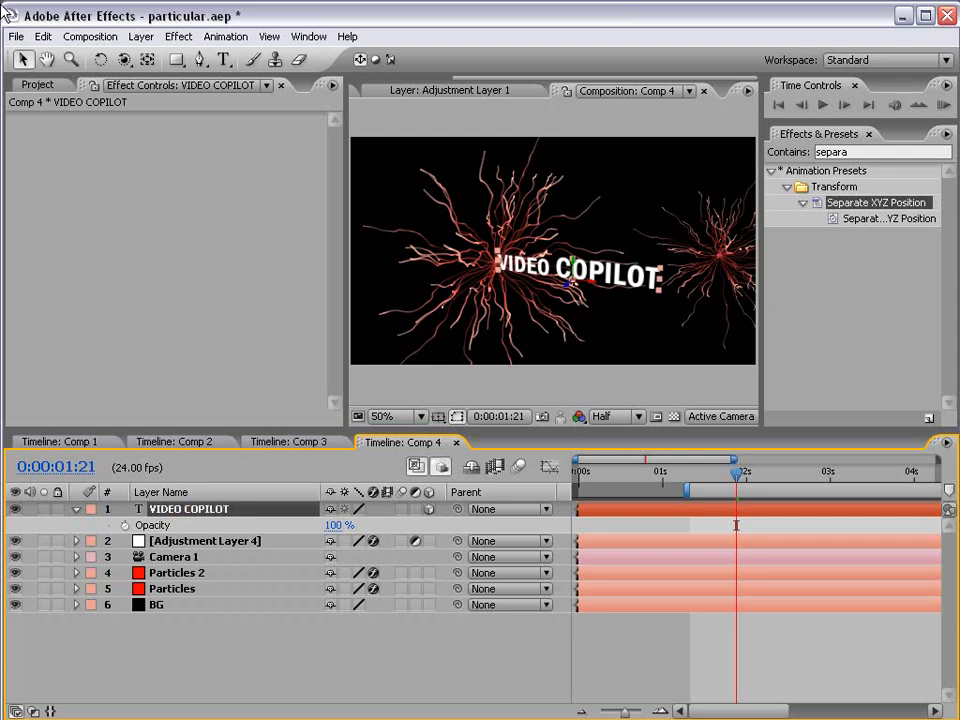
{"action": "left_click", "coordinate": [43, 36]}
{"action": "left_click", "coordinate": [70, 199]}
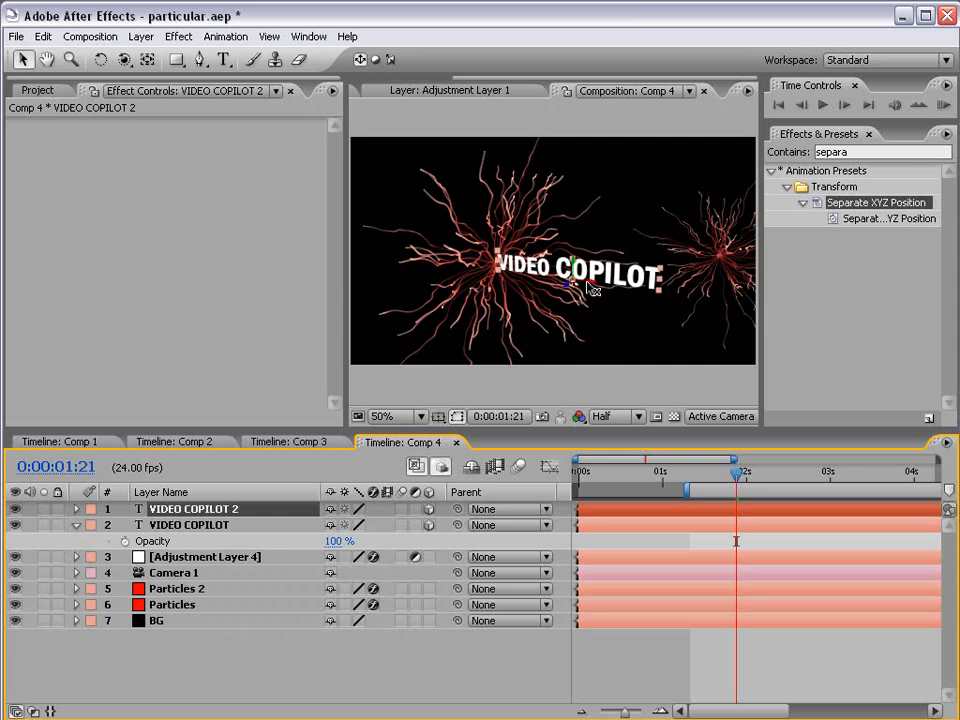
{"action": "left_click_drag", "start_coordinate": [590, 290], "coordinate": [730, 182]}
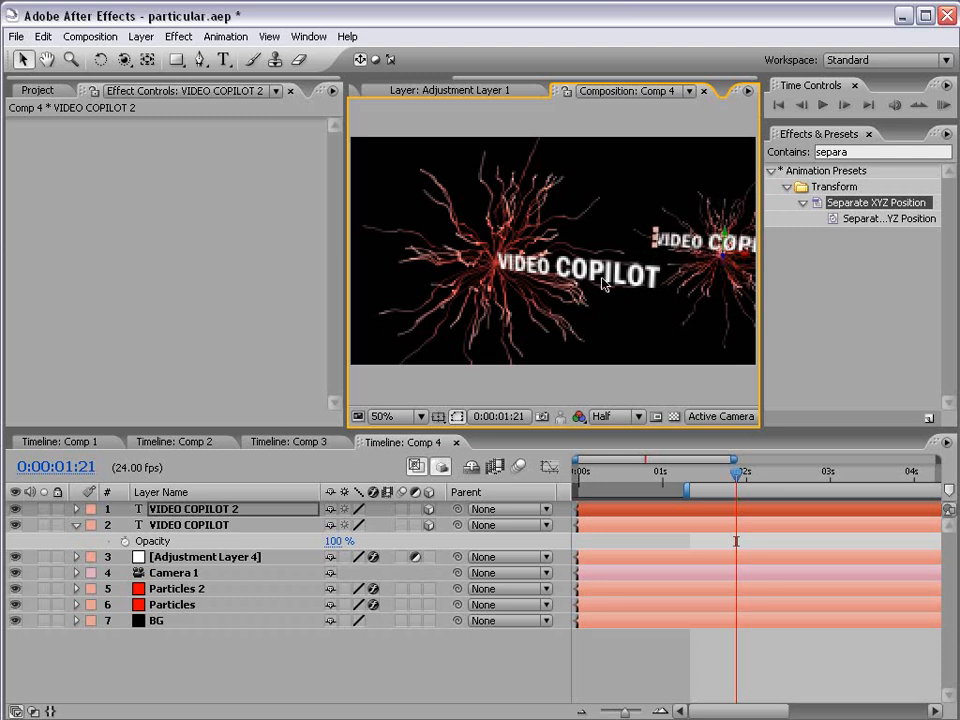
Move VIDEO COPILOT 2 along its Z axis onto the second burst and orbit the camera back towards the front.
{"action": "key", "text": "c"}
{"action": "left_click_drag", "start_coordinate": [420, 172], "coordinate": [567, 277]}
{"action": "key", "text": "v"}
{"action": "left_click_drag", "start_coordinate": [660, 167], "coordinate": [641, 130]}
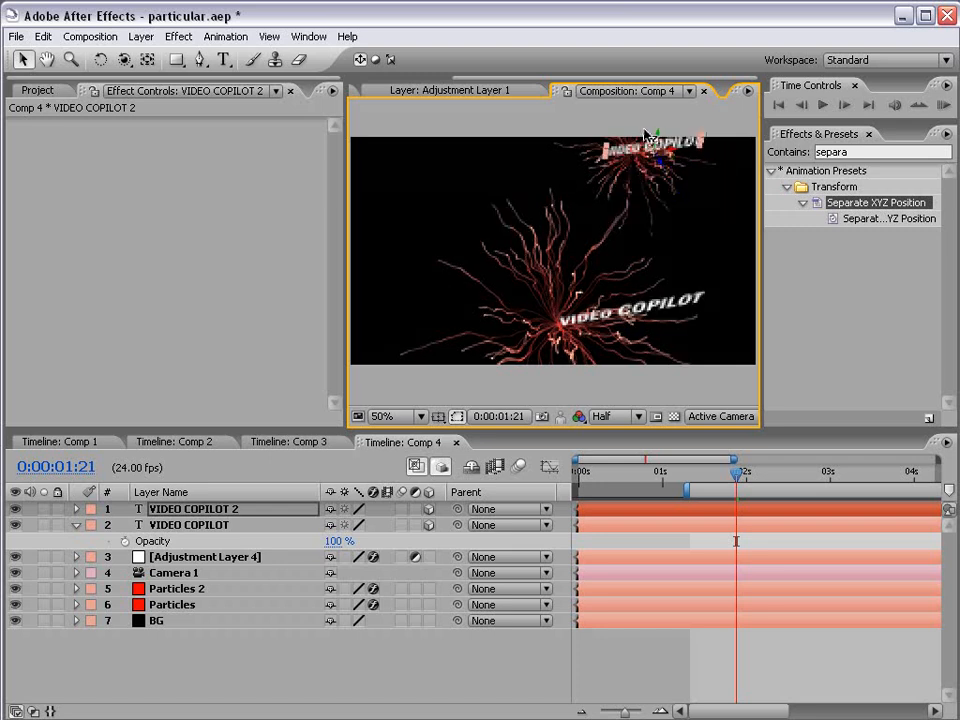
{"action": "key", "text": "c"}
{"action": "left_click_drag", "start_coordinate": [702, 248], "coordinate": [636, 182]}
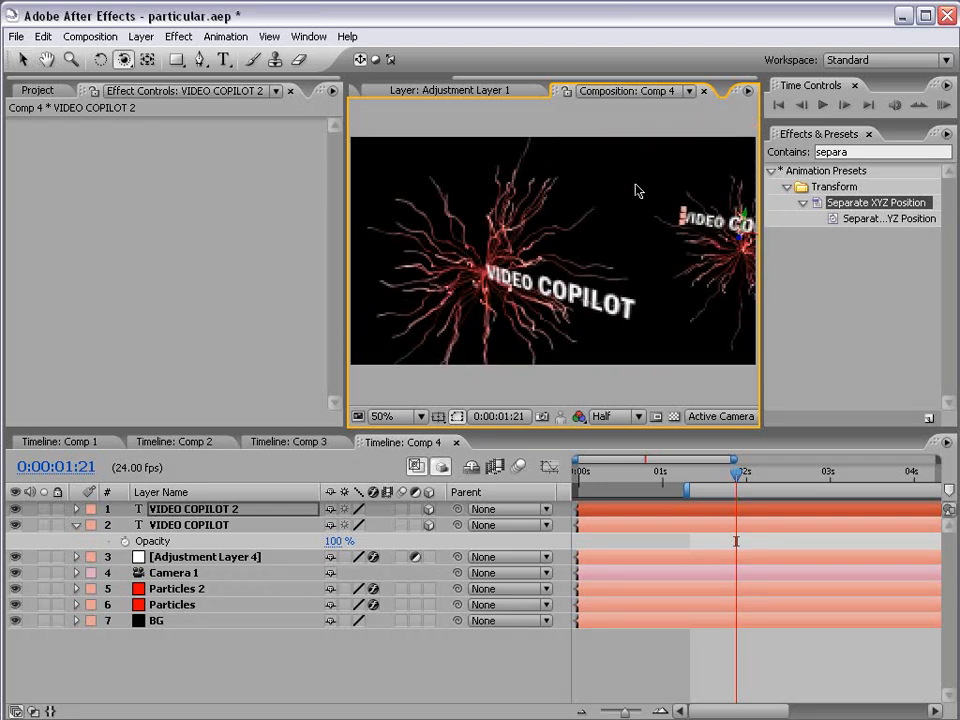
Undo the last VIDEO COPILOT 2 move and camera orbit, and redo both.
{"action": "key", "text": "ctrl+z"}
{"action": "key", "text": "ctrl+z"}
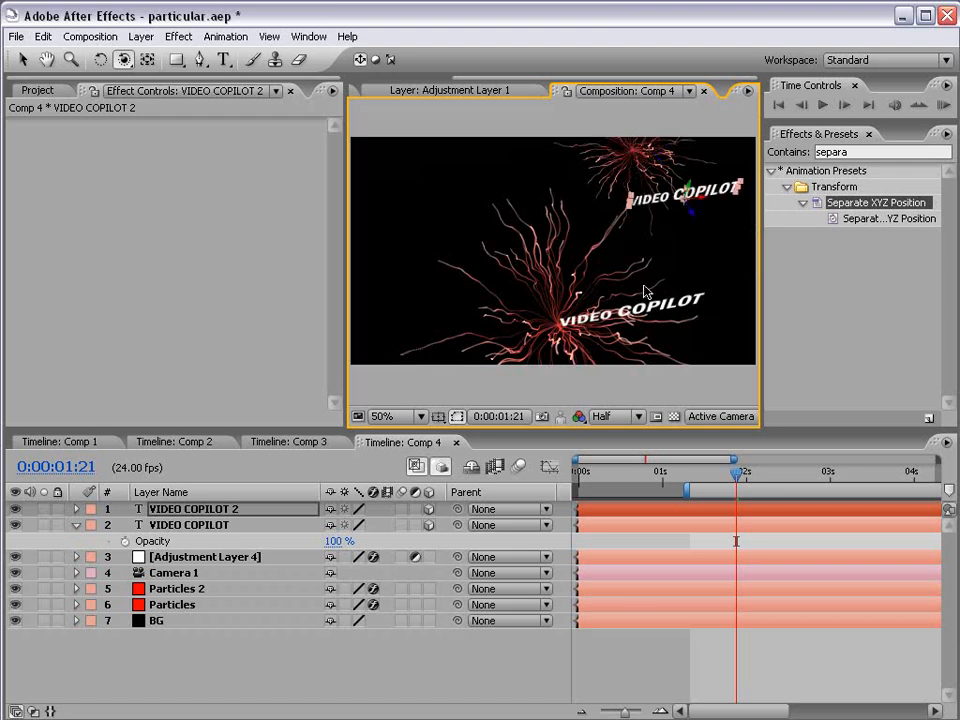
{"action": "left_click", "coordinate": [43, 37]}
{"action": "left_click", "coordinate": [88, 56]}
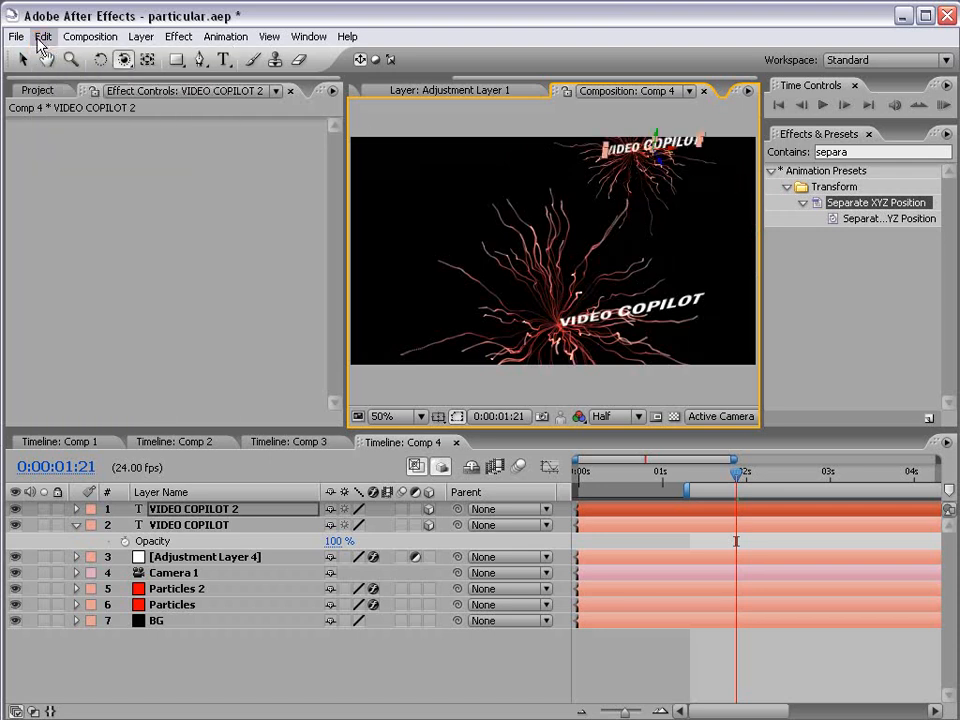
{"action": "left_click", "coordinate": [43, 37]}
{"action": "left_click", "coordinate": [48, 62]}
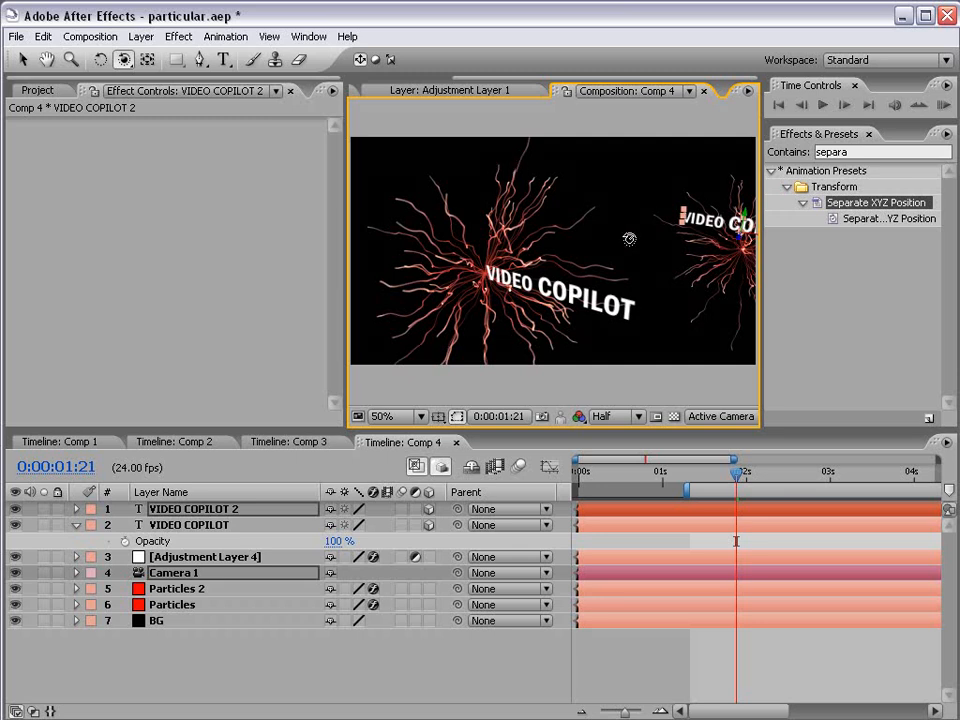
Orbit and reposition Camera 1 to reframe the scene with the first burst and title larger and nearer the frame's centre.
{"action": "left_click_drag", "start_coordinate": [594, 284], "coordinate": [532, 272]}
{"action": "key", "text": "c"}
{"action": "key", "text": "c"}
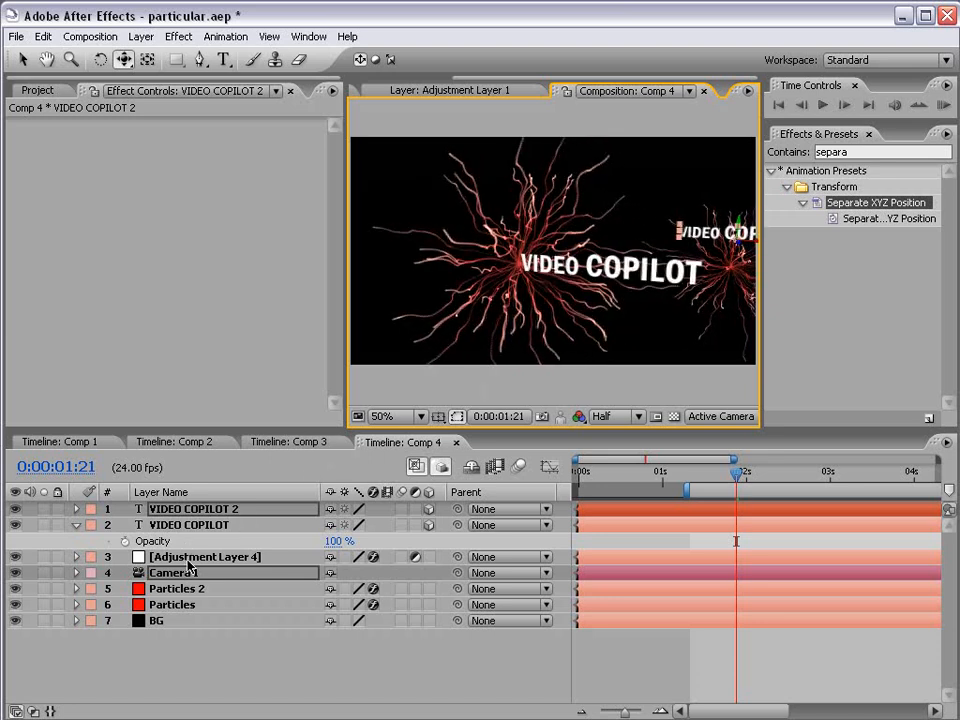
Set the Particles 2 emitter's X position to -445 and shift VIDEO COPILOT 2 right along its X axis.
{"action": "left_click", "coordinate": [177, 588]}
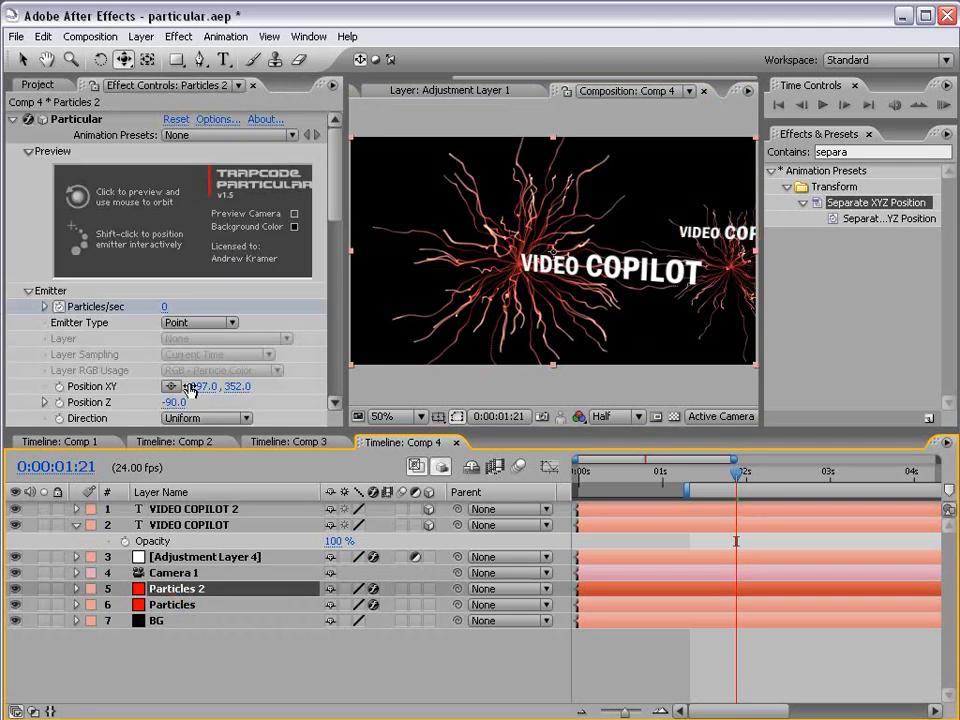
{"action": "left_click_drag", "start_coordinate": [190, 388], "coordinate": [42, 386]}
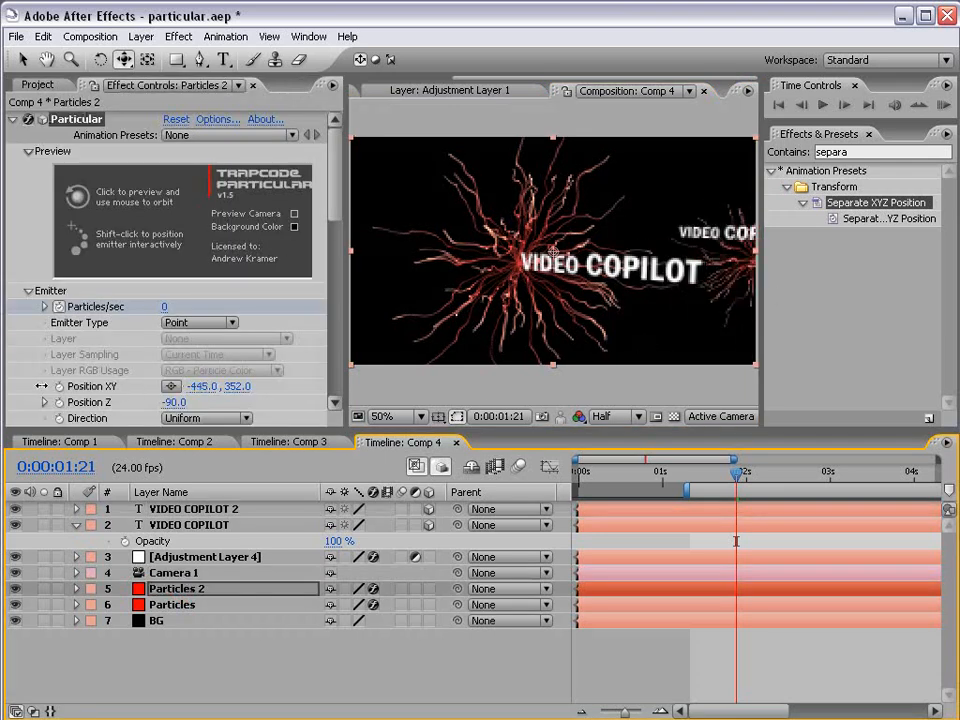
{"action": "left_click", "coordinate": [180, 510]}
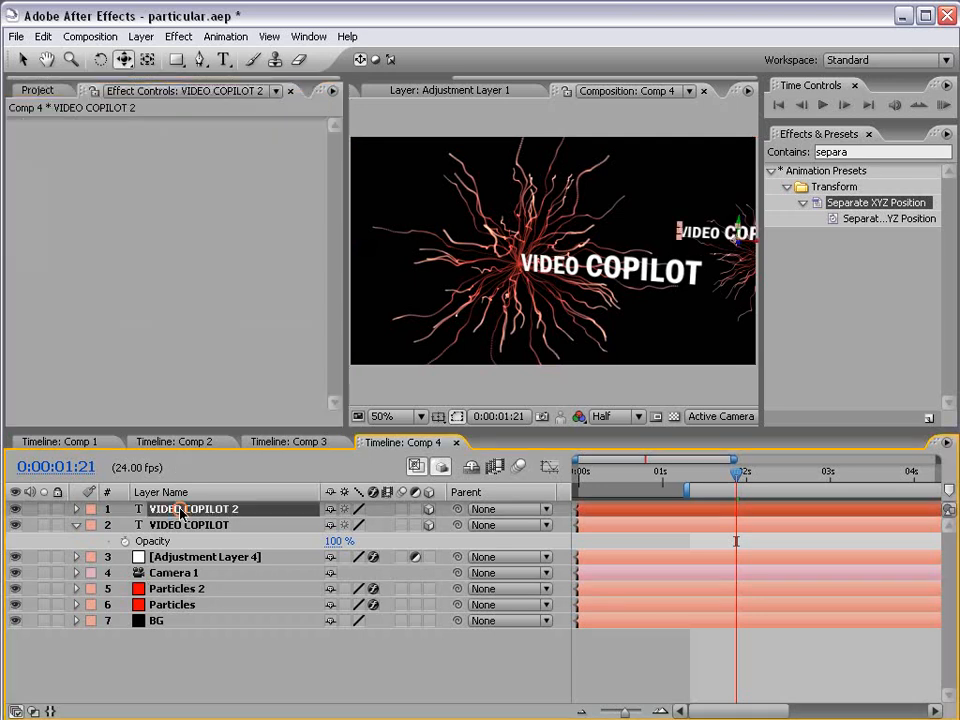
{"action": "key", "text": "v"}
{"action": "left_click_drag", "start_coordinate": [757, 248], "coordinate": [852, 253]}
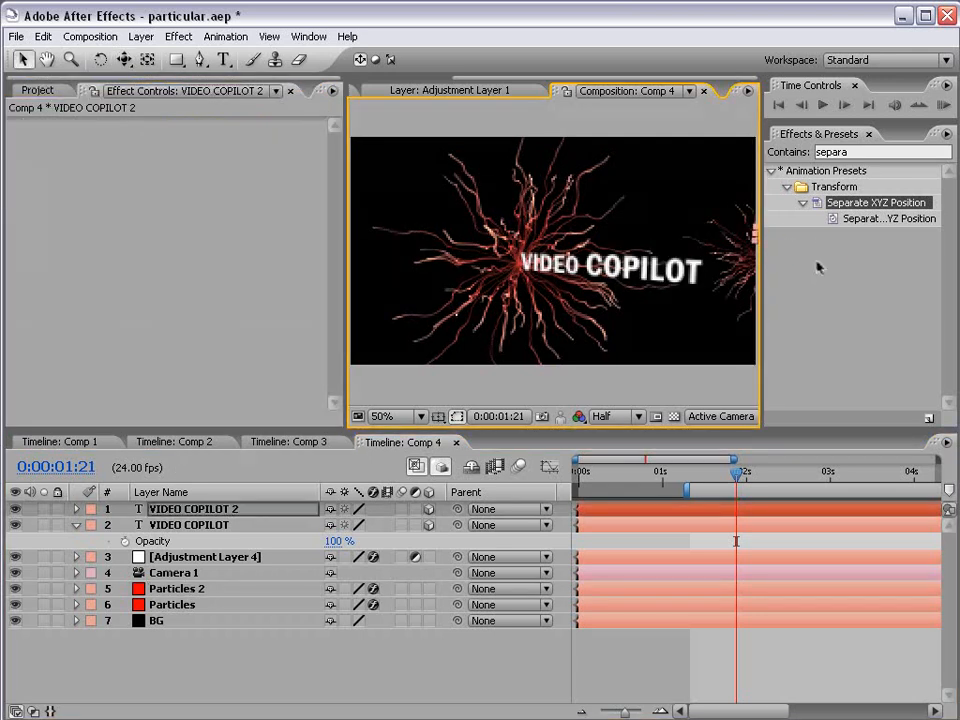
Examine the Camera Controls on Comp 3's Dolly layer, and return to Comp 4.
{"action": "left_click", "coordinate": [636, 657]}
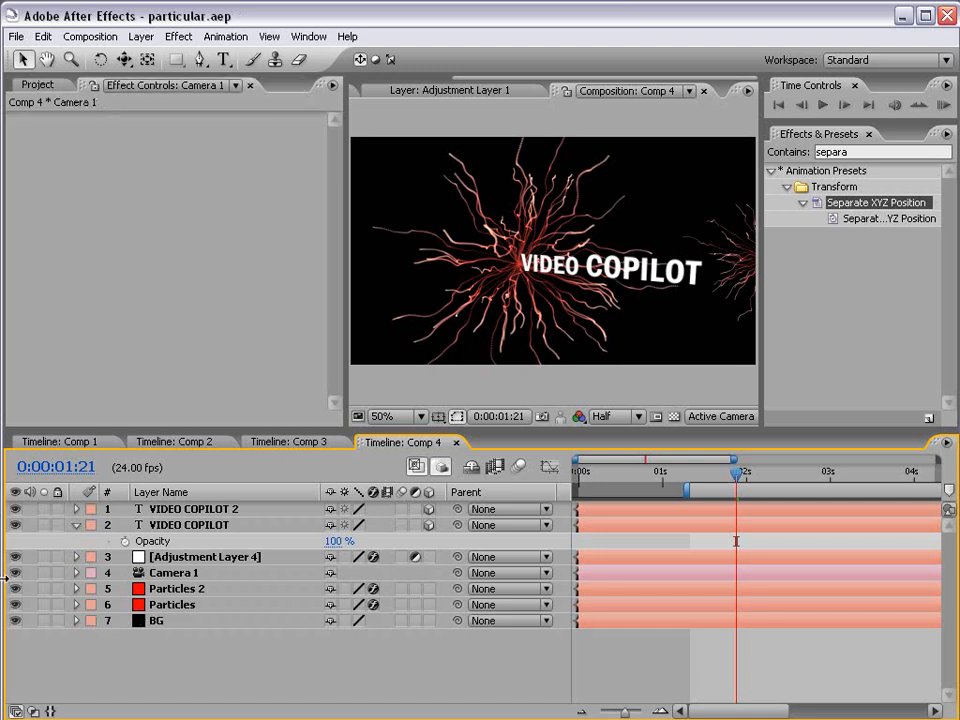
{"action": "left_click", "coordinate": [294, 442]}
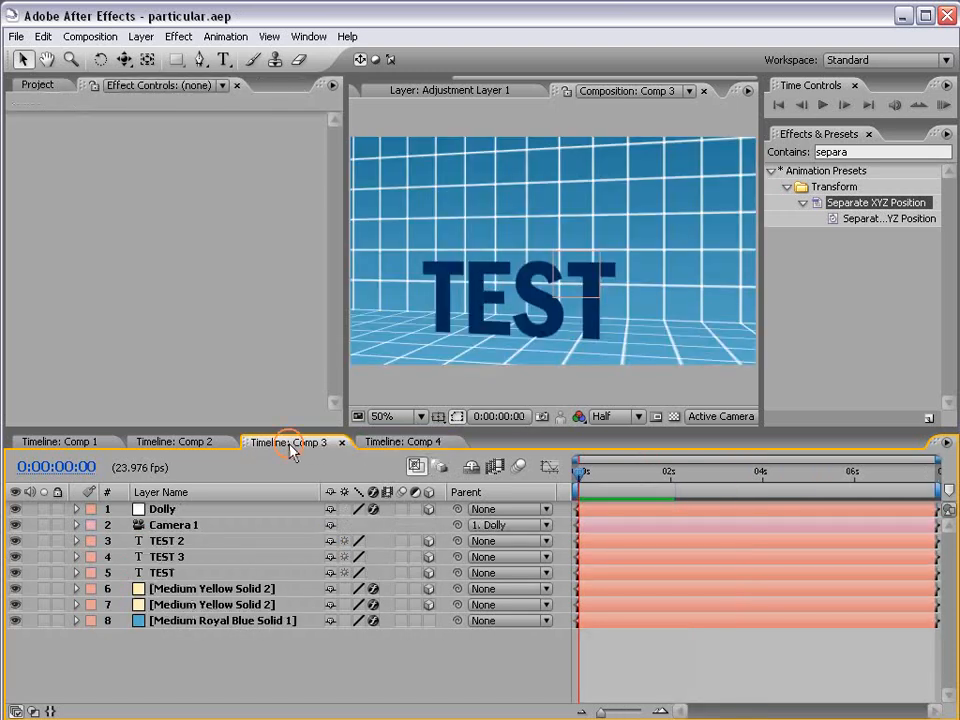
{"action": "left_click", "coordinate": [158, 509]}
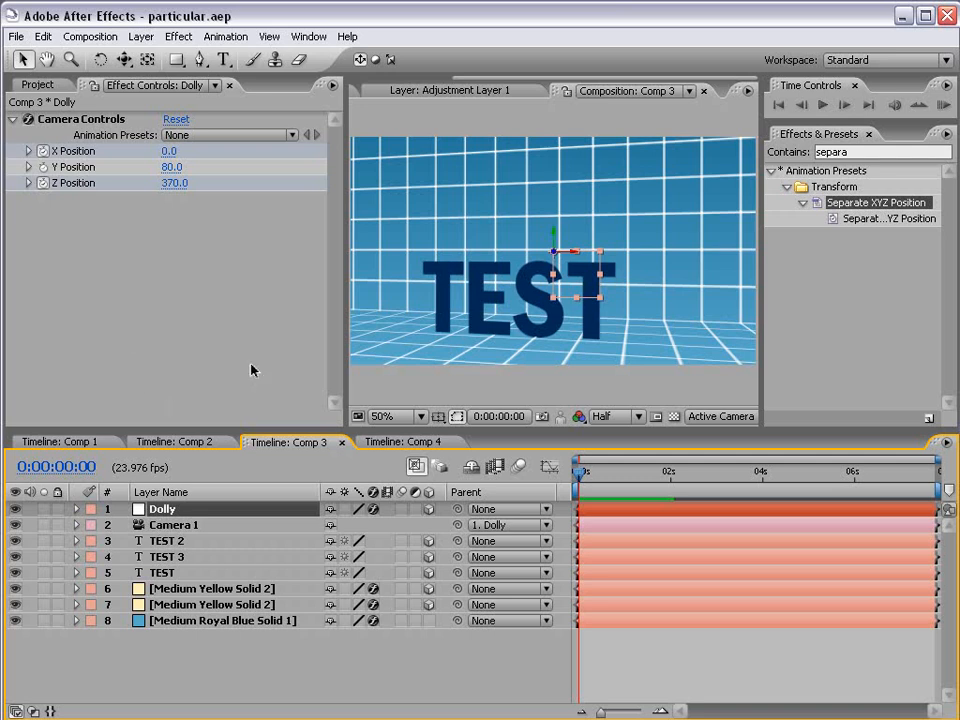
{"action": "left_click", "coordinate": [388, 443]}
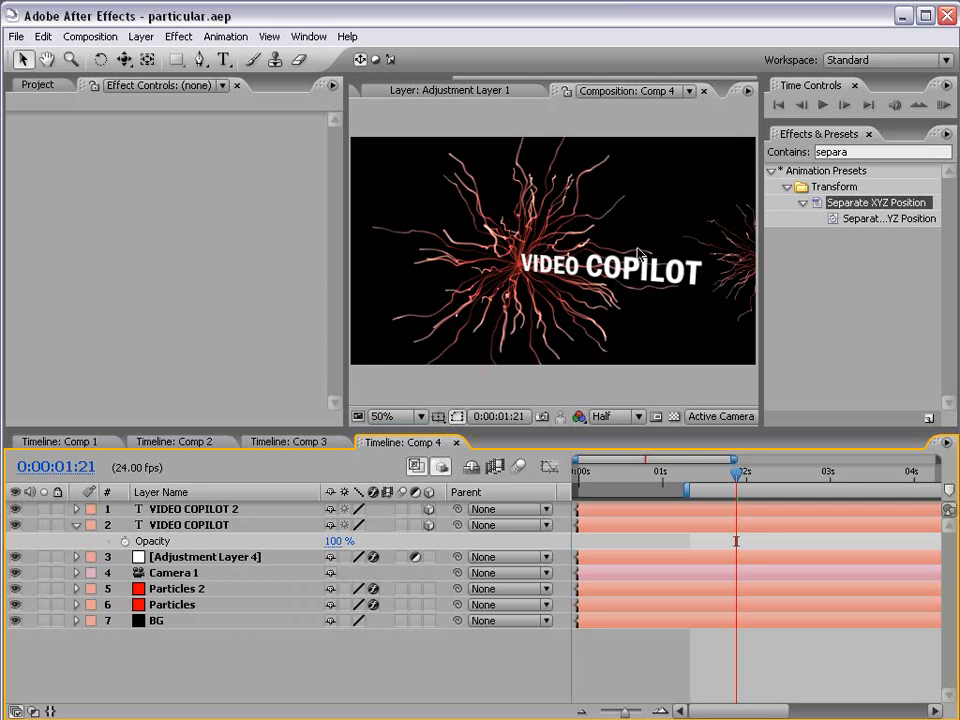
Start keyframing Camera 1's Point of Interest and Position at 0:00:01:21.
{"action": "left_click", "coordinate": [179, 576]}
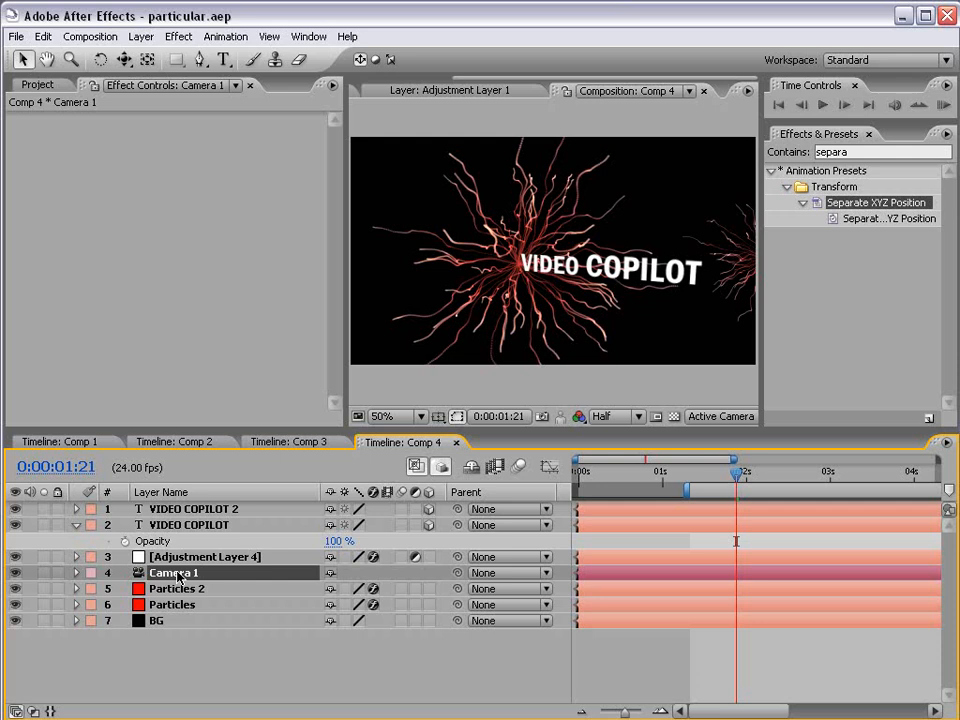
{"action": "key", "text": "p"}
{"action": "key", "text": "shift+a"}
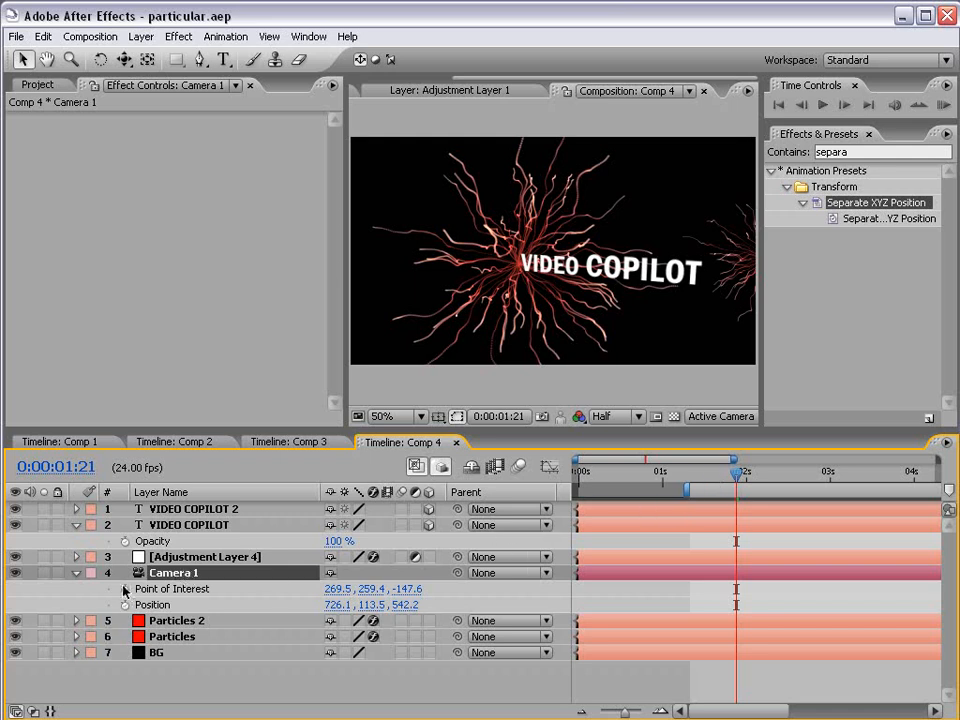
{"action": "left_click_drag", "start_coordinate": [124, 589], "coordinate": [125, 605]}
At 0:00:03:05, track Camera 1 sideways and in to frame the second burst and its title, keyframing the new view.
{"action": "left_click_drag", "start_coordinate": [745, 481], "coordinate": [848, 481]}
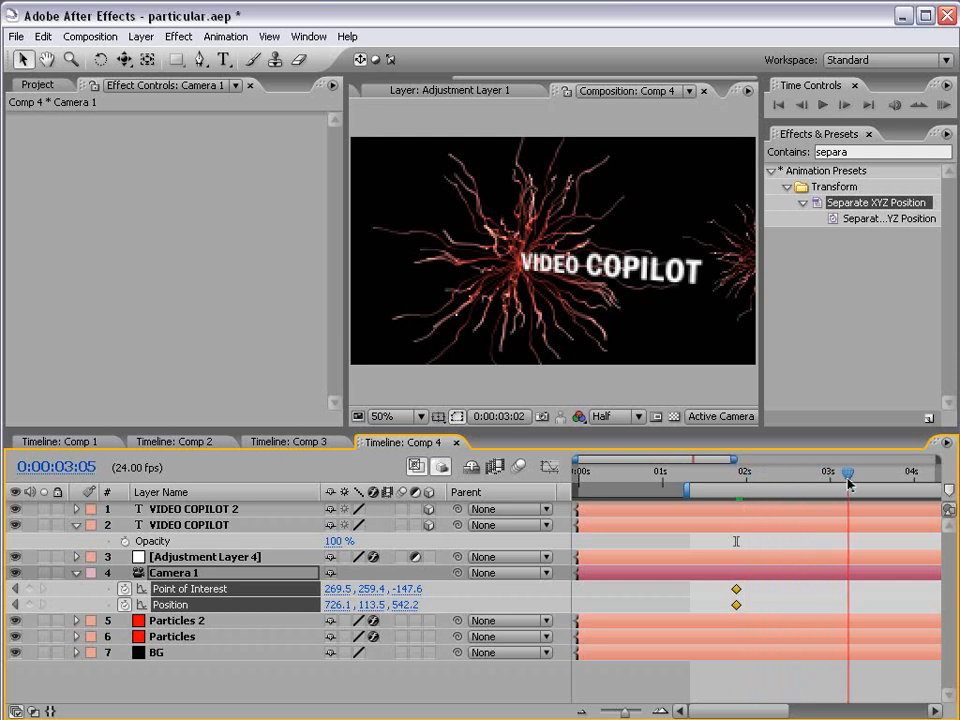
{"action": "left_click", "coordinate": [124, 60]}
{"action": "left_click_drag", "start_coordinate": [124, 60], "coordinate": [146, 79]}
{"action": "left_click_drag", "start_coordinate": [710, 287], "coordinate": [396, 285]}
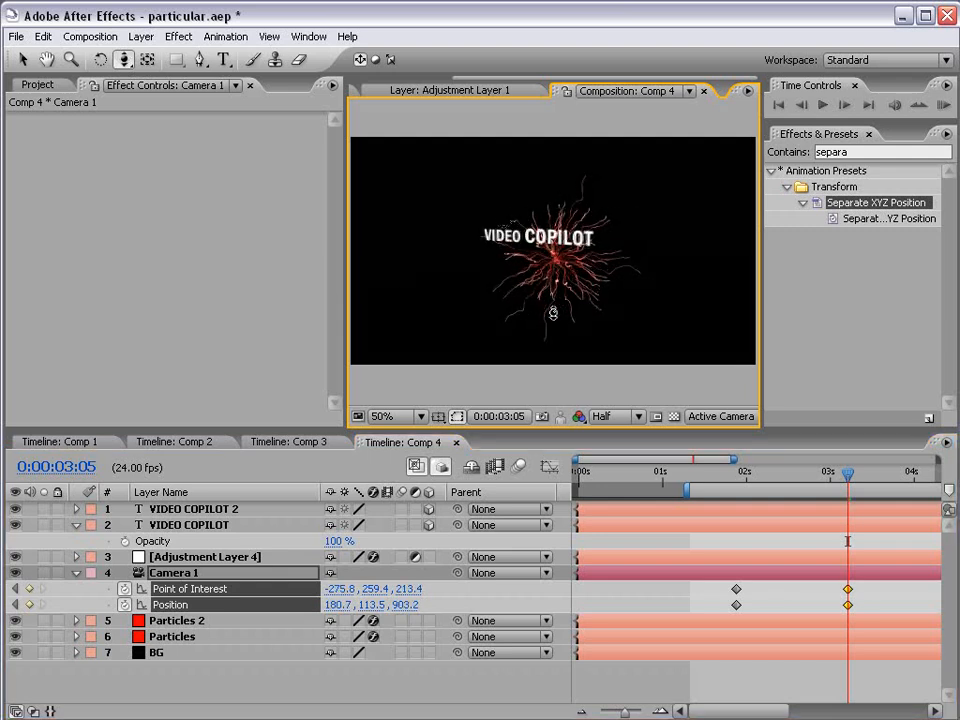
{"action": "left_click_drag", "start_coordinate": [552, 313], "coordinate": [566, 300]}
{"action": "left_click_drag", "start_coordinate": [585, 257], "coordinate": [591, 222]}
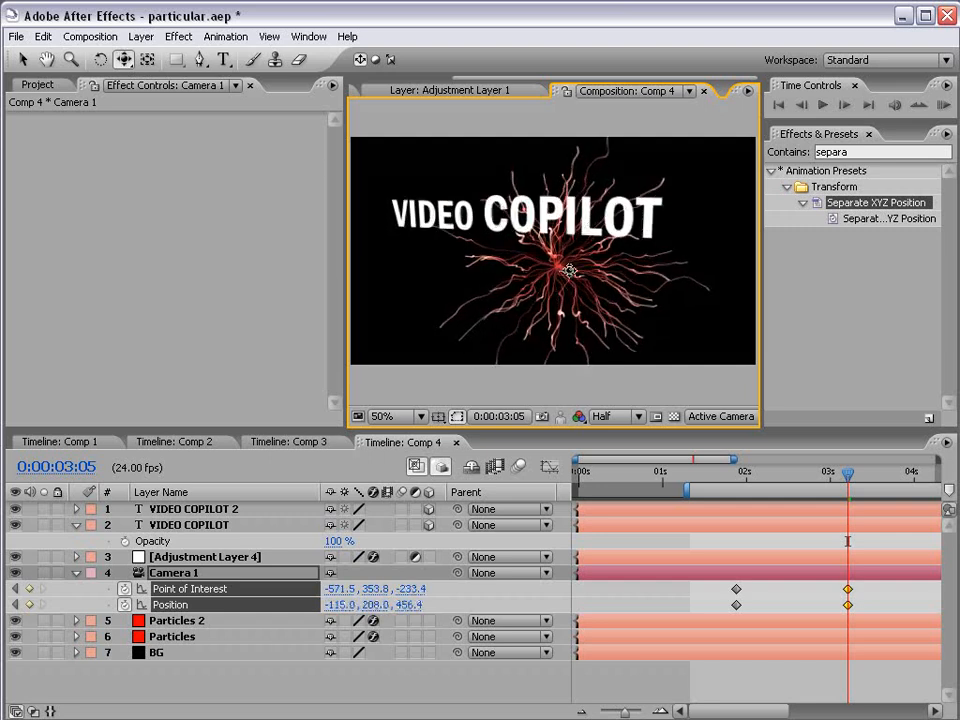
{"action": "mouse_move", "coordinate": [568, 270]}
{"action": "left_mouse_down"}
{"action": "mouse_move", "coordinate": [553, 266]}
{"action": "mouse_move", "coordinate": [583, 277]}
{"action": "left_mouse_up"}
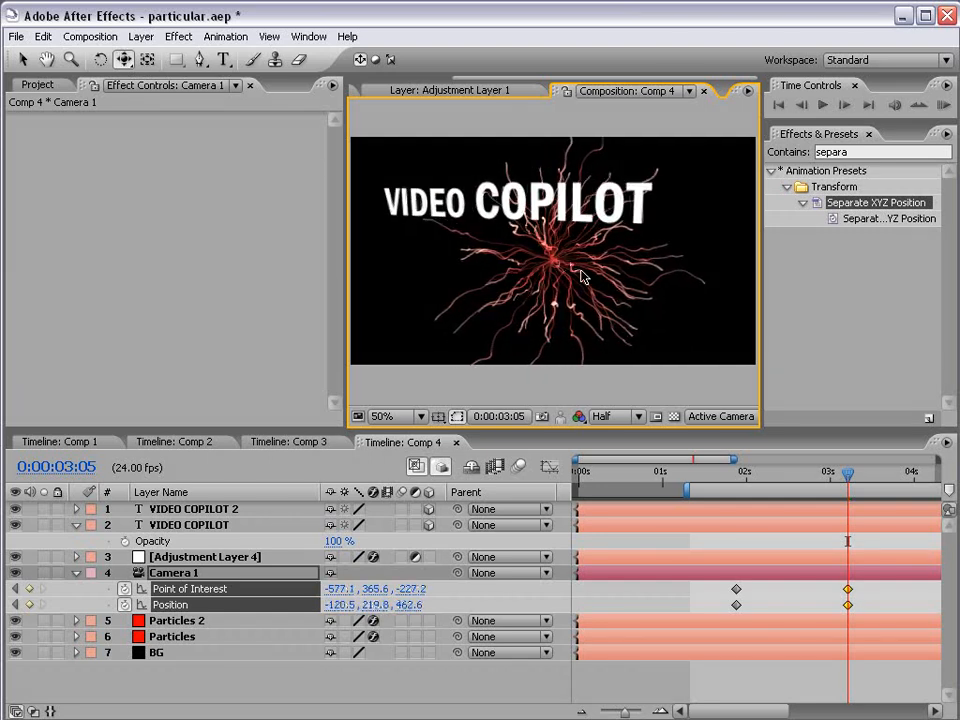
Try orbiting Camera 1 around the second burst at 0:00:03:05, and preview the move from 0:00:01:21 to 0:00:02:14.
{"action": "mouse_move", "coordinate": [847, 481]}
{"action": "left_mouse_down"}
{"action": "mouse_move", "coordinate": [731, 480]}
{"action": "mouse_move", "coordinate": [786, 499]}
{"action": "mouse_move", "coordinate": [851, 500]}
{"action": "mouse_move", "coordinate": [733, 511]}
{"action": "mouse_move", "coordinate": [752, 480]}
{"action": "mouse_move", "coordinate": [843, 481]}
{"action": "left_mouse_up"}
{"action": "key", "text": "c"}
{"action": "mouse_move", "coordinate": [546, 258]}
{"action": "left_mouse_down"}
{"action": "mouse_move", "coordinate": [634, 266]}
{"action": "mouse_move", "coordinate": [498, 270]}
{"action": "mouse_move", "coordinate": [448, 257]}
{"action": "mouse_move", "coordinate": [482, 242]}
{"action": "mouse_move", "coordinate": [557, 262]}
{"action": "left_mouse_up"}
{"action": "key", "text": "c"}
{"action": "left_click", "coordinate": [736, 472]}
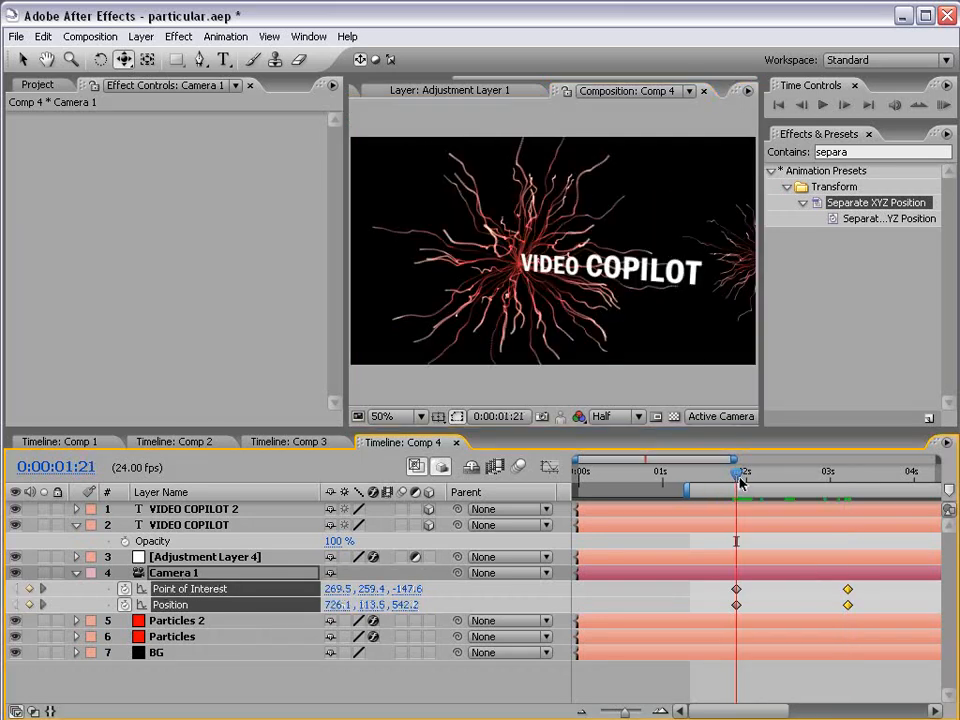
{"action": "left_click_drag", "start_coordinate": [740, 483], "coordinate": [798, 484]}
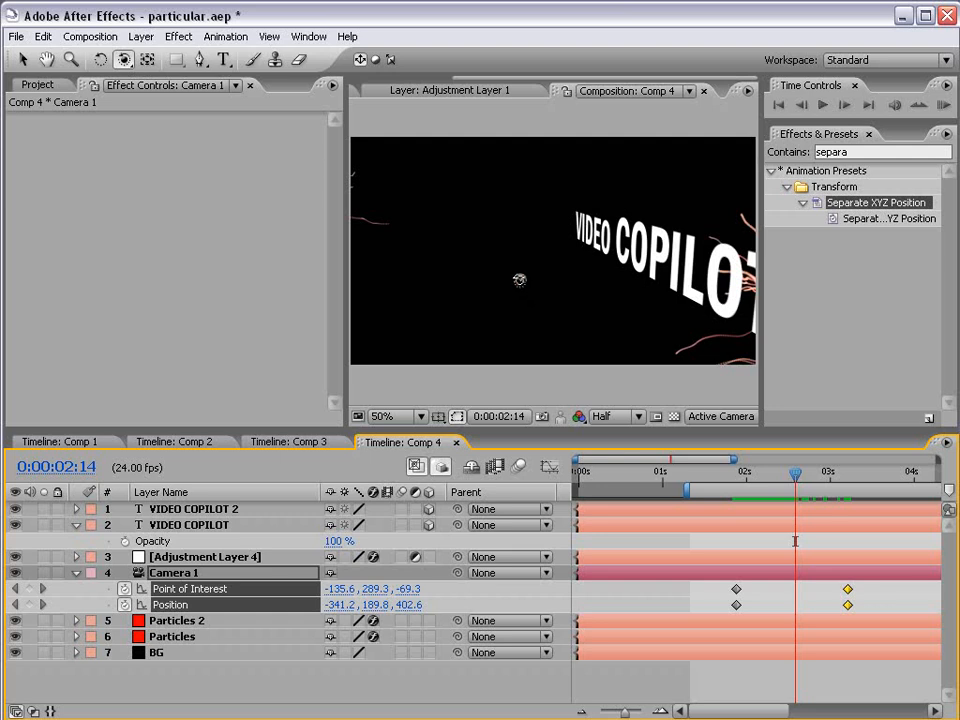
Try orbiting Camera 1 at 0:00:02:14 for an intermediate Position keyframe, check the move to 0:00:03:04, and undo the orbit.
{"action": "left_click_drag", "start_coordinate": [519, 280], "coordinate": [640, 282]}
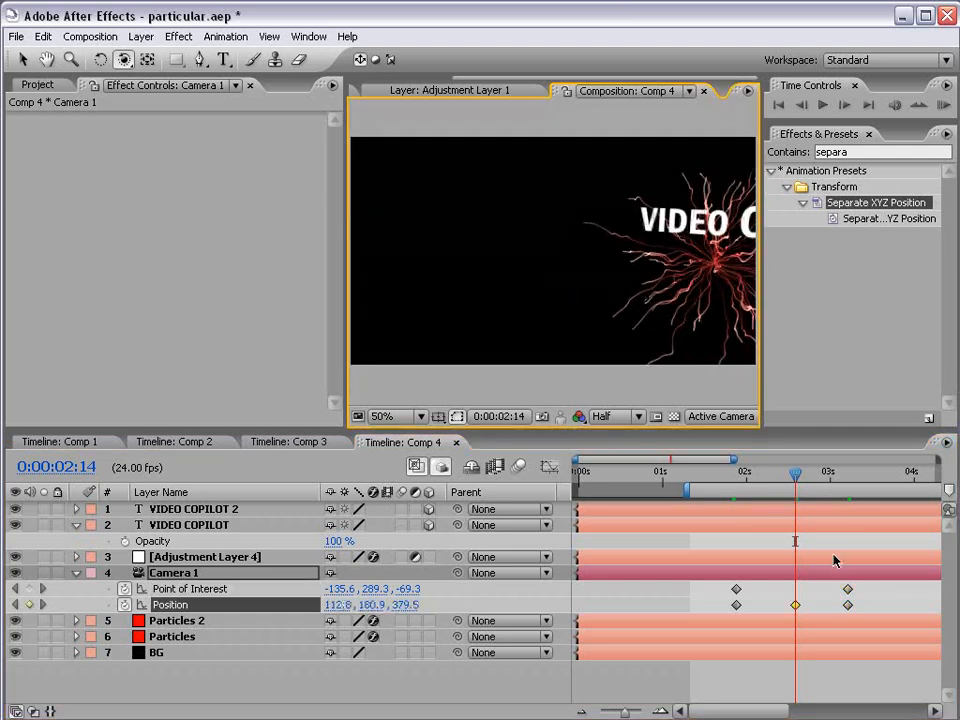
{"action": "left_click_drag", "start_coordinate": [800, 480], "coordinate": [843, 480]}
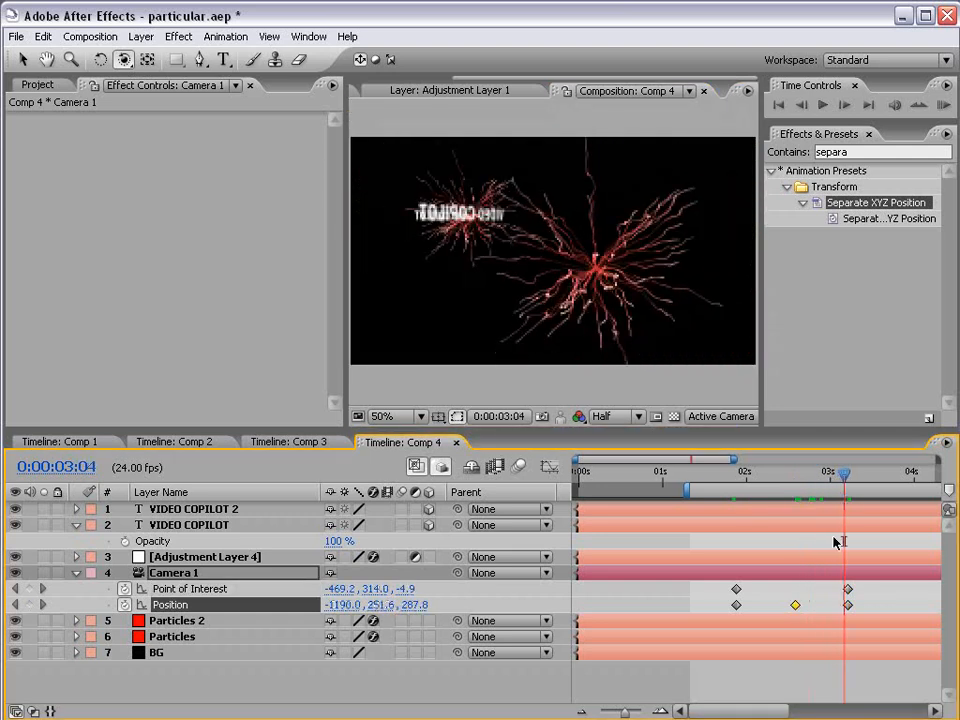
{"action": "key", "text": "ctrl+z"}
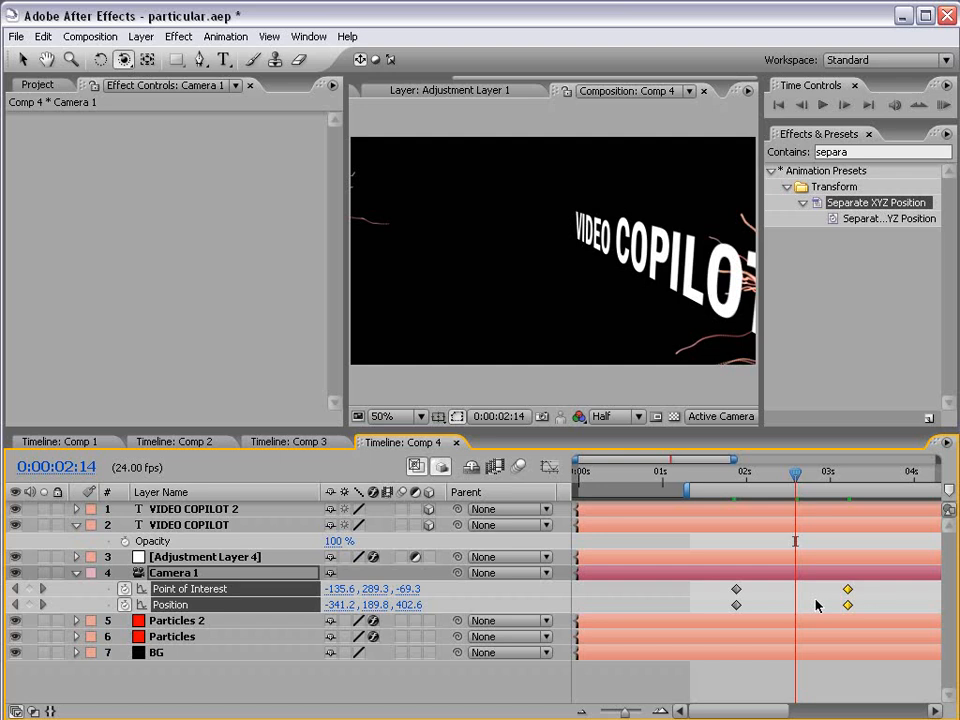
Undo the Camera 1 orbit at 0:00:03:05 and preview the camera move between its two keyframes.
{"action": "left_click_drag", "start_coordinate": [795, 474], "coordinate": [775, 478]}
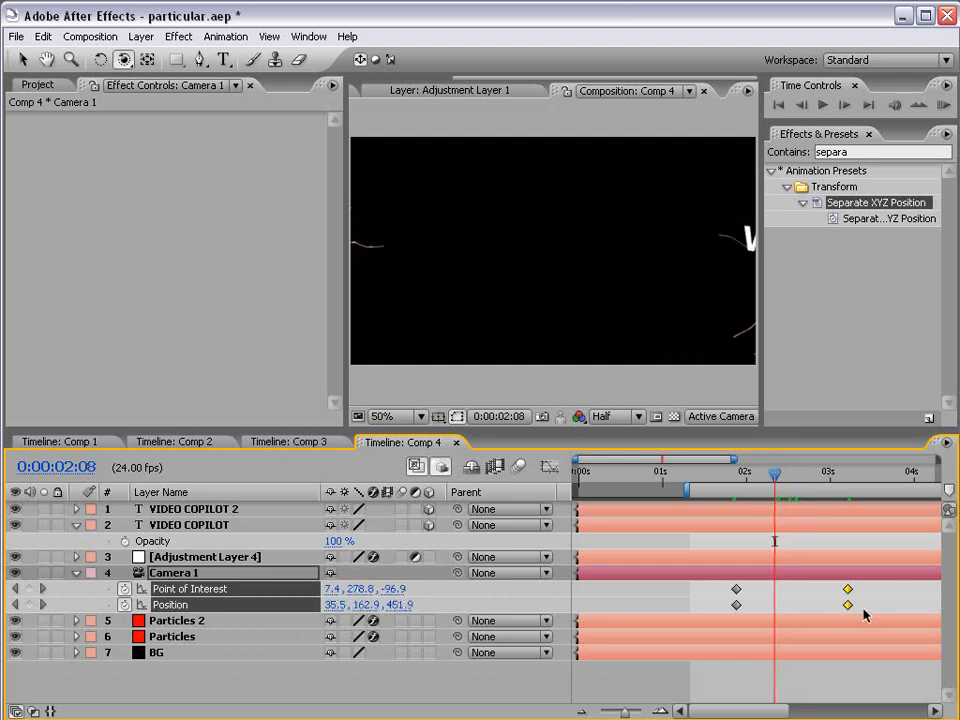
{"action": "key", "text": "k"}
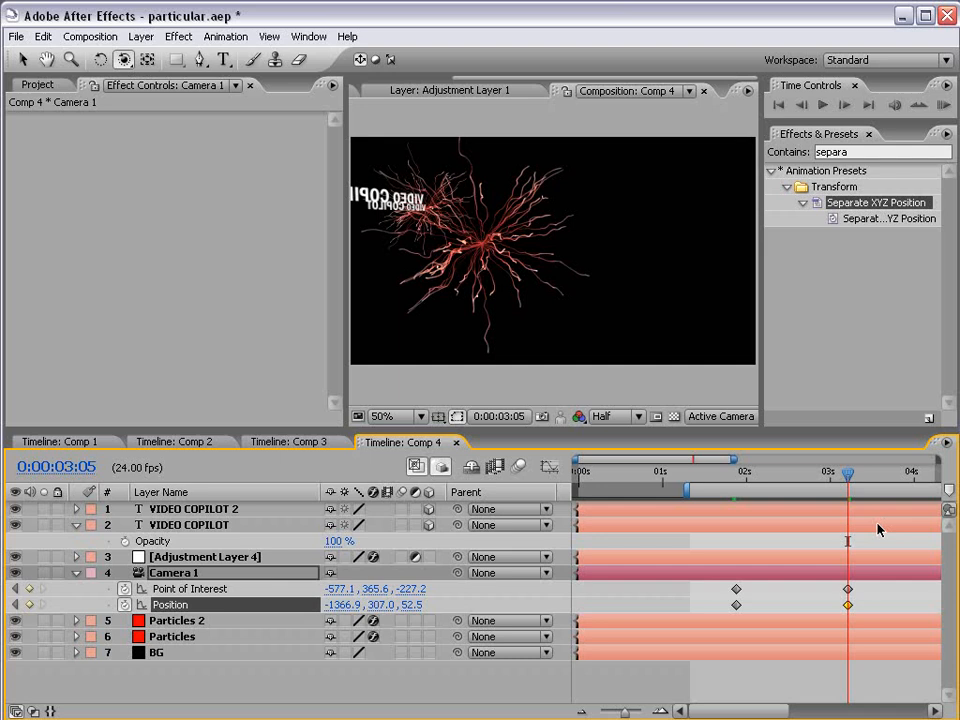
{"action": "key", "text": "ctrl+z"}
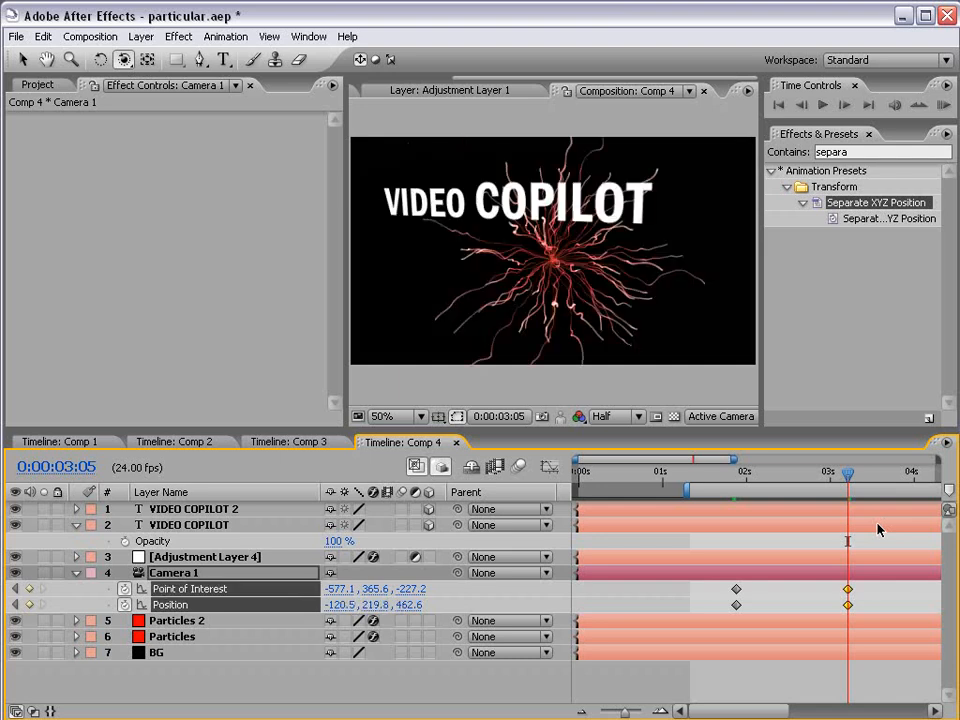
{"action": "left_click", "coordinate": [741, 484]}
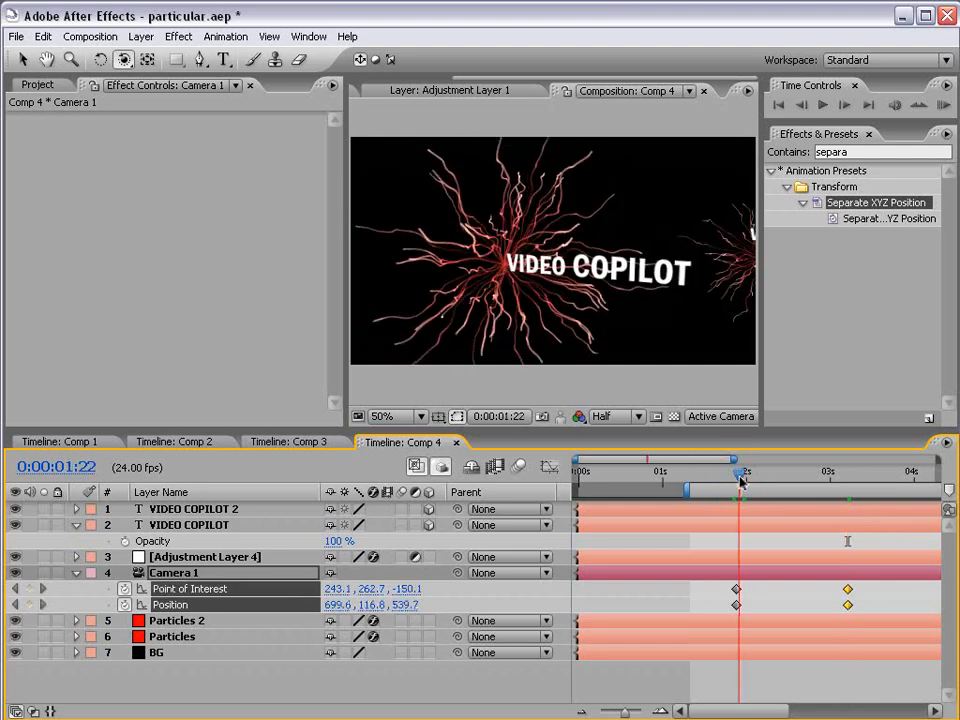
{"action": "left_click_drag", "start_coordinate": [741, 484], "coordinate": [847, 486]}
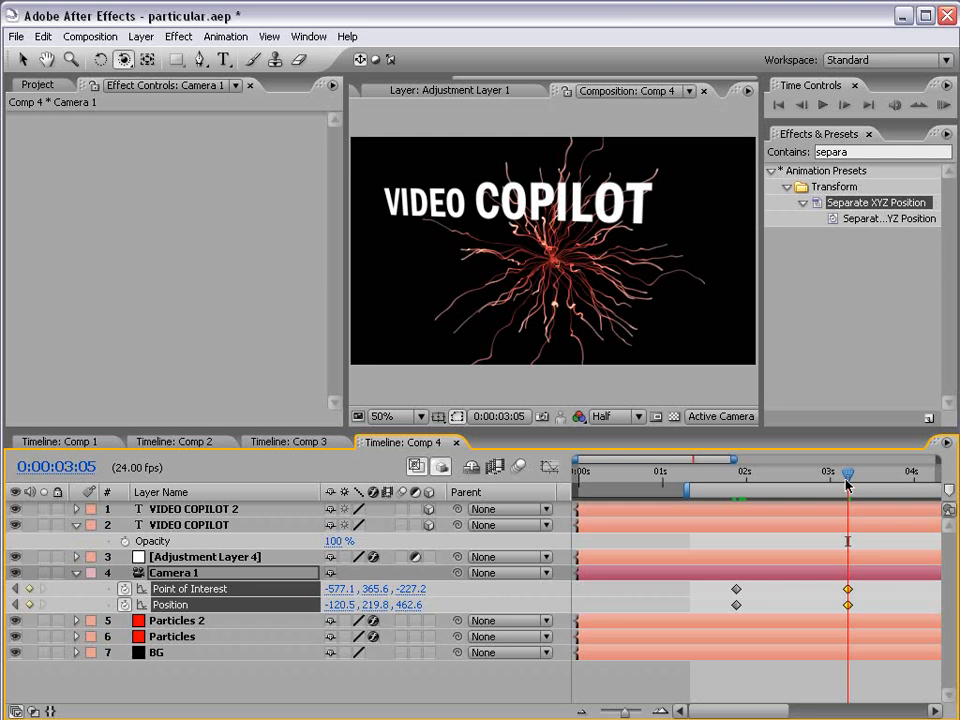
Add a null object to Comp 4 and make it a 3D layer.
{"action": "left_click", "coordinate": [141, 36]}
{"action": "mouse_move", "coordinate": [135, 56]}
{"action": "left_click", "coordinate": [399, 119]}
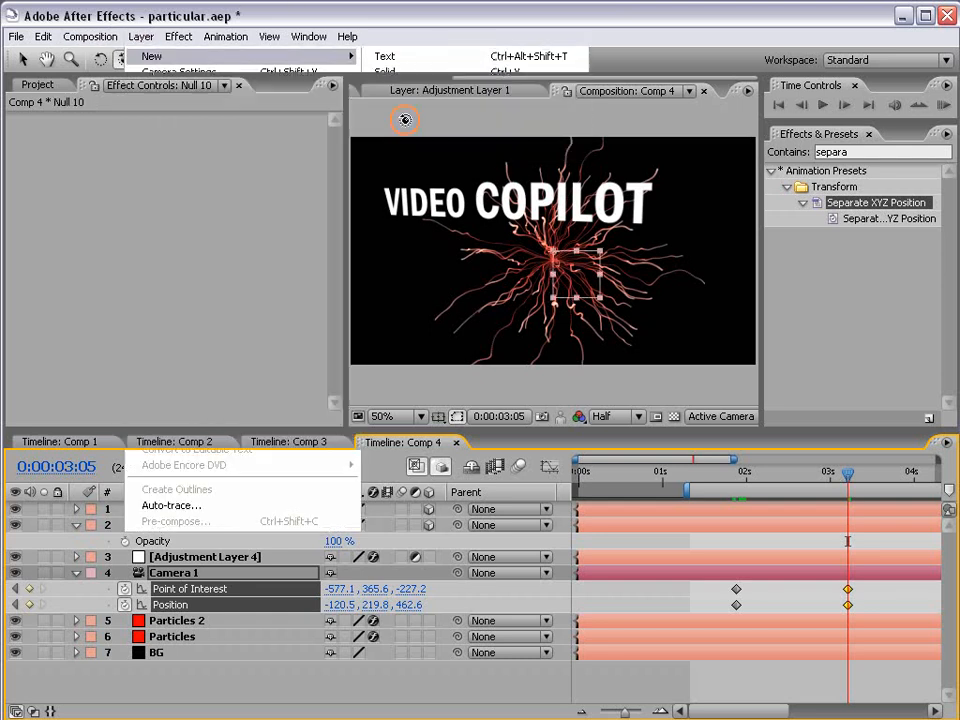
{"action": "left_click", "coordinate": [429, 509]}
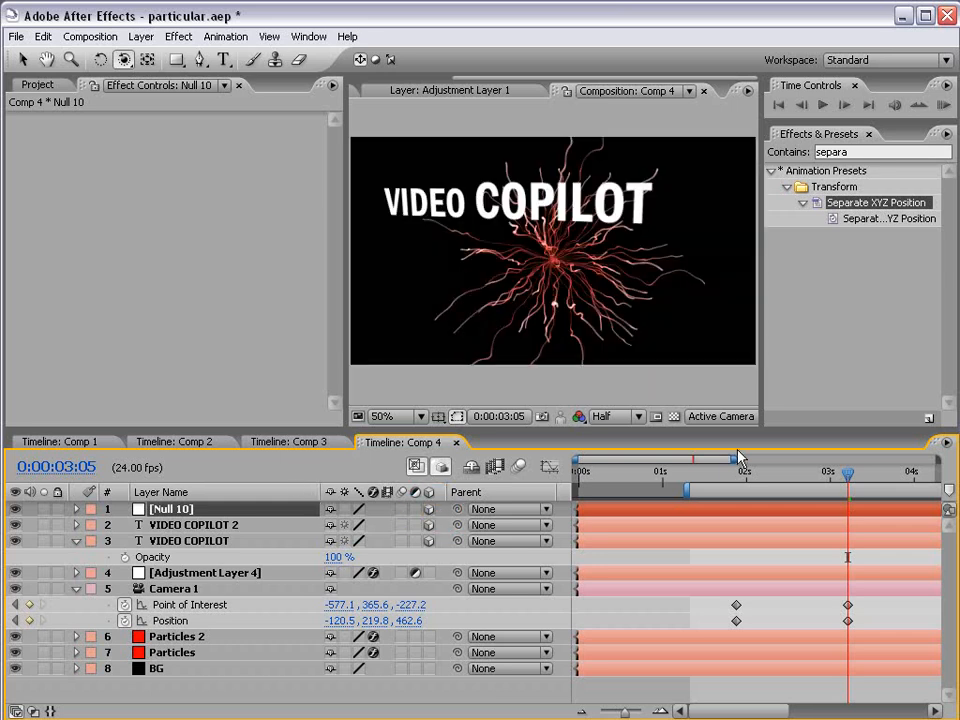
Copy VIDEO COPILOT 2's Position and paste it onto the Position of Null 10.
{"action": "left_click_drag", "start_coordinate": [848, 472], "coordinate": [737, 487]}
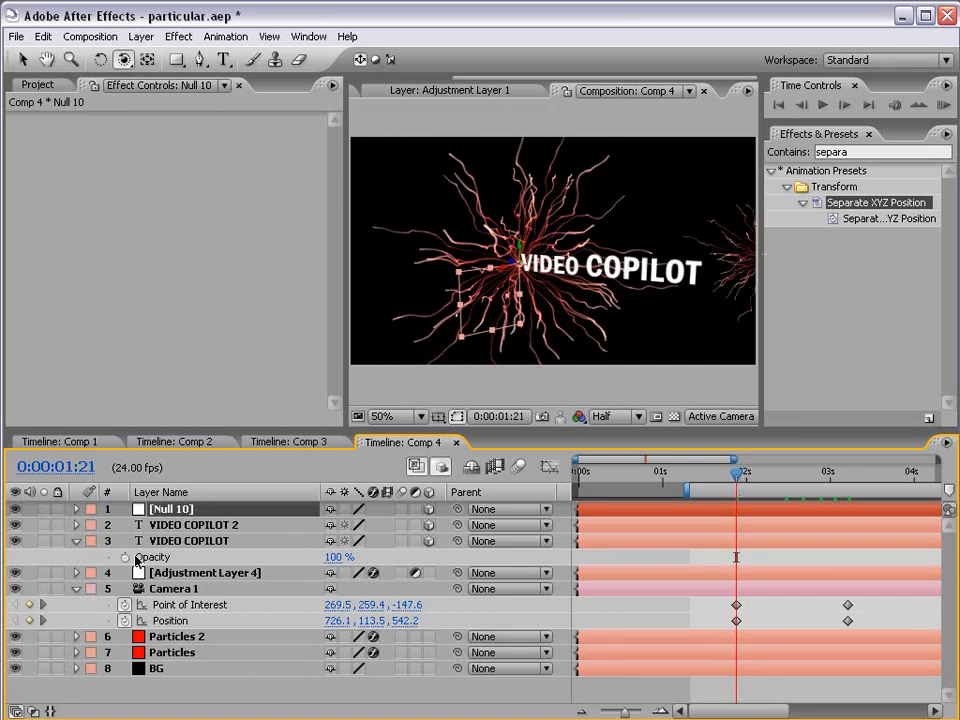
{"action": "left_click", "coordinate": [190, 527]}
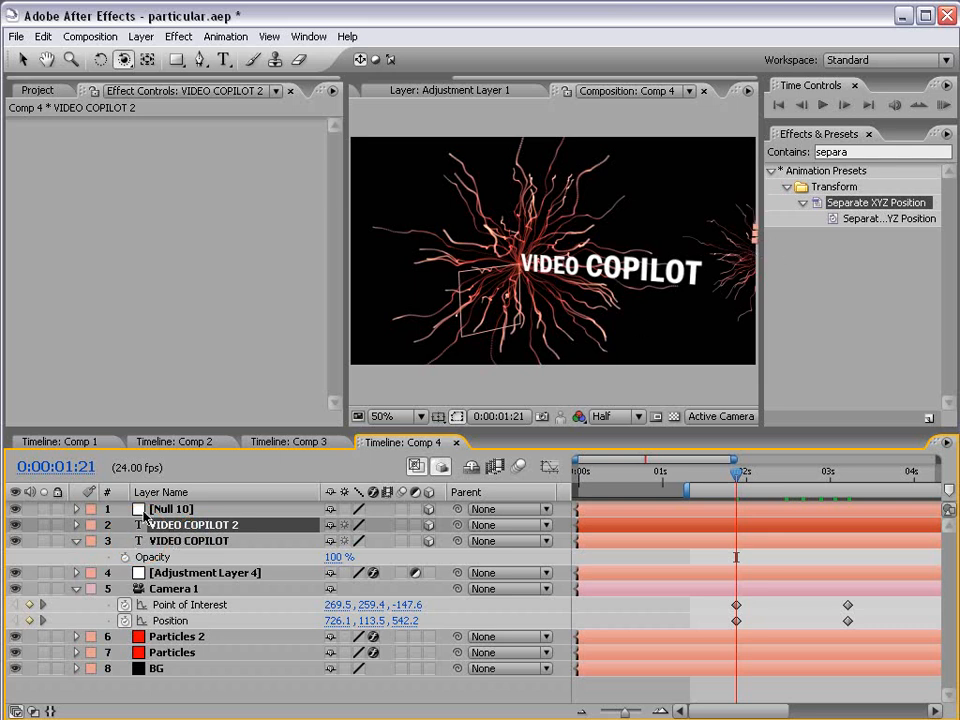
{"action": "key", "text": "p"}
{"action": "left_click", "coordinate": [160, 544]}
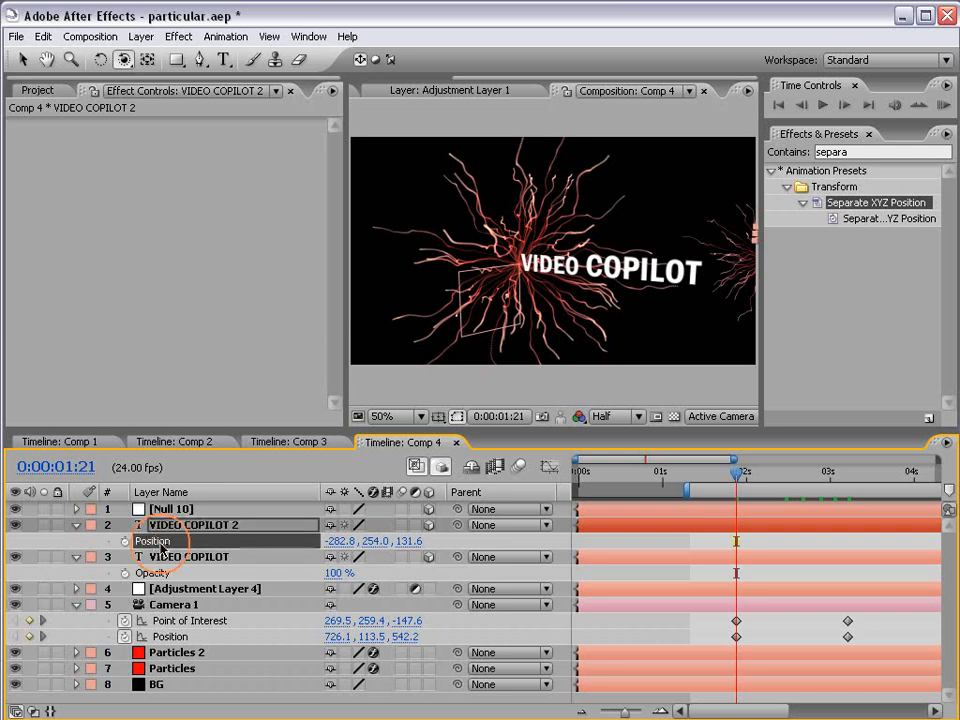
{"action": "left_click", "coordinate": [173, 510]}
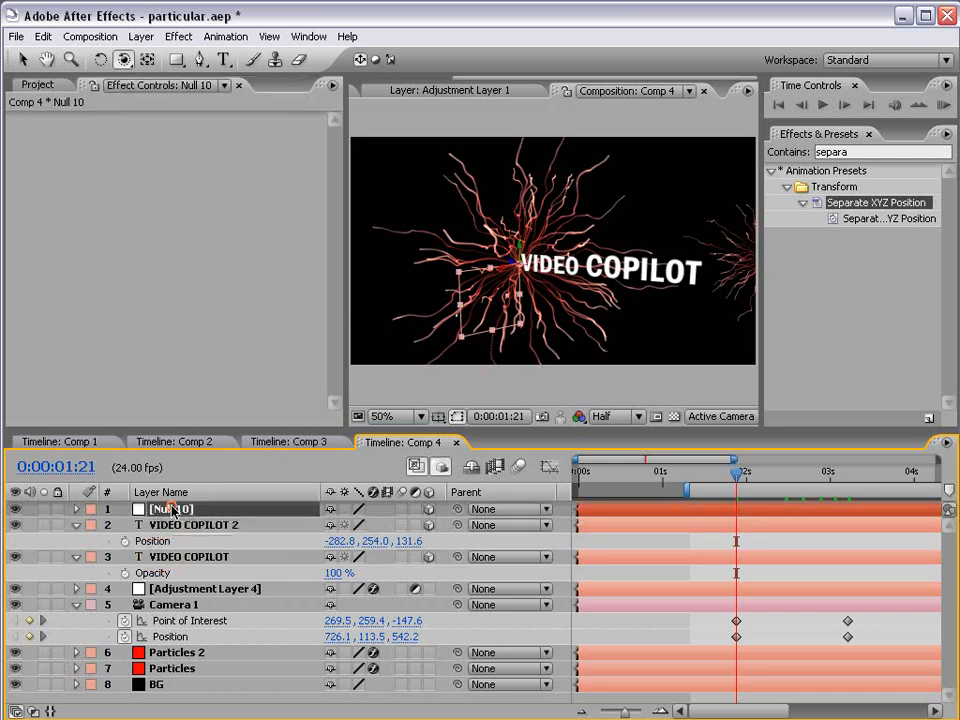
{"action": "key", "text": "p"}
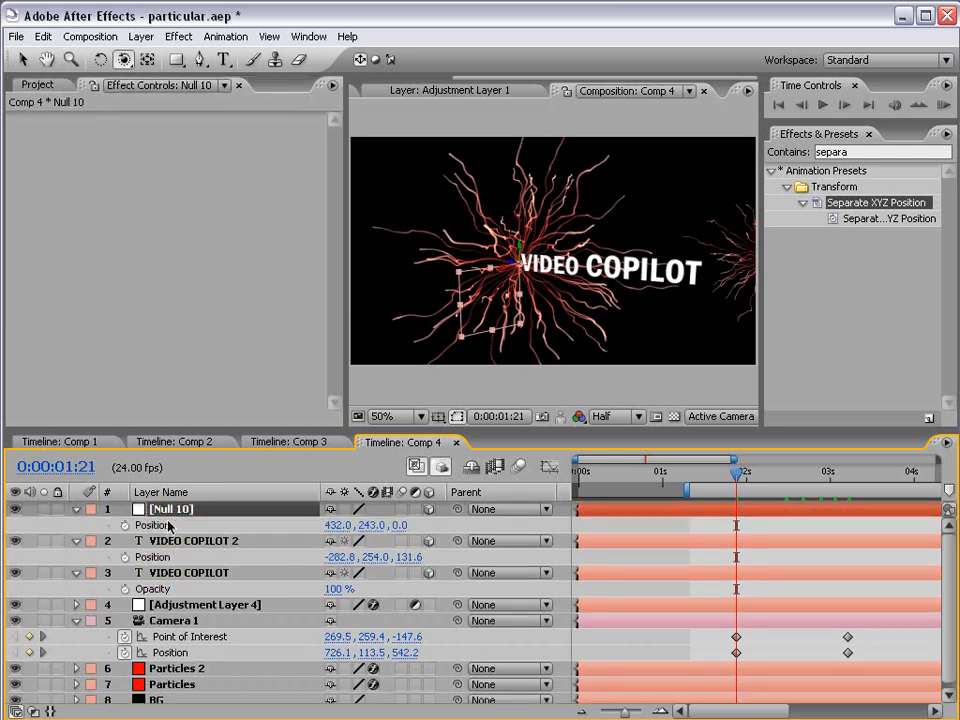
{"action": "left_click", "coordinate": [152, 525]}
{"action": "key", "text": "ctrl+v"}
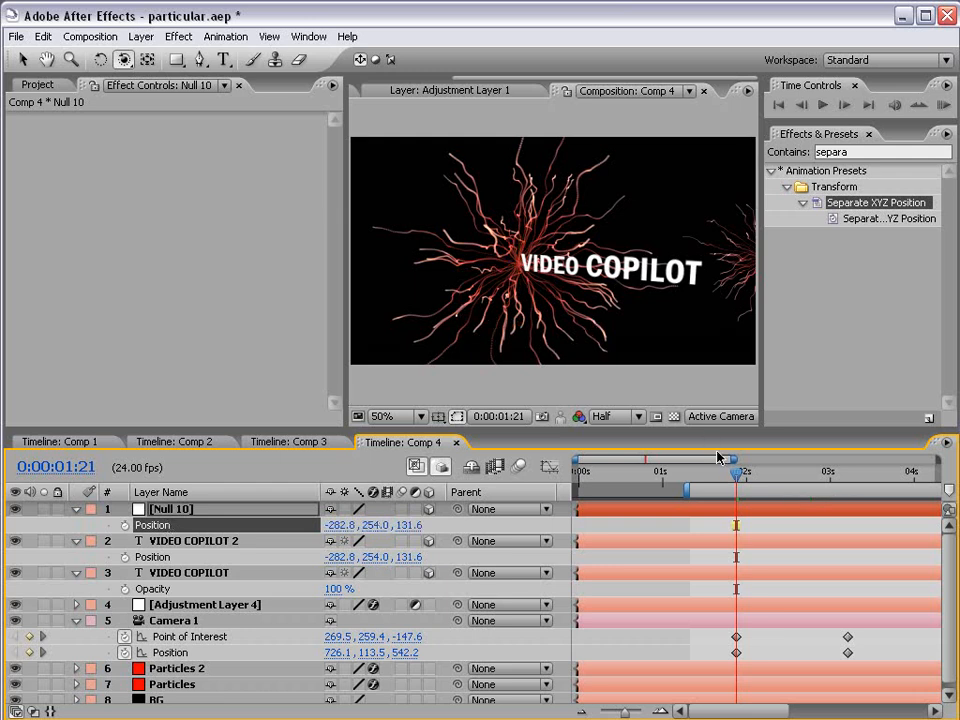
At 0:00:03:06, move Null 10 towards the second burst's centre, to about X -372 and Y 302.
{"action": "left_click_drag", "start_coordinate": [736, 471], "coordinate": [851, 476]}
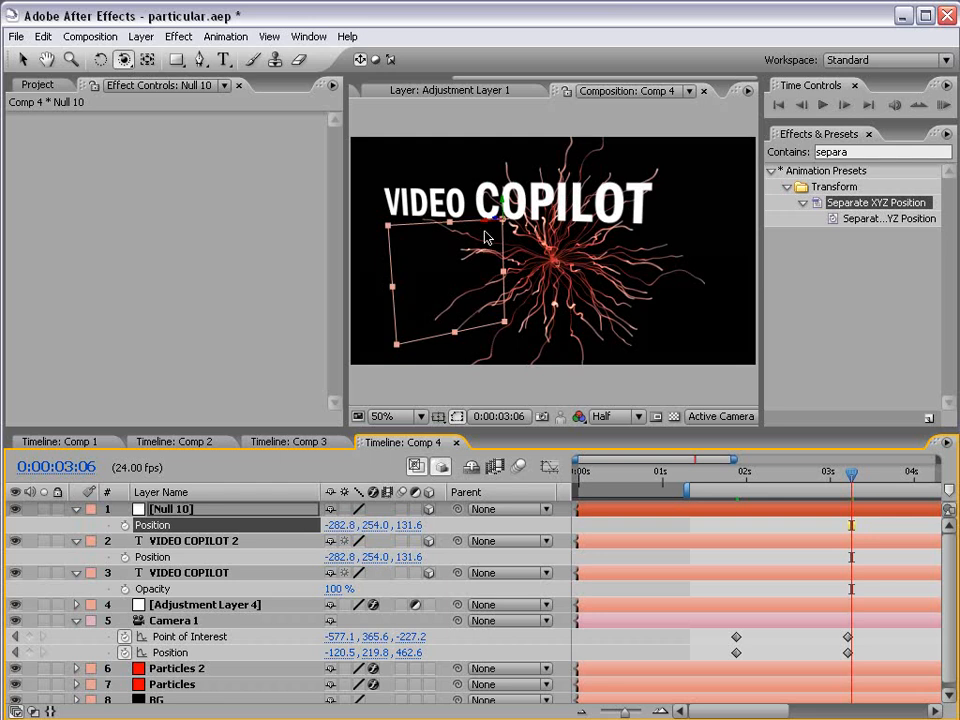
{"action": "key", "text": "v"}
{"action": "left_click_drag", "start_coordinate": [485, 237], "coordinate": [545, 260]}
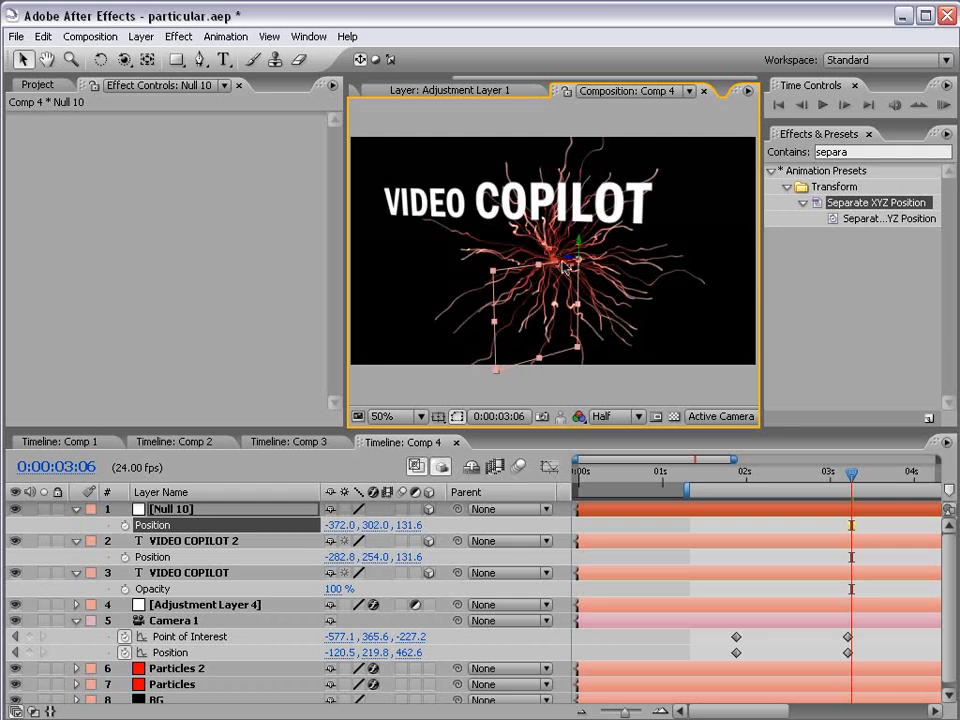
Orbit Camera 1 to view the second burst from another angle and shift Null 10 along its X axis to about -498.
{"action": "key", "text": "c"}
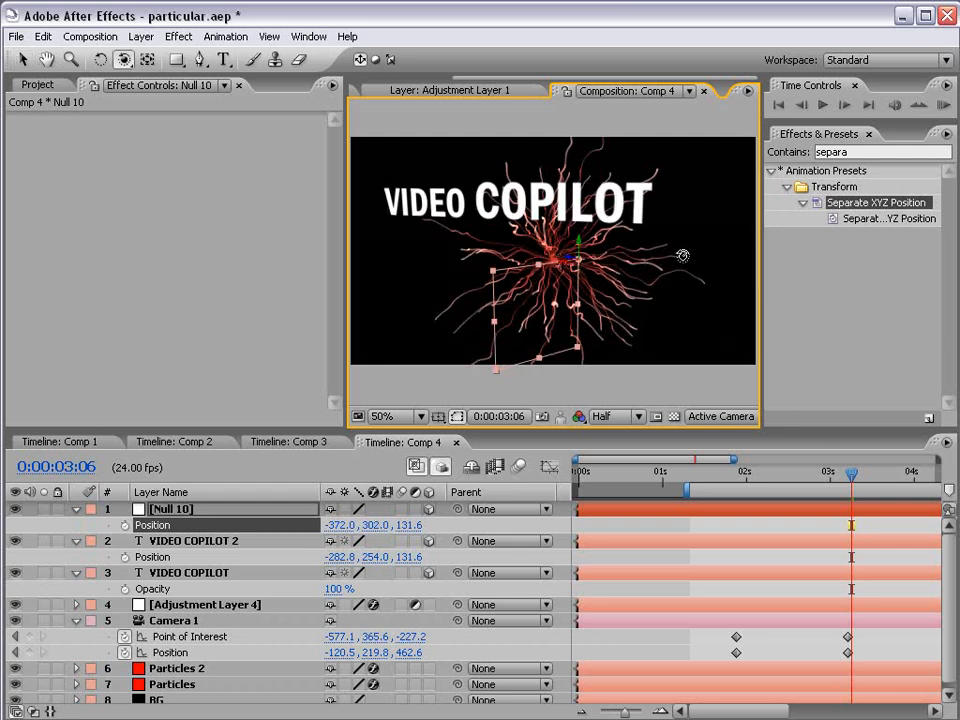
{"action": "left_click_drag", "start_coordinate": [683, 255], "coordinate": [605, 284]}
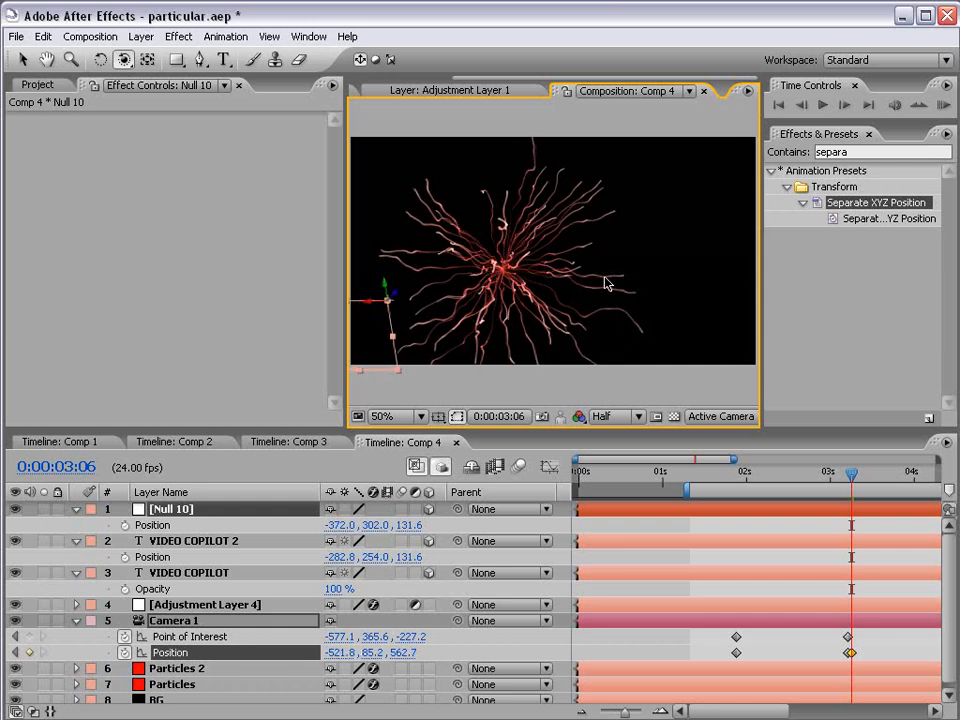
{"action": "key", "text": "v"}
{"action": "left_click_drag", "start_coordinate": [388, 314], "coordinate": [458, 315]}
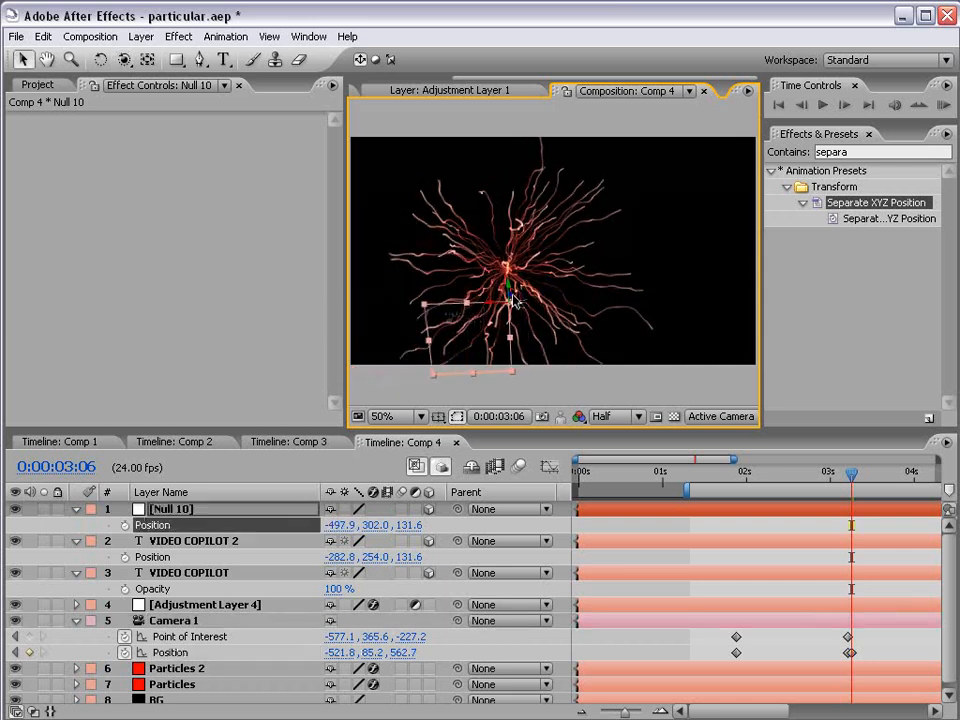
{"action": "left_click", "coordinate": [175, 604]}
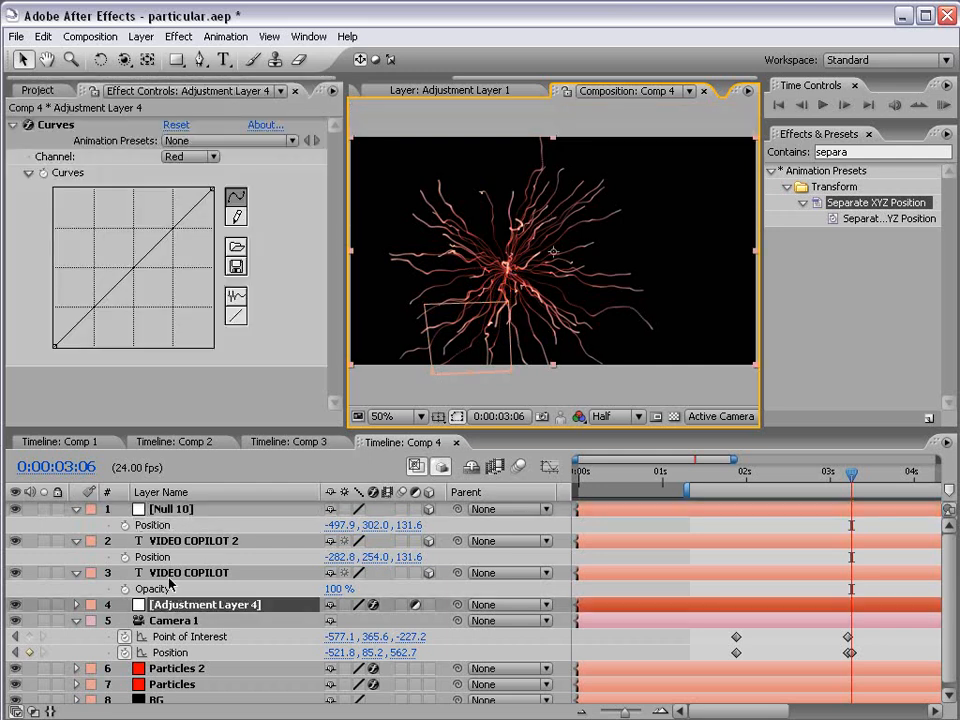
{"action": "left_click", "coordinate": [193, 510]}
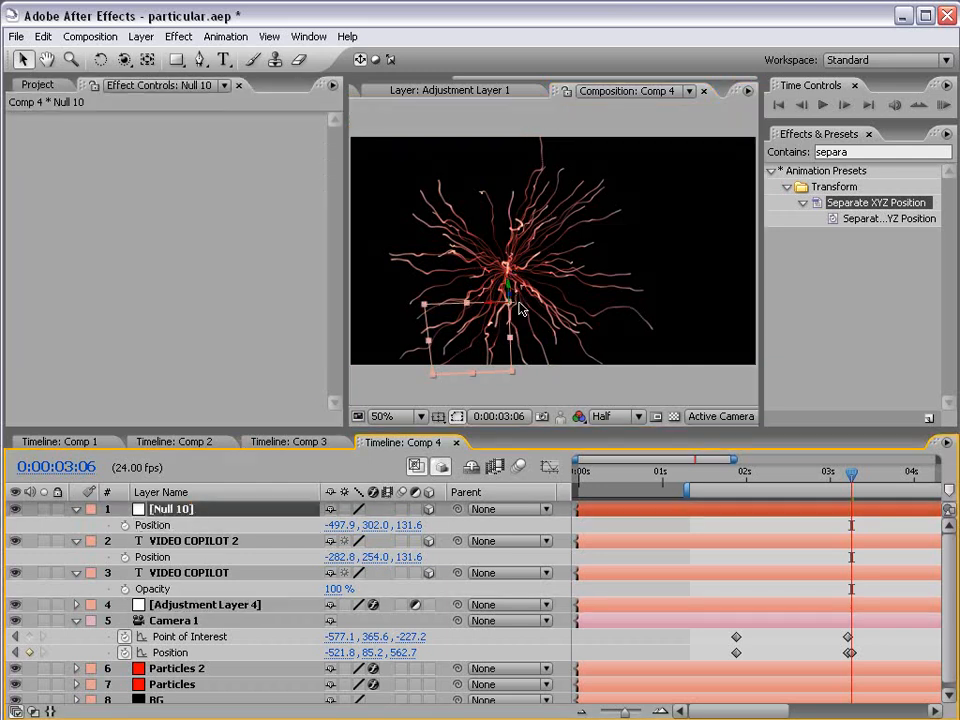
Orbit Camera 1 around the second burst and centre Null 10 on it, at about Y 350 and Z -99.
{"action": "key", "text": "c"}
{"action": "left_click_drag", "start_coordinate": [520, 310], "coordinate": [521, 272]}
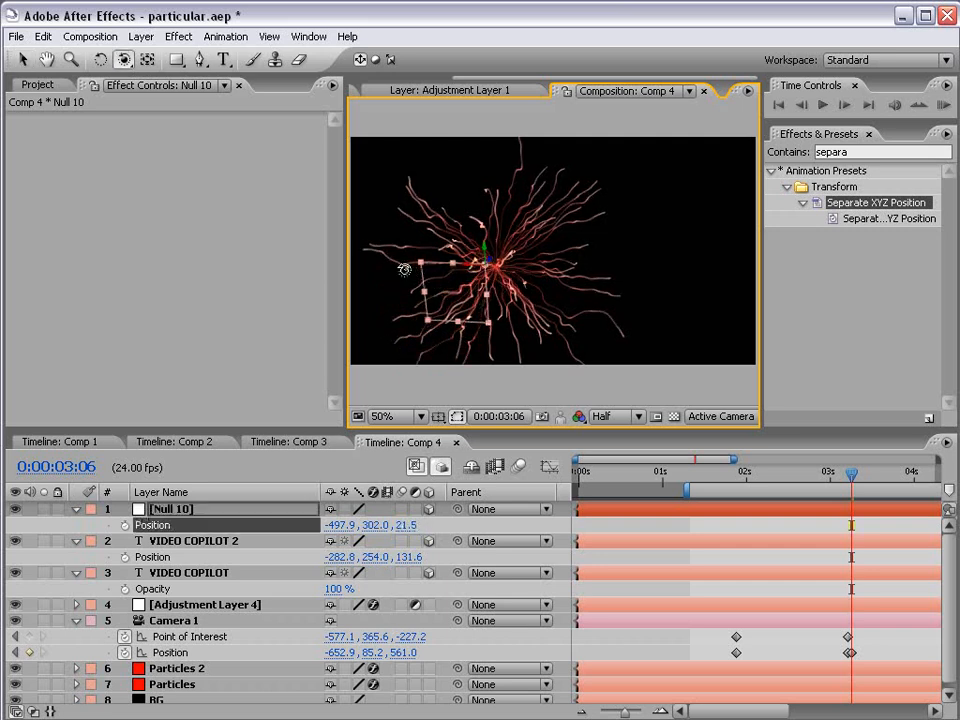
{"action": "left_click_drag", "start_coordinate": [405, 270], "coordinate": [586, 267]}
{"action": "key", "text": "c"}
{"action": "left_click_drag", "start_coordinate": [634, 295], "coordinate": [706, 257]}
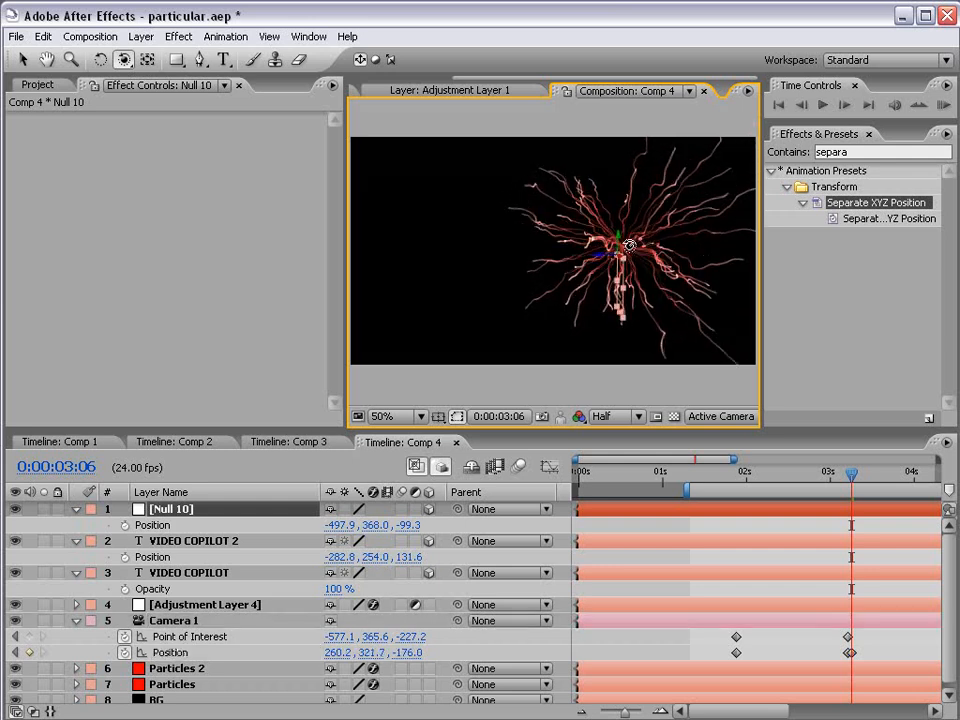
{"action": "key", "text": "v"}
{"action": "left_click_drag", "start_coordinate": [619, 247], "coordinate": [619, 239]}
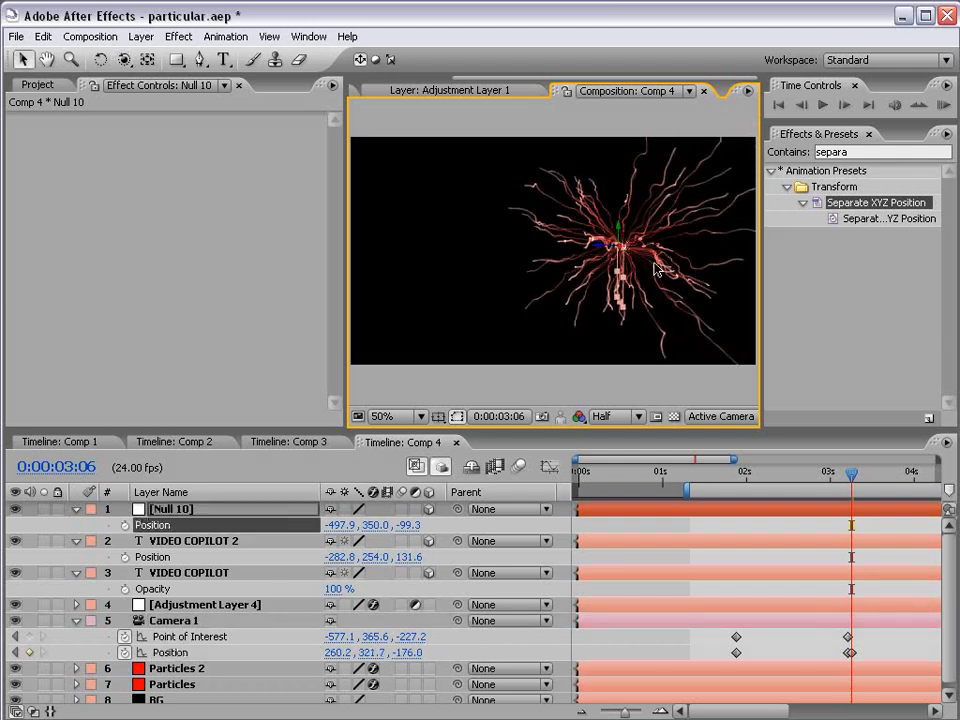
Delete Camera 1's extra Position keyframe at 0:00:03:06 and, at 0:00:01:21, parent Camera 1 to Null 10.
{"action": "left_click", "coordinate": [851, 652]}
{"action": "key", "text": "Delete"}
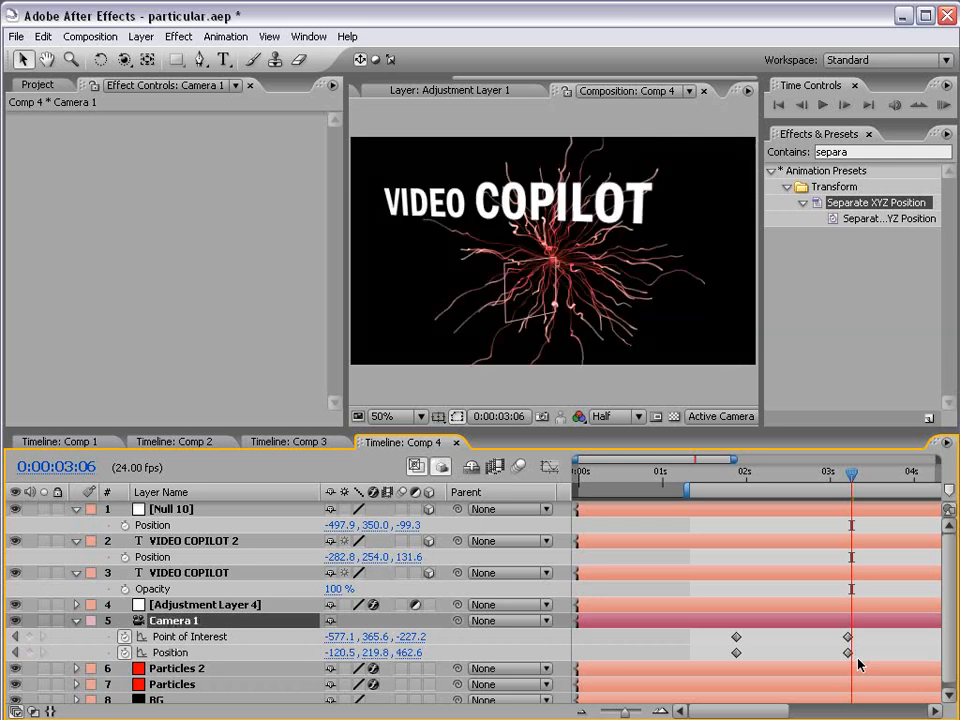
{"action": "left_click_drag", "start_coordinate": [838, 477], "coordinate": [736, 478]}
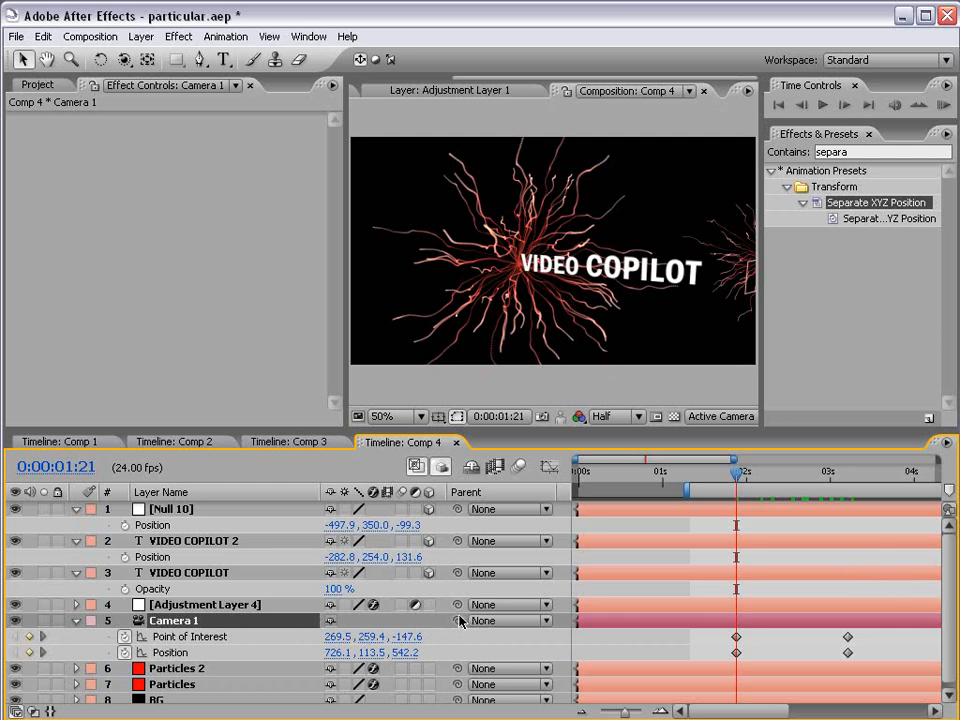
{"action": "left_click_drag", "start_coordinate": [410, 648], "coordinate": [177, 514]}
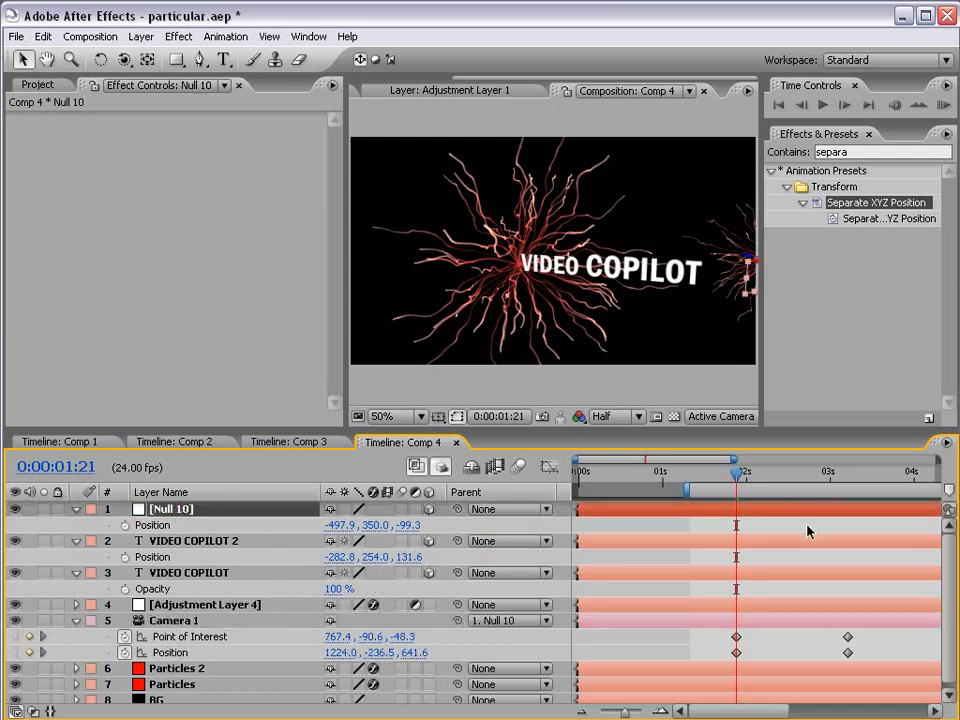
Collapse all layers, reveal Null 10's rotation properties and set an Orientation keyframe at 0:00:01:21.
{"action": "key", "text": "ctrl+a"}
{"action": "left_click", "coordinate": [76, 511]}
{"action": "left_click", "coordinate": [76, 511]}
{"action": "left_click", "coordinate": [76, 511]}
{"action": "left_click", "coordinate": [206, 670]}
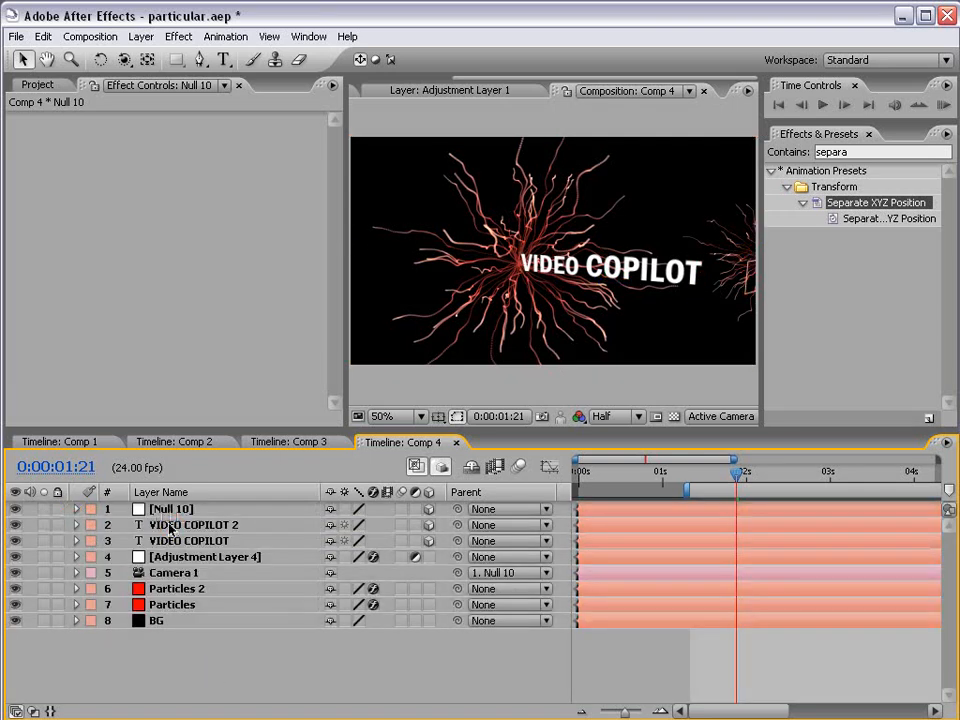
{"action": "left_click", "coordinate": [171, 512]}
{"action": "key", "text": "r"}
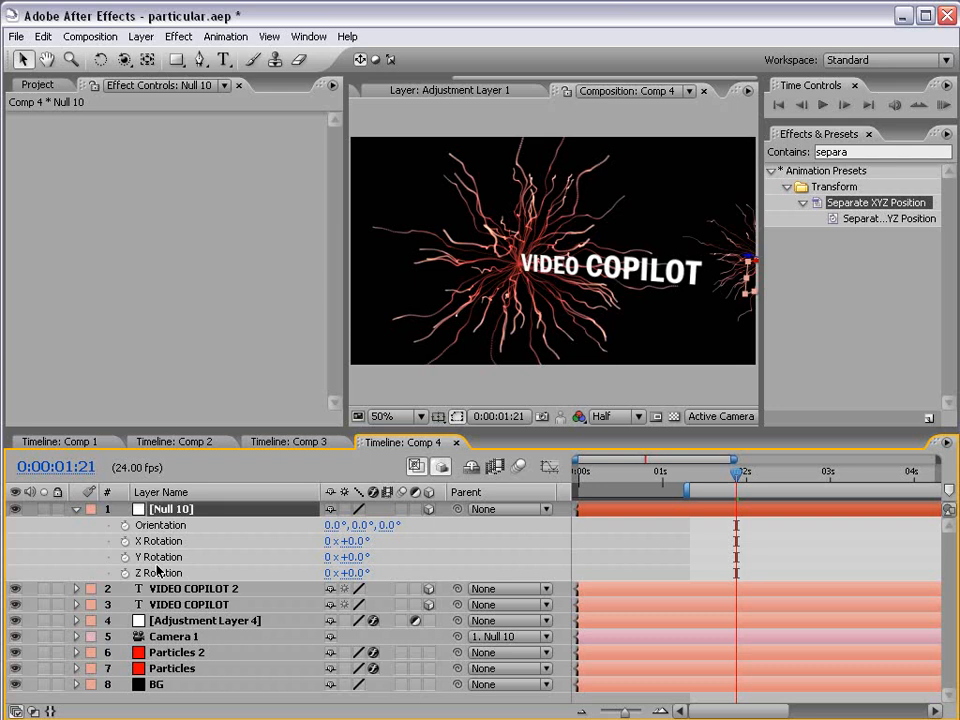
{"action": "left_click", "coordinate": [124, 526]}
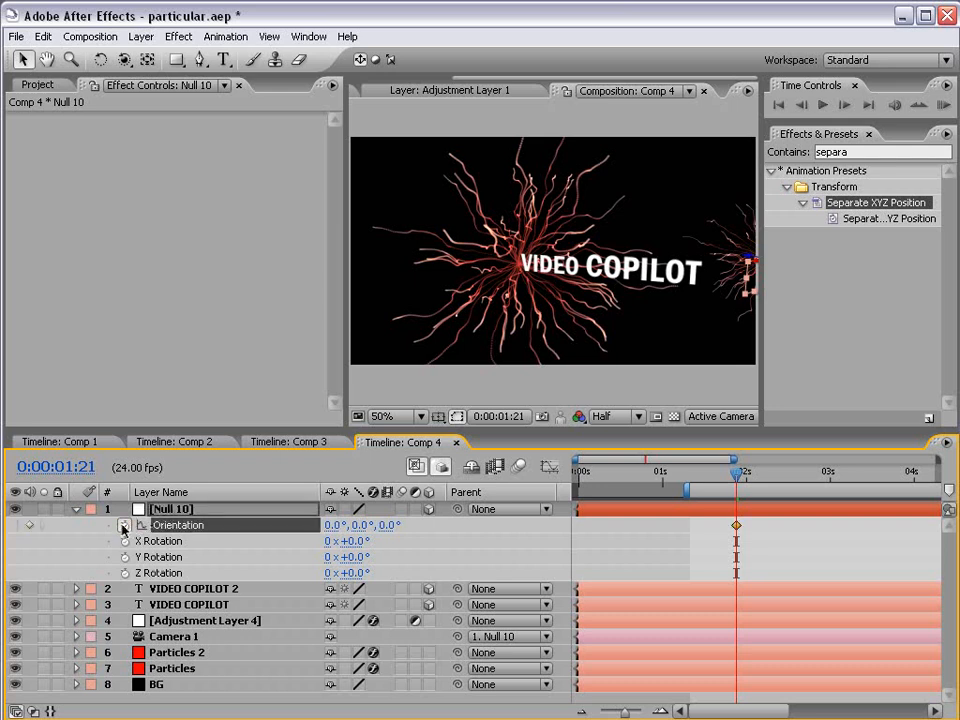
Show Camera 1's keyframes and, at their second pair at 0:00:03:05, set Null 10's Y Orientation to 245°.
{"action": "left_click", "coordinate": [192, 641]}
{"action": "key", "text": "u"}
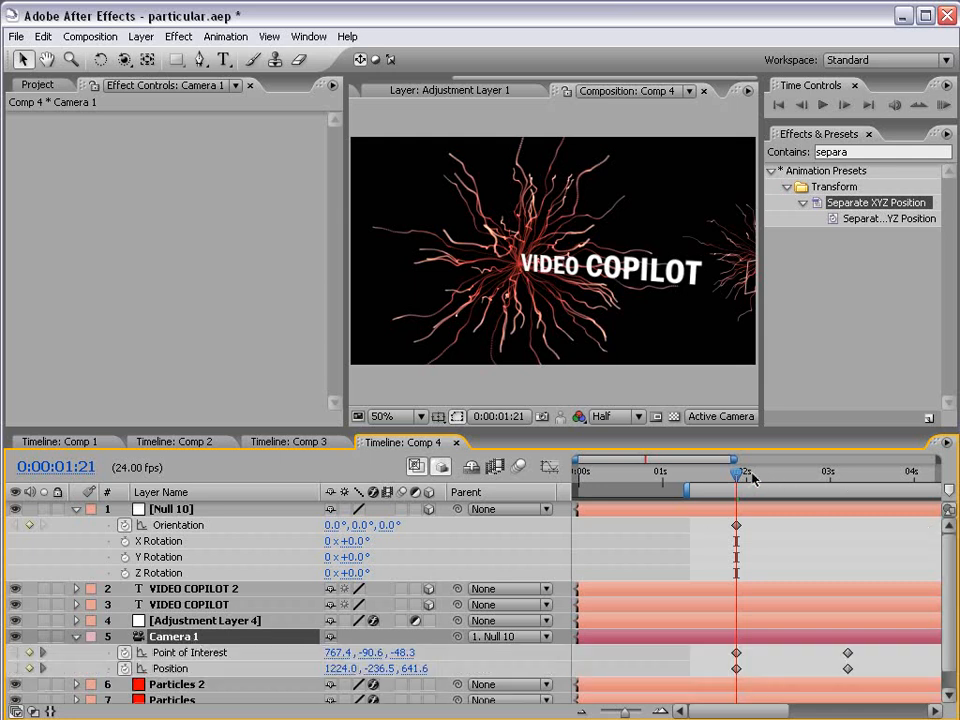
{"action": "left_click_drag", "start_coordinate": [752, 475], "coordinate": [850, 481]}
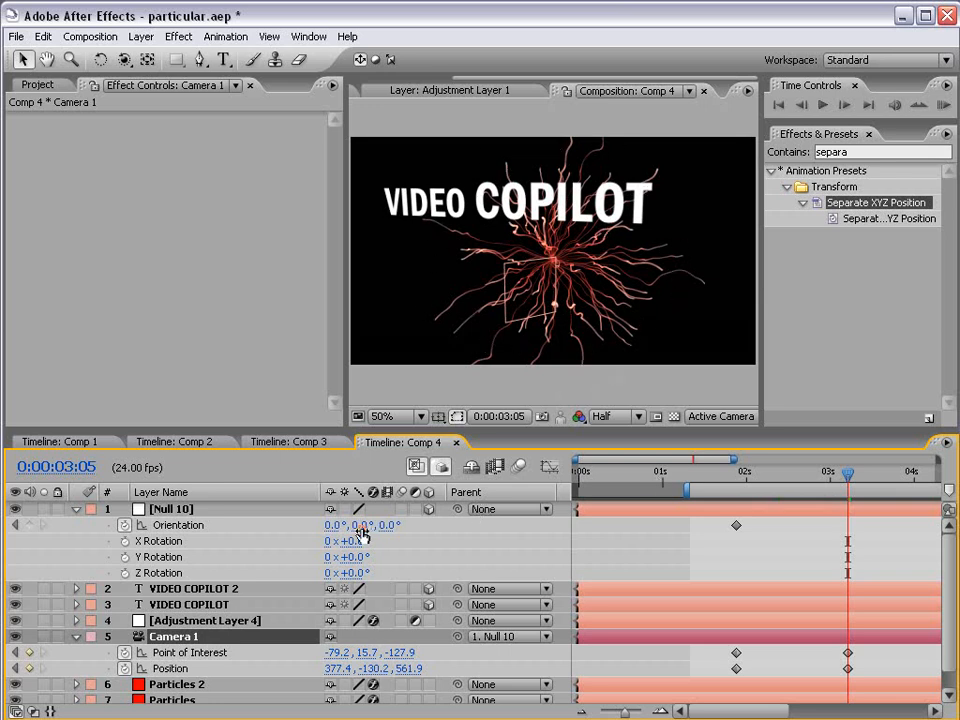
{"action": "left_click_drag", "start_coordinate": [362, 533], "coordinate": [255, 529]}
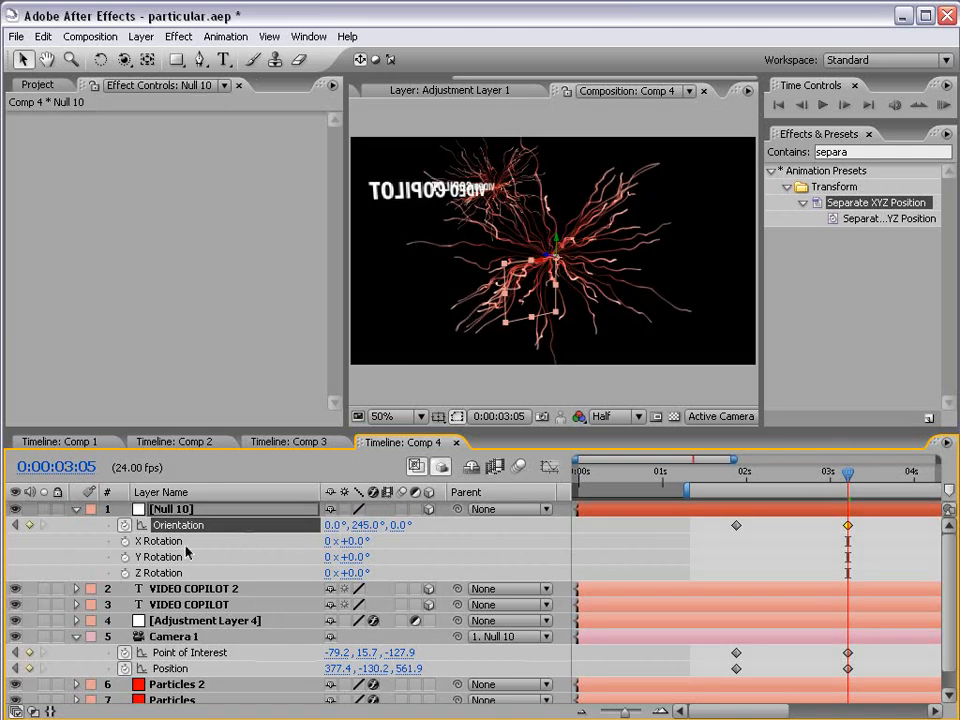
At 0:00:01:21, reposition Camera 1 for a closer, angled view of the first burst, at about X 1242, Y -221 and Z 483.
{"action": "mouse_move", "coordinate": [740, 478]}
{"action": "left_mouse_down"}
{"action": "mouse_move", "coordinate": [849, 480]}
{"action": "mouse_move", "coordinate": [737, 480]}
{"action": "left_mouse_up"}
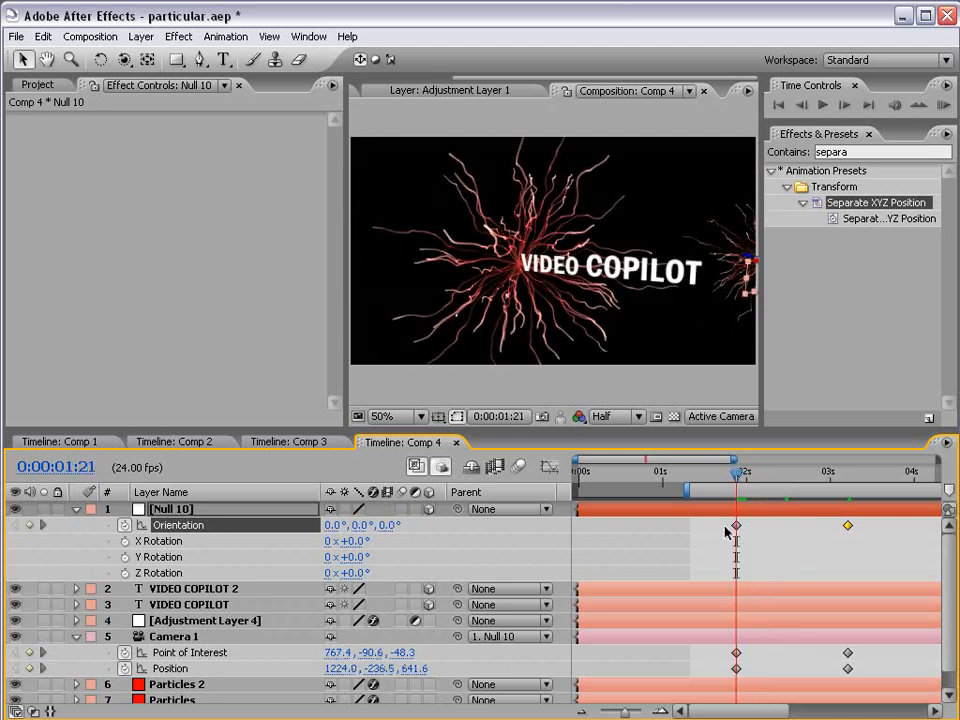
{"action": "key", "text": "c"}
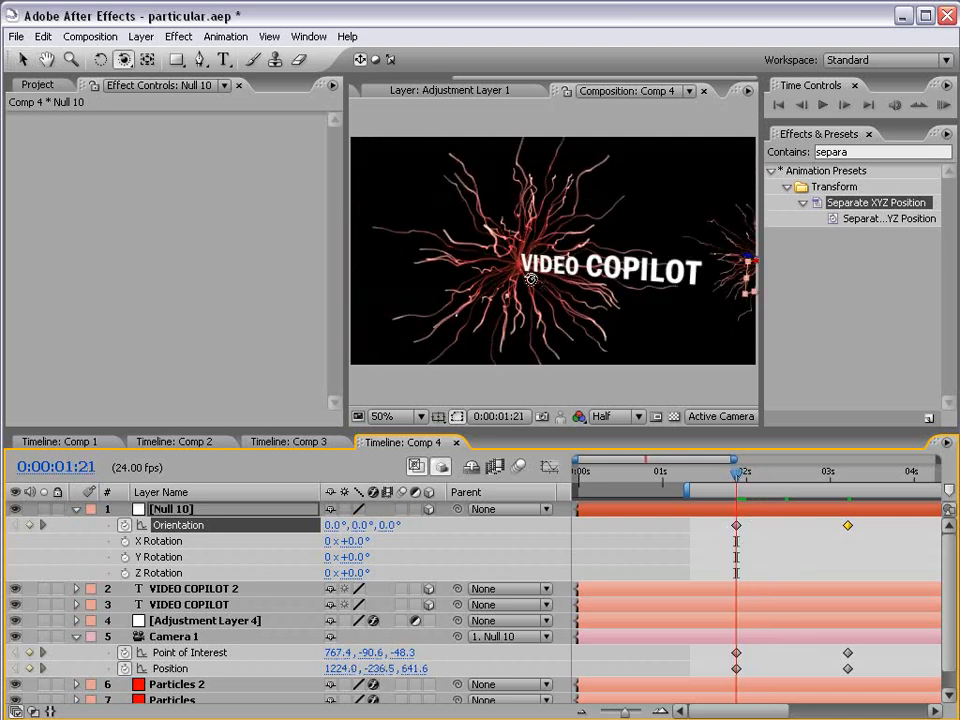
{"action": "left_click_drag", "start_coordinate": [503, 299], "coordinate": [562, 289]}
{"action": "key", "text": "c"}
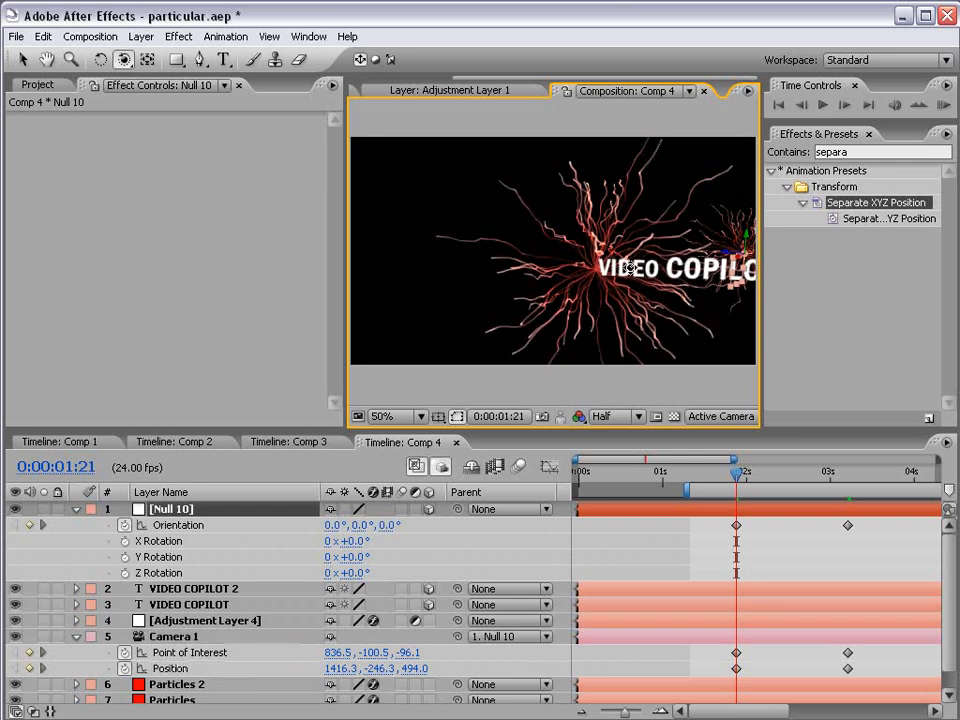
{"action": "key", "text": "c"}
{"action": "left_click_drag", "start_coordinate": [632, 266], "coordinate": [300, 260]}
{"action": "key", "text": "c"}
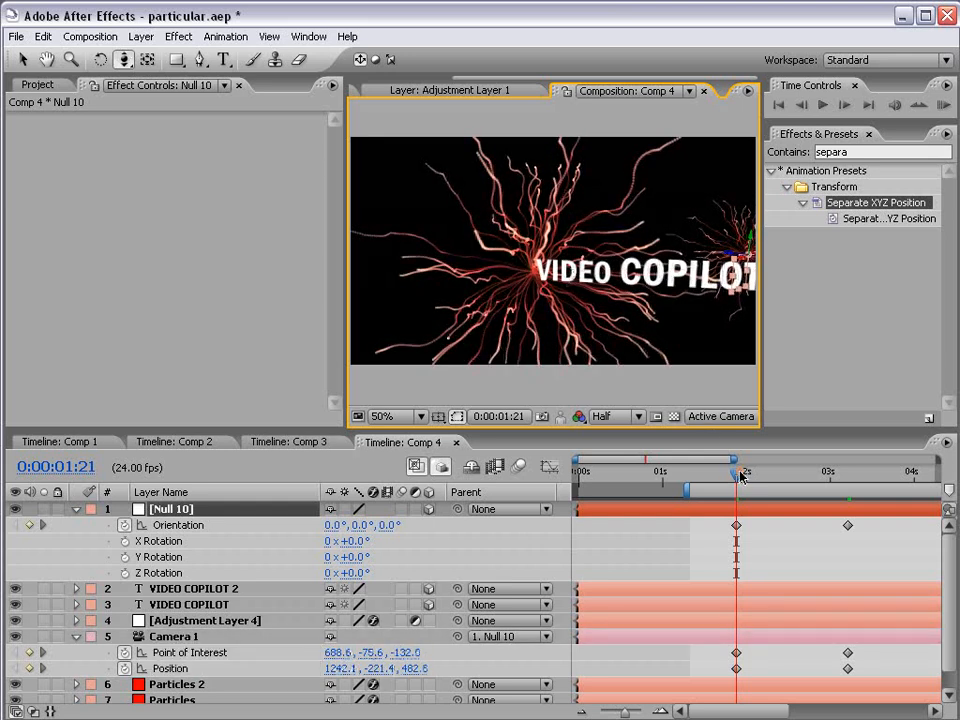
At 0:00:02:16, move the VIDEO COPILOT 2 title over to the centre of the second burst.
{"action": "left_click_drag", "start_coordinate": [741, 477], "coordinate": [806, 498]}
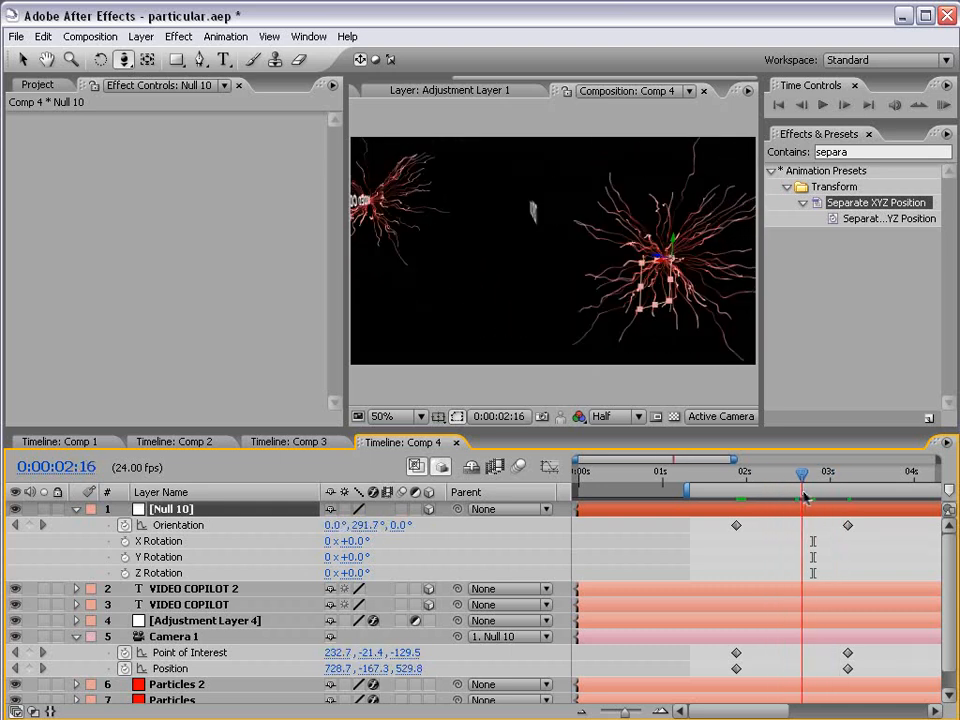
{"action": "key", "text": "v"}
{"action": "left_click", "coordinate": [174, 592]}
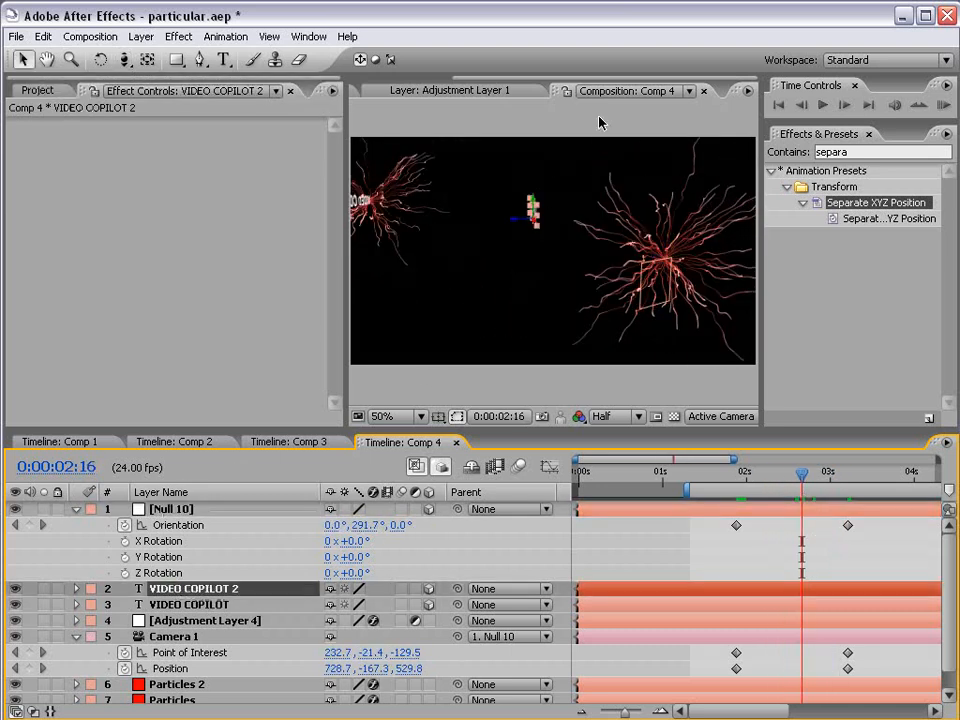
{"action": "left_click_drag", "start_coordinate": [519, 225], "coordinate": [674, 257]}
At 0:00:03:05, rotate the VIDEO COPILOT 2 title to read forwards towards the camera.
{"action": "left_click_drag", "start_coordinate": [804, 473], "coordinate": [850, 483]}
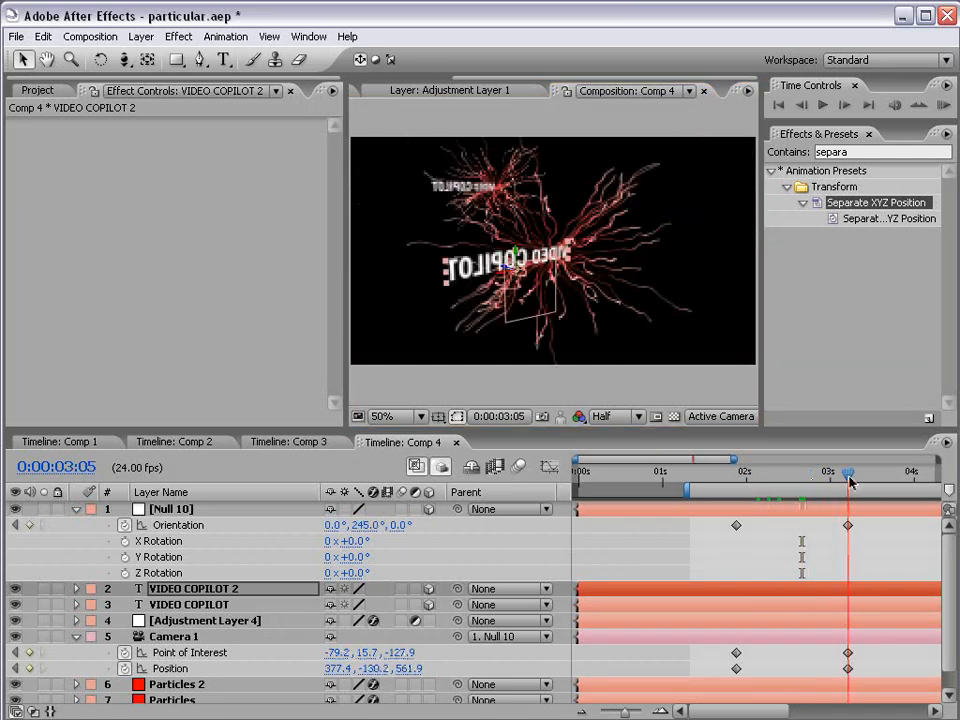
{"action": "scroll", "coordinate": [541, 291], "scroll_direction": "up", "scroll_amount": 1}
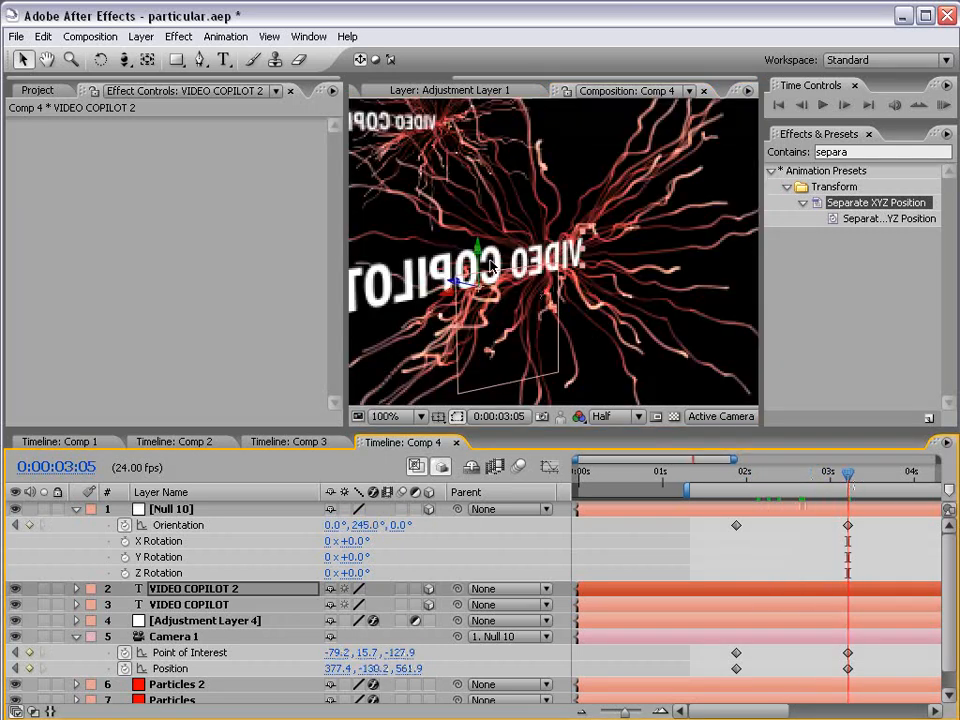
{"action": "key", "text": "w"}
{"action": "left_click_drag", "start_coordinate": [491, 265], "coordinate": [517, 260]}
{"action": "scroll", "coordinate": [511, 296], "scroll_direction": "down", "scroll_amount": 1}
Replace the second burst's title text with THE VFX SITE.
{"action": "key", "text": "ctrl+t"}
{"action": "left_click_drag", "start_coordinate": [499, 260], "coordinate": [456, 262]}
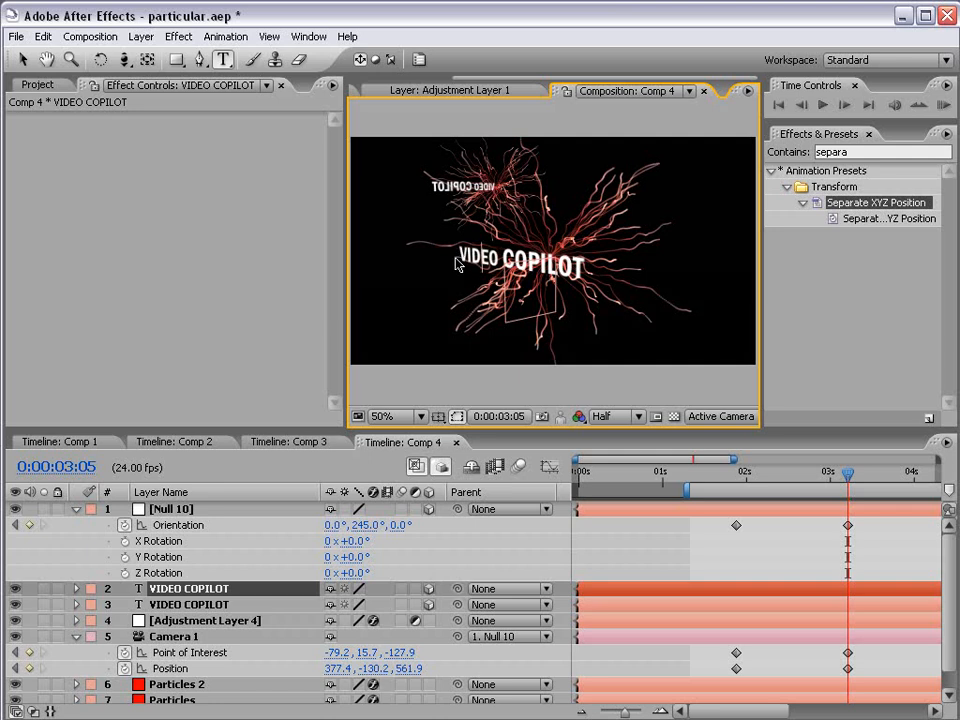
{"action": "type", "text": "THE"}
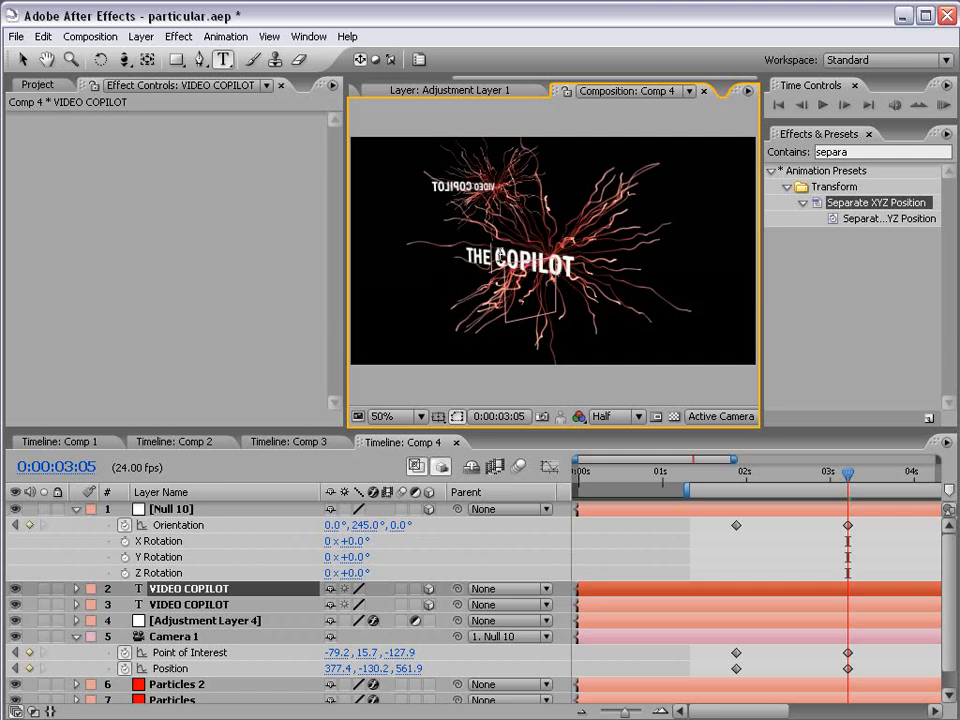
{"action": "left_click_drag", "start_coordinate": [591, 264], "coordinate": [494, 262]}
{"action": "type", "text": "VFX"}
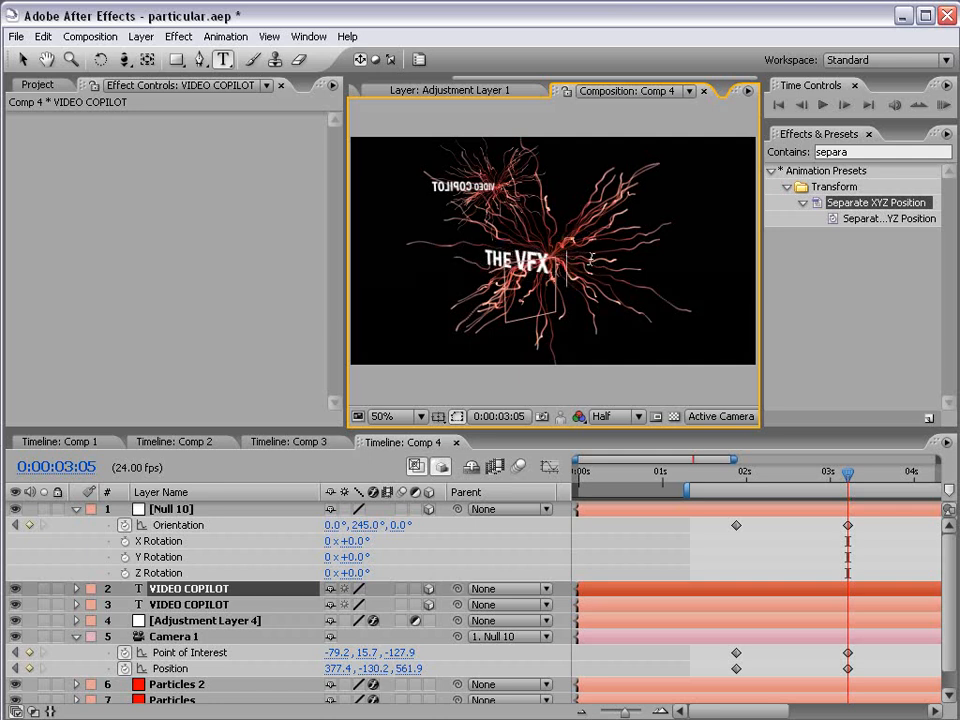
{"action": "type", "text": " SITE"}
{"action": "left_click", "coordinate": [22, 59]}
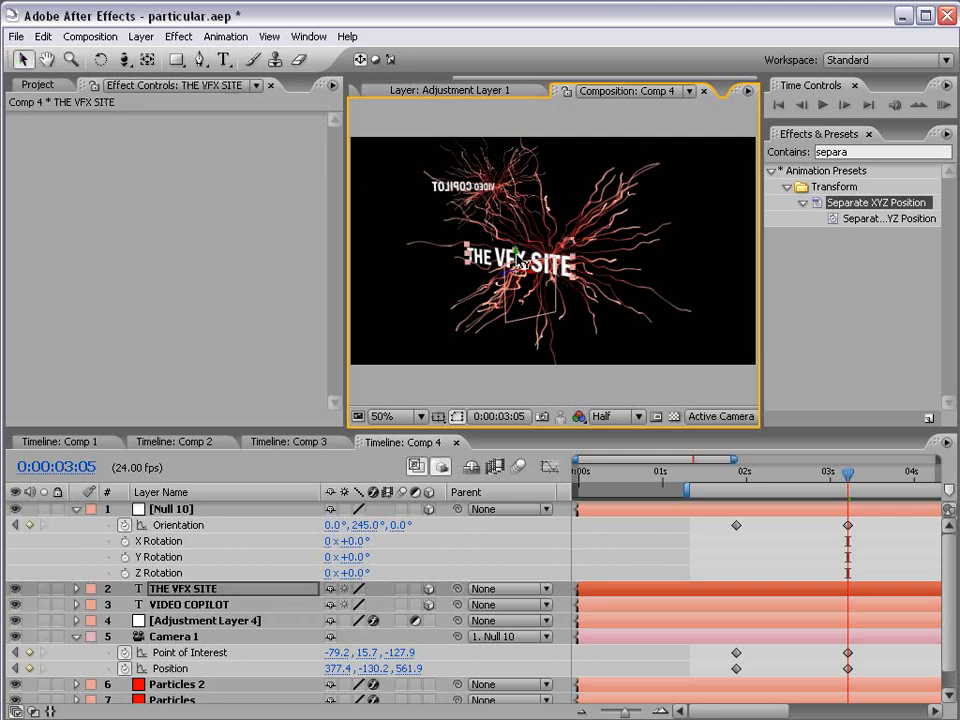
Shift THE VFX SITE off the second burst's centre and lower the VIDEO COPILOT title beneath the first burst's centre.
{"action": "left_click_drag", "start_coordinate": [536, 271], "coordinate": [611, 276]}
{"action": "left_click_drag", "start_coordinate": [846, 481], "coordinate": [811, 480]}
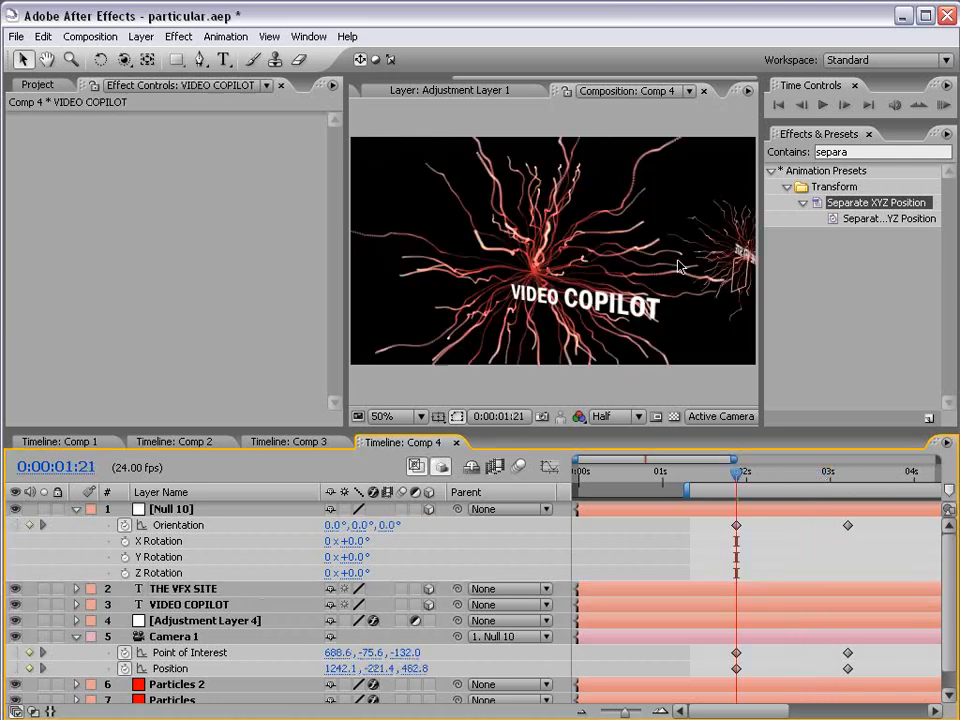
{"action": "mouse_move", "coordinate": [736, 485]}
{"action": "left_mouse_down"}
{"action": "mouse_move", "coordinate": [851, 486]}
{"action": "mouse_move", "coordinate": [738, 489]}
{"action": "left_mouse_up"}
Collapse Null 10 and add the expression wiggle(.5,200) to Camera 1's Position.
{"action": "left_click", "coordinate": [76, 509]}
{"action": "left_click", "coordinate": [170, 573]}
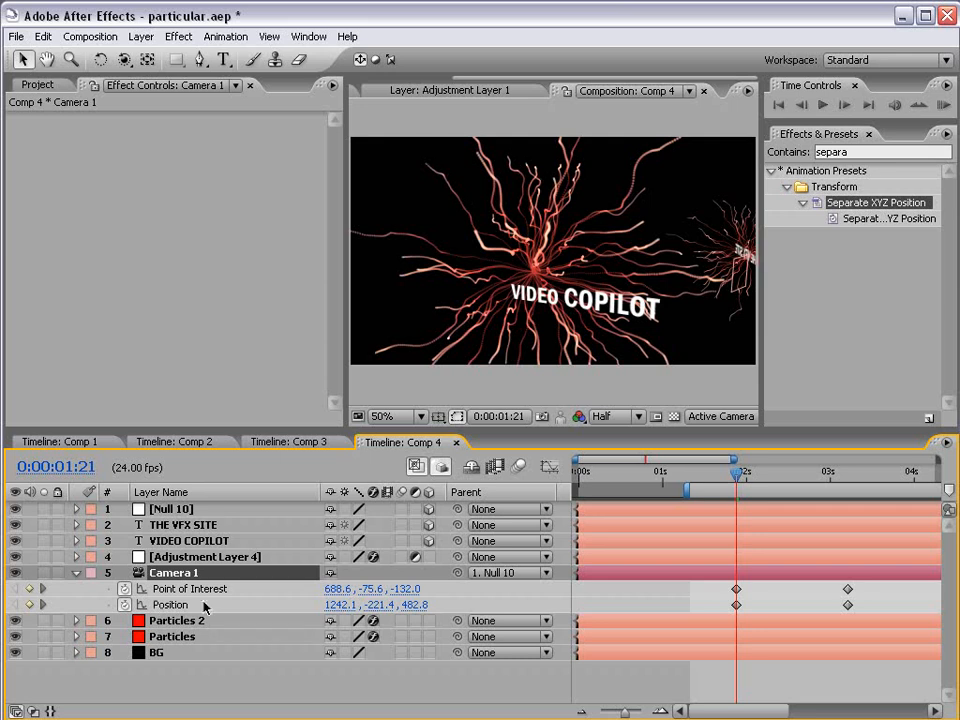
{"action": "left_click", "coordinate": [123, 605], "text": "alt"}
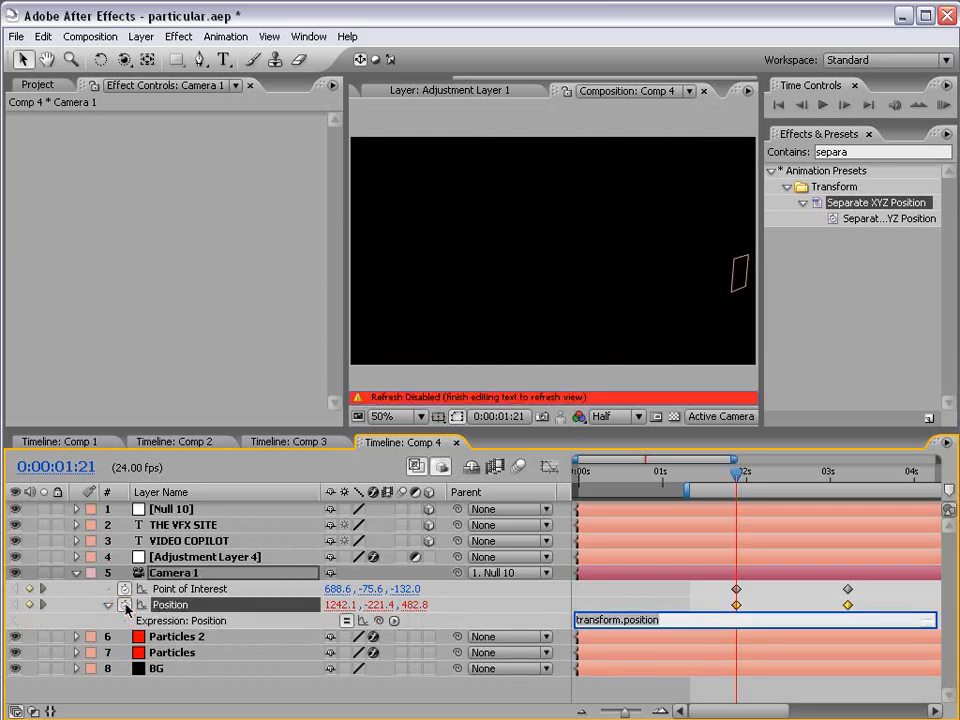
{"action": "type", "text": "wiggle(.5,20"}
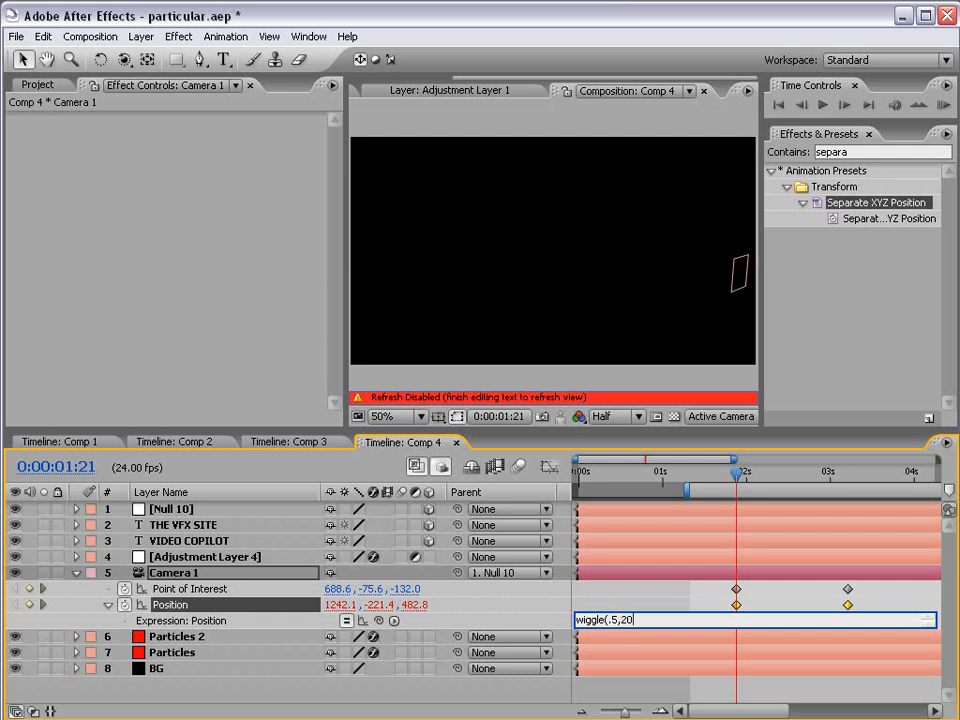
{"action": "type", "text": ")"}
{"action": "left_click", "coordinate": [643, 587]}
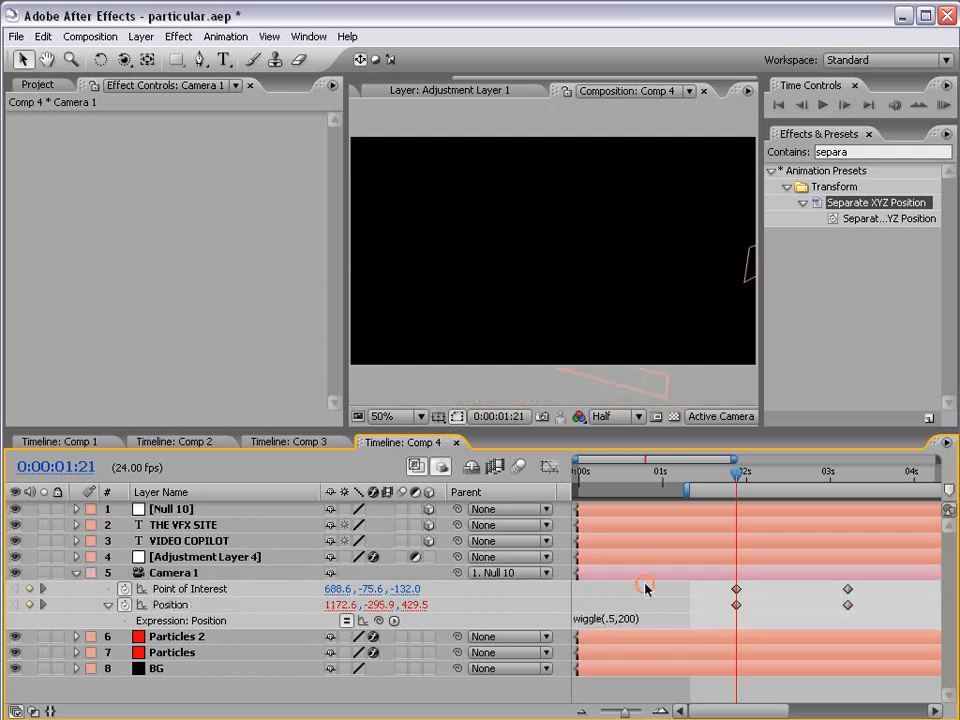
Change Camera 1's Position expression to wiggle(.5,150) and preview the motion around 0:00:01:21.
{"action": "left_click", "coordinate": [625, 620]}
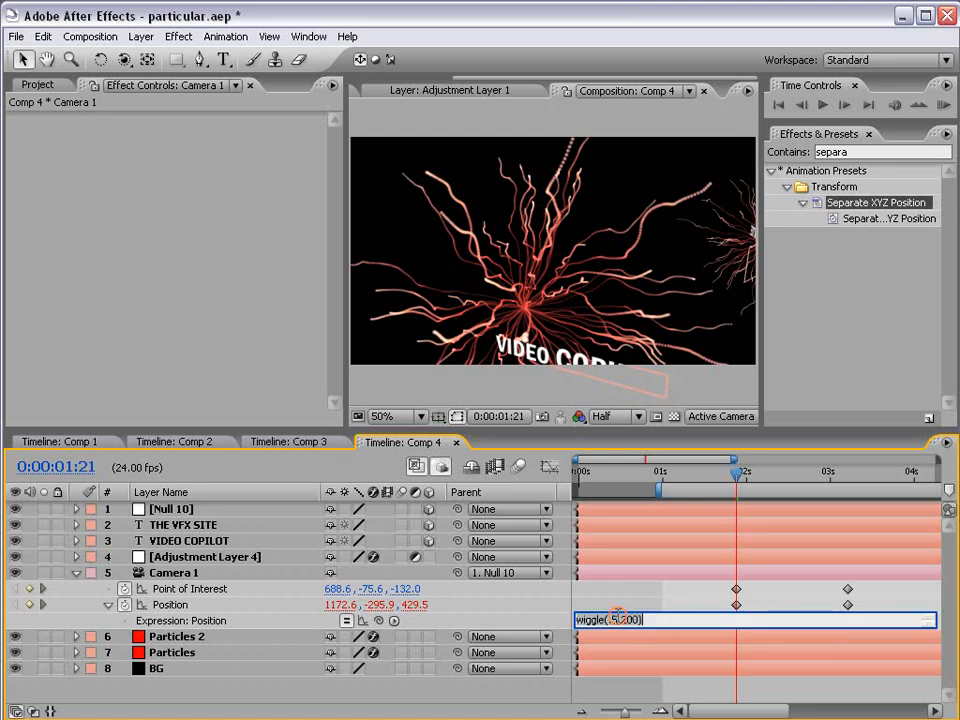
{"action": "left_click", "coordinate": [741, 606]}
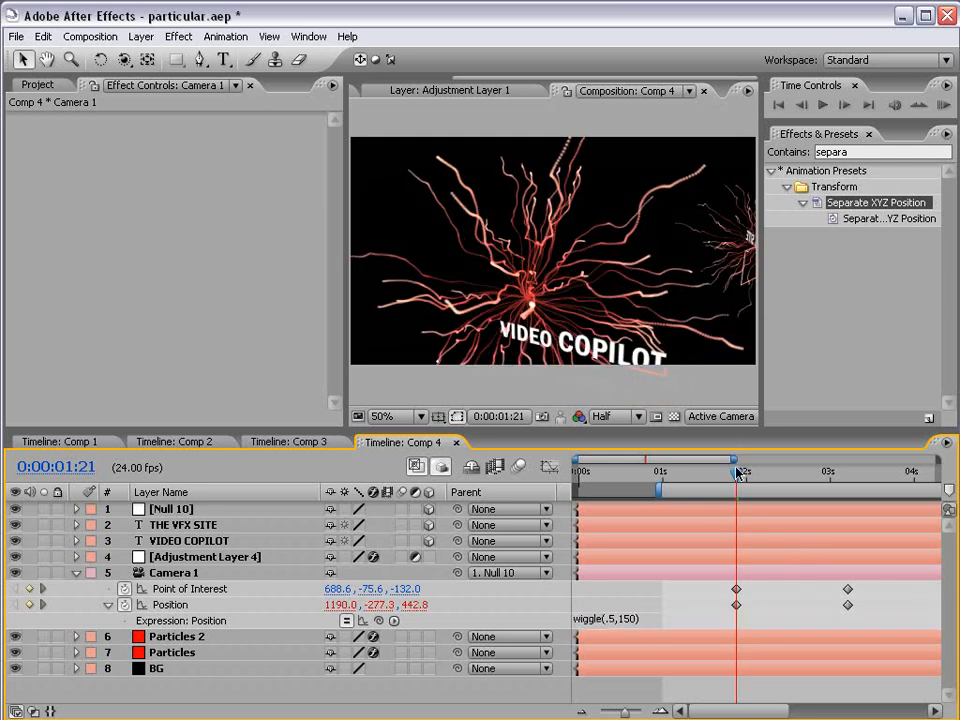
{"action": "left_click_drag", "start_coordinate": [737, 472], "coordinate": [736, 516]}
Reframe Camera 1 at 0:00:01:21 and 0:00:03:05 to fit each title with its burst in view.
{"action": "key", "text": "c"}
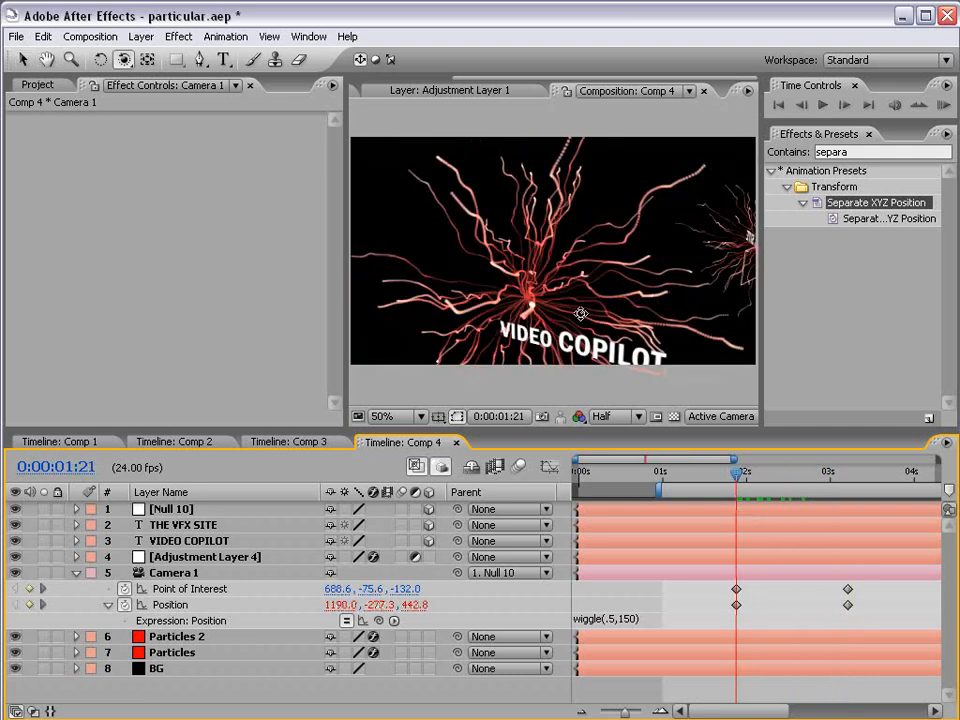
{"action": "mouse_move", "coordinate": [553, 332]}
{"action": "left_mouse_down"}
{"action": "mouse_move", "coordinate": [557, 290]}
{"action": "mouse_move", "coordinate": [552, 305]}
{"action": "mouse_move", "coordinate": [568, 317]}
{"action": "left_mouse_up"}
{"action": "left_click_drag", "start_coordinate": [736, 474], "coordinate": [847, 478]}
{"action": "left_click_drag", "start_coordinate": [583, 302], "coordinate": [561, 263]}
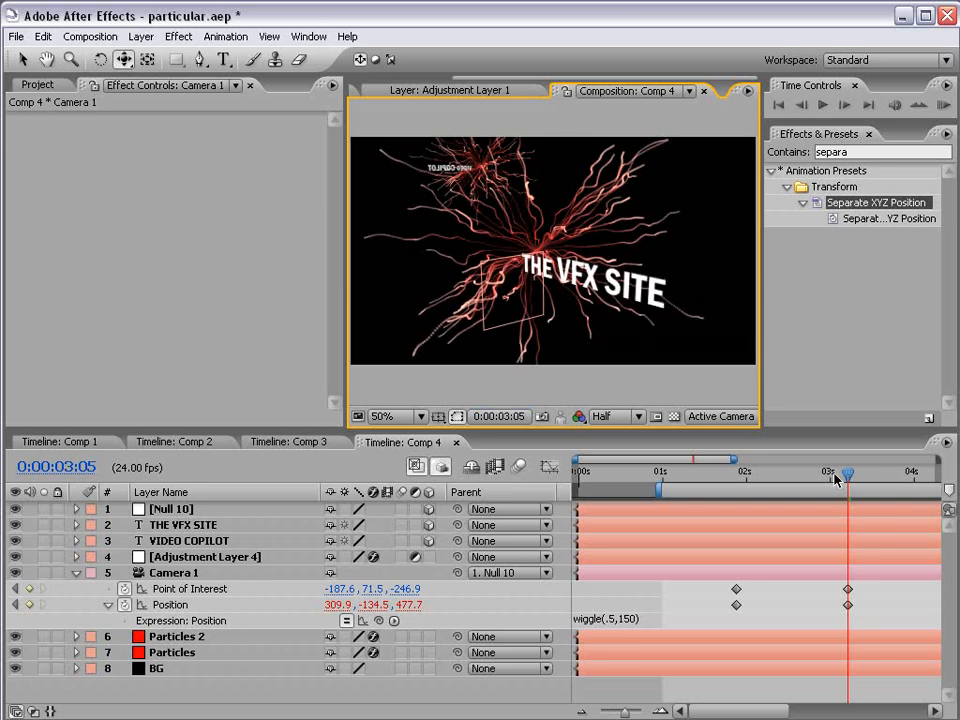
Apply Easy Ease to Camera 1's Point of Interest and Position keyframes at 0:00:01:21 and 0:00:03:05.
{"action": "left_click_drag", "start_coordinate": [846, 476], "coordinate": [728, 479]}
{"action": "left_click", "coordinate": [172, 510]}
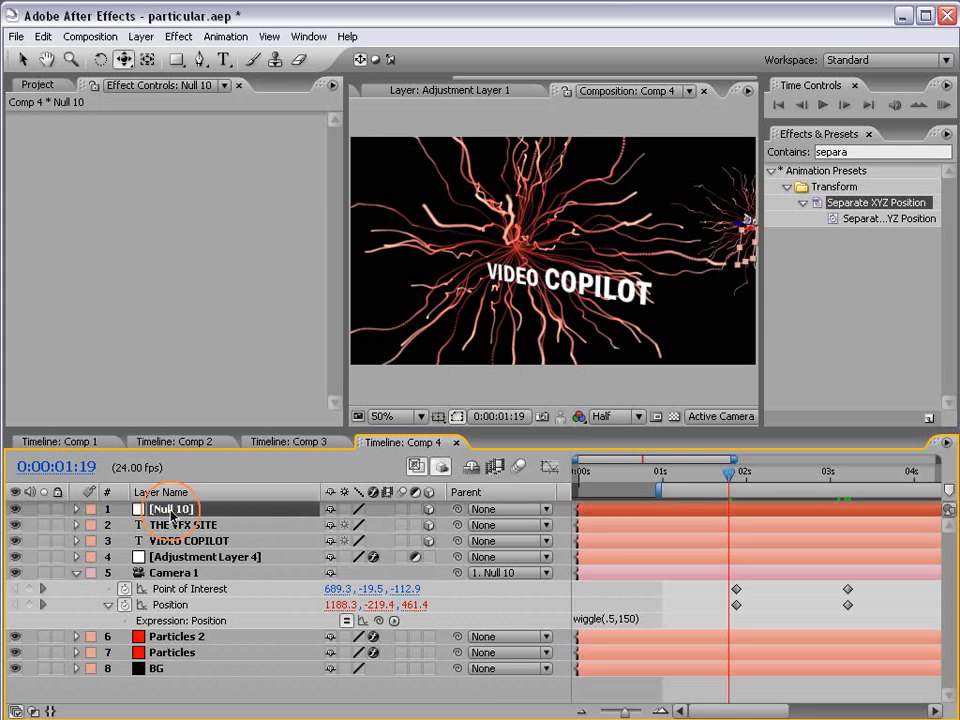
{"action": "key", "text": "p"}
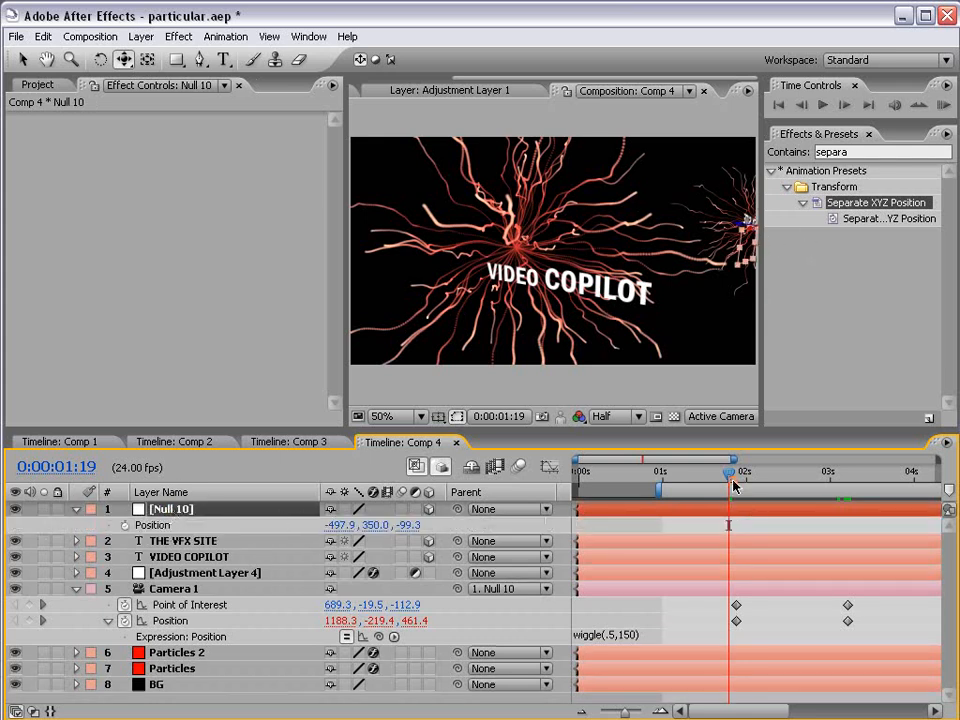
{"action": "mouse_move", "coordinate": [733, 485]}
{"action": "left_mouse_down"}
{"action": "mouse_move", "coordinate": [844, 484]}
{"action": "mouse_move", "coordinate": [750, 486]}
{"action": "left_mouse_up"}
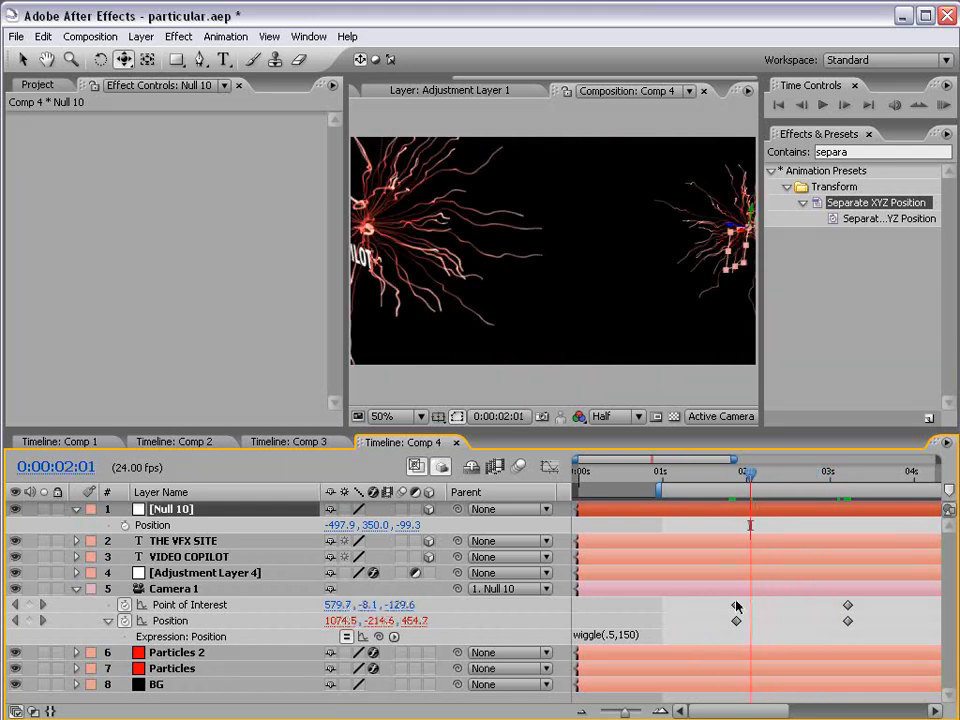
{"action": "left_click_drag", "start_coordinate": [730, 598], "coordinate": [850, 628]}
{"action": "key", "text": "F9"}
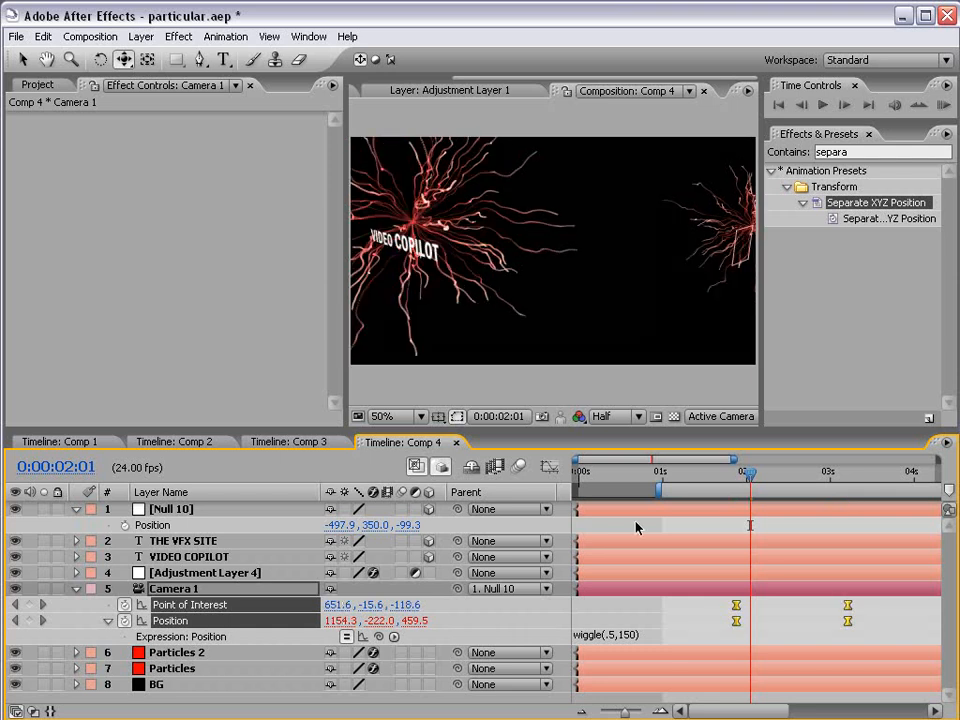
Apply Easy Ease to both of Null 10's Orientation keyframes, preview up to 0:00:03:06, and collapse Null 10 and Camera 1.
{"action": "left_click", "coordinate": [210, 512]}
{"action": "key", "text": "r"}
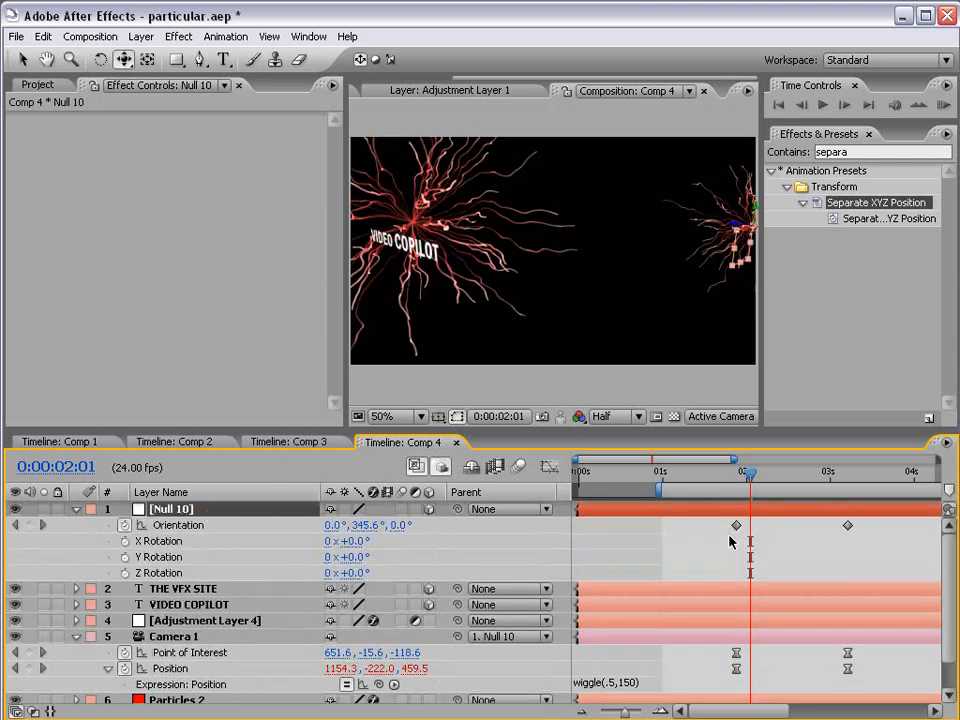
{"action": "left_click_drag", "start_coordinate": [720, 516], "coordinate": [868, 540]}
{"action": "key", "text": "F9"}
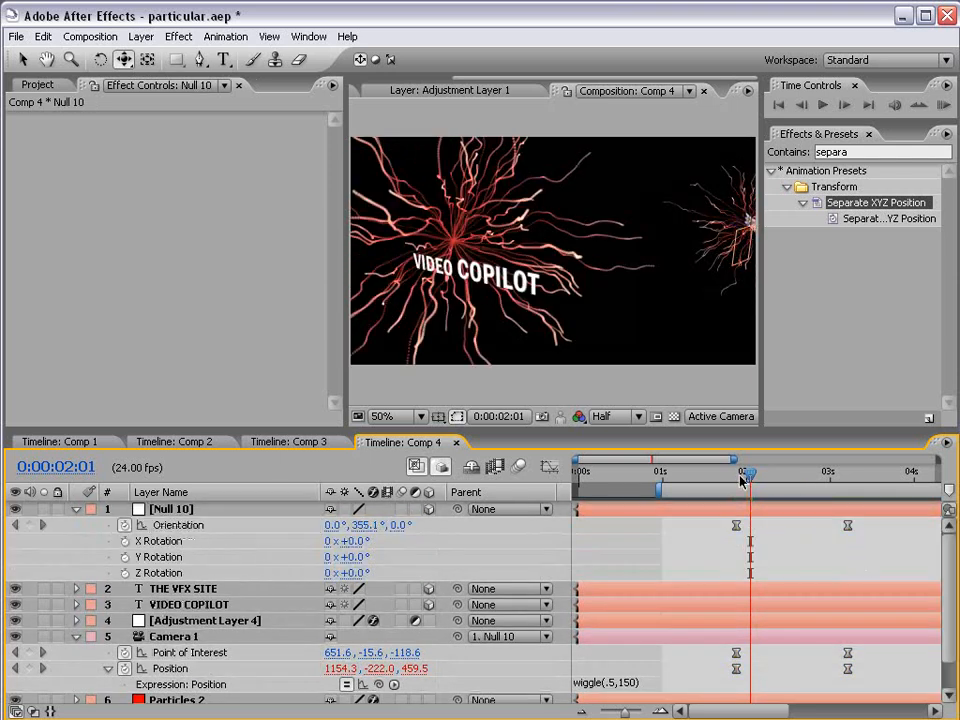
{"action": "left_click_drag", "start_coordinate": [745, 481], "coordinate": [852, 484]}
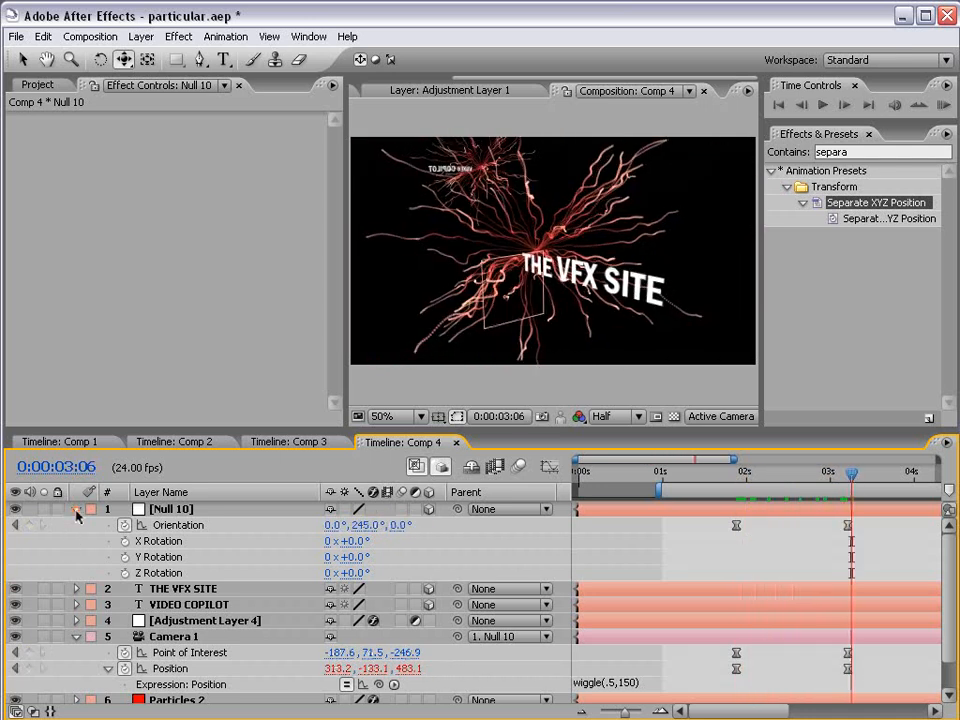
{"action": "left_click", "coordinate": [76, 511]}
{"action": "left_click", "coordinate": [76, 572]}
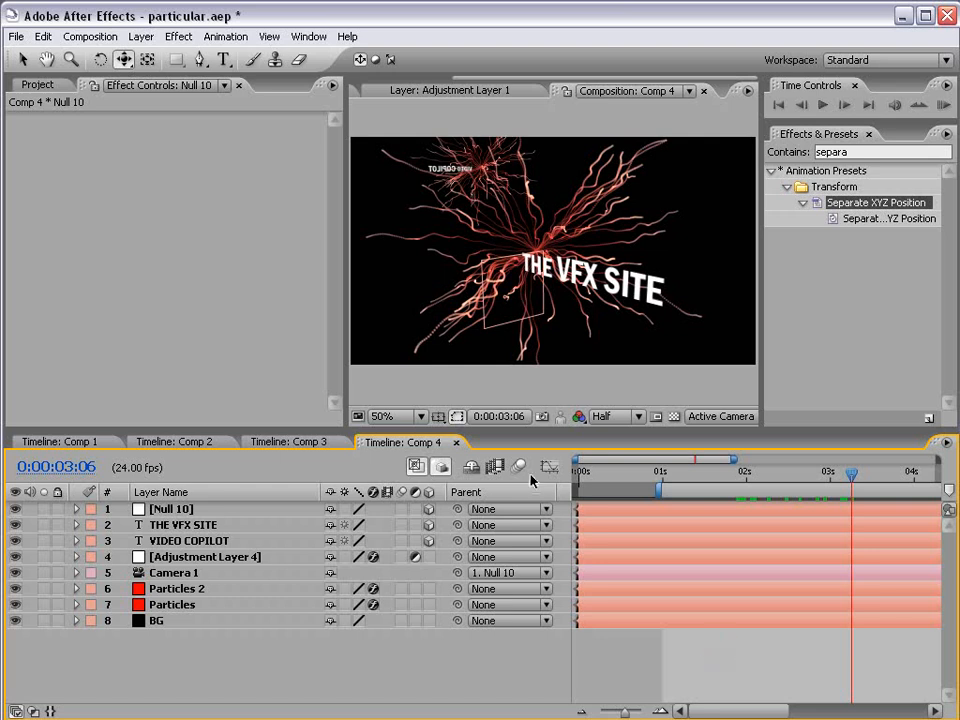
Turn on Depth of Field in Camera 1's Camera Options.
{"action": "left_click", "coordinate": [174, 590]}
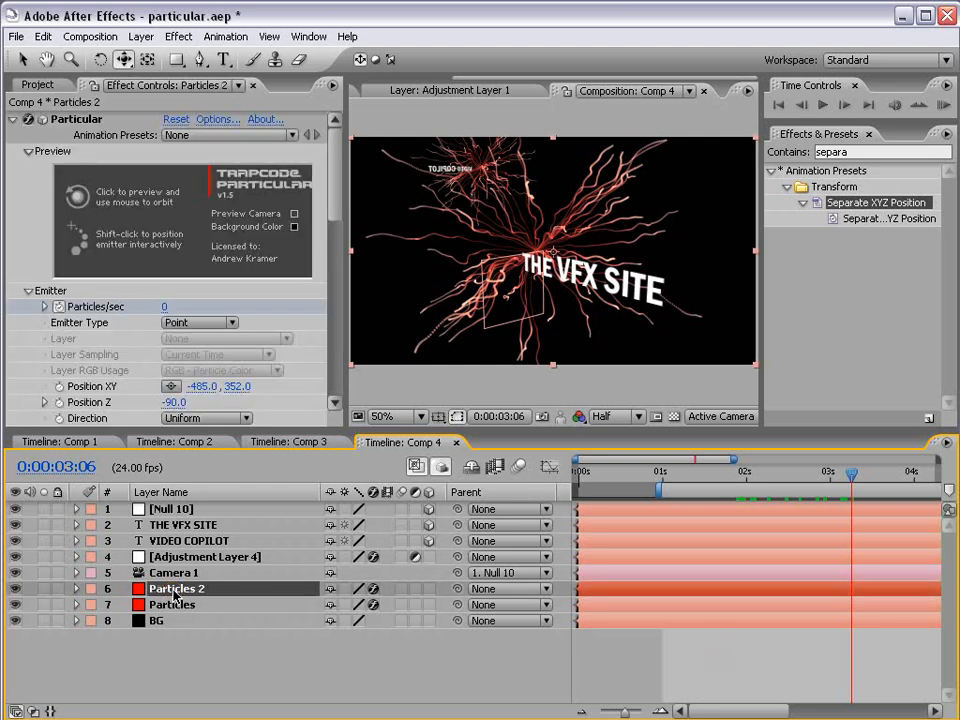
{"action": "left_click", "coordinate": [176, 579]}
{"action": "key", "text": "a"}
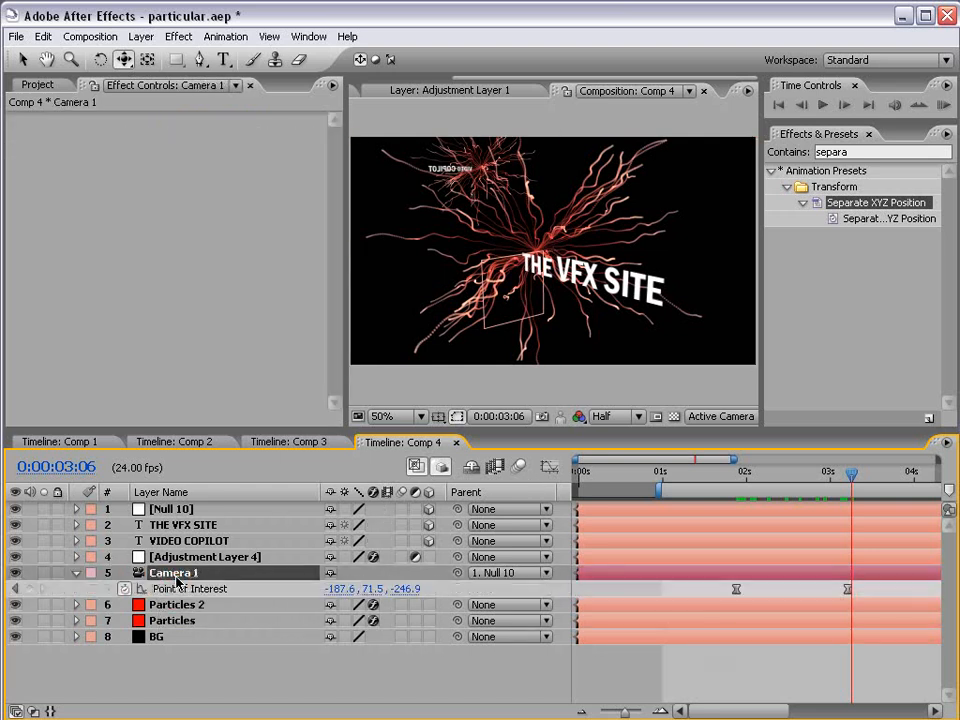
{"action": "key", "text": "a"}
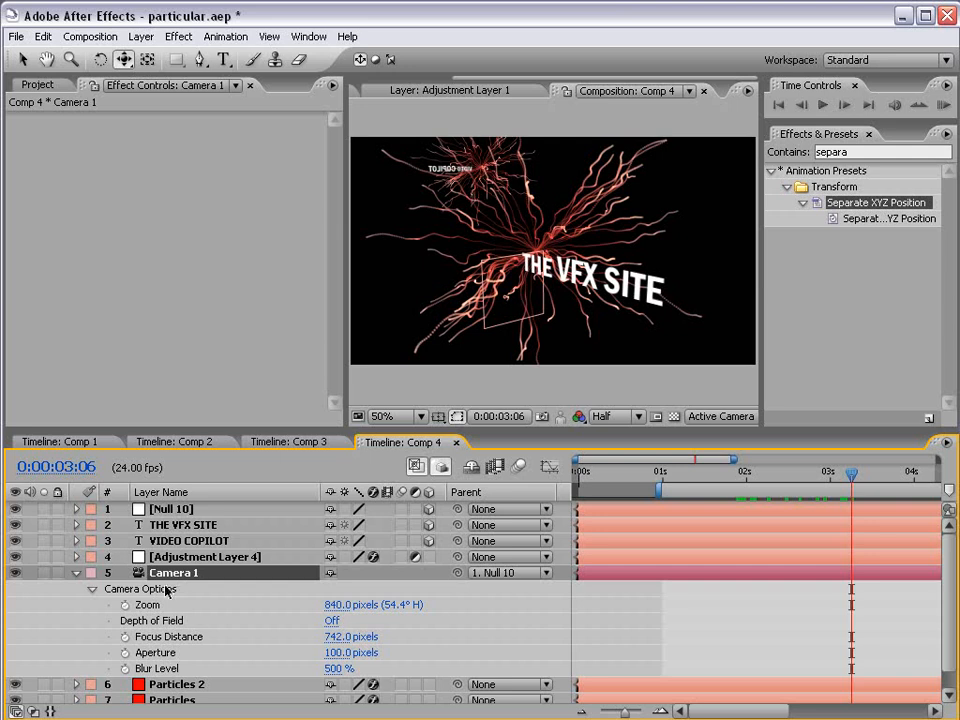
{"action": "left_click", "coordinate": [330, 621]}
{"action": "left_click", "coordinate": [645, 565]}
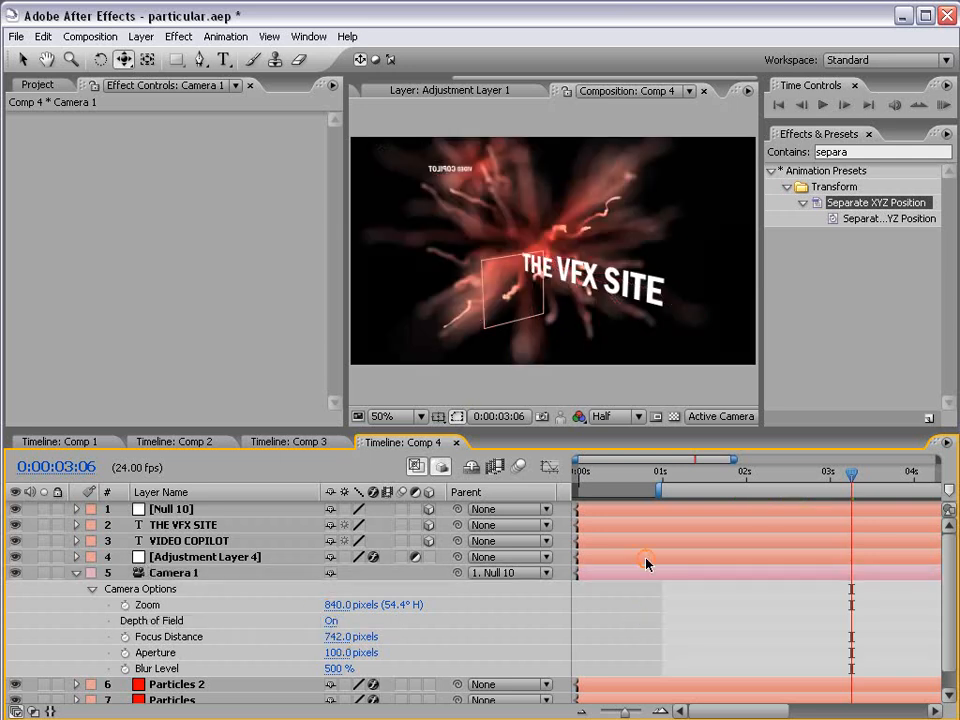
At 0:00:01:05, set Camera 1's Focus Distance to 520 pixels to bring some of the first burst's strands into focus.
{"action": "left_click", "coordinate": [676, 474]}
{"action": "left_click_drag", "start_coordinate": [677, 475], "coordinate": [680, 475]}
{"action": "left_click", "coordinate": [163, 575]}
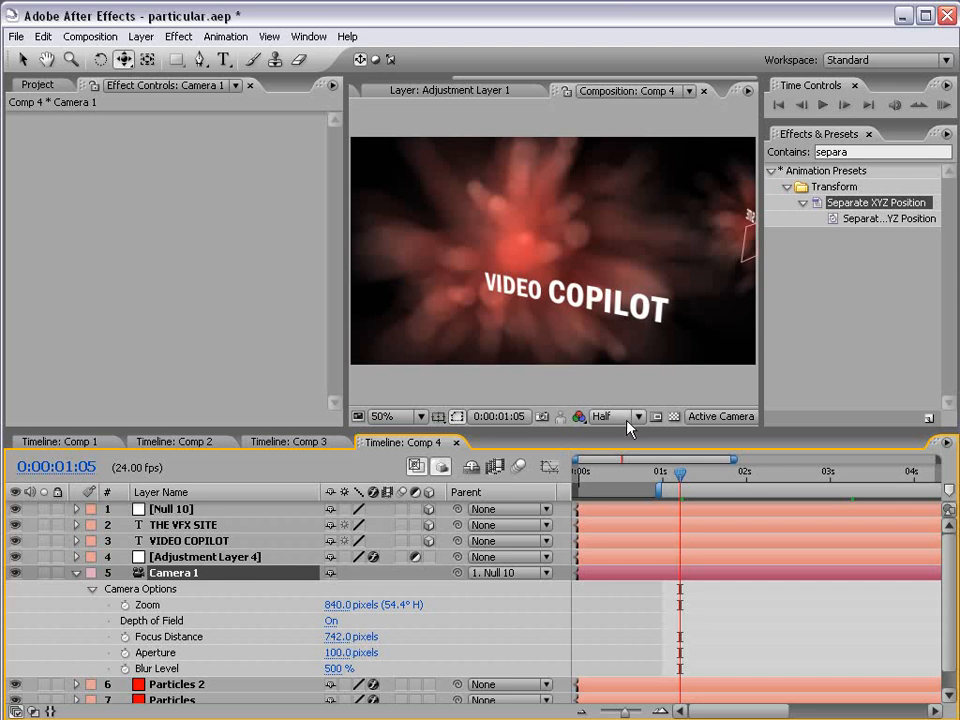
{"action": "left_click_drag", "start_coordinate": [345, 639], "coordinate": [276, 637]}
{"action": "left_click_drag", "start_coordinate": [450, 631], "coordinate": [282, 643]}
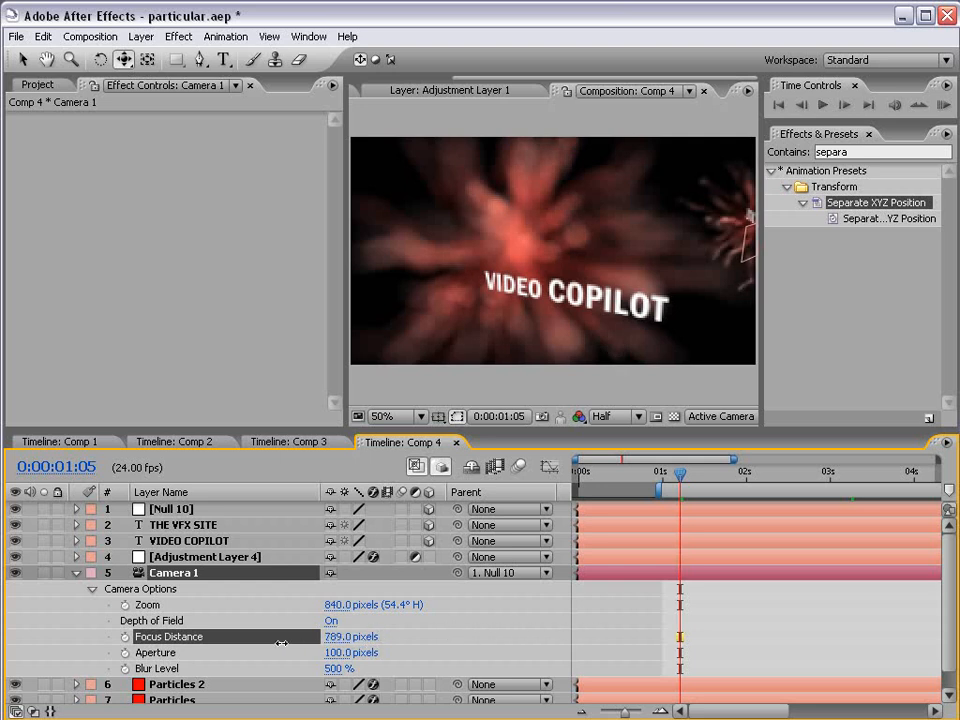
{"action": "left_click_drag", "start_coordinate": [180, 638], "coordinate": [155, 638]}
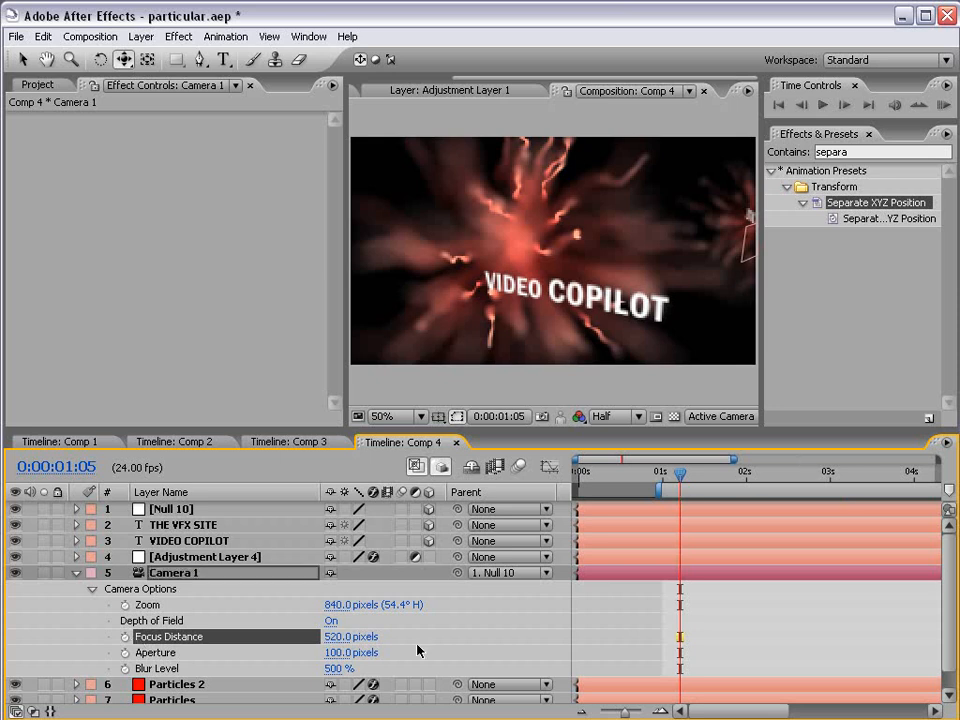
Set Camera 1's Blur Level to 400% and check the softened burst in an enlarged composition view.
{"action": "left_click", "coordinate": [336, 668]}
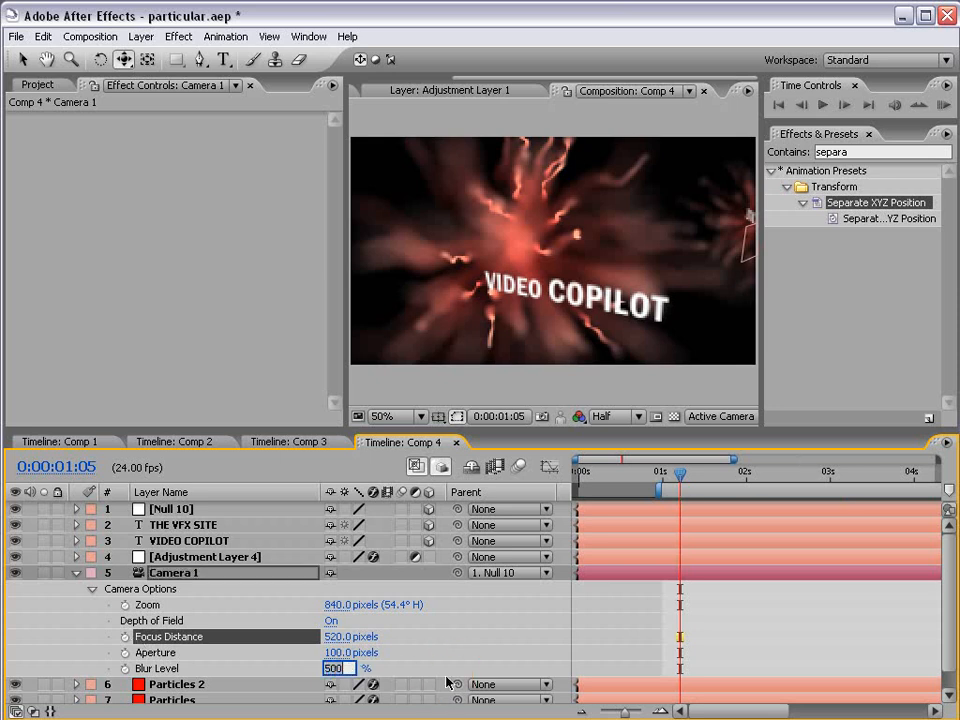
{"action": "type", "text": "400"}
{"action": "key", "text": "Return"}
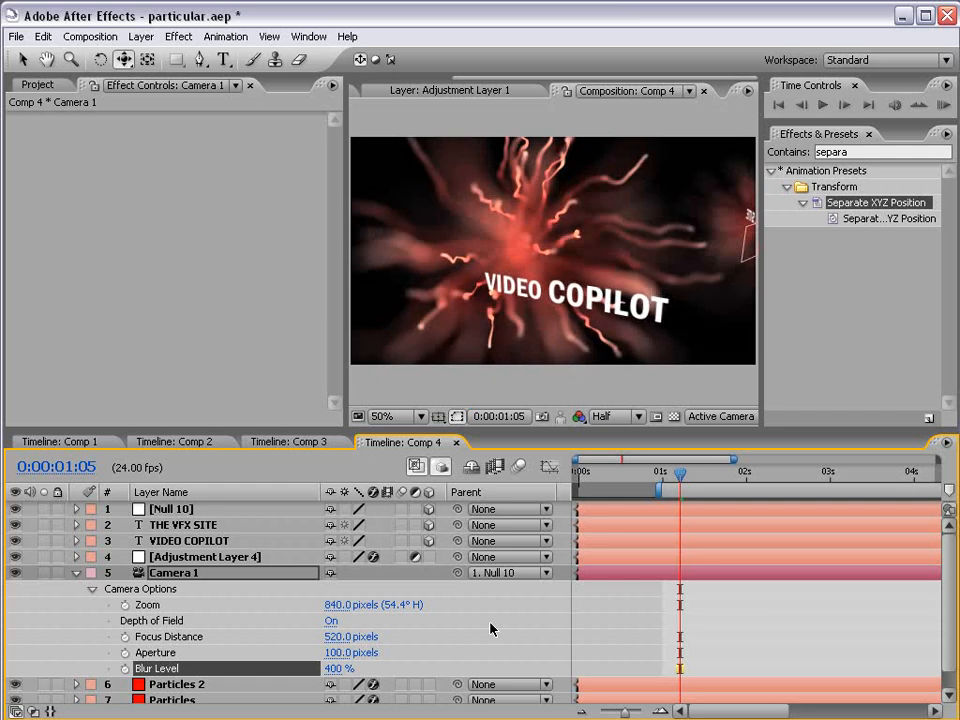
{"action": "key", "text": "grave"}
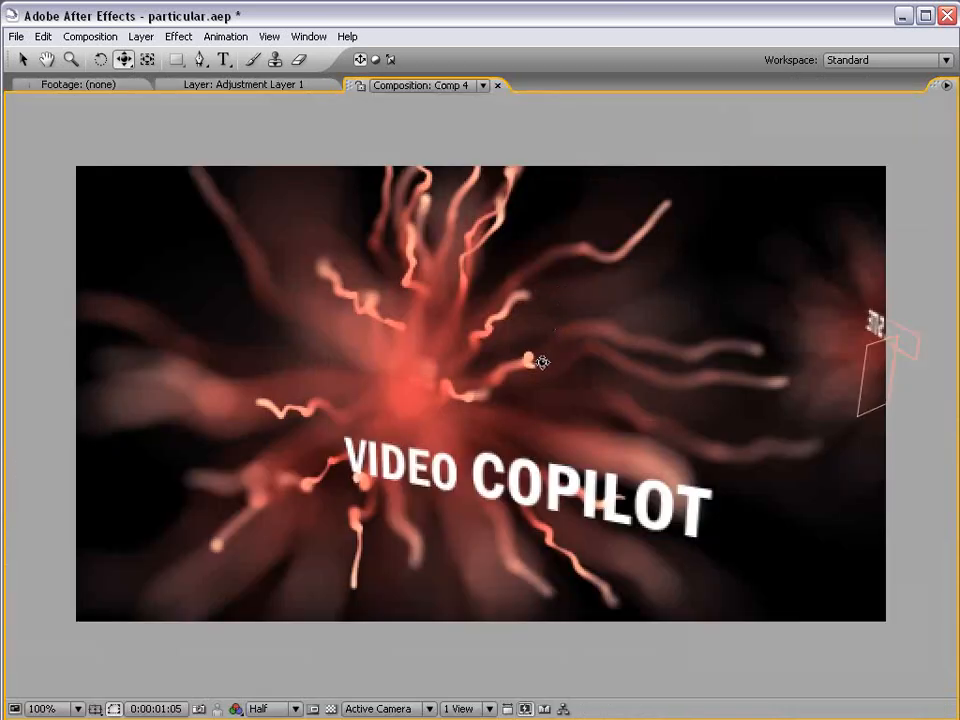
{"action": "key", "text": "grave"}
Turn the VIDEO COPILOT title slightly and move it up and to the right beside the first burst's centre.
{"action": "key", "text": "v"}
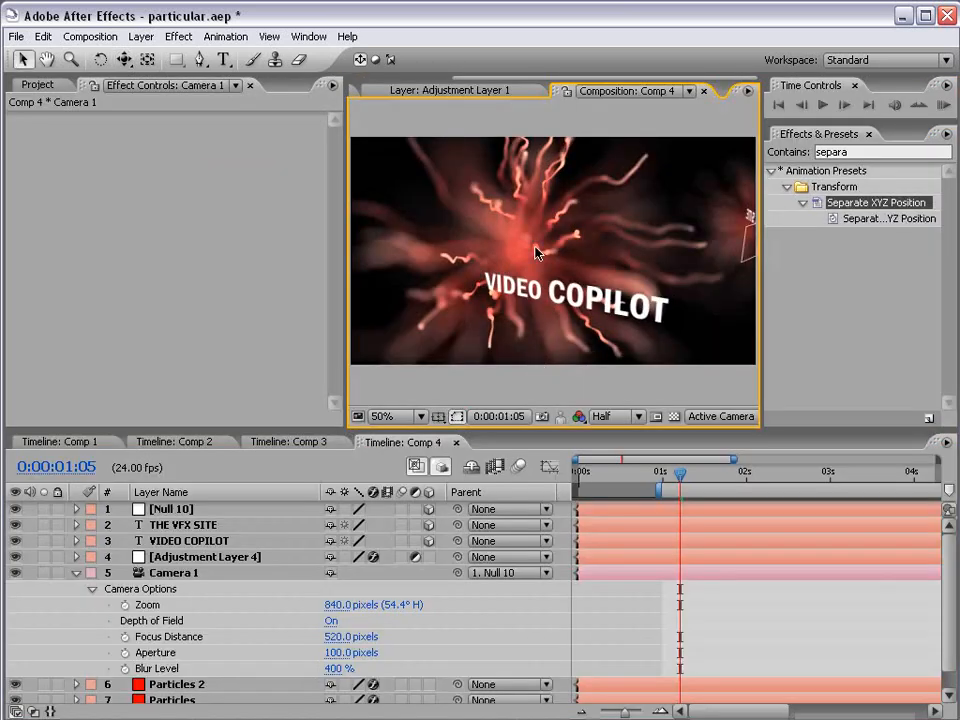
{"action": "left_click", "coordinate": [558, 302]}
{"action": "key", "text": "w"}
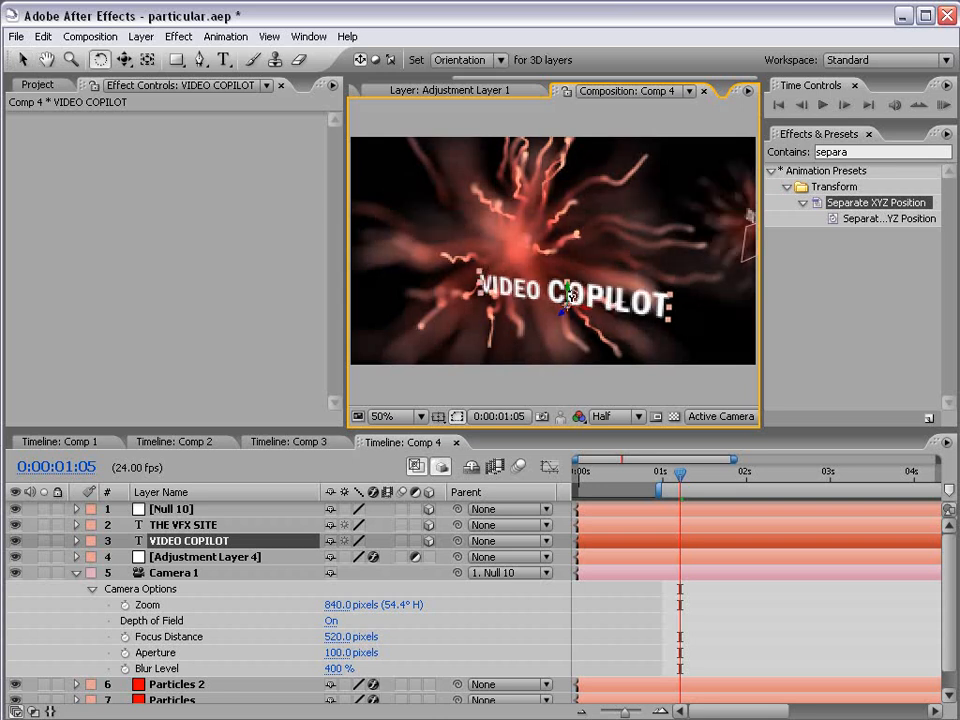
{"action": "left_click_drag", "start_coordinate": [571, 295], "coordinate": [549, 305]}
{"action": "key", "text": "v"}
{"action": "left_click_drag", "start_coordinate": [549, 305], "coordinate": [599, 286]}
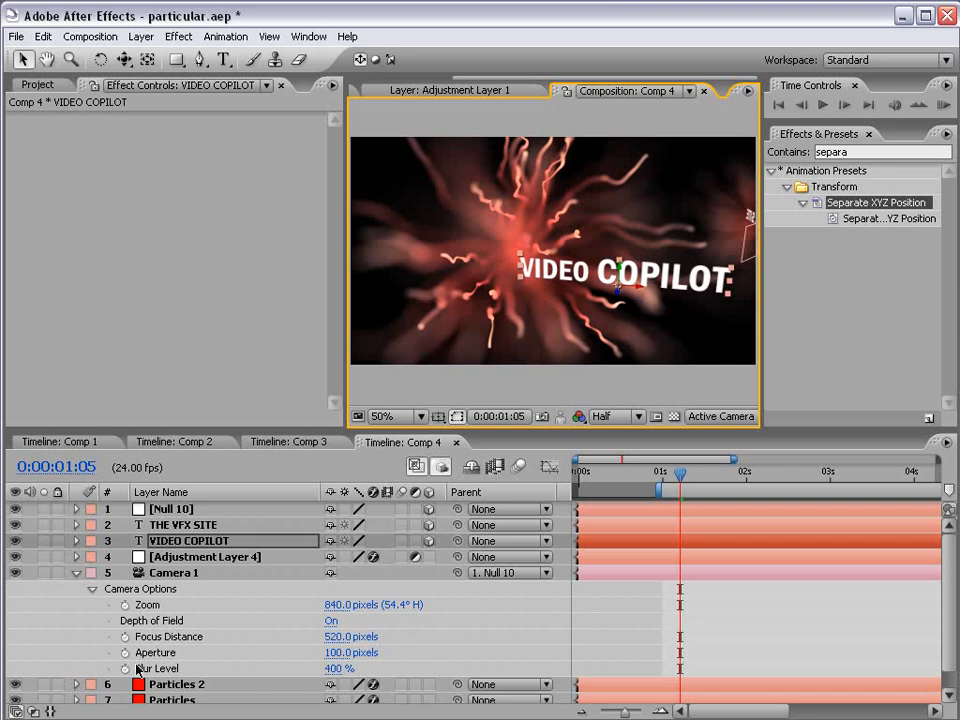
Keyframe Camera 1's Focus Distance, Aperture and Blur Level, placing the three keyframes at 0:00:01:21.
{"action": "left_click_drag", "start_coordinate": [125, 637], "coordinate": [127, 670]}
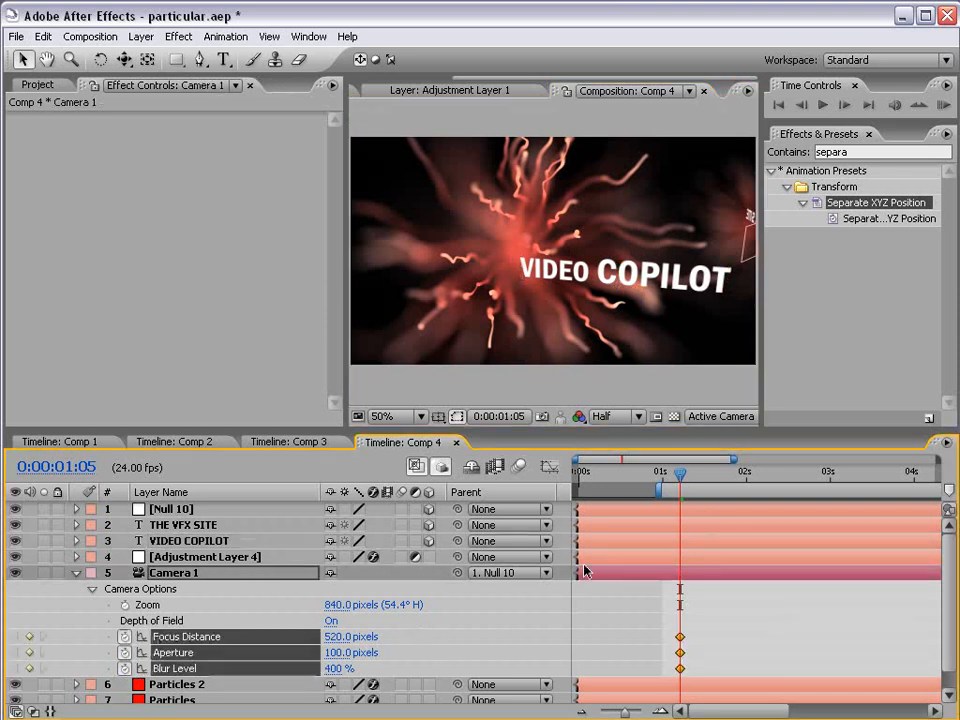
{"action": "key", "text": "u"}
{"action": "left_click_drag", "start_coordinate": [680, 637], "coordinate": [738, 645]}
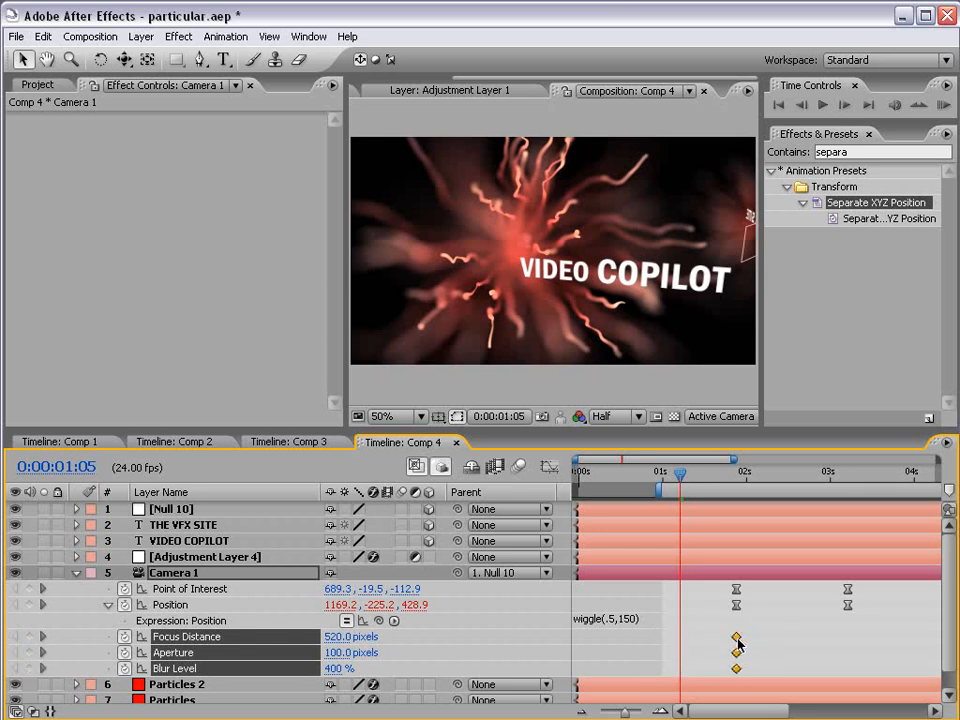
{"action": "left_click", "coordinate": [738, 476]}
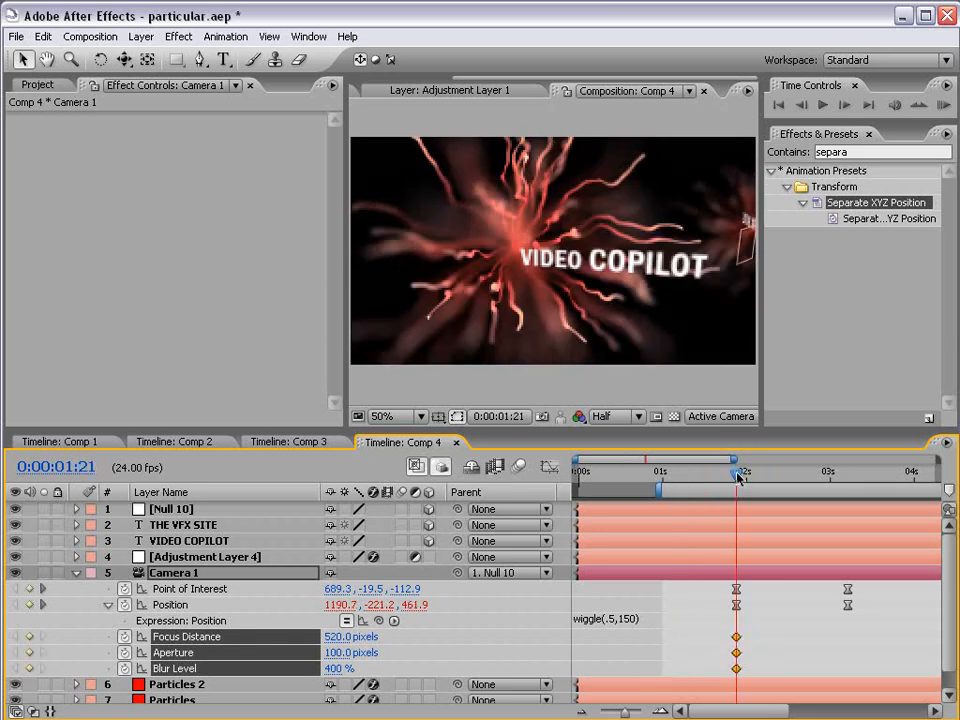
Keyframe Camera 1's Blur Level at 0:00:03:05, trying 600% before settling on 500%.
{"action": "left_click_drag", "start_coordinate": [738, 476], "coordinate": [848, 480]}
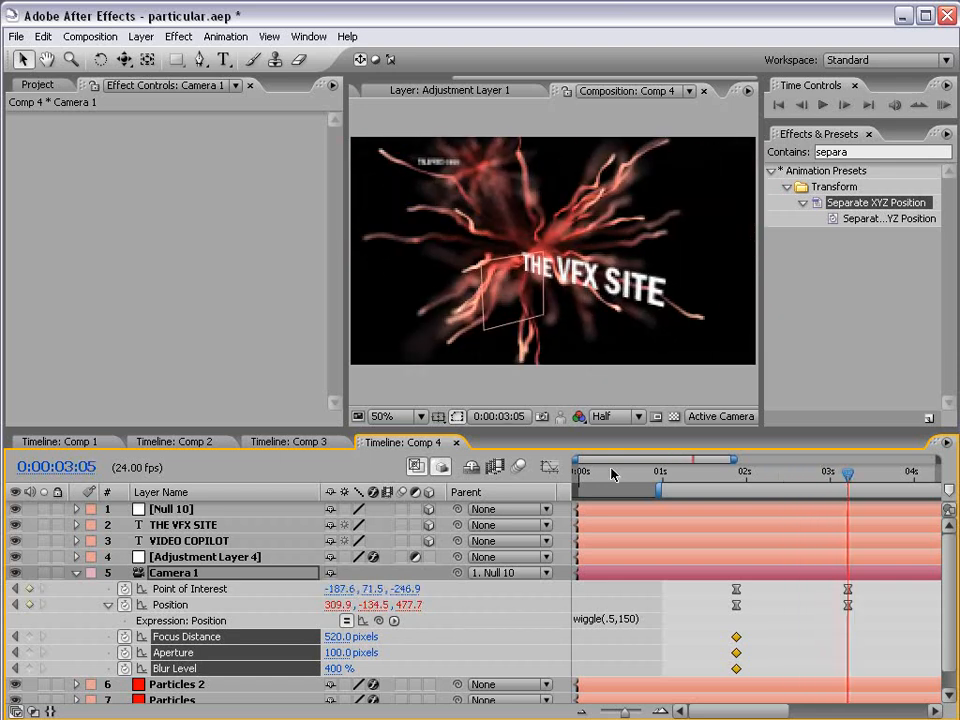
{"action": "left_click", "coordinate": [338, 668]}
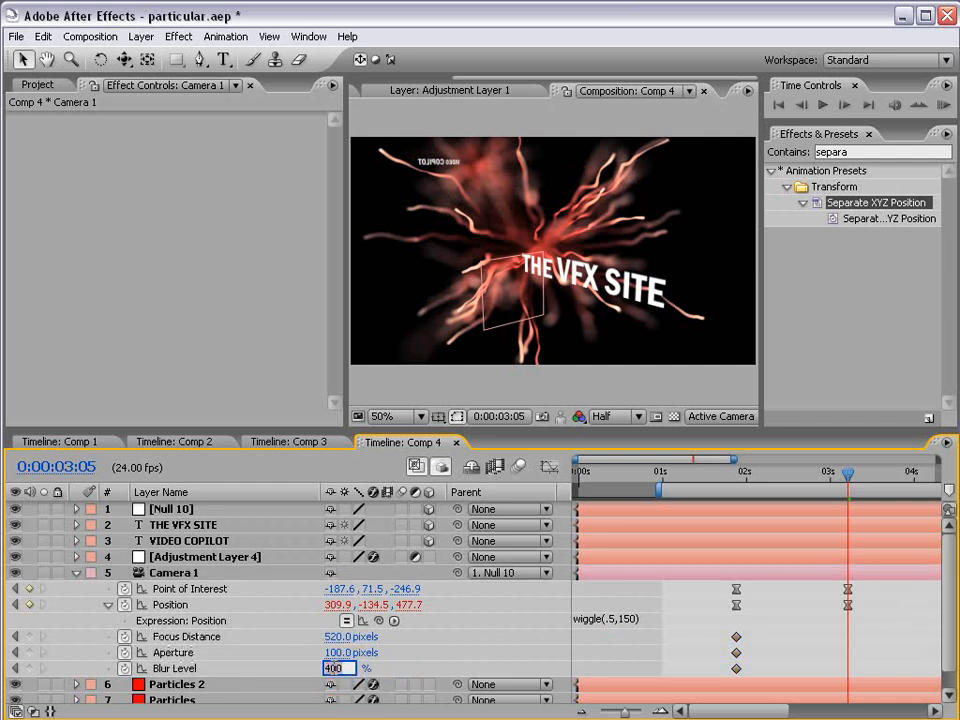
{"action": "type", "text": "600"}
{"action": "key", "text": "Return"}
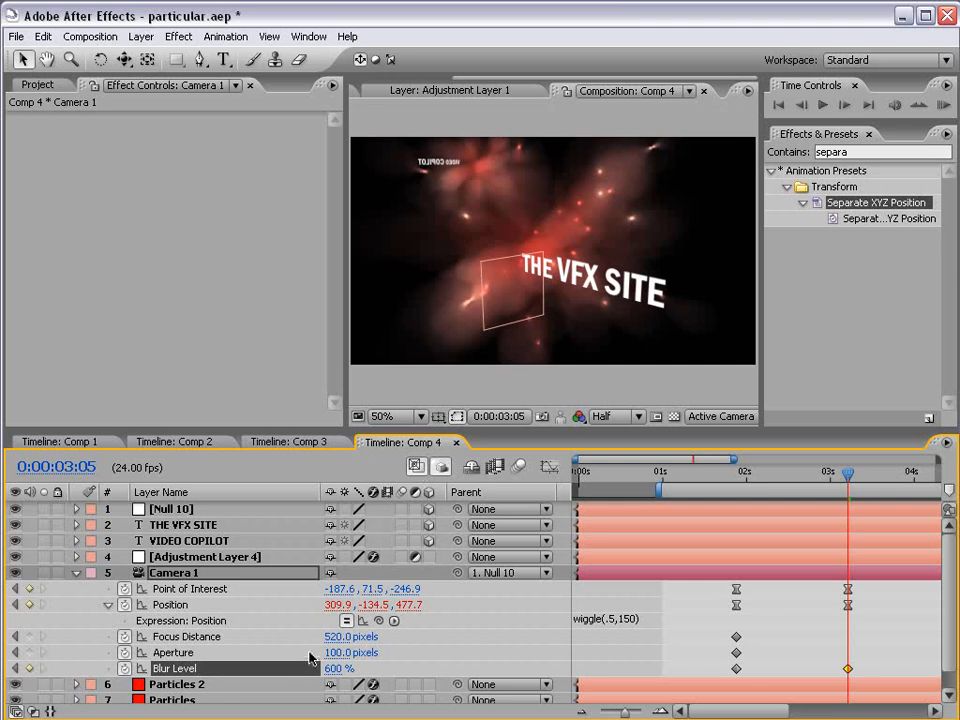
{"action": "left_click", "coordinate": [338, 668]}
{"action": "type", "text": "500"}
{"action": "key", "text": "Return"}
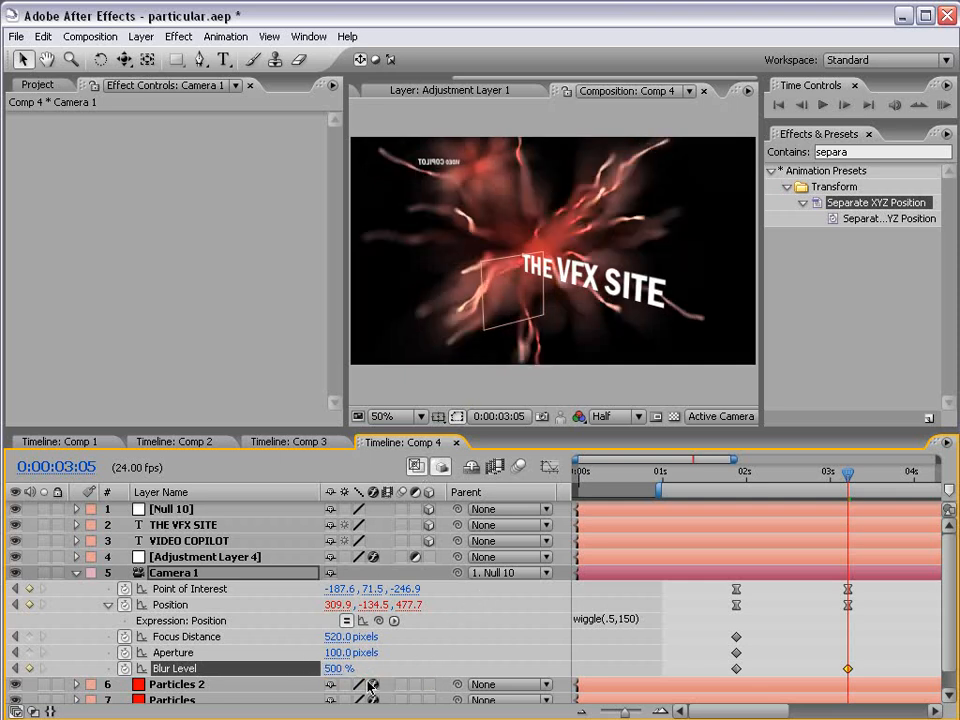
Collapse Camera 1, hide Null 10, and check the THE VFX SITE frame at 100% magnification.
{"action": "left_click", "coordinate": [775, 621]}
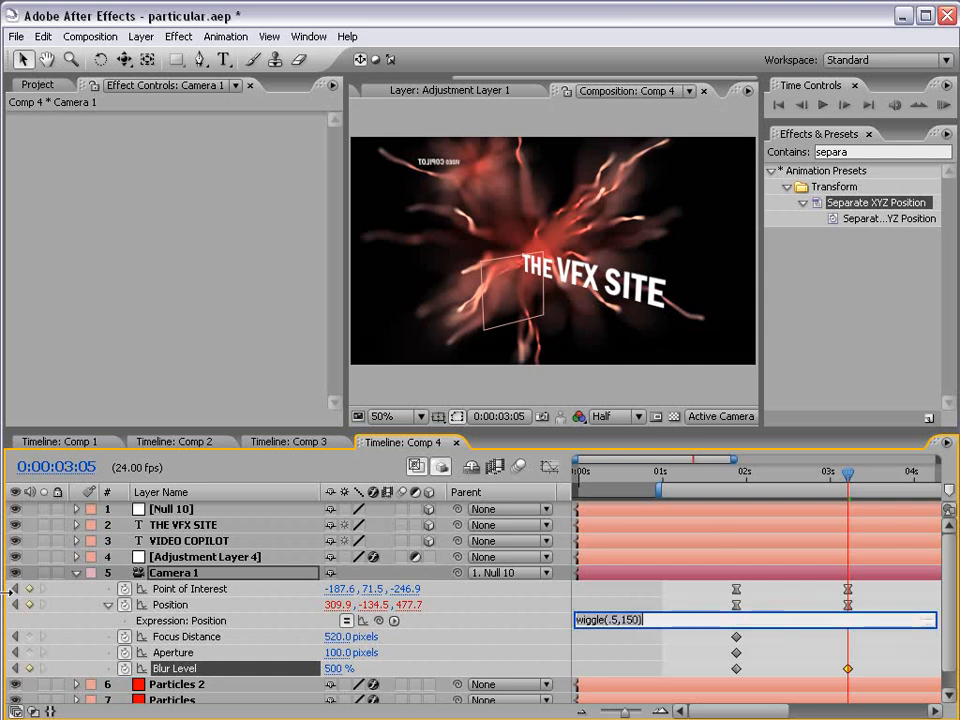
{"action": "left_click", "coordinate": [576, 656]}
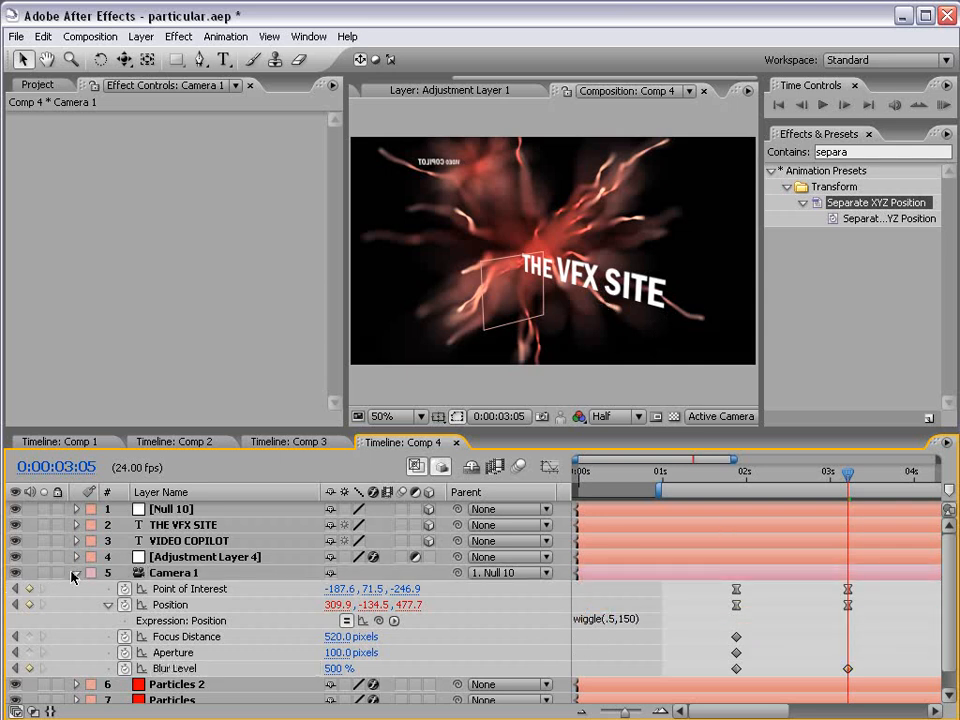
{"action": "left_click", "coordinate": [76, 573]}
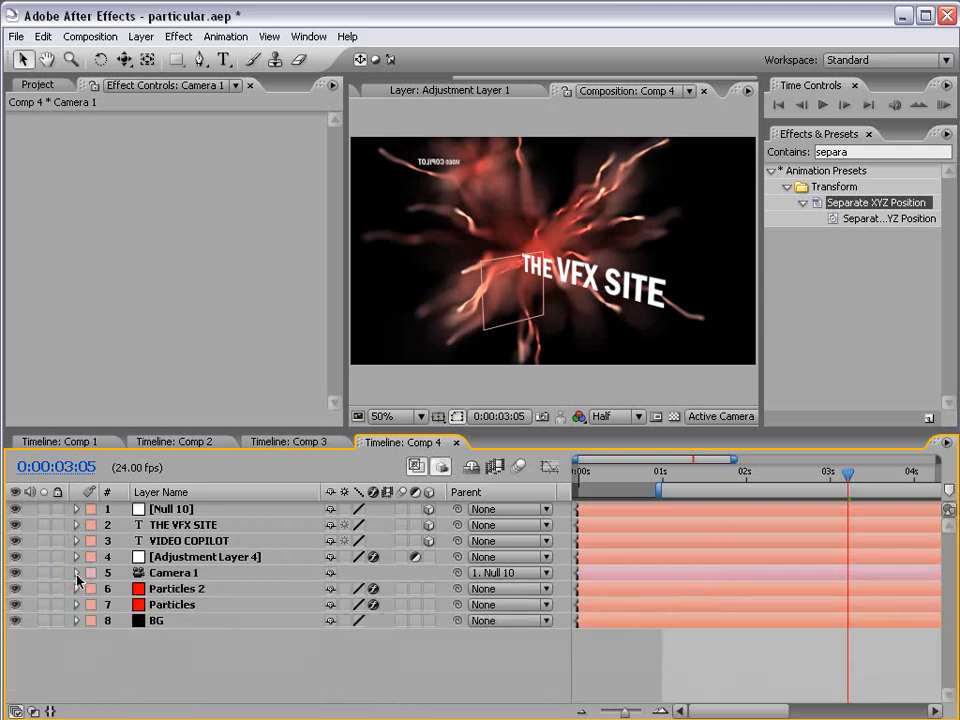
{"action": "left_click", "coordinate": [15, 508]}
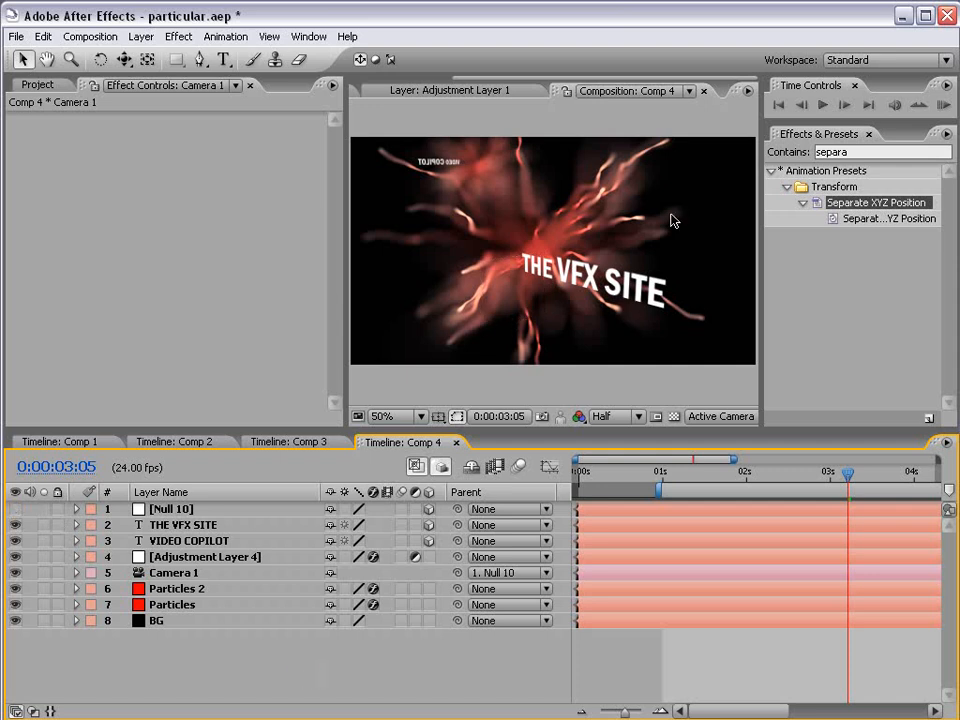
{"action": "key", "text": "period"}
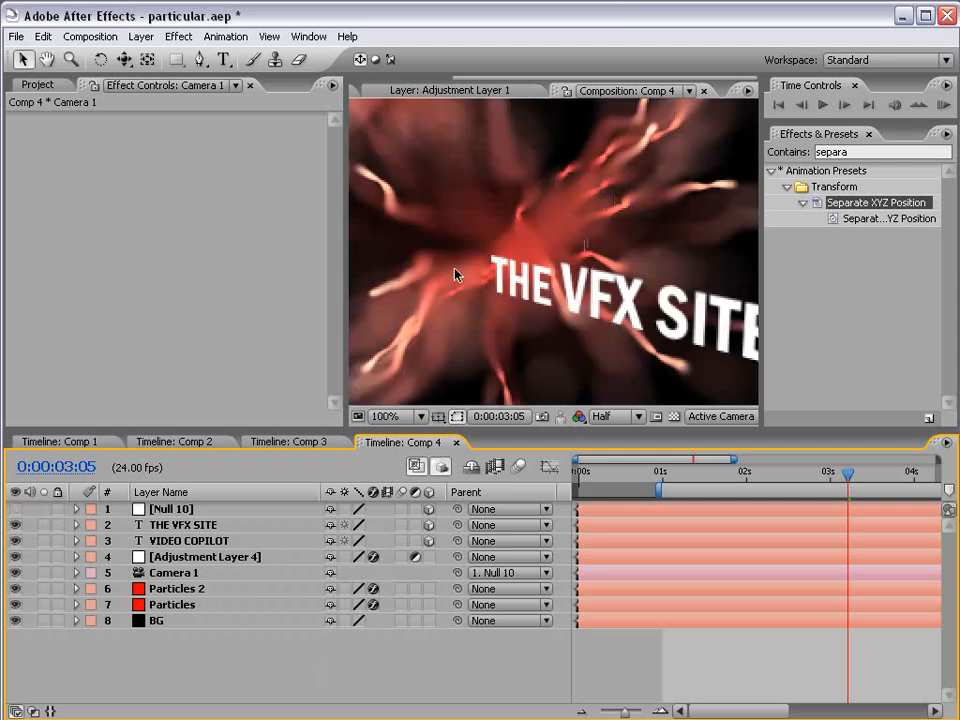
{"action": "key", "text": "comma"}
Raise the Turbulence Field's Affect Position to 129 in the Physics settings of Particles 2's Particular effect.
{"action": "left_click", "coordinate": [165, 604]}
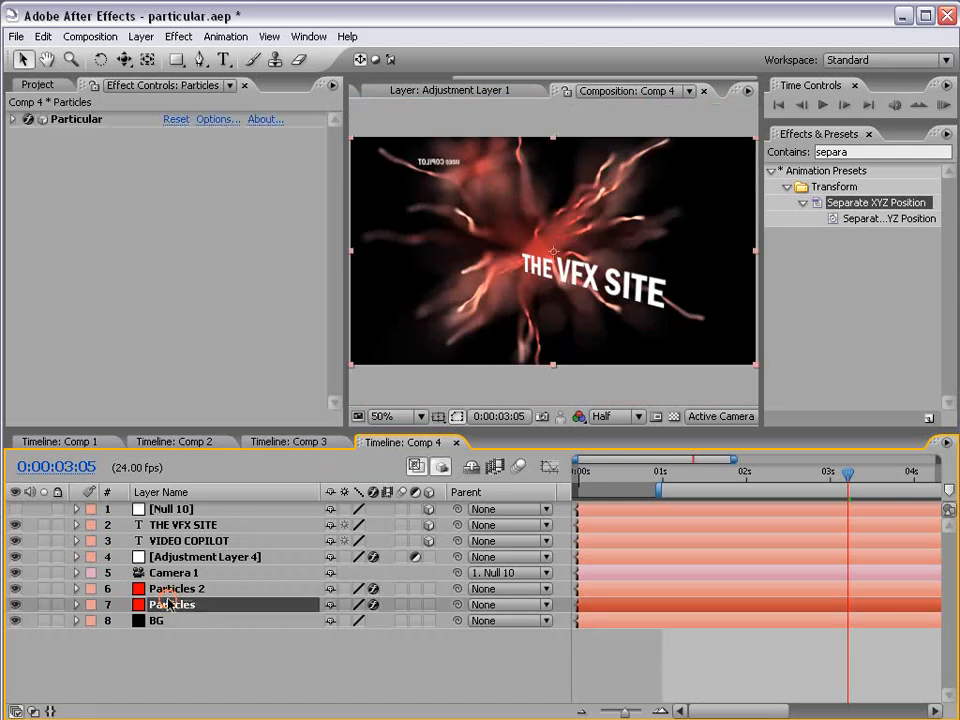
{"action": "left_click", "coordinate": [170, 588]}
{"action": "scroll", "coordinate": [140, 300], "scroll_direction": "down", "scroll_amount": 10}
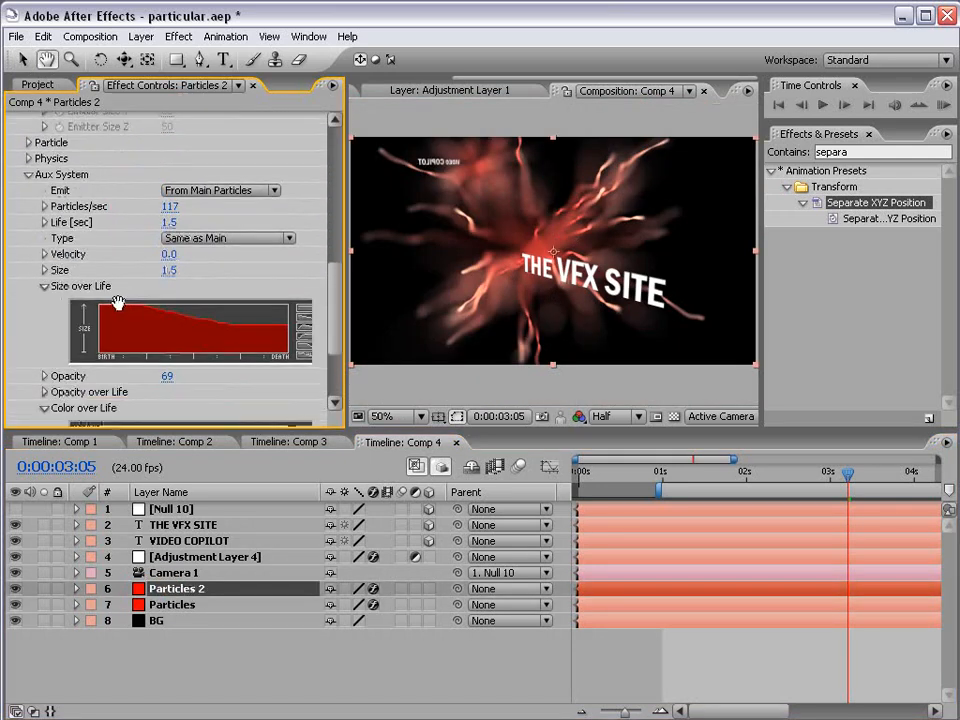
{"action": "scroll", "coordinate": [90, 253], "scroll_direction": "up", "scroll_amount": 1}
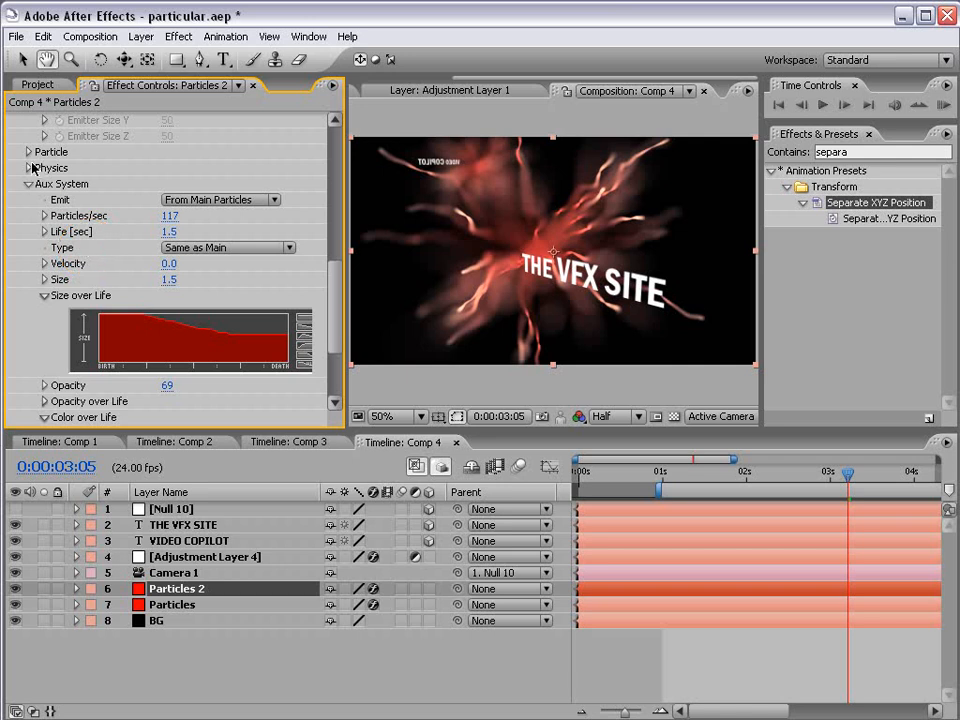
{"action": "left_click", "coordinate": [28, 167]}
{"action": "scroll", "coordinate": [28, 170], "scroll_direction": "down", "scroll_amount": 2}
{"action": "scroll", "coordinate": [158, 281], "scroll_direction": "down", "scroll_amount": 4}
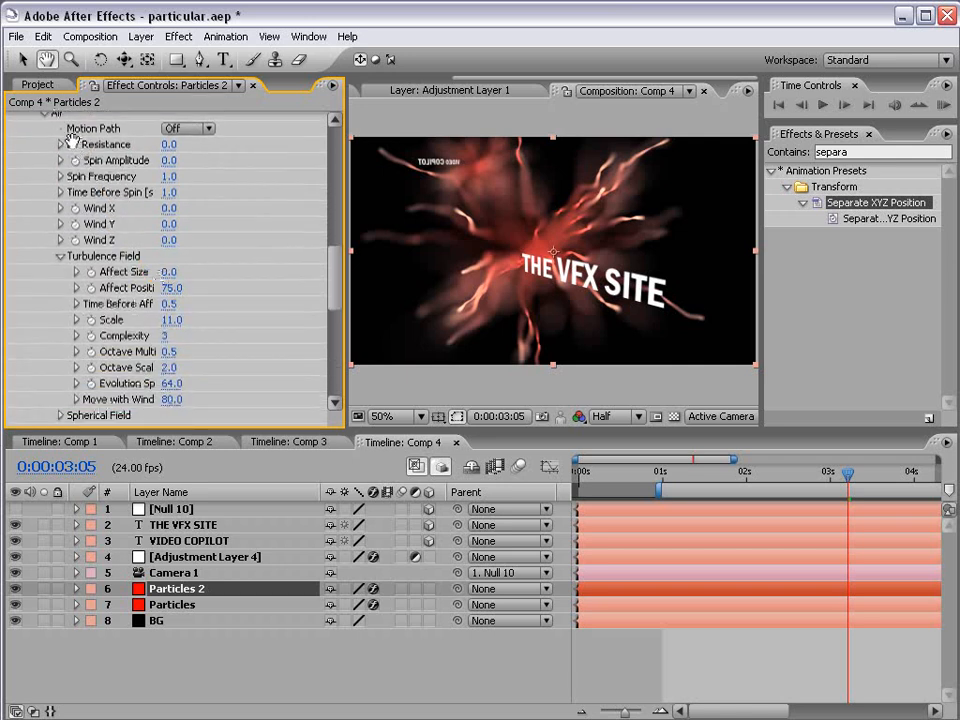
{"action": "left_click_drag", "start_coordinate": [172, 261], "coordinate": [199, 257]}
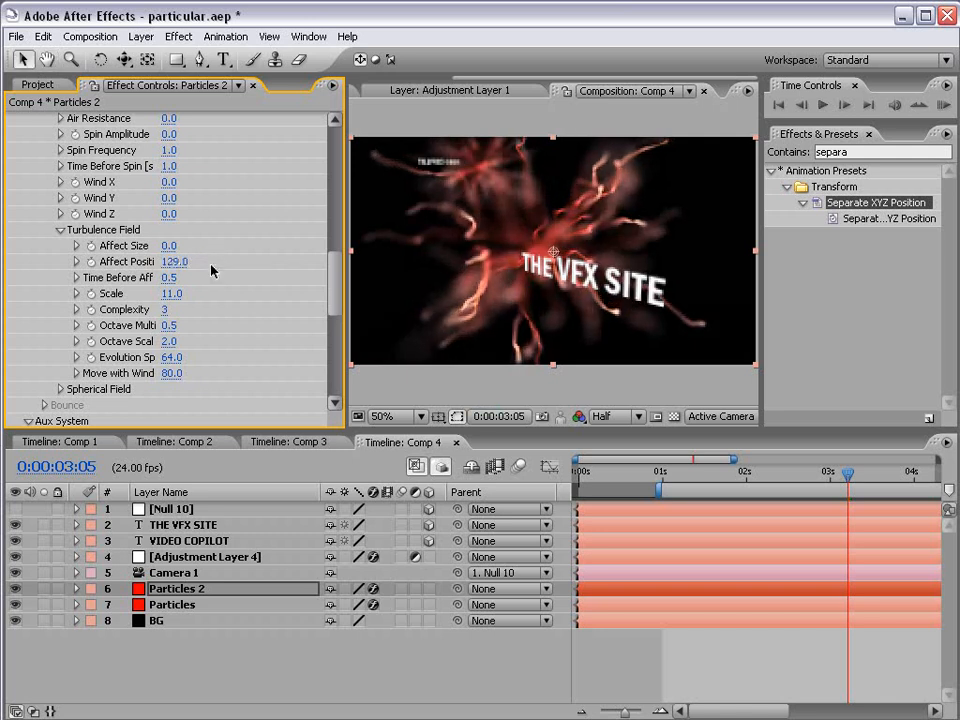
Set the Turbulence Field Scale of Particles 2 to 13, trying 8 first, and check the enlarged frame.
{"action": "left_click", "coordinate": [172, 294]}
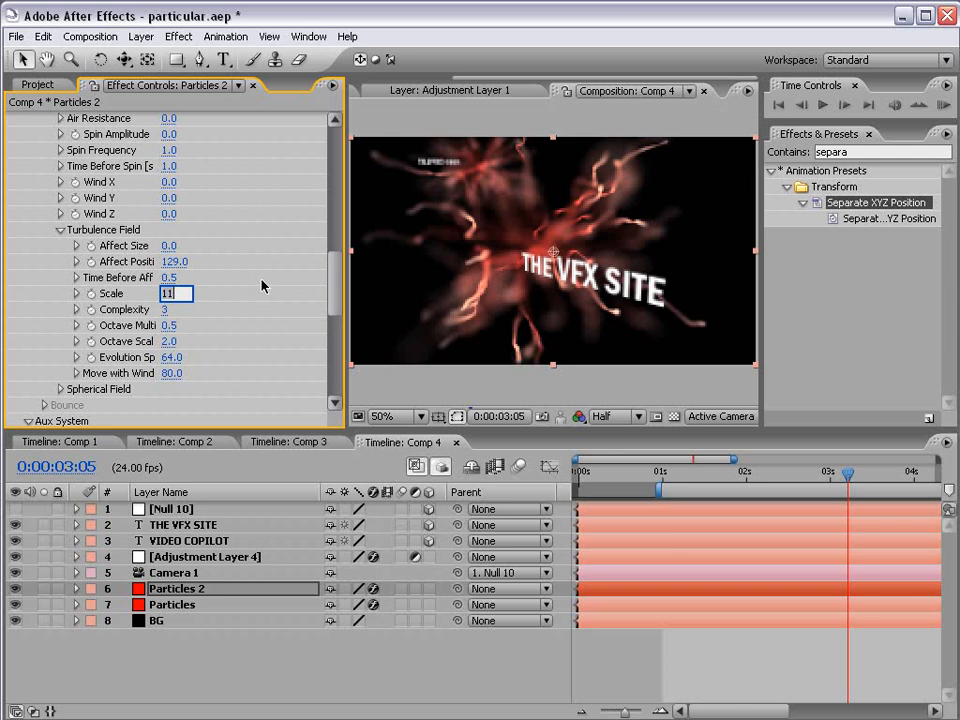
{"action": "type", "text": "8"}
{"action": "key", "text": "Return"}
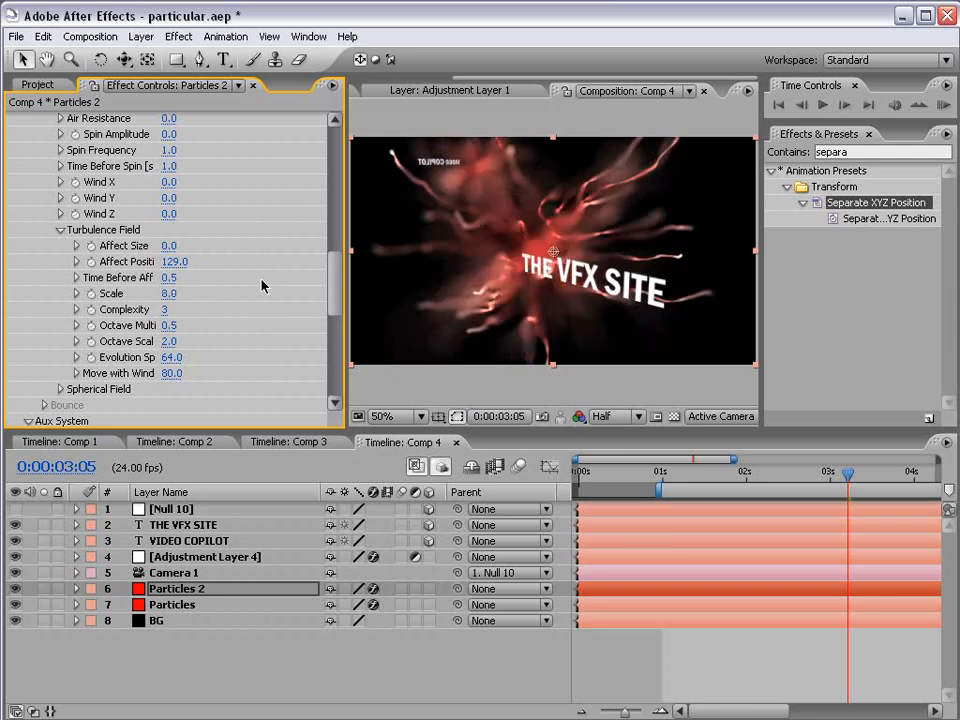
{"action": "left_click", "coordinate": [168, 293]}
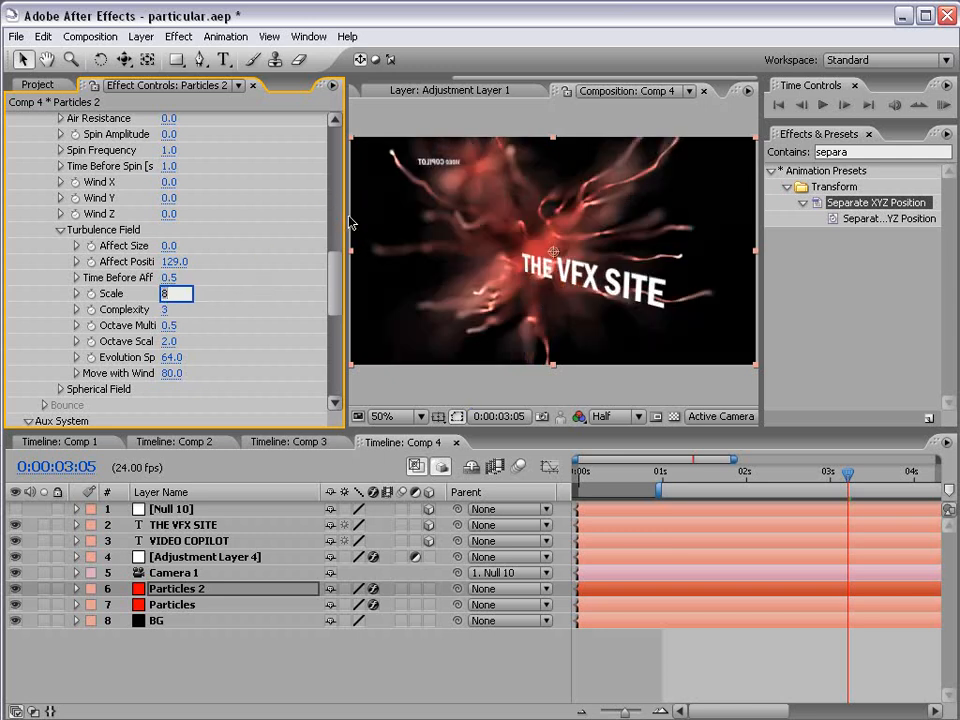
{"action": "key", "text": "Return"}
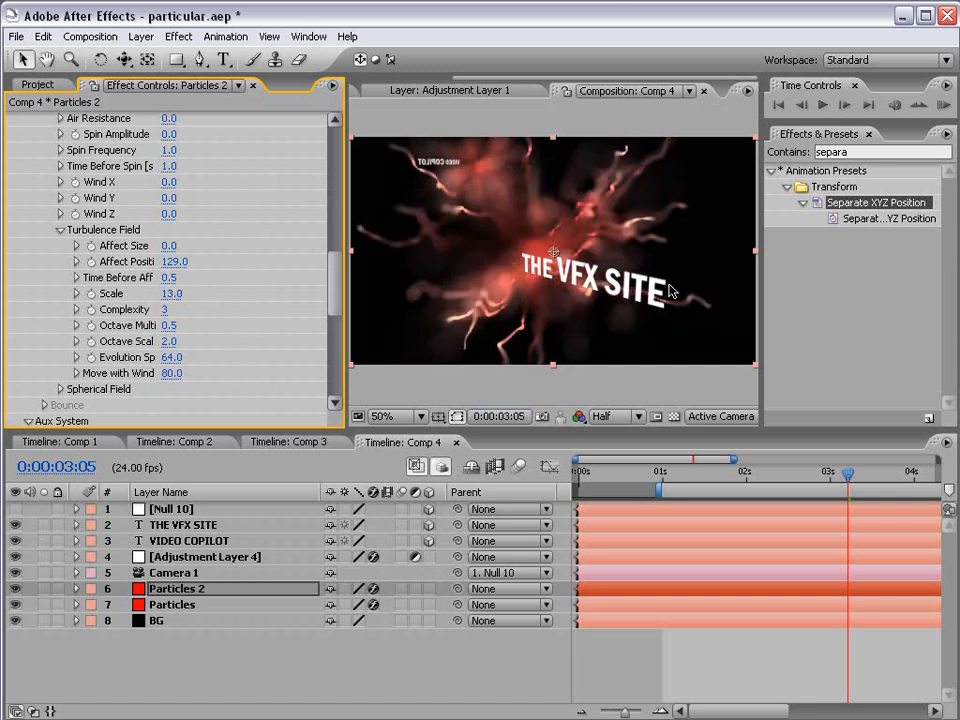
{"action": "key", "text": "grave"}
{"action": "key", "text": "grave"}
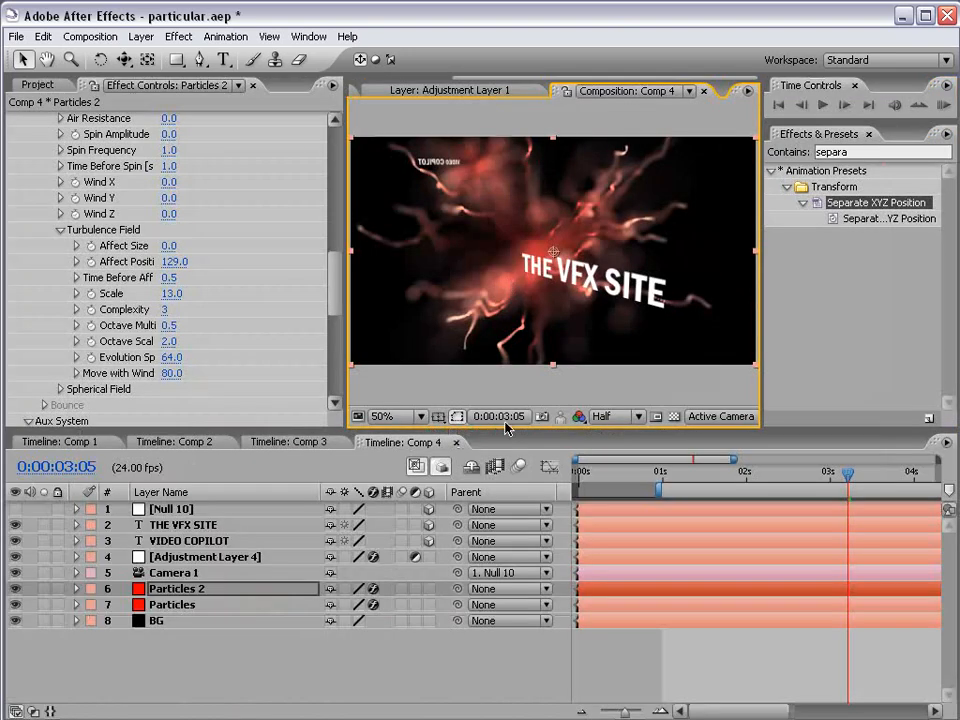
Set Camera 1's Blur Level keyframe at 0:00:03:05 to 450%, check the enlarged frame, and collapse the layer.
{"action": "left_click", "coordinate": [230, 573]}
{"action": "key", "text": "a"}
{"action": "key", "text": "a"}
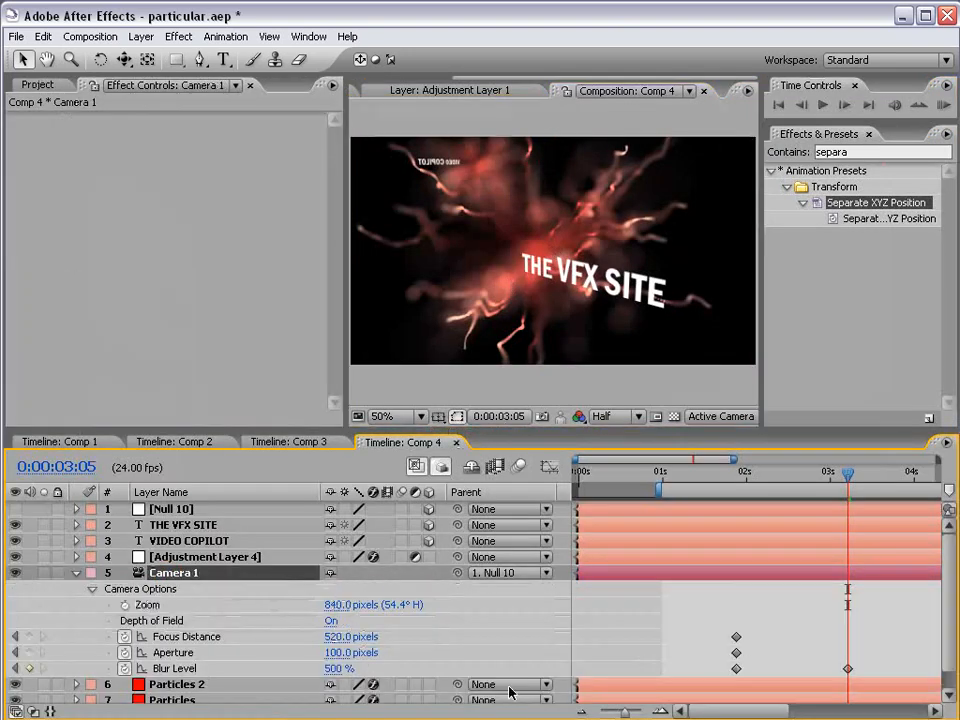
{"action": "left_click", "coordinate": [338, 670]}
{"action": "type", "text": "450"}
{"action": "key", "text": "Return"}
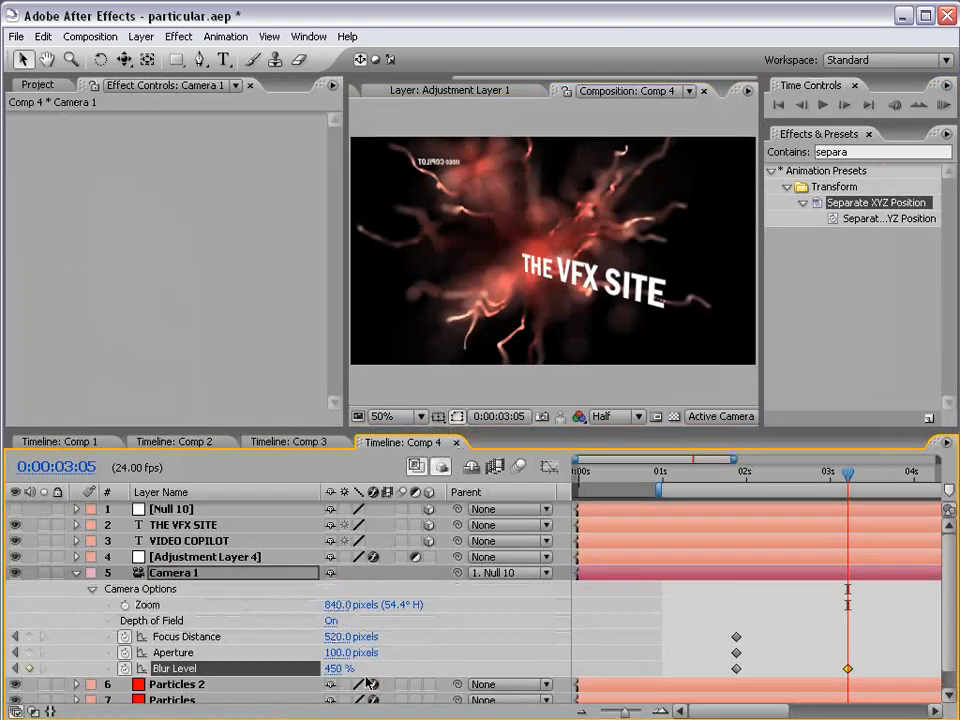
{"action": "left_click", "coordinate": [677, 604]}
{"action": "key", "text": "grave"}
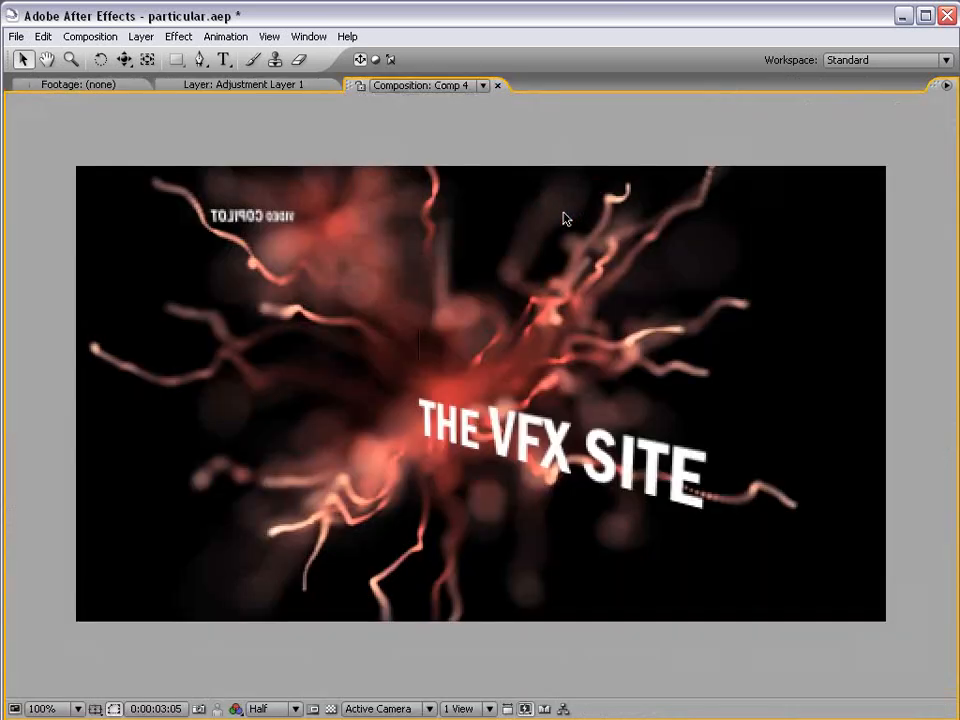
{"action": "key", "text": "grave"}
{"action": "left_click", "coordinate": [77, 574]}
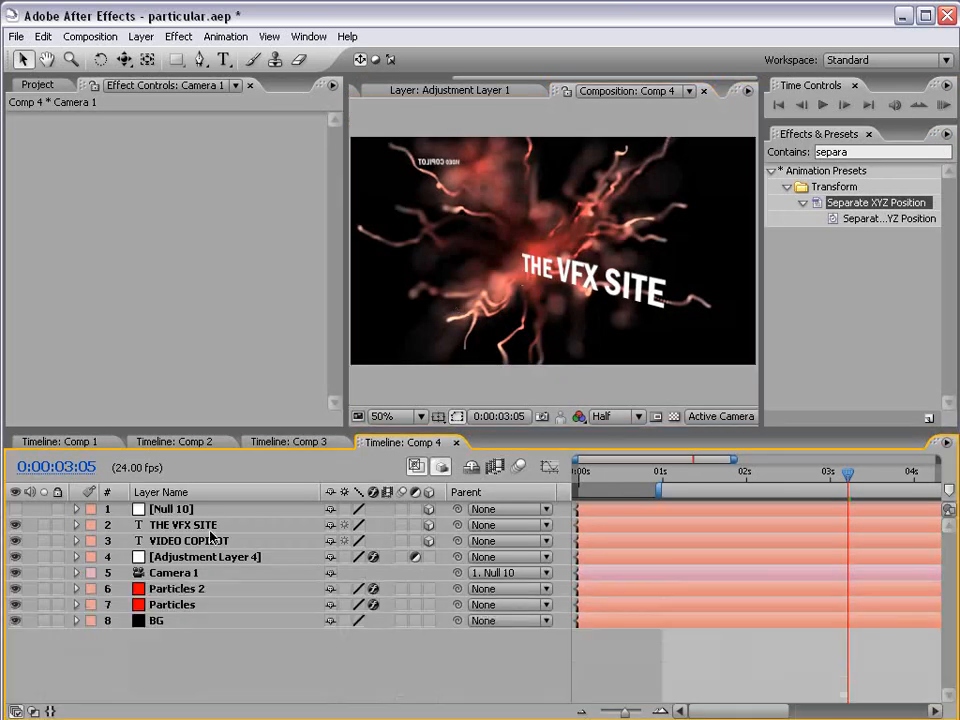
Bend the Red channel curve upward in Adjustment Layer 4's Curves effect, raising its highlights and midtones.
{"action": "left_click", "coordinate": [170, 557]}
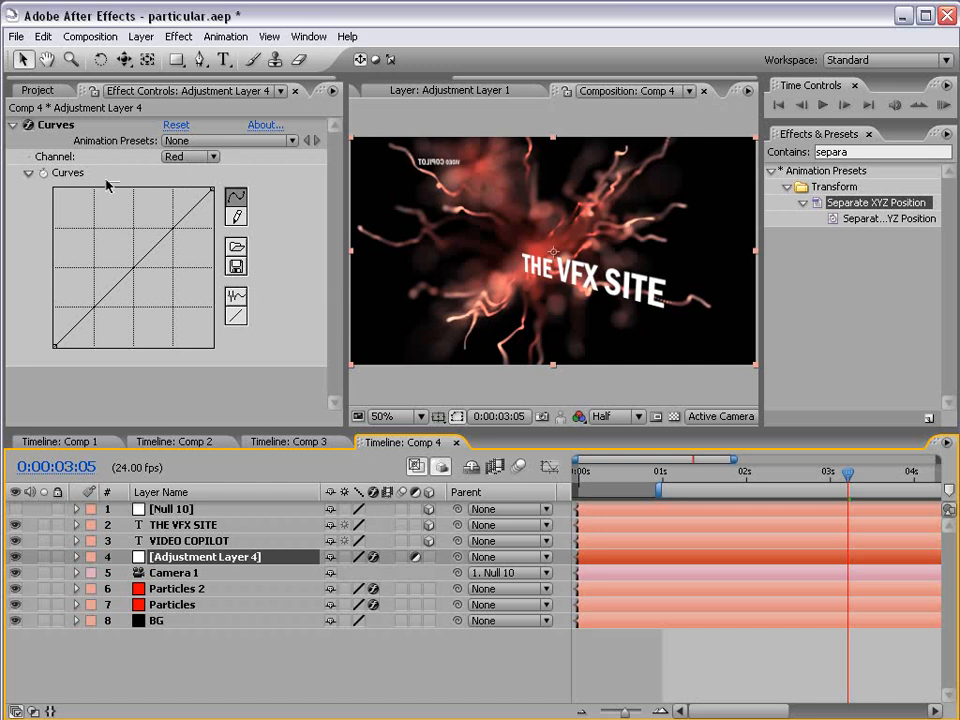
{"action": "left_click", "coordinate": [186, 157]}
{"action": "left_click", "coordinate": [186, 138]}
{"action": "left_click", "coordinate": [180, 158]}
{"action": "left_click", "coordinate": [186, 174]}
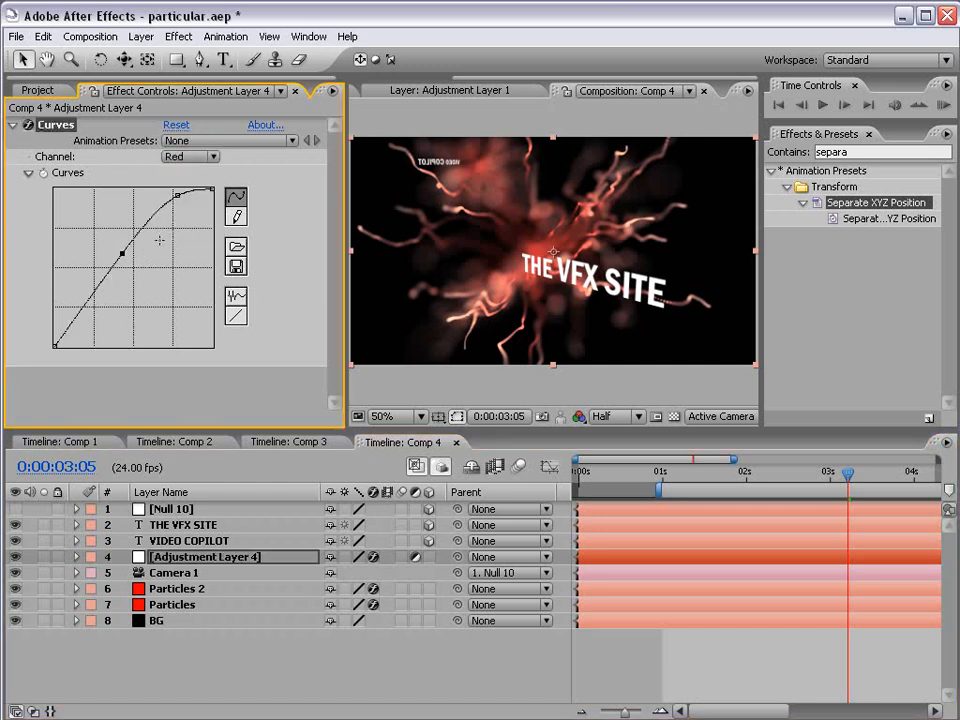
{"action": "left_click_drag", "start_coordinate": [122, 252], "coordinate": [107, 250]}
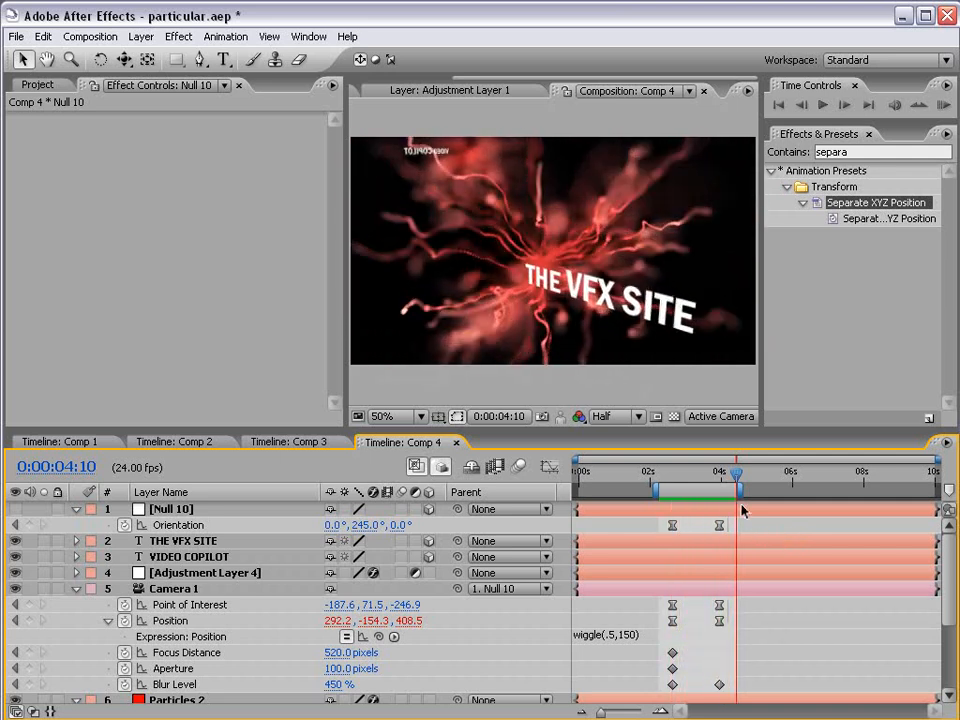
Scrub back through the camera move and collapse the expanded null and particle layers.
{"action": "left_click_drag", "start_coordinate": [736, 474], "coordinate": [674, 478]}
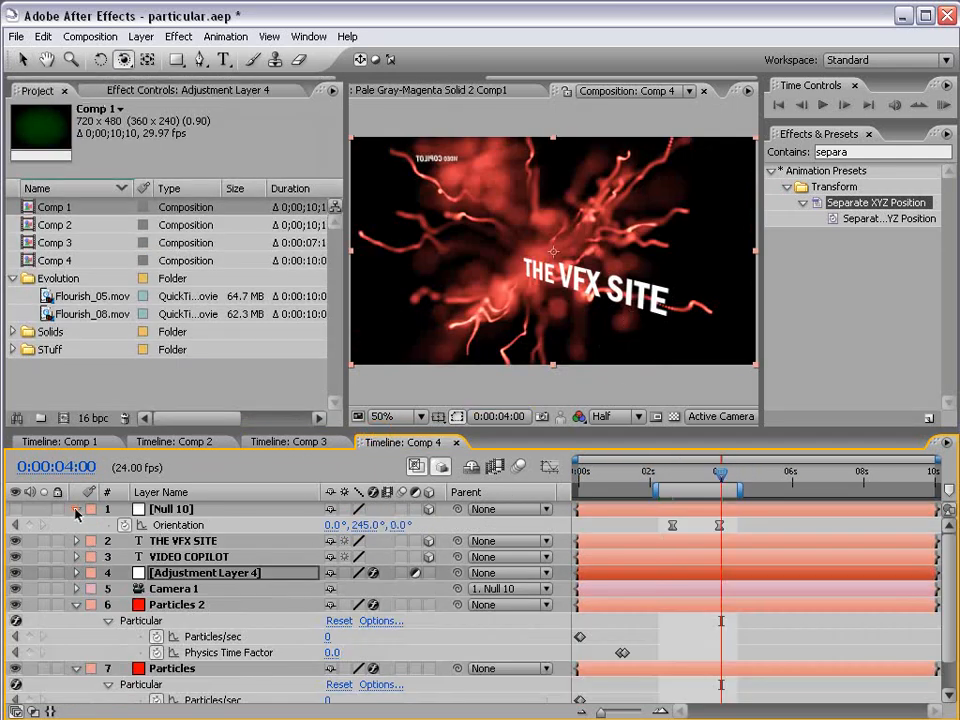
{"action": "left_click", "coordinate": [75, 509]}
{"action": "left_click", "coordinate": [76, 588]}
{"action": "left_click", "coordinate": [76, 604]}
Add Point of Interest and Position keyframes to Camera 1 at 0:00:04:22 to hold its view.
{"action": "left_click", "coordinate": [175, 573]}
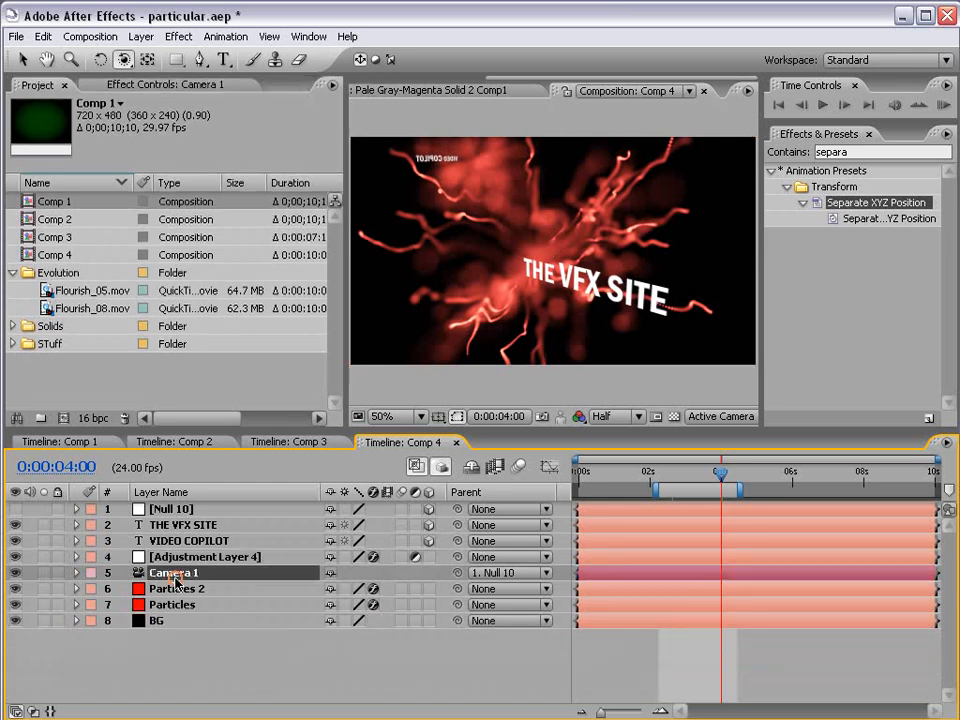
{"action": "key", "text": "p"}
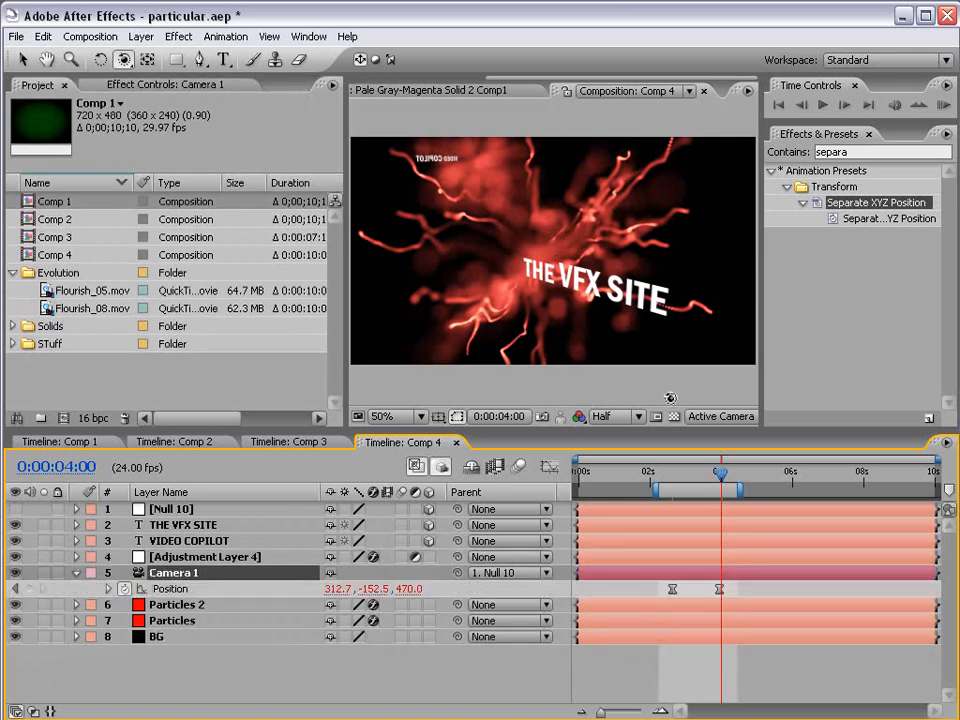
{"action": "left_click", "coordinate": [723, 477]}
{"action": "left_click_drag", "start_coordinate": [746, 481], "coordinate": [754, 477]}
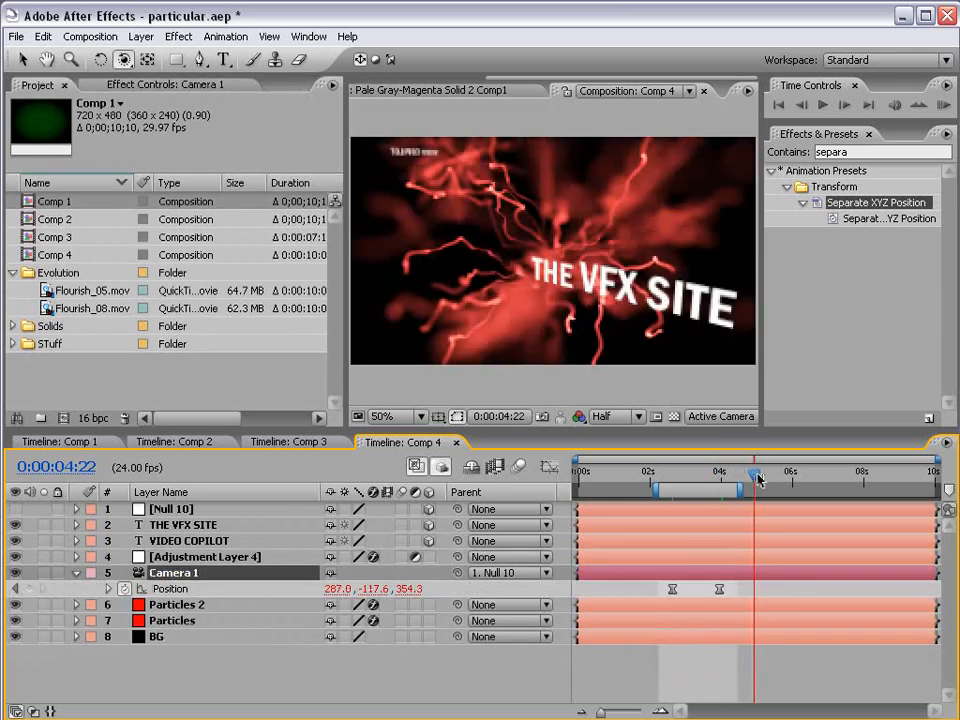
{"action": "key", "text": "shift+a"}
{"action": "left_click", "coordinate": [30, 589]}
{"action": "left_click", "coordinate": [30, 605]}
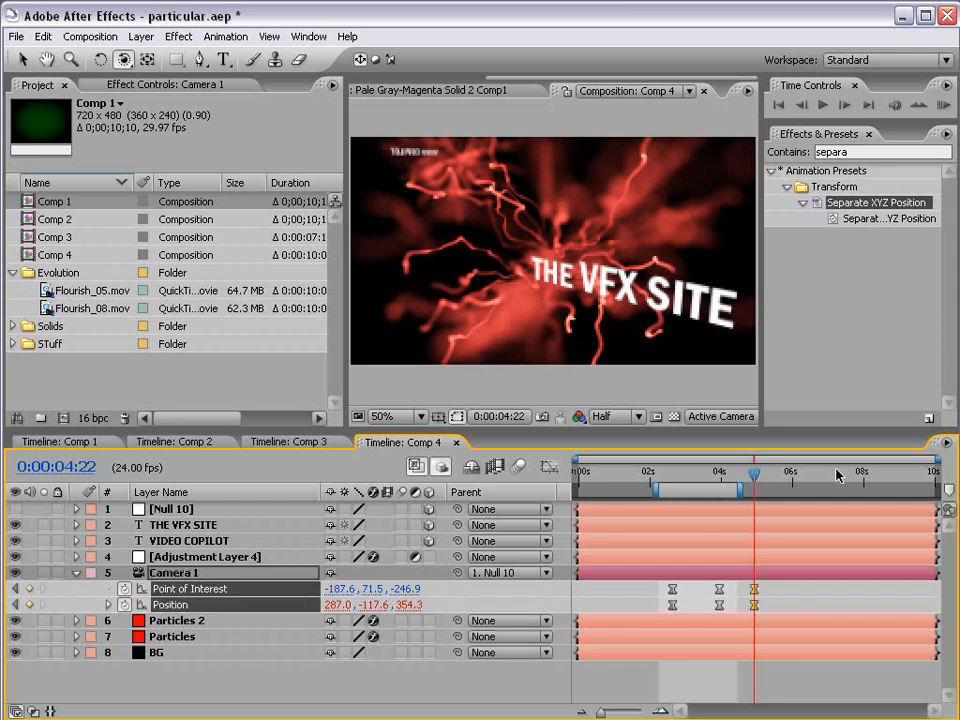
At 0:00:05:10, reposition Camera 1 and pull it far back so both bursts fit in the frame.
{"action": "left_click_drag", "start_coordinate": [754, 472], "coordinate": [775, 474]}
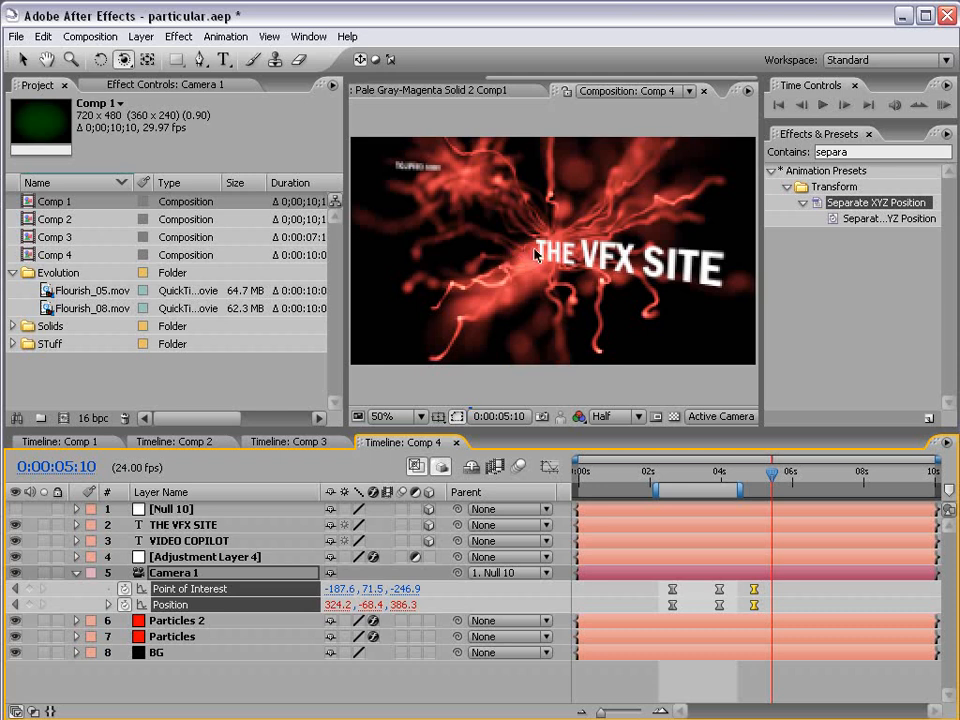
{"action": "left_click_drag", "start_coordinate": [533, 247], "coordinate": [500, 340]}
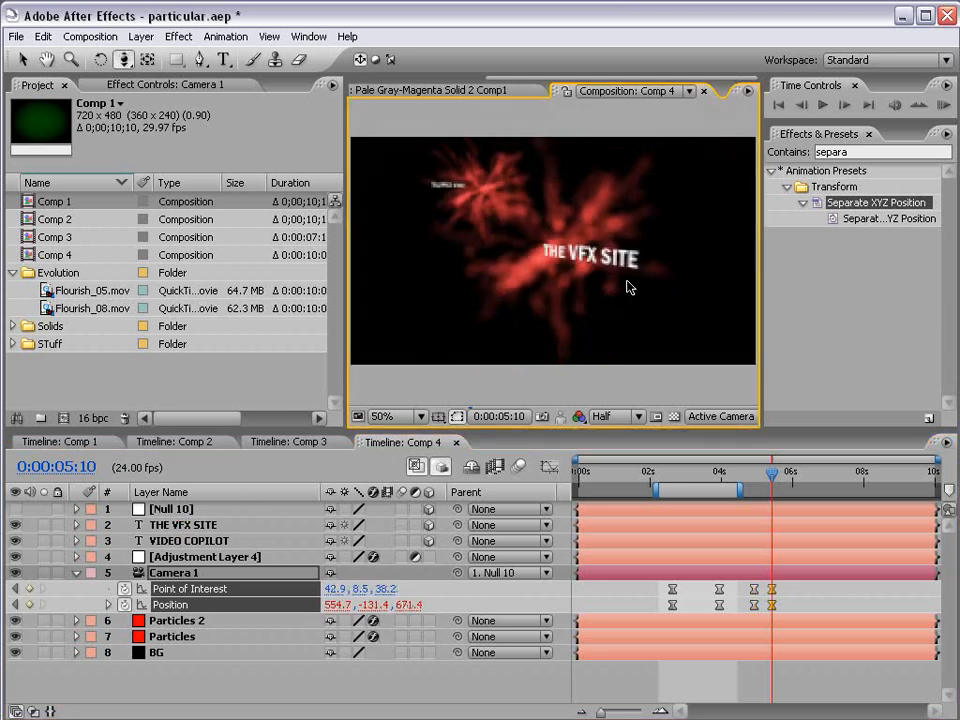
{"action": "key", "text": "v"}
Duplicate the THE VFX SITE title, turn the copy towards the camera, and bring it forward in front of the second burst.
{"action": "left_click", "coordinate": [190, 524]}
{"action": "key", "text": "ctrl+d"}
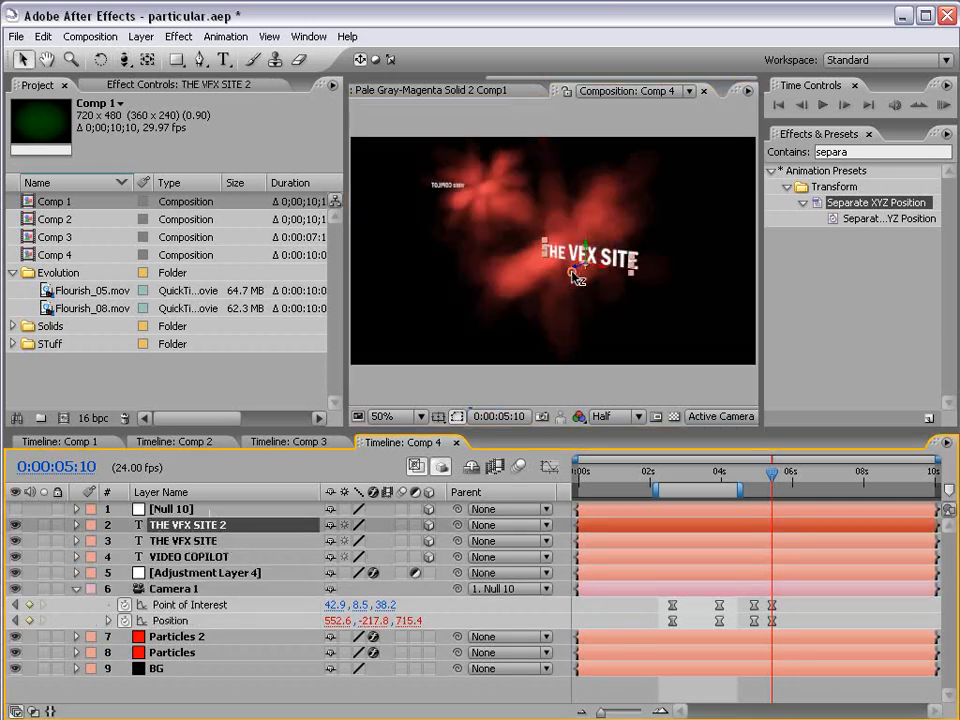
{"action": "left_click_drag", "start_coordinate": [578, 278], "coordinate": [435, 322]}
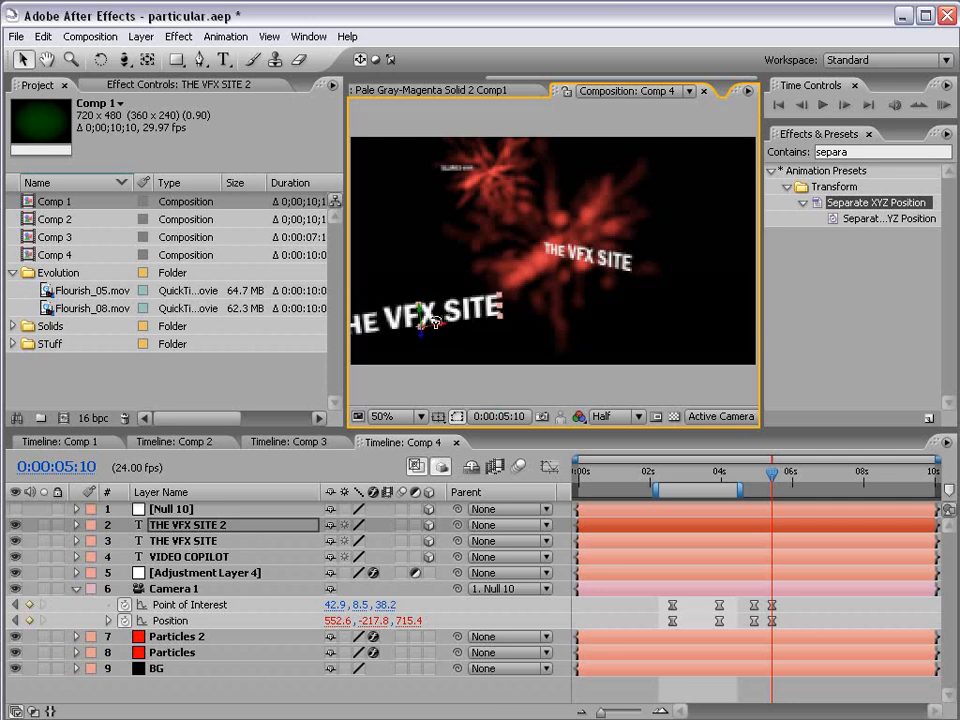
{"action": "key", "text": "w"}
{"action": "key", "text": "ctrl+z"}
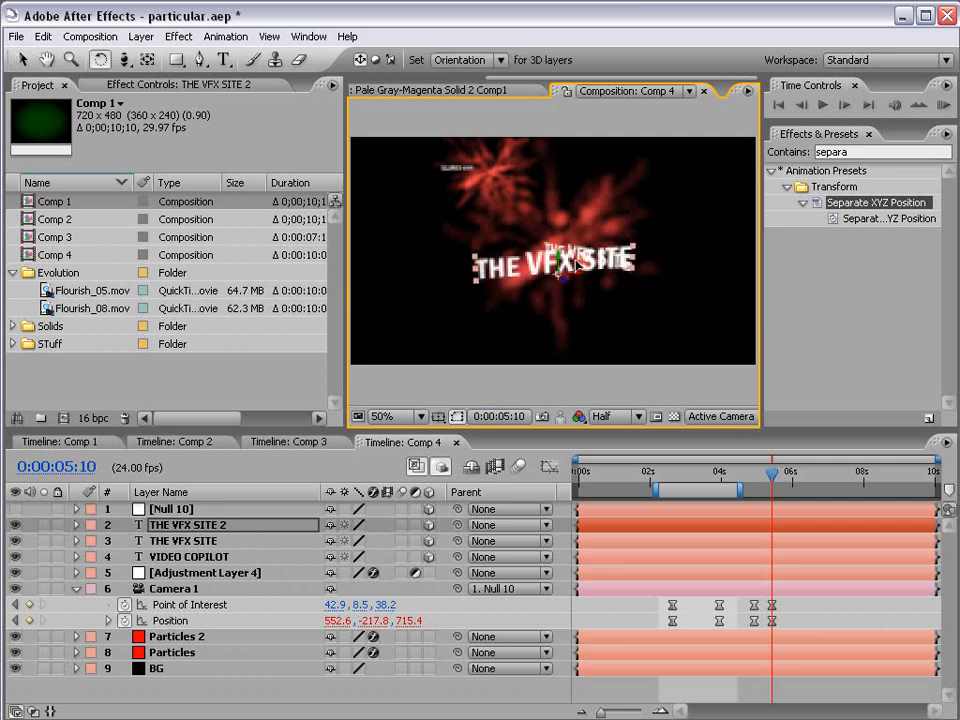
{"action": "key", "text": "v"}
{"action": "left_click_drag", "start_coordinate": [563, 284], "coordinate": [540, 245]}
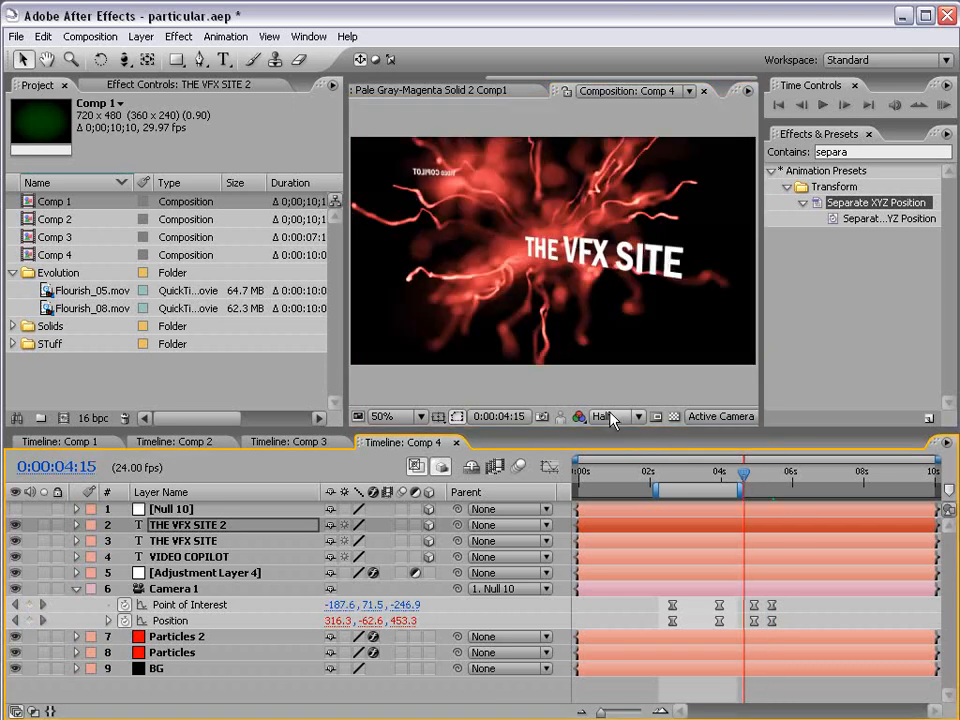
Lower the preview resolution to Quarter and scrub through the pull-back to 0:00:05:15.
{"action": "left_click", "coordinate": [610, 416]}
{"action": "left_click", "coordinate": [624, 483]}
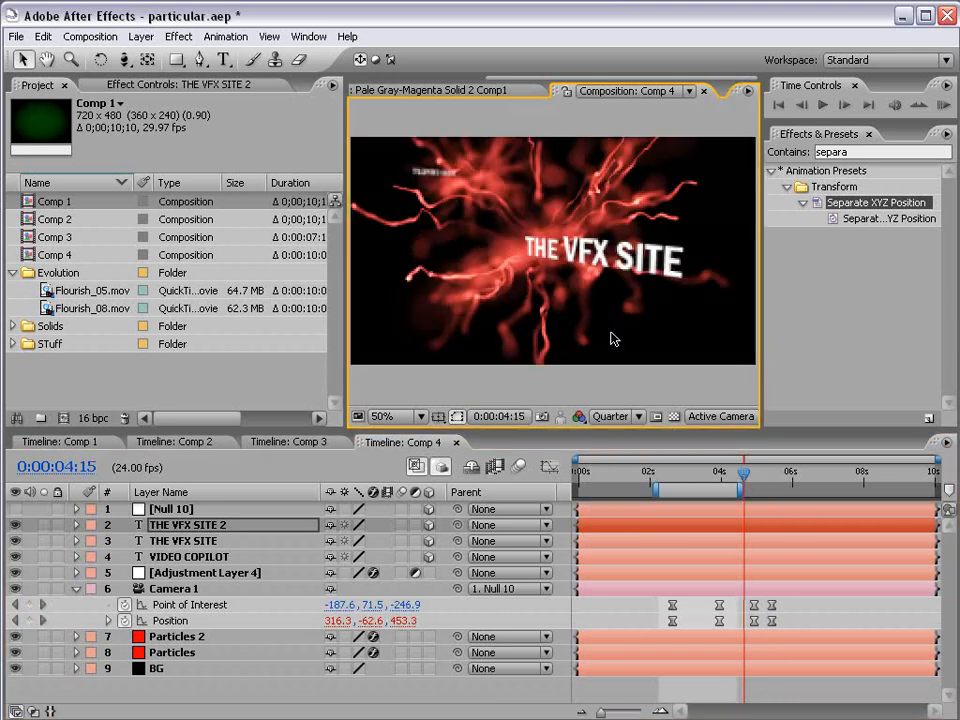
{"action": "left_click_drag", "start_coordinate": [744, 476], "coordinate": [780, 484]}
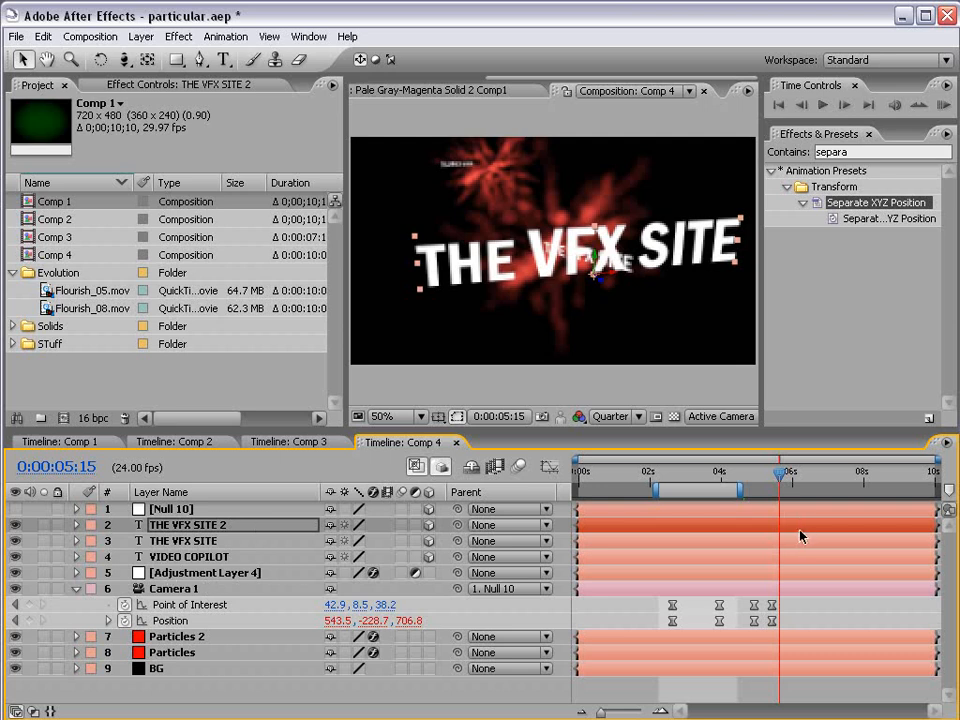
Fade out the original THE VFX SITE title with Opacity keyframes of 100% at 0:00:05:00 and 0% at 0:00:05:07.
{"action": "left_click_drag", "start_coordinate": [780, 484], "coordinate": [770, 485]}
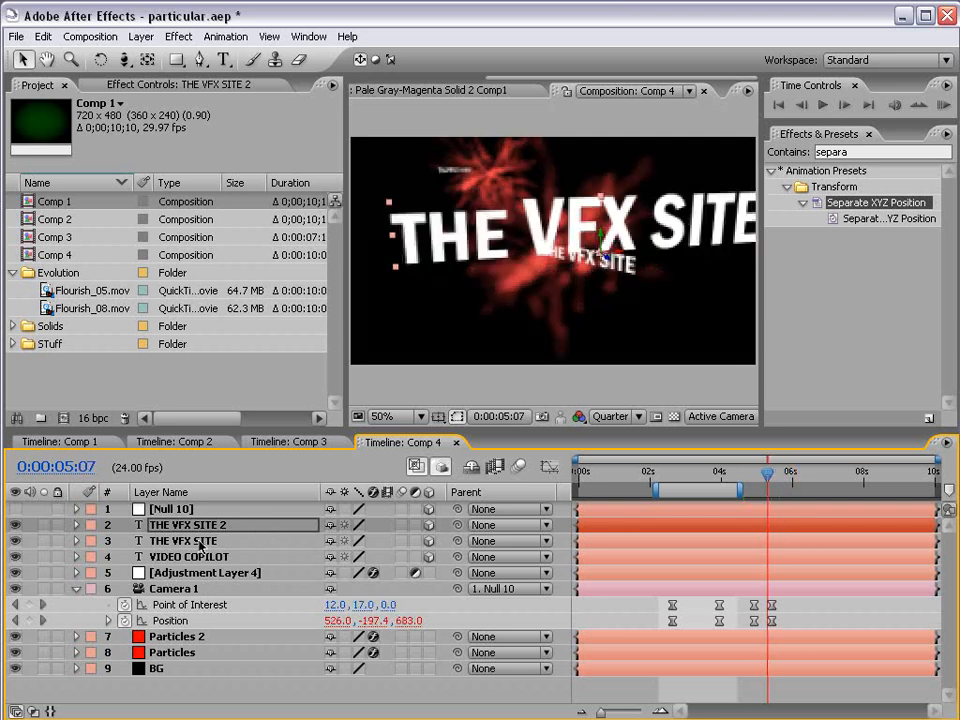
{"action": "left_click", "coordinate": [196, 540]}
{"action": "key", "text": "t"}
{"action": "left_click", "coordinate": [124, 557]}
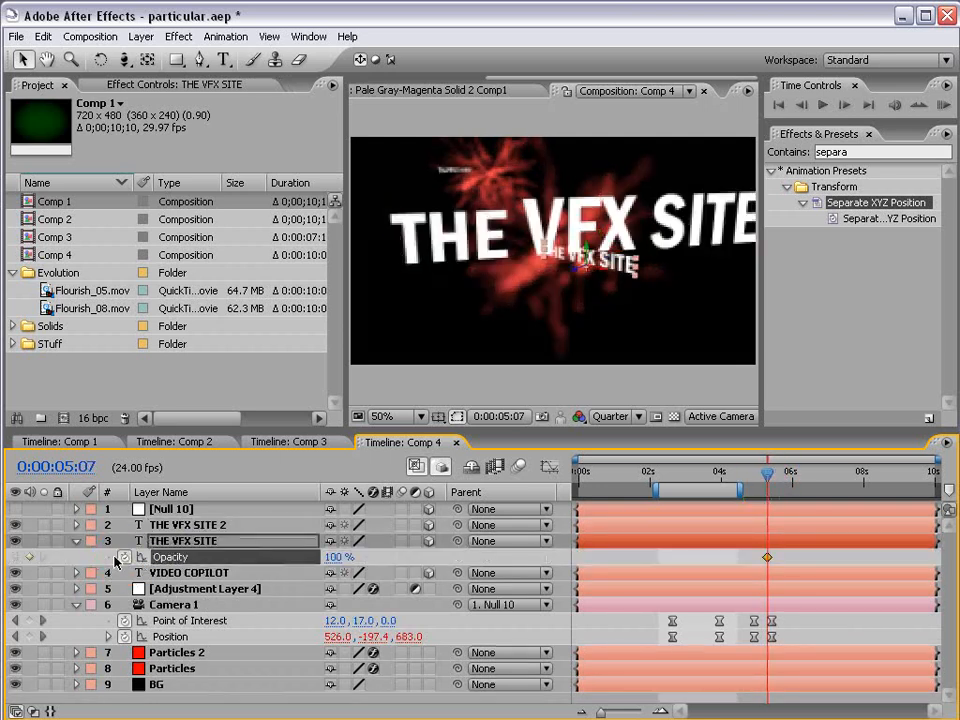
{"action": "left_click_drag", "start_coordinate": [767, 482], "coordinate": [756, 484]}
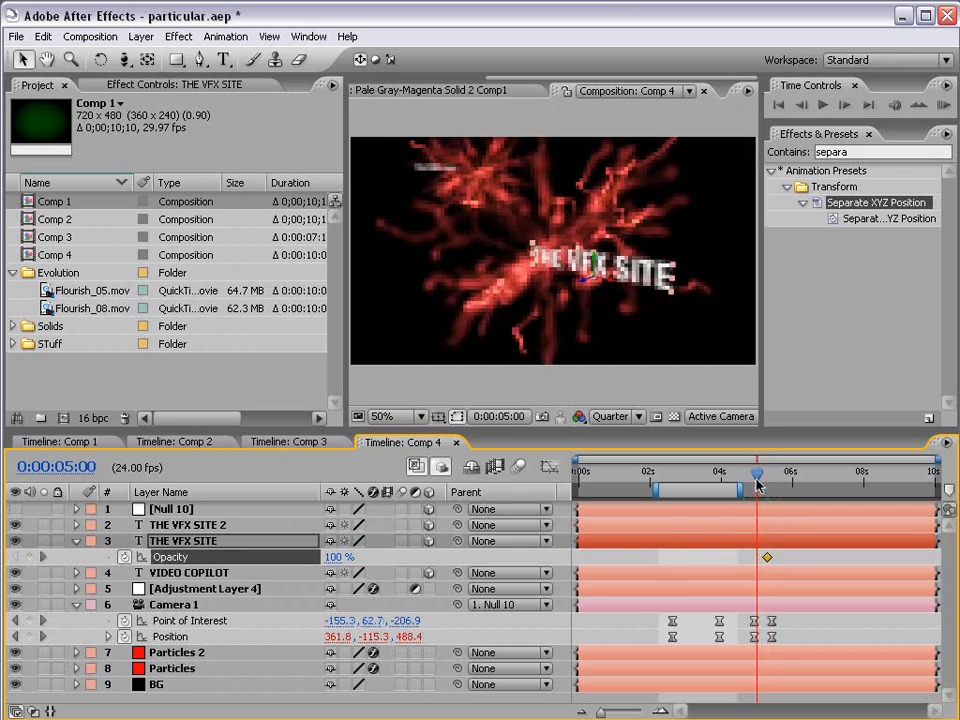
{"action": "left_click", "coordinate": [30, 558]}
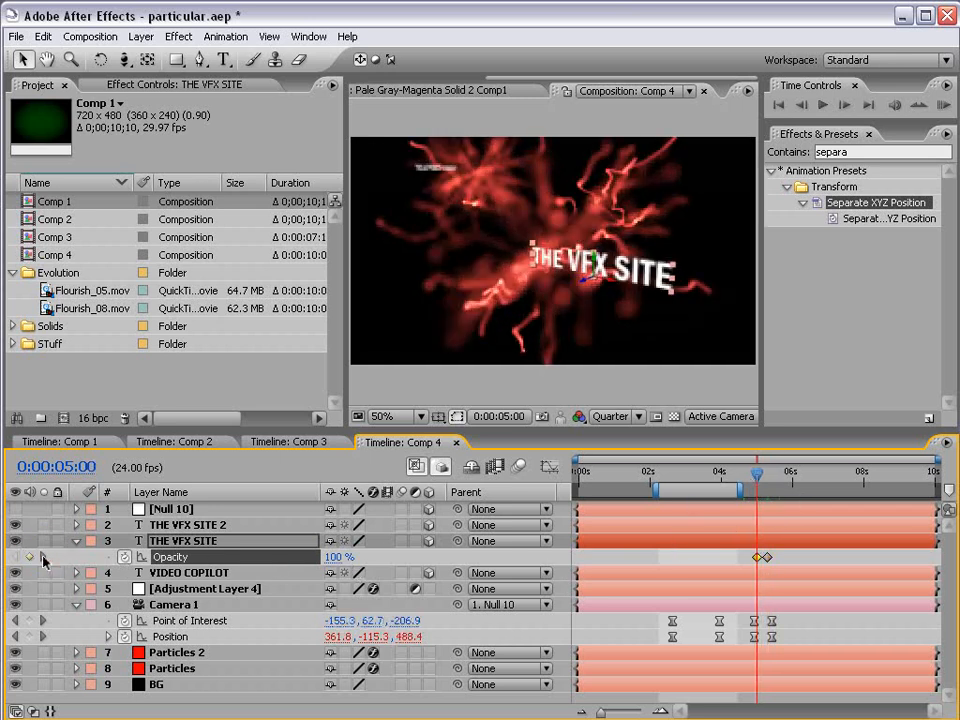
{"action": "left_click", "coordinate": [43, 558]}
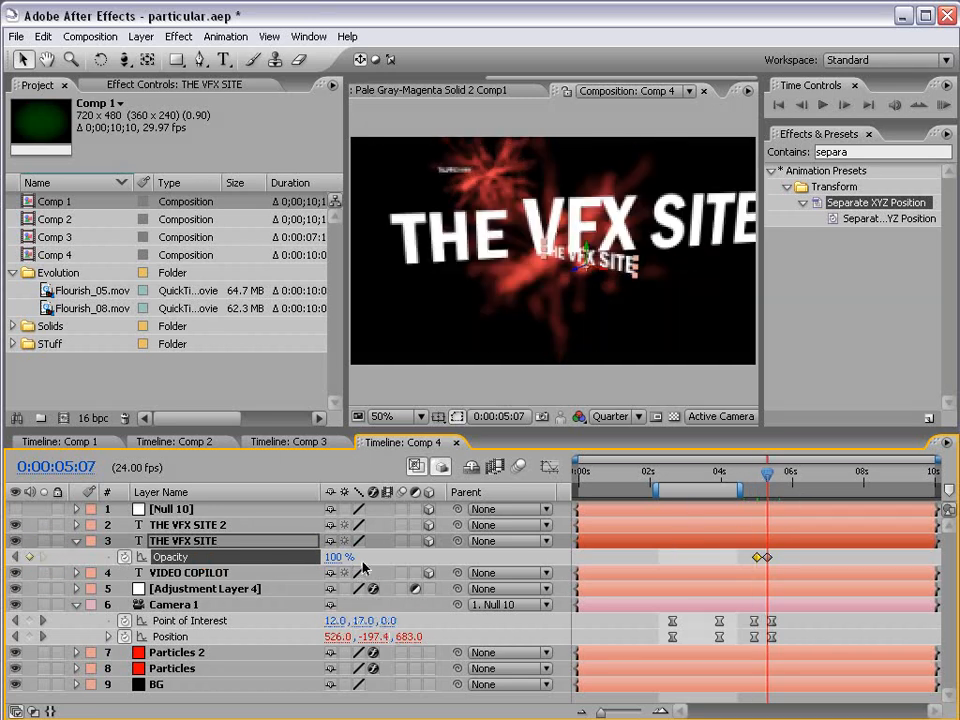
{"action": "left_click", "coordinate": [340, 558]}
{"action": "type", "text": "0"}
{"action": "key", "text": "Return"}
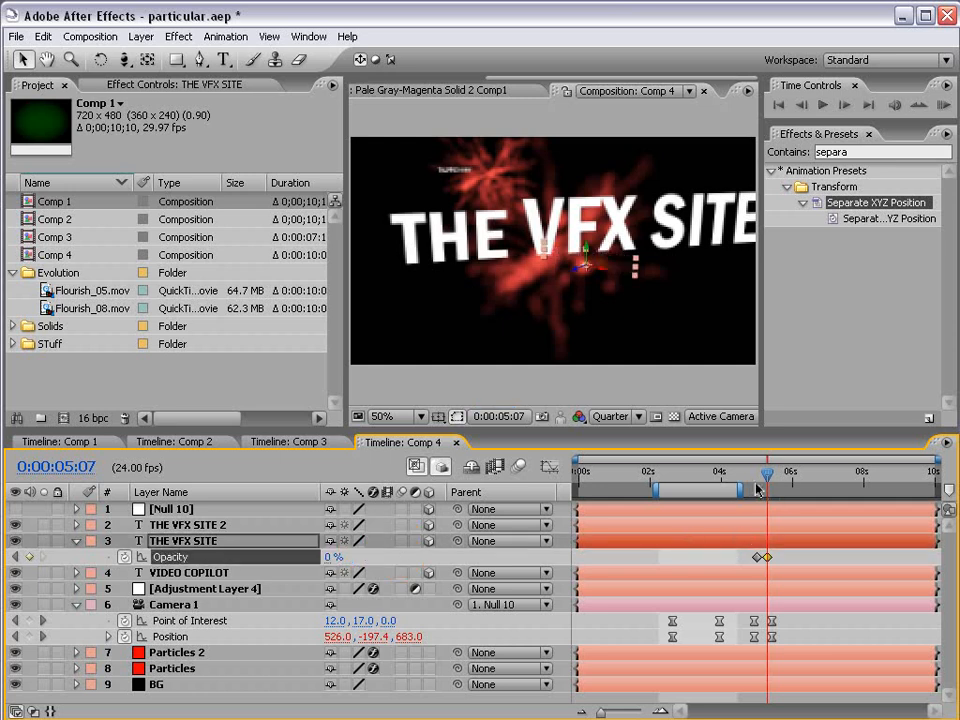
Review the enlarged final title frame at 0:00:05:13 and scrub around the end of the pull-back.
{"action": "mouse_move", "coordinate": [767, 482]}
{"action": "left_mouse_down"}
{"action": "mouse_move", "coordinate": [758, 484]}
{"action": "mouse_move", "coordinate": [777, 484]}
{"action": "left_mouse_up"}
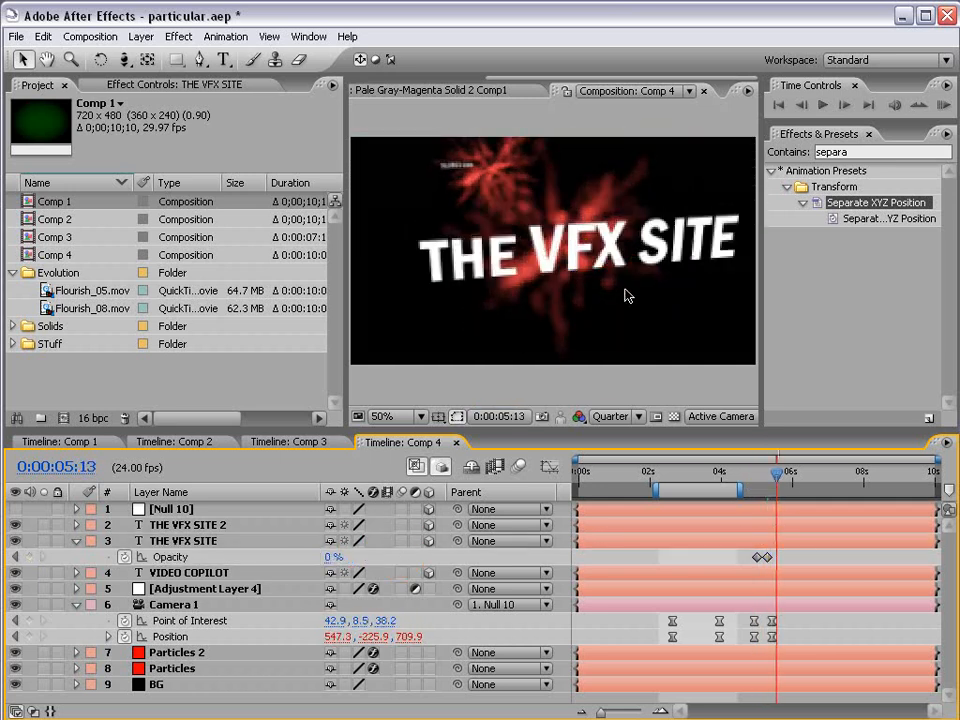
{"action": "key", "text": "grave"}
{"action": "key", "text": "grave"}
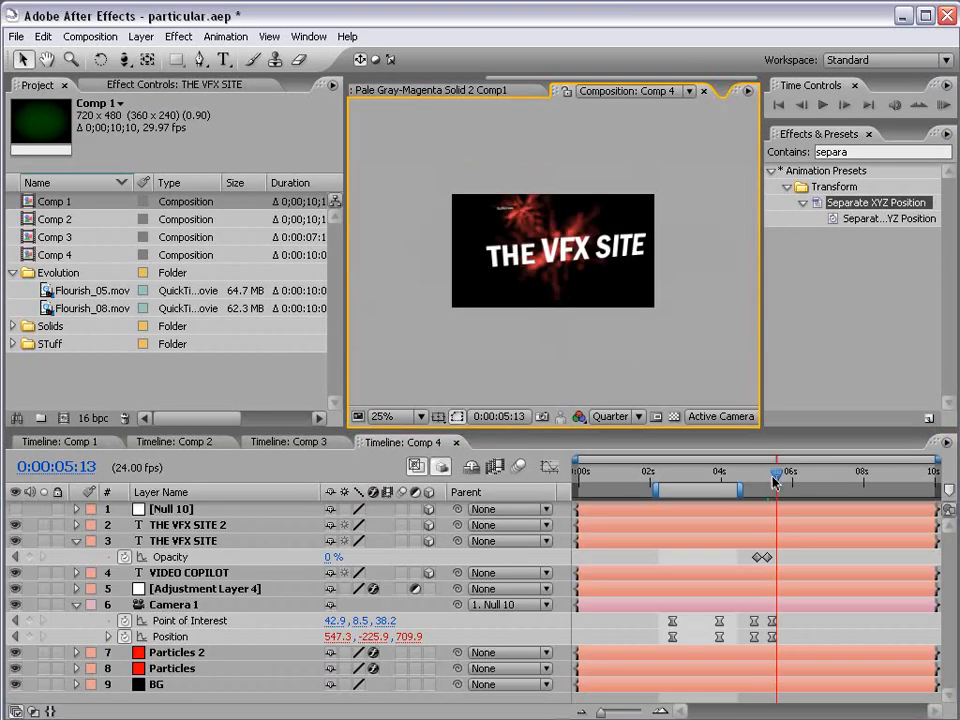
{"action": "mouse_move", "coordinate": [777, 484]}
{"action": "left_mouse_down"}
{"action": "mouse_move", "coordinate": [743, 483]}
{"action": "mouse_move", "coordinate": [776, 477]}
{"action": "left_mouse_up"}
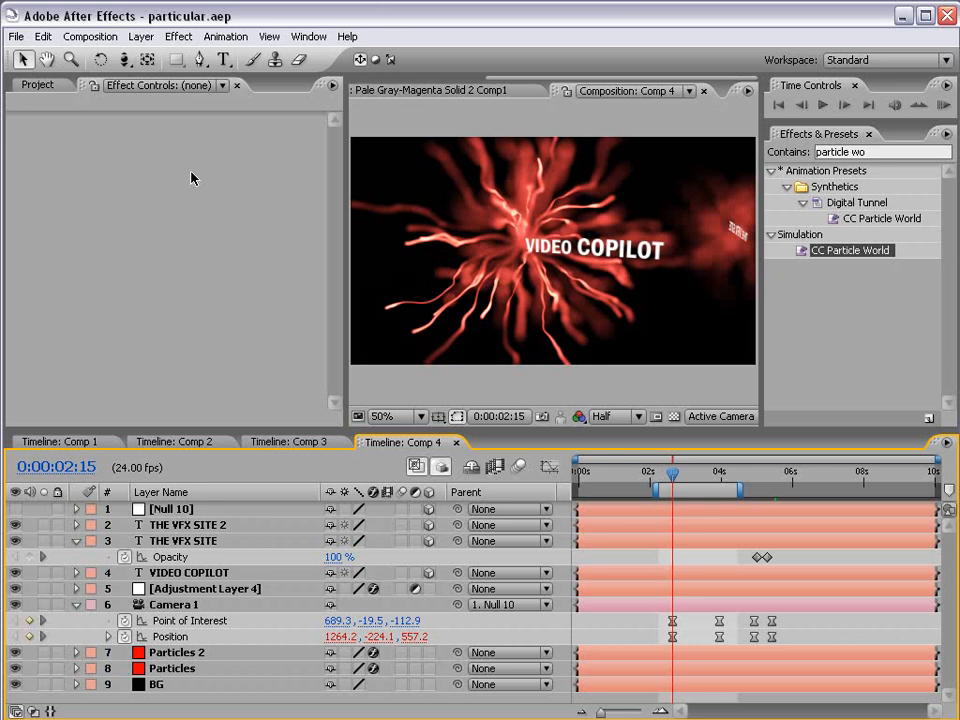
Bring up the project's list of compositions and footage.
{"action": "left_click", "coordinate": [37, 85]}
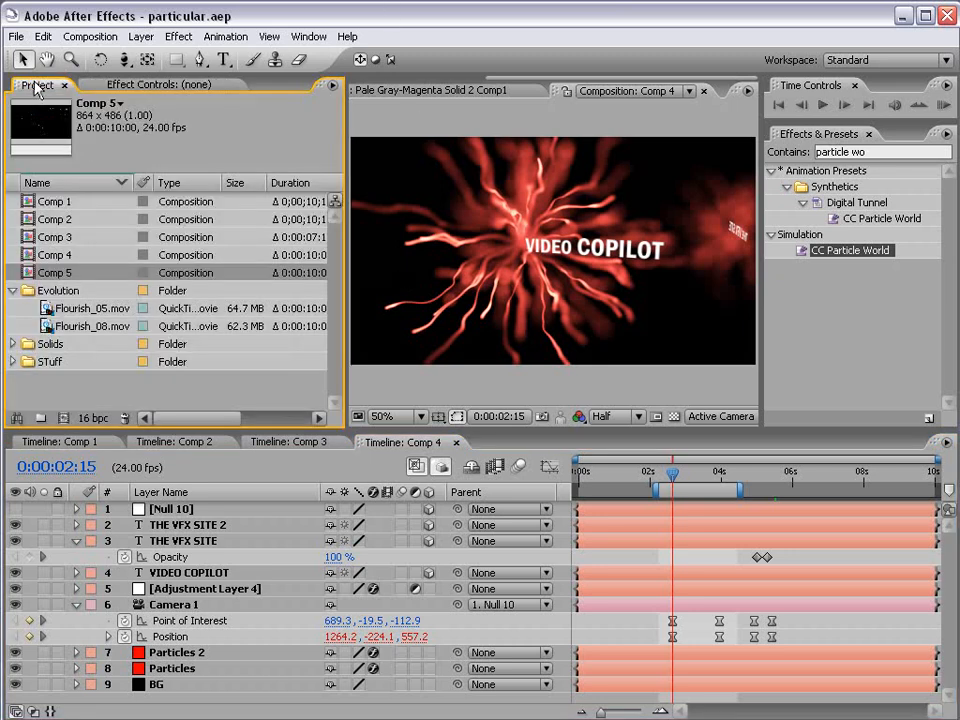